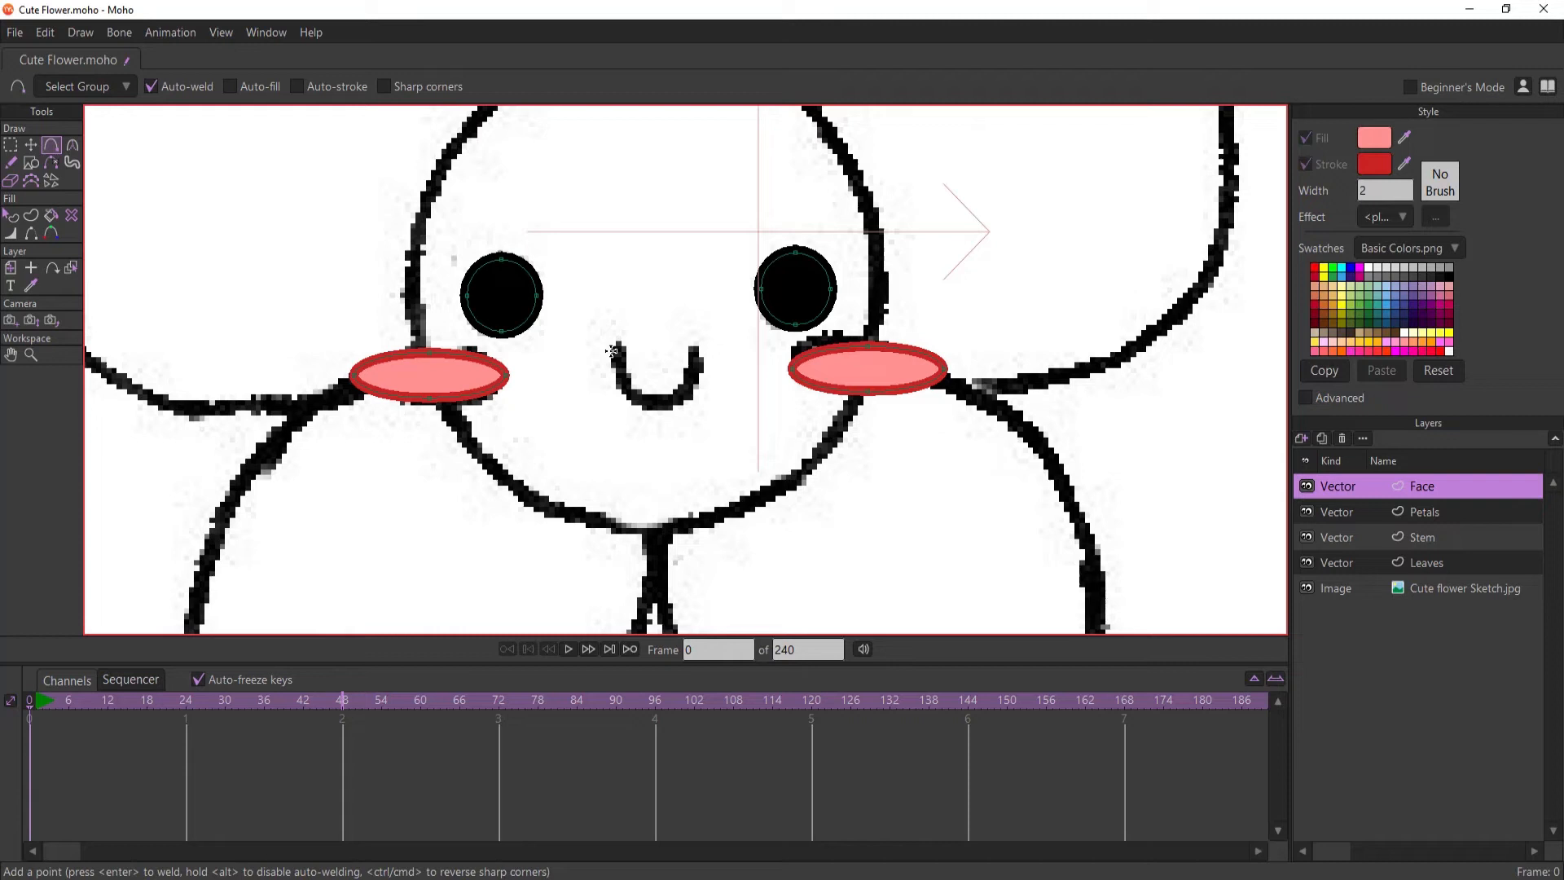
# - Draw the mouth line between the two ends of the sketched smile and pull its middle down to the smile's lowest point
pyautogui.moveTo(611, 351); pyautogui.dragTo(697, 354)
pyautogui.scroll(2, 635, 359)
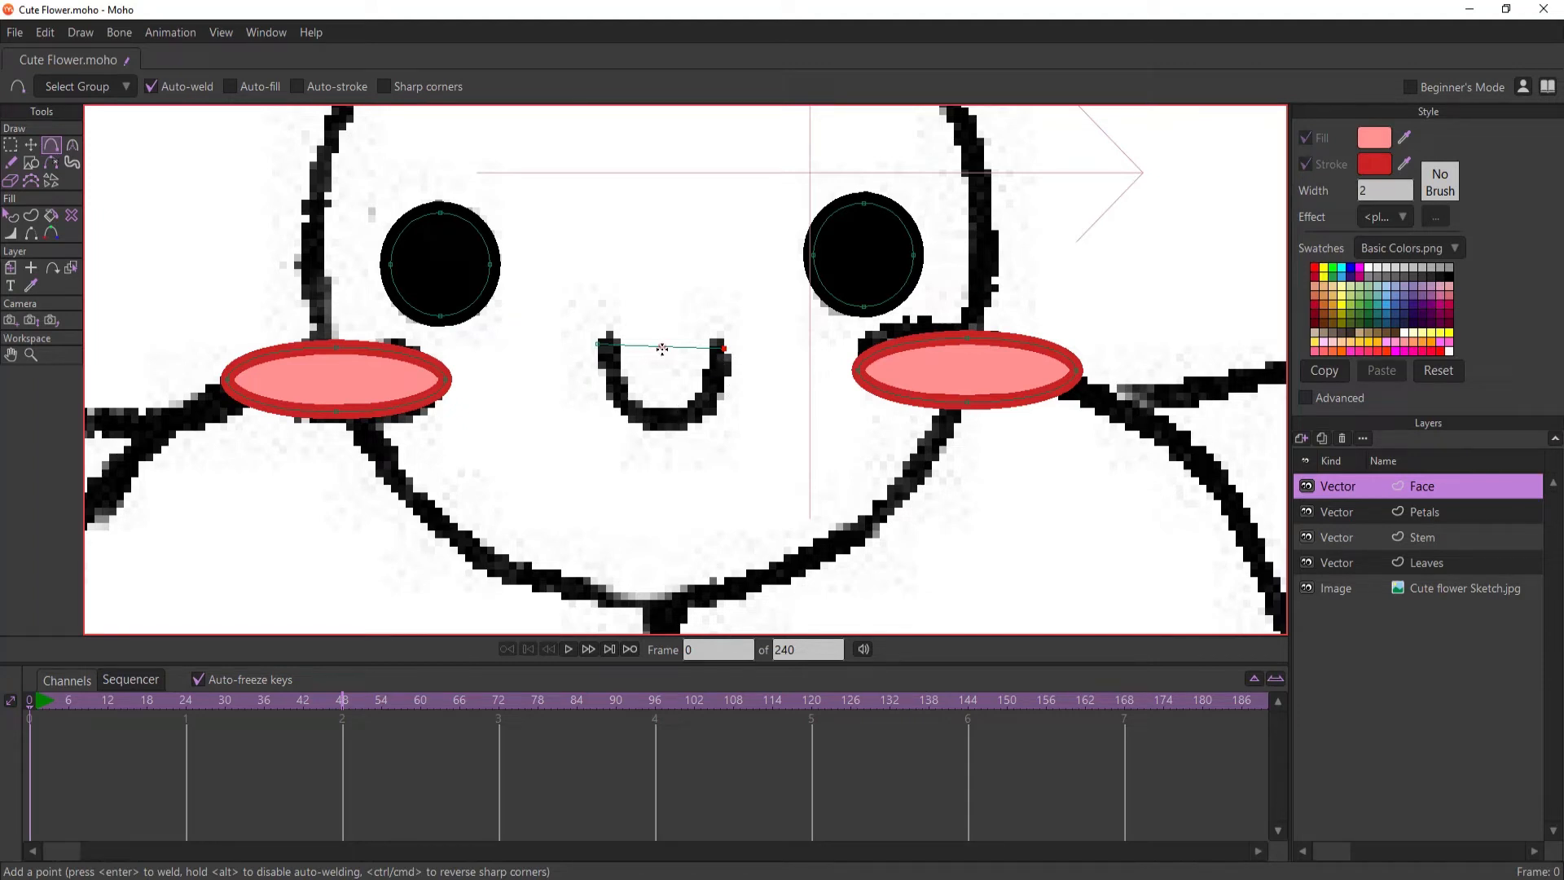
pyautogui.moveTo(661, 349); pyautogui.dragTo(661, 430)
pyautogui.click(635, 410)
pyautogui.click(600, 392)
pyautogui.hotkey('ctrl', 'z')
# - Increase the curvature at the mouth's lowest point to round the line into a U-shaped smile
pyautogui.click(72, 146)
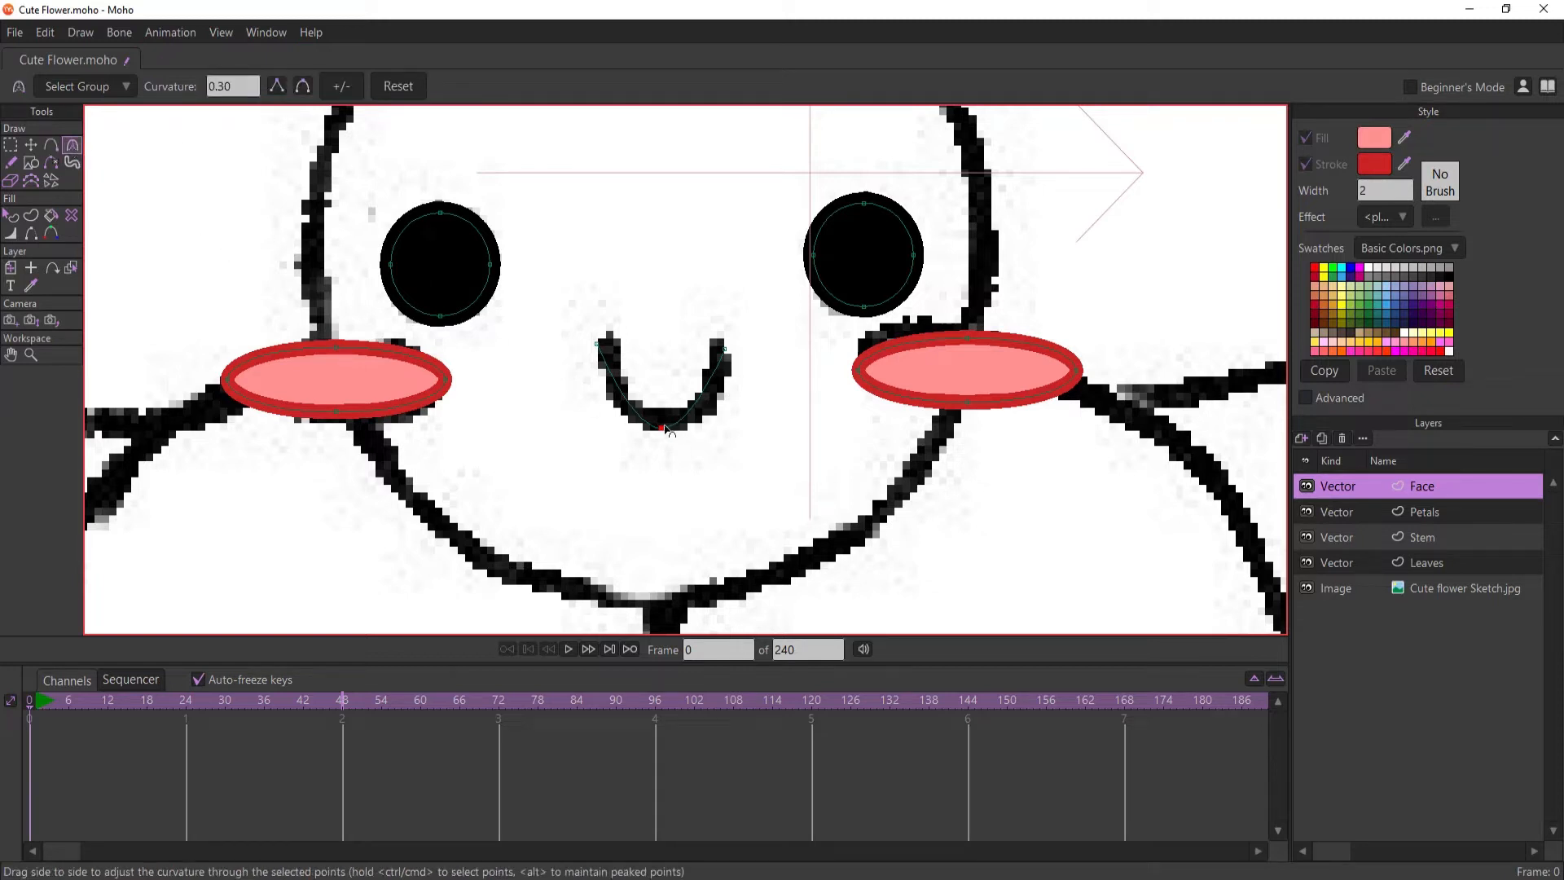
pyautogui.moveTo(673, 434); pyautogui.dragTo(1139, 434)
pyautogui.click(247, 87)
pyautogui.press('Return')
# - Create a stroke-only shape from the mouth curve
pyautogui.click(27, 220)
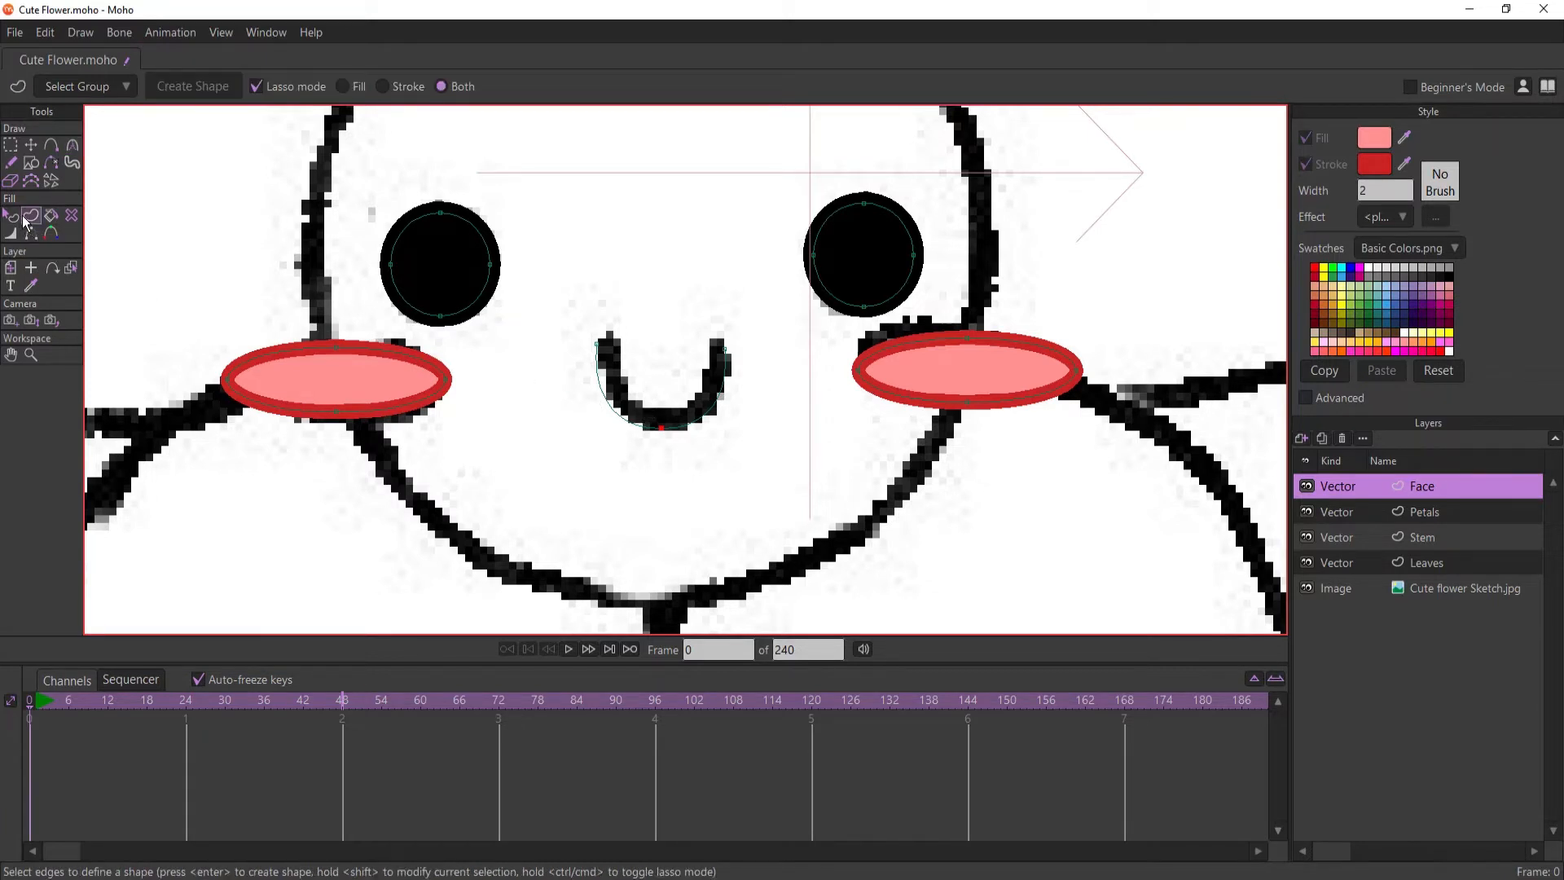
pyautogui.click(609, 408)
pyautogui.click(383, 87)
pyautogui.click(199, 91)
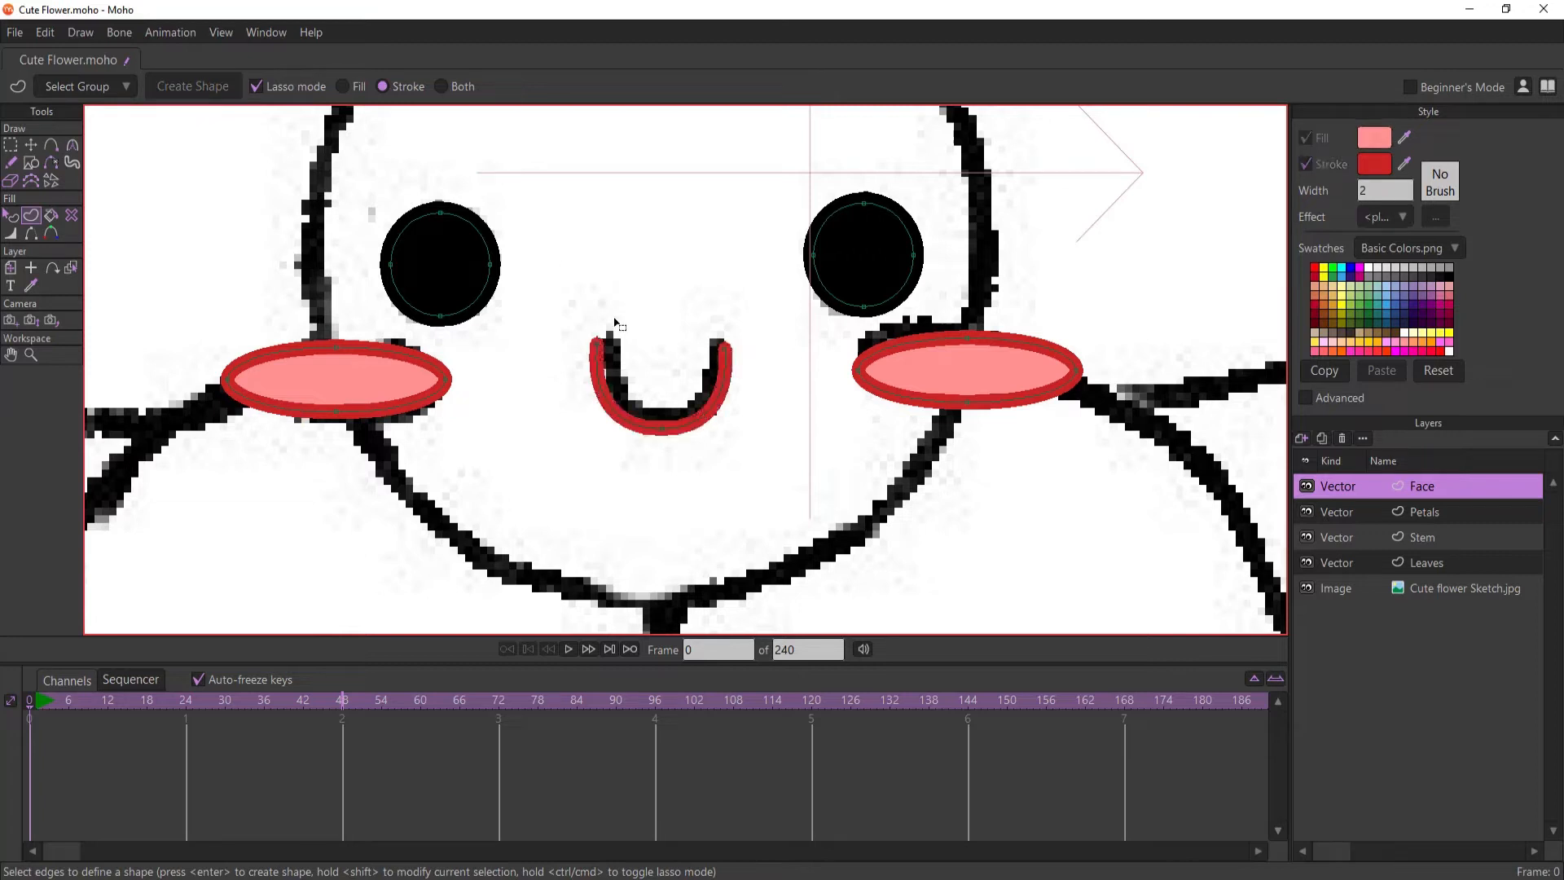
# - Set the mouth's stroke colour to black (000000)
pyautogui.click(11, 215)
pyautogui.click(649, 427)
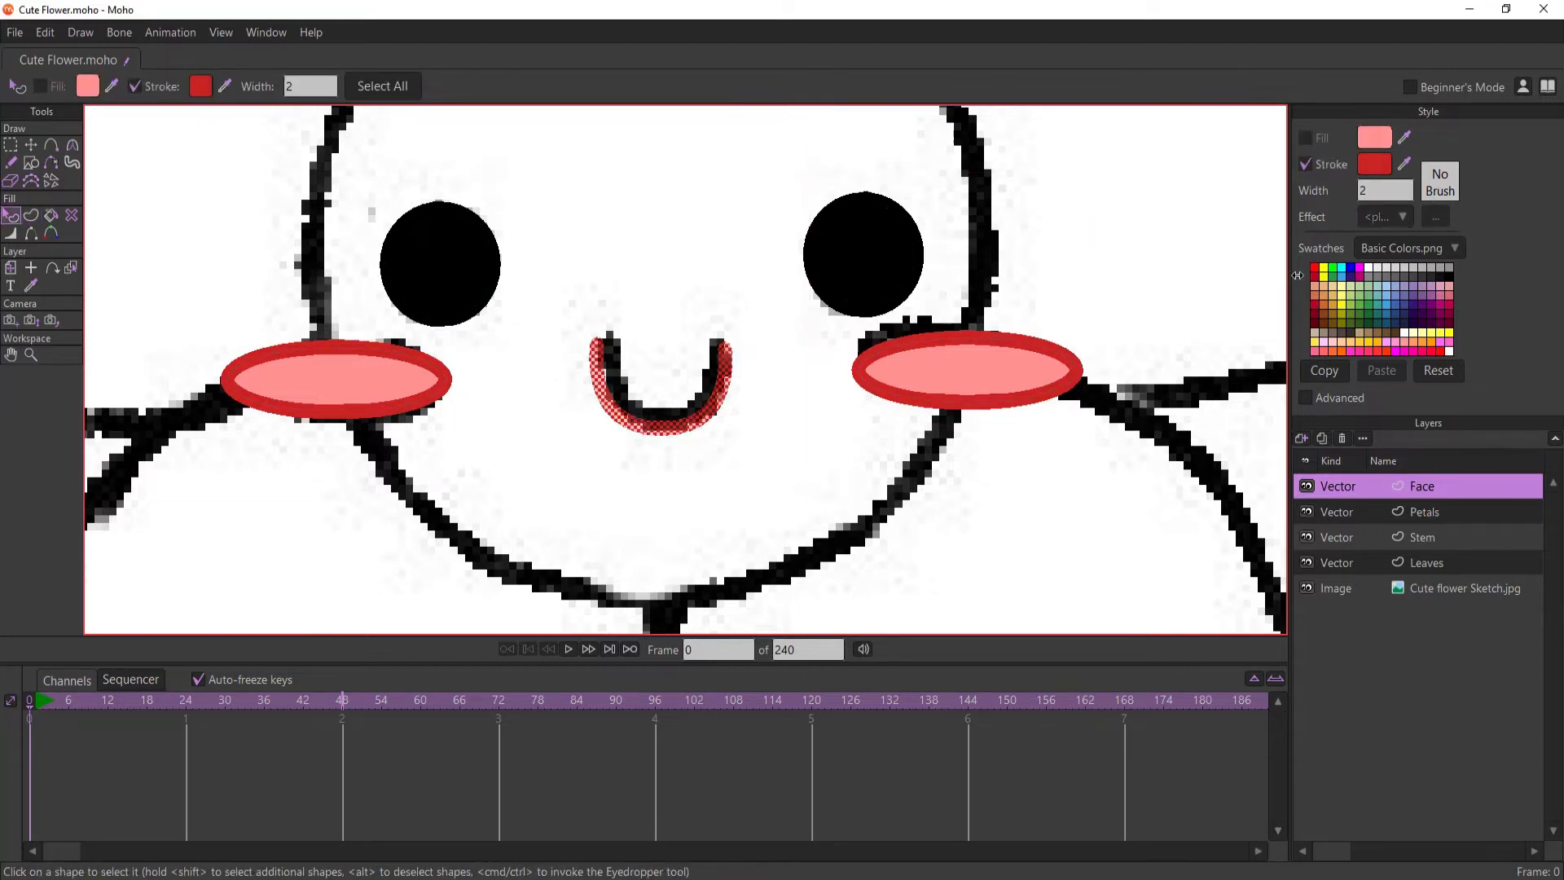
pyautogui.click(1373, 163)
pyautogui.moveTo(737, 314); pyautogui.dragTo(736, 383)
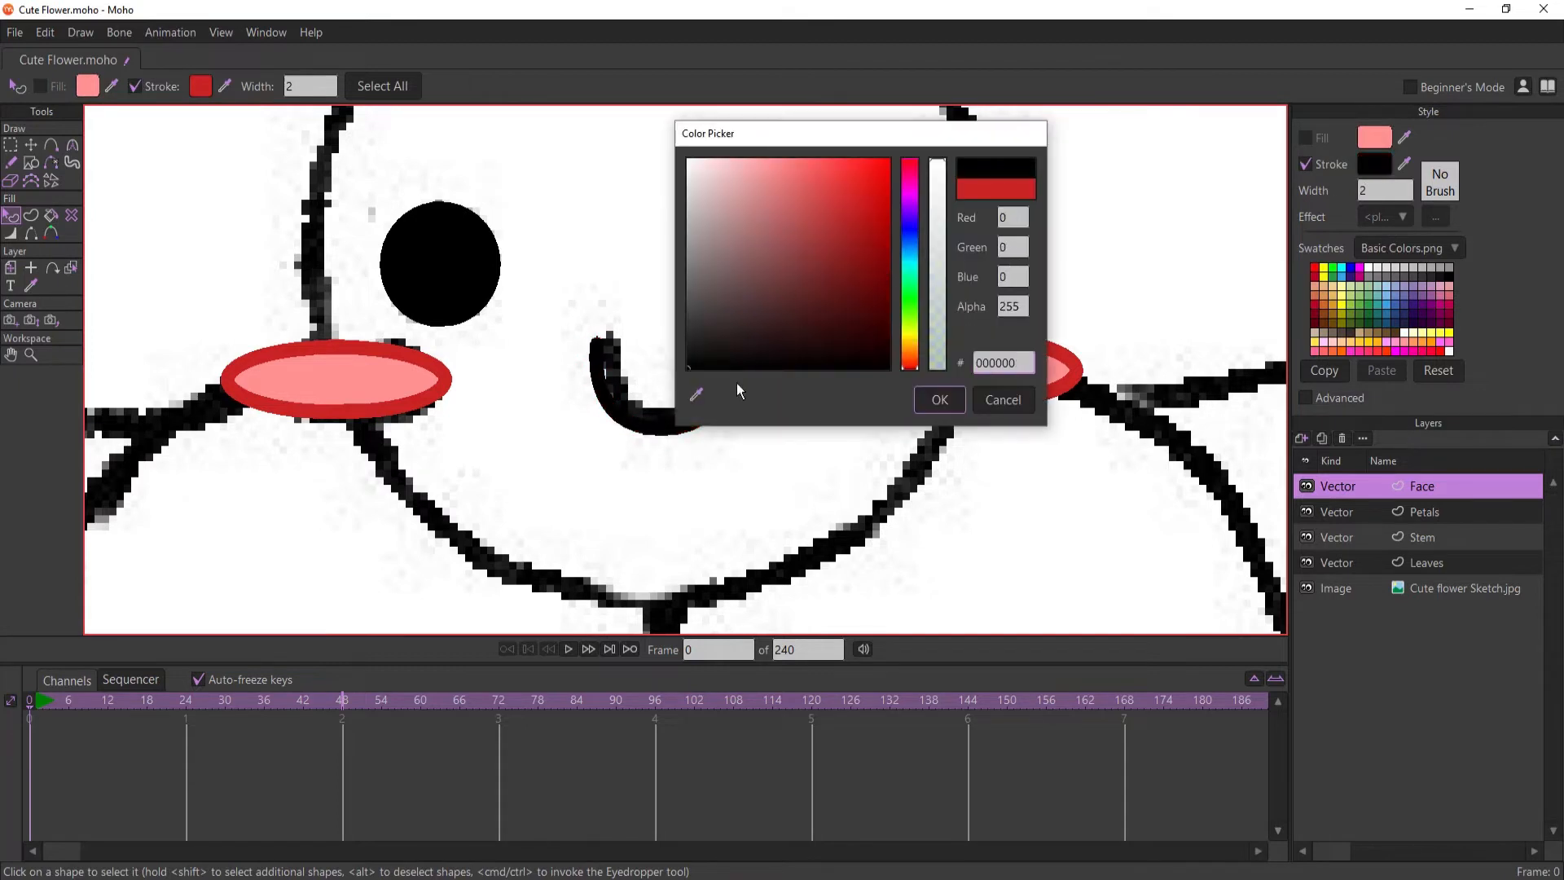
pyautogui.click(938, 399)
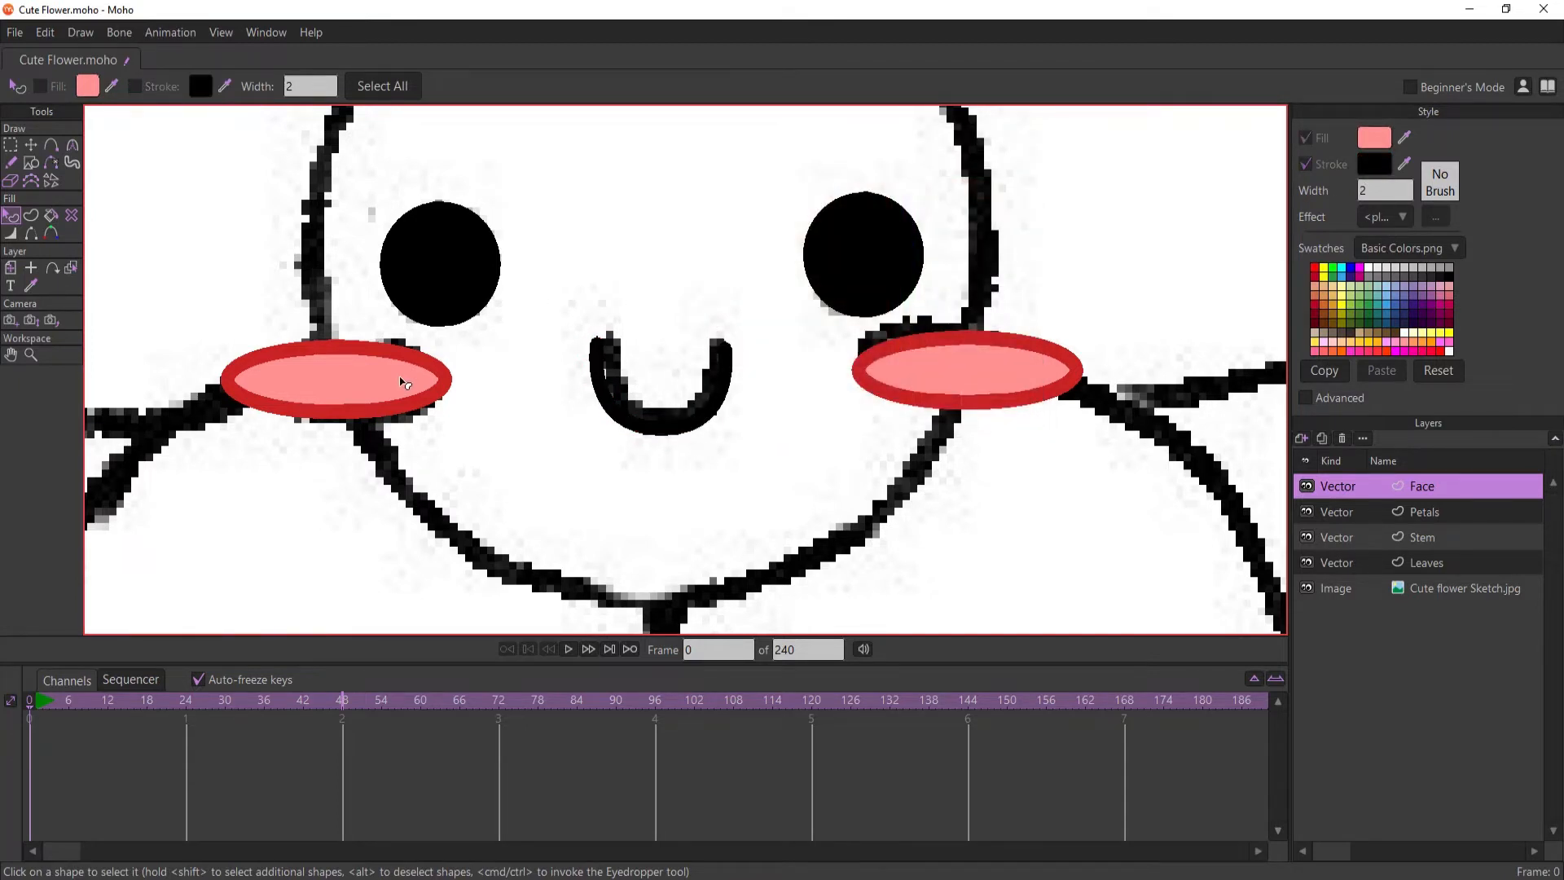
# - Draw a filled and outlined circle for the flower's head and move it onto the sketched centre circle
pyautogui.scroll(-6, 639, 242)
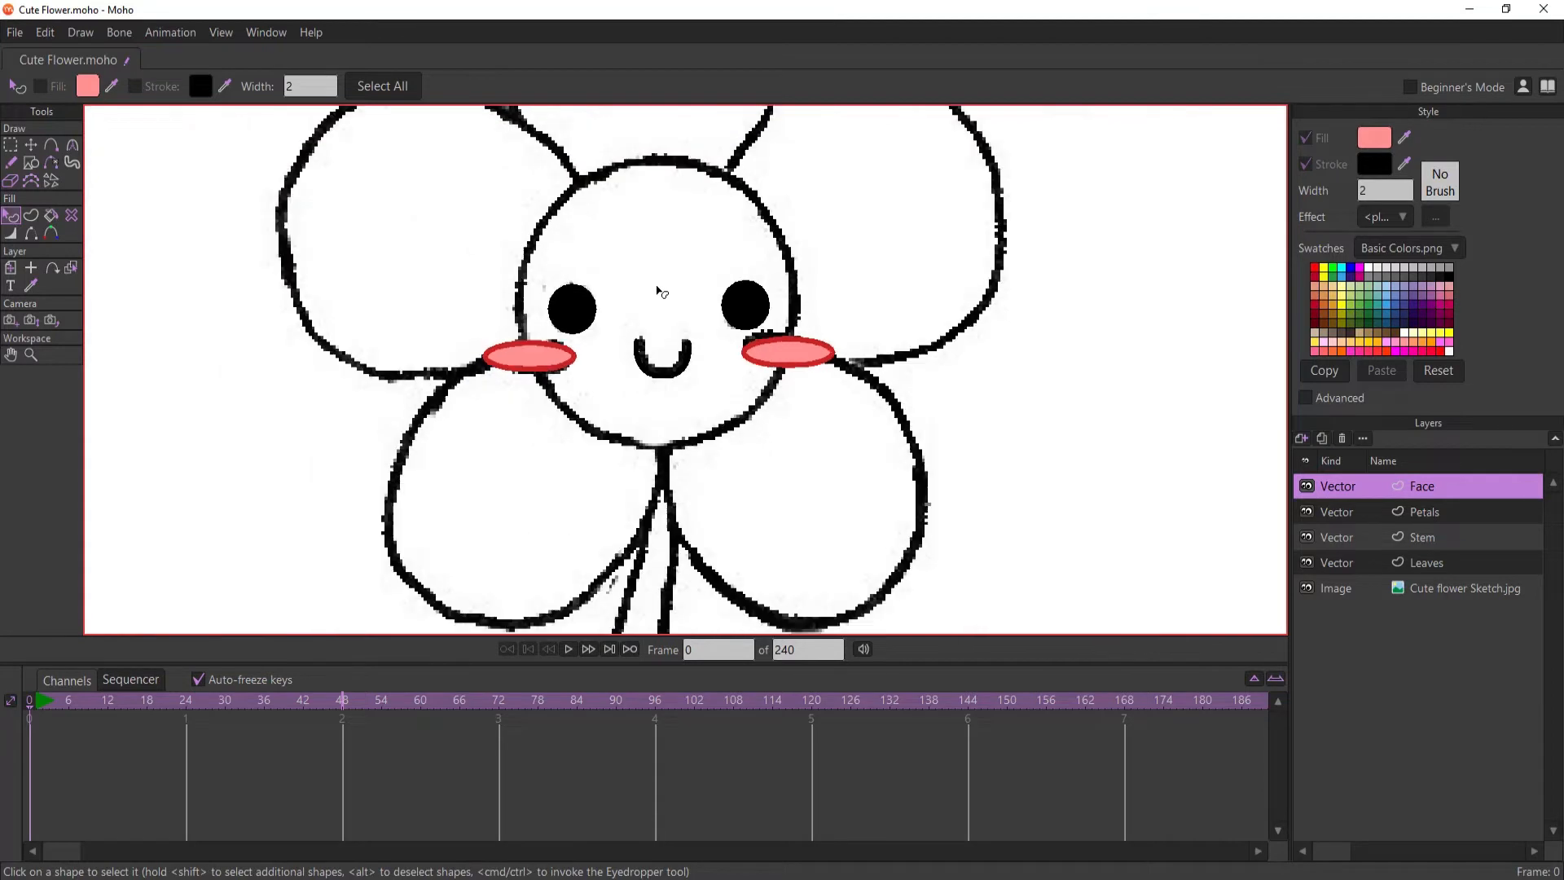
pyautogui.scroll(-2, 649, 329)
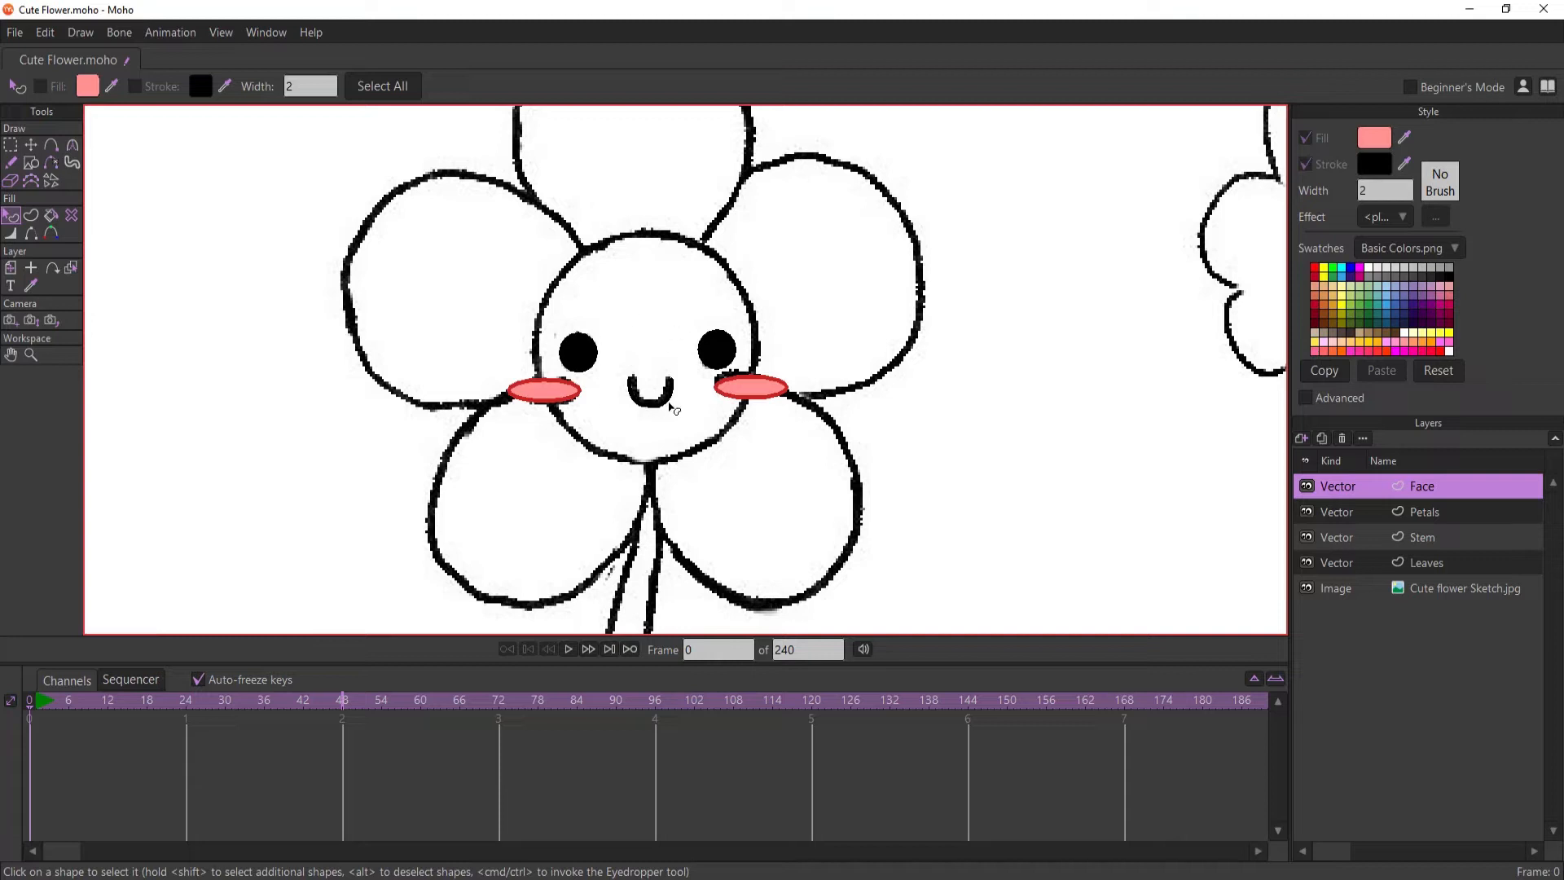
pyautogui.click(31, 163)
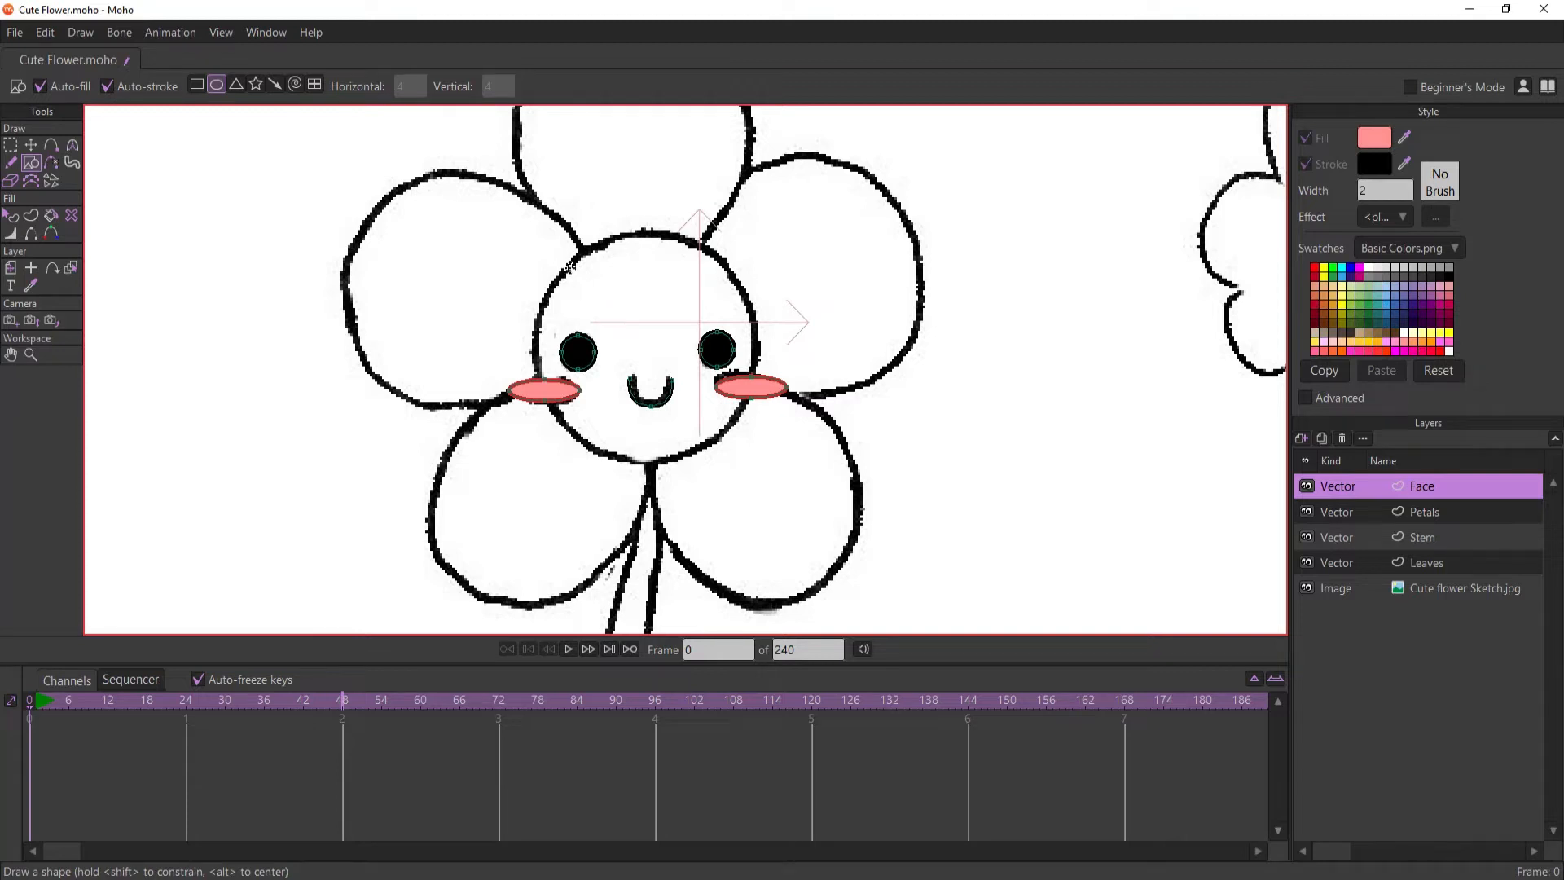
pyautogui.moveTo(568, 267); pyautogui.dragTo(792, 481)
pyautogui.click(31, 144)
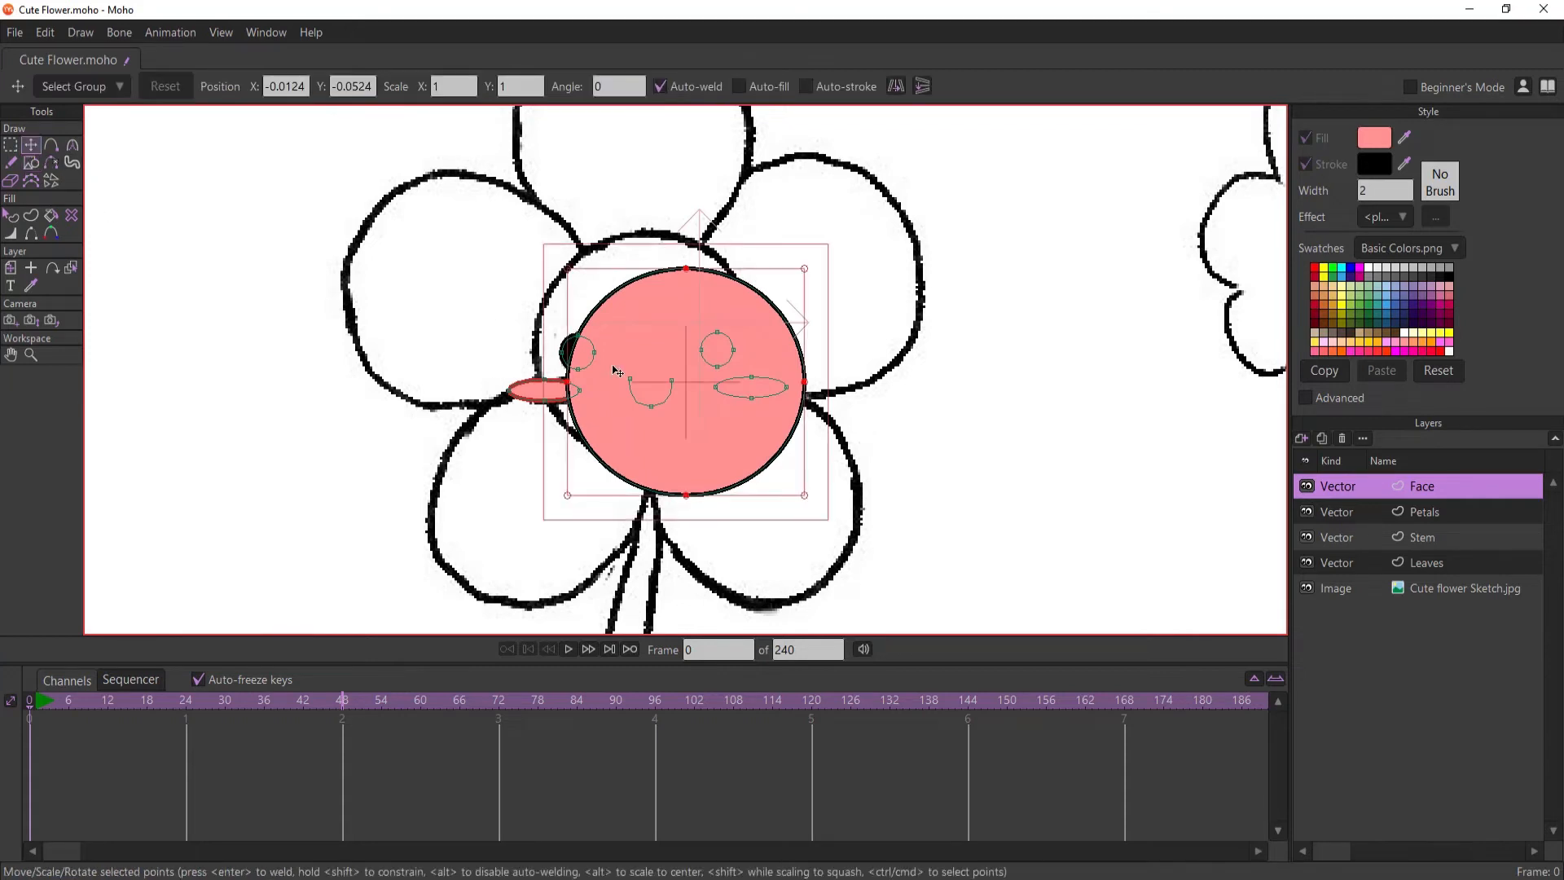
pyautogui.moveTo(624, 369); pyautogui.dragTo(588, 335)
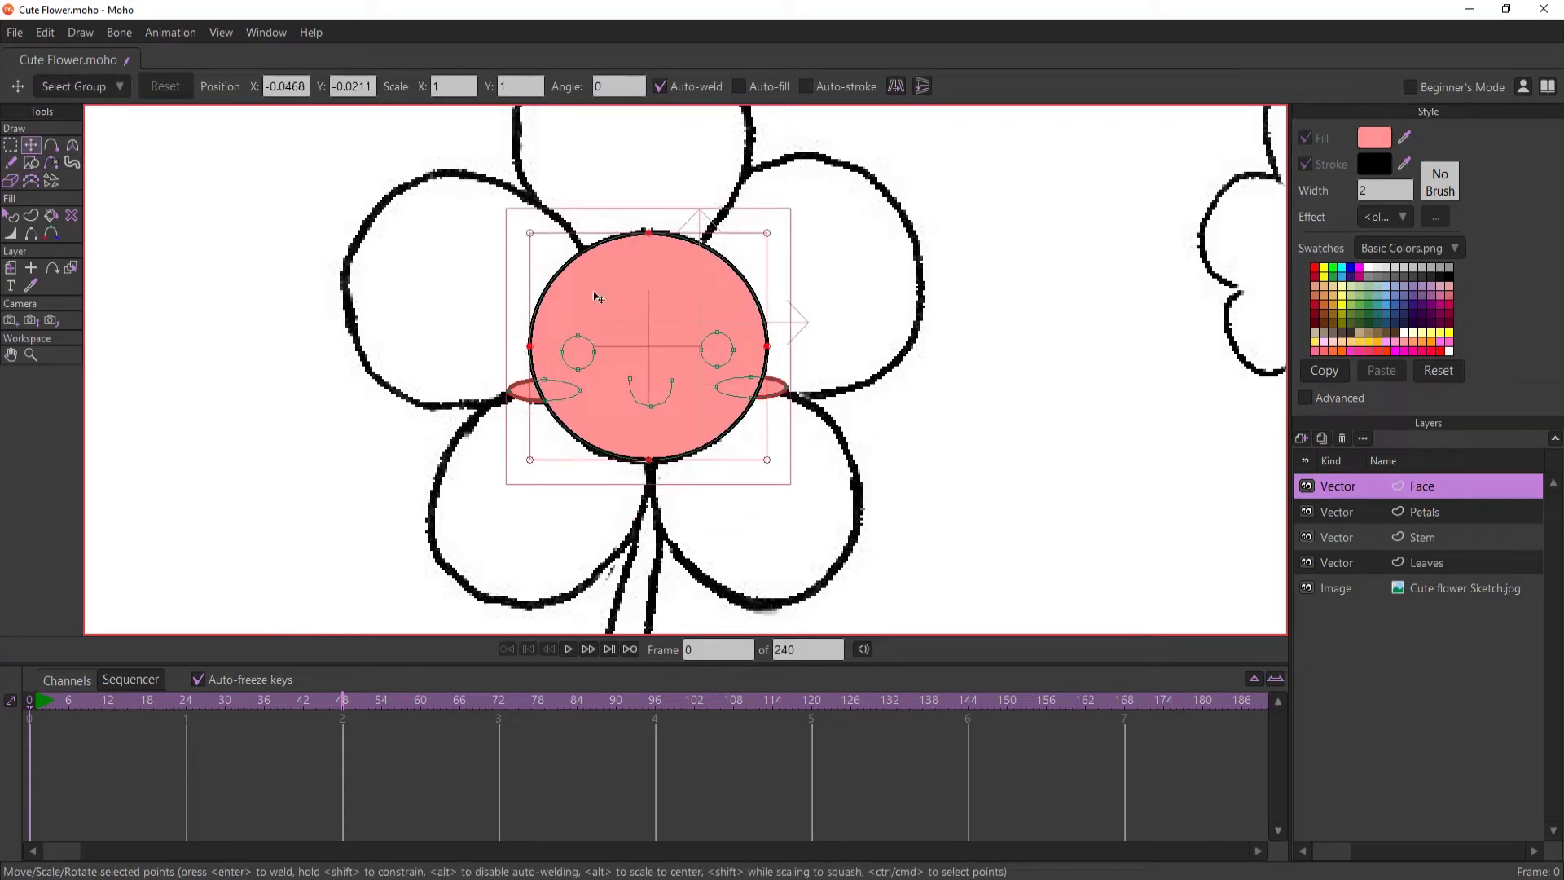
# - Draw three overlapping practice circles in the empty area between the flower and the cloud sketch
pyautogui.scroll(-1, 538, 271)
pyautogui.scroll(-2, 536, 271)
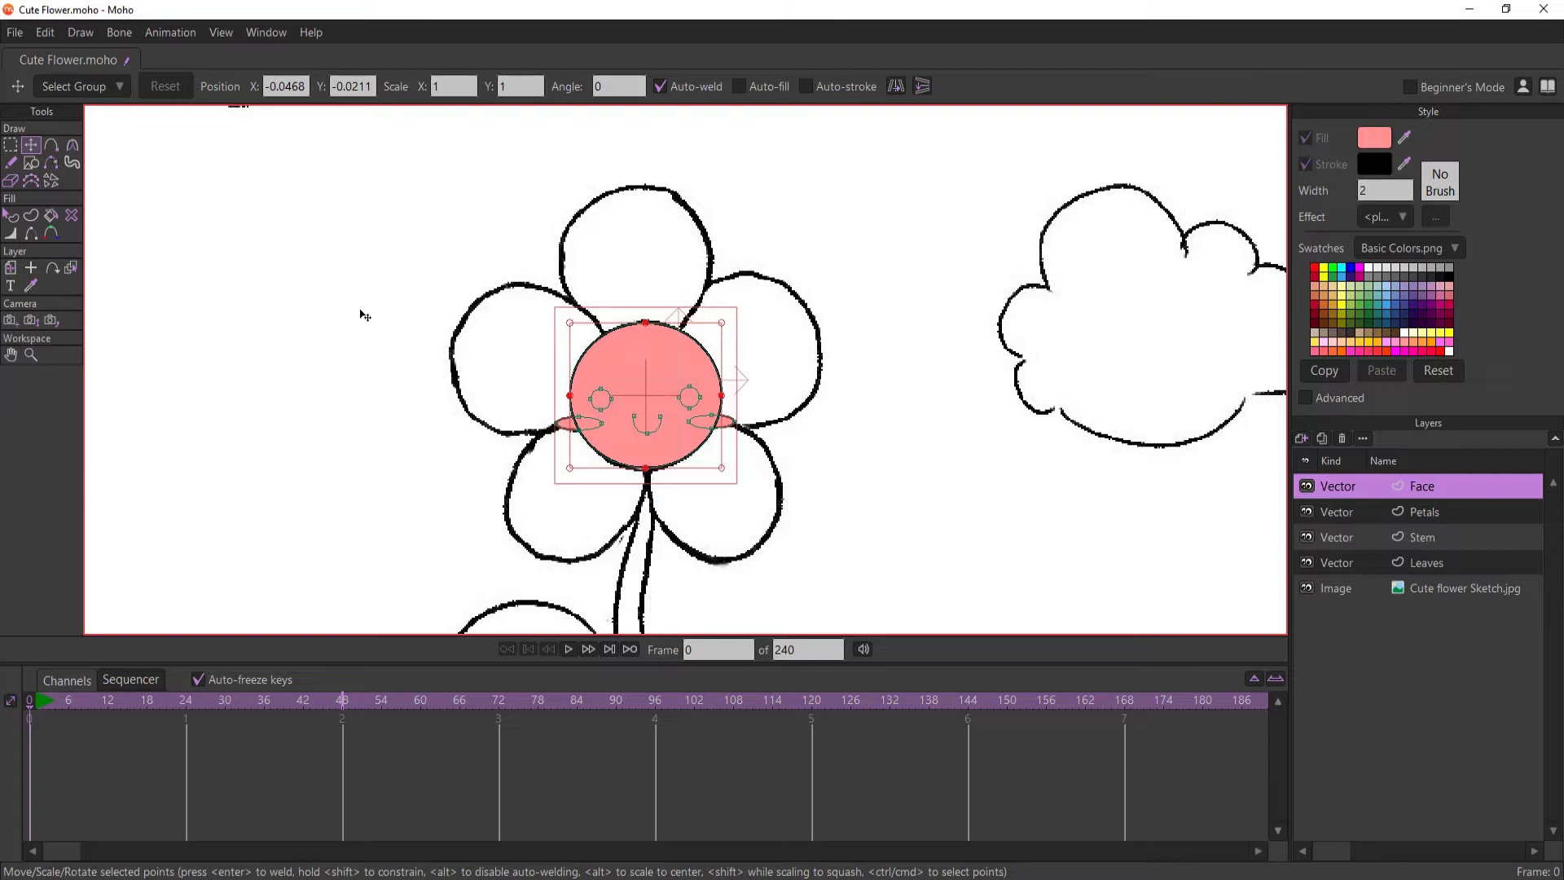
pyautogui.click(33, 164)
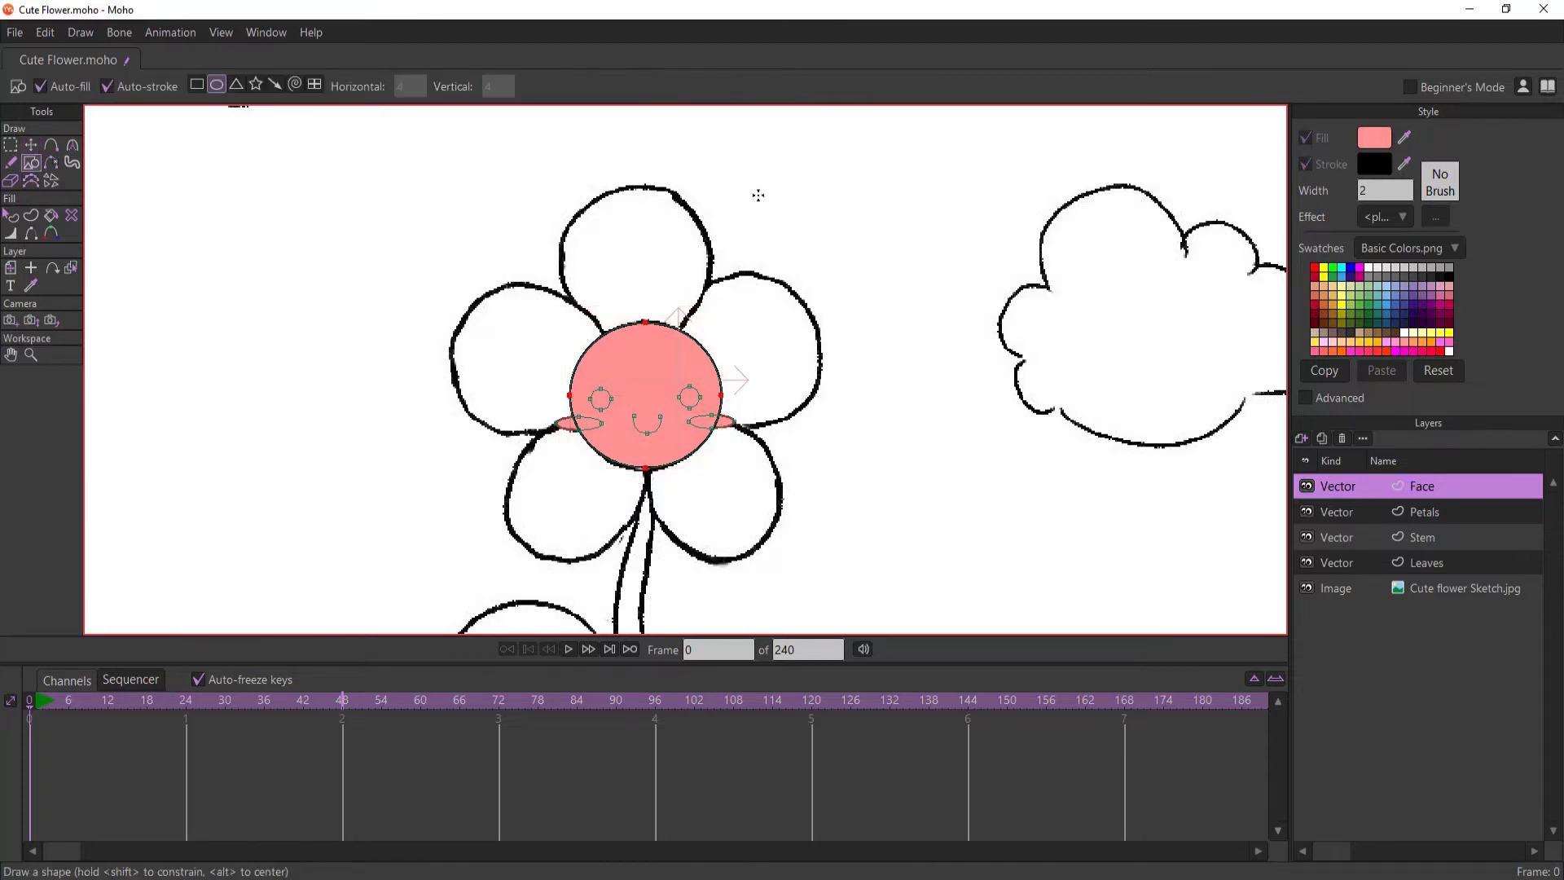
pyautogui.moveTo(768, 163); pyautogui.dragTo(881, 313)
pyautogui.moveTo(836, 171); pyautogui.dragTo(964, 310)
pyautogui.moveTo(1027, 151); pyautogui.dragTo(922, 264)
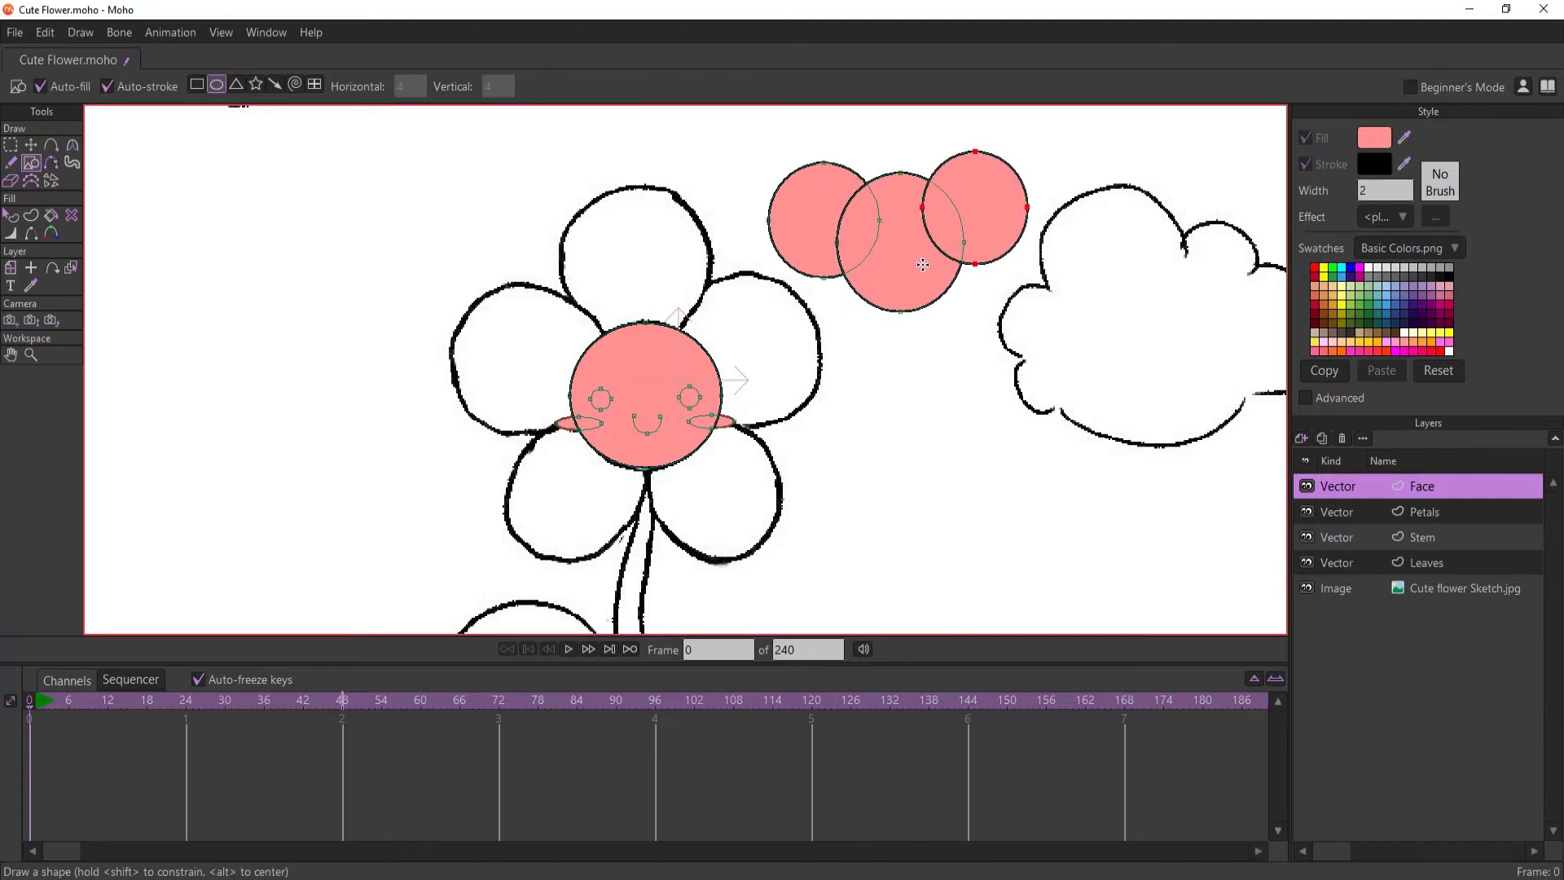
pyautogui.click(31, 145)
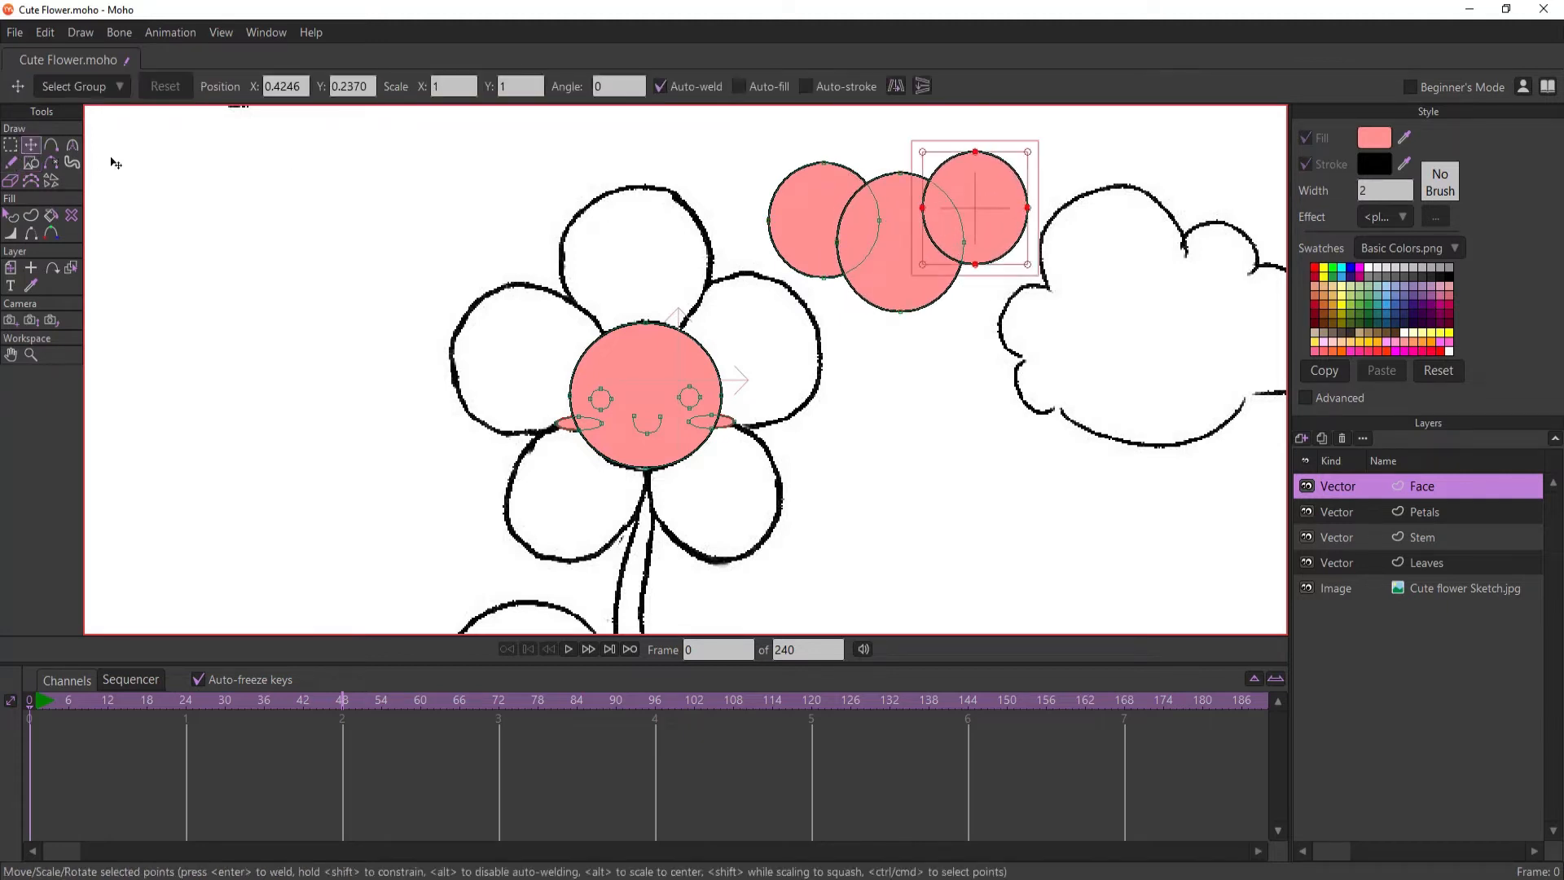
pyautogui.click(896, 281)
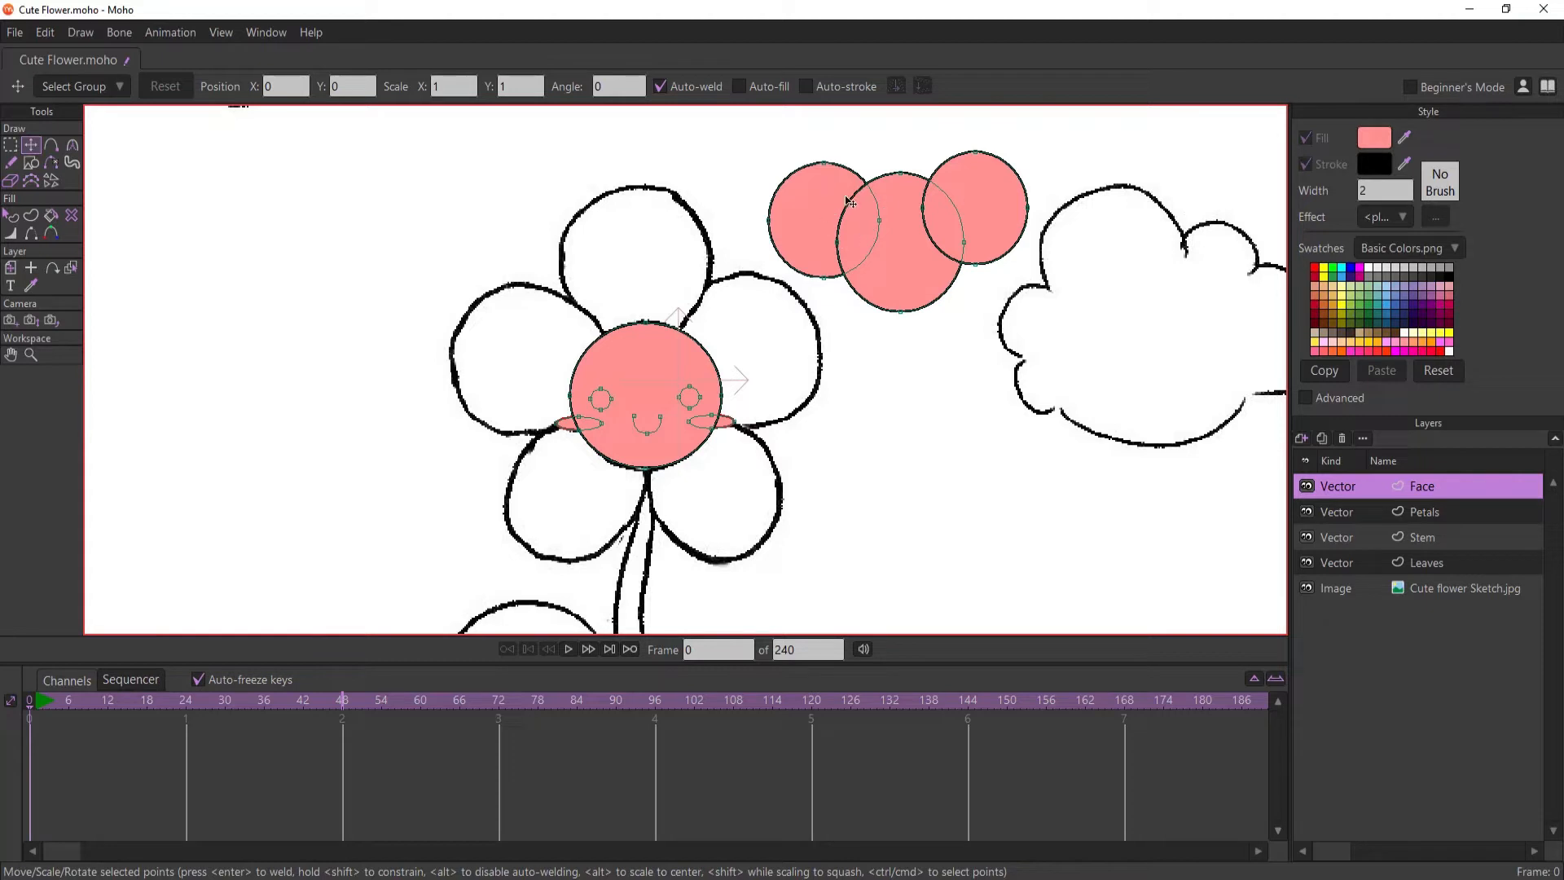
# - Raise the middle practice circle in front of the two circles beside it
pyautogui.click(12, 217)
pyautogui.click(874, 259)
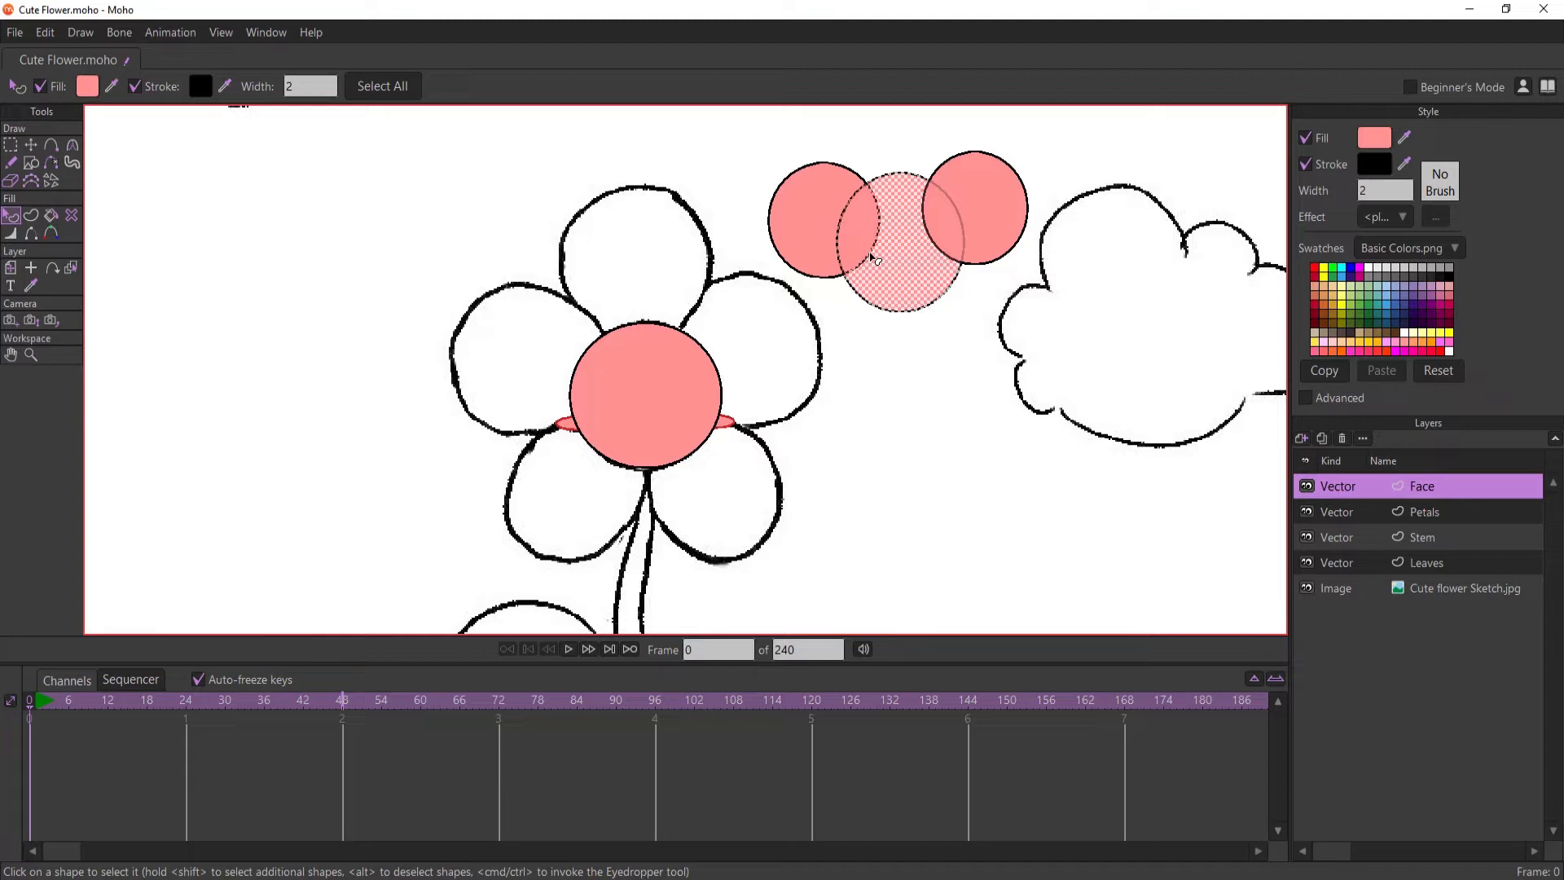
pyautogui.press('Up')
pyautogui.click(1028, 291)
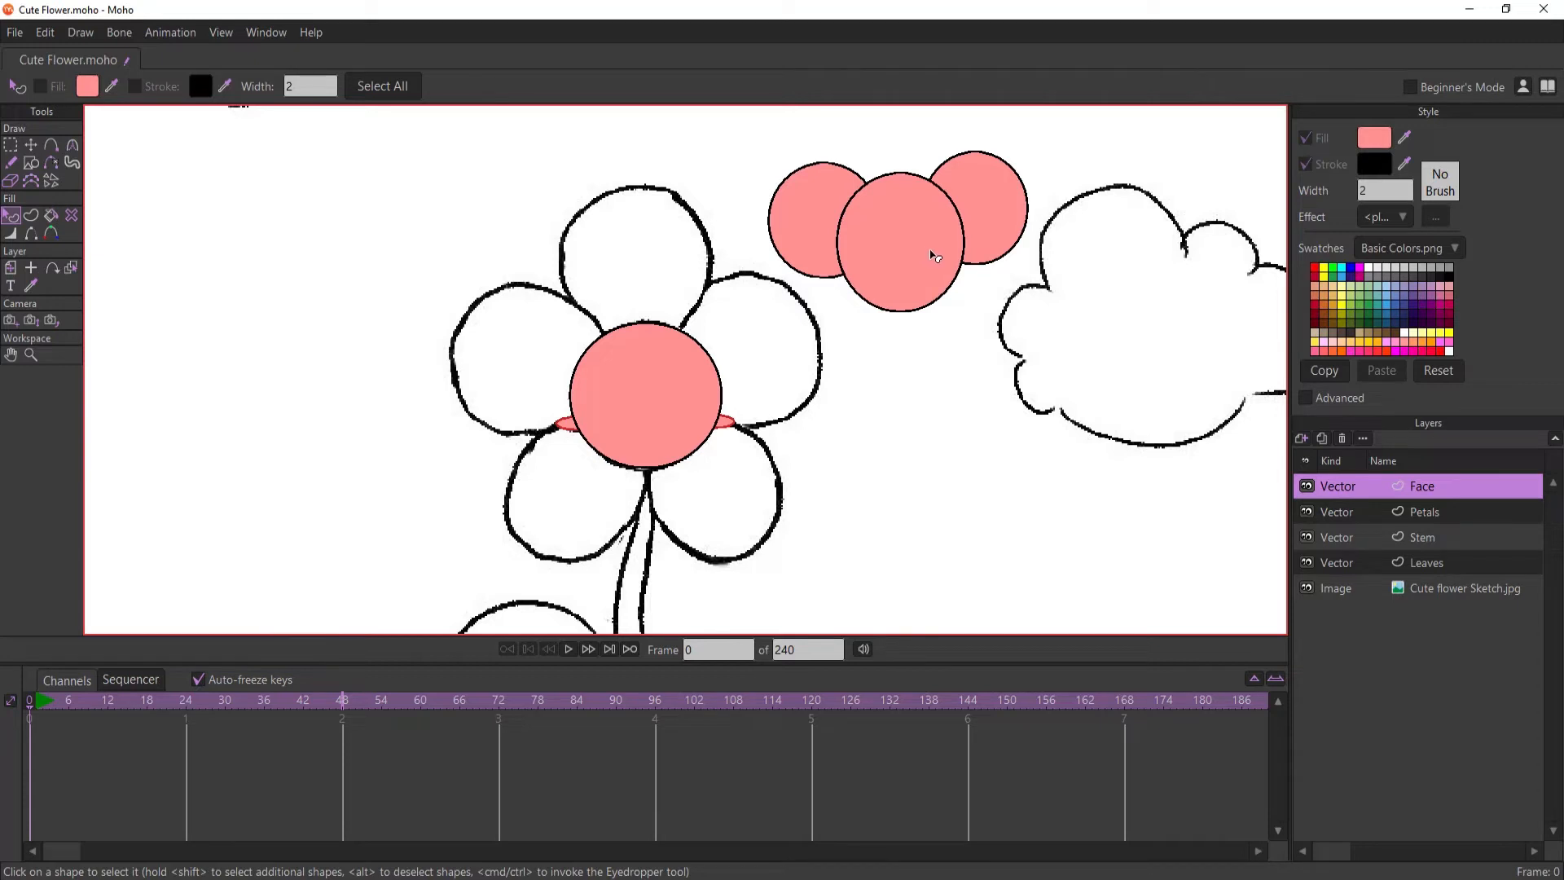
# - Lower the middle practice circle one circle at a time until it sits behind both neighbours
pyautogui.click(934, 256)
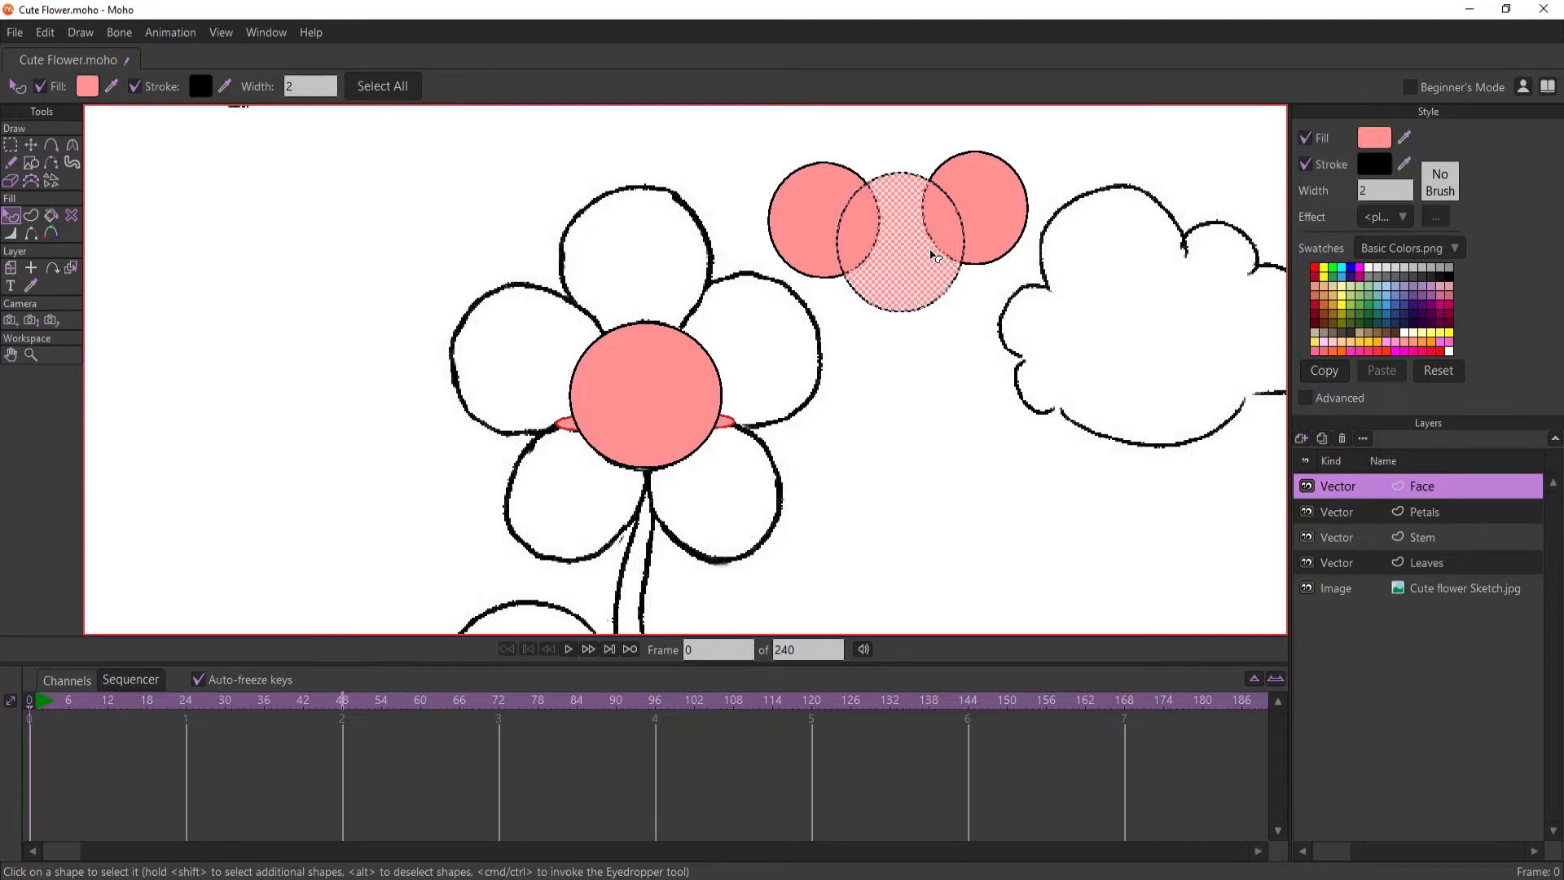
pyautogui.click(1086, 334)
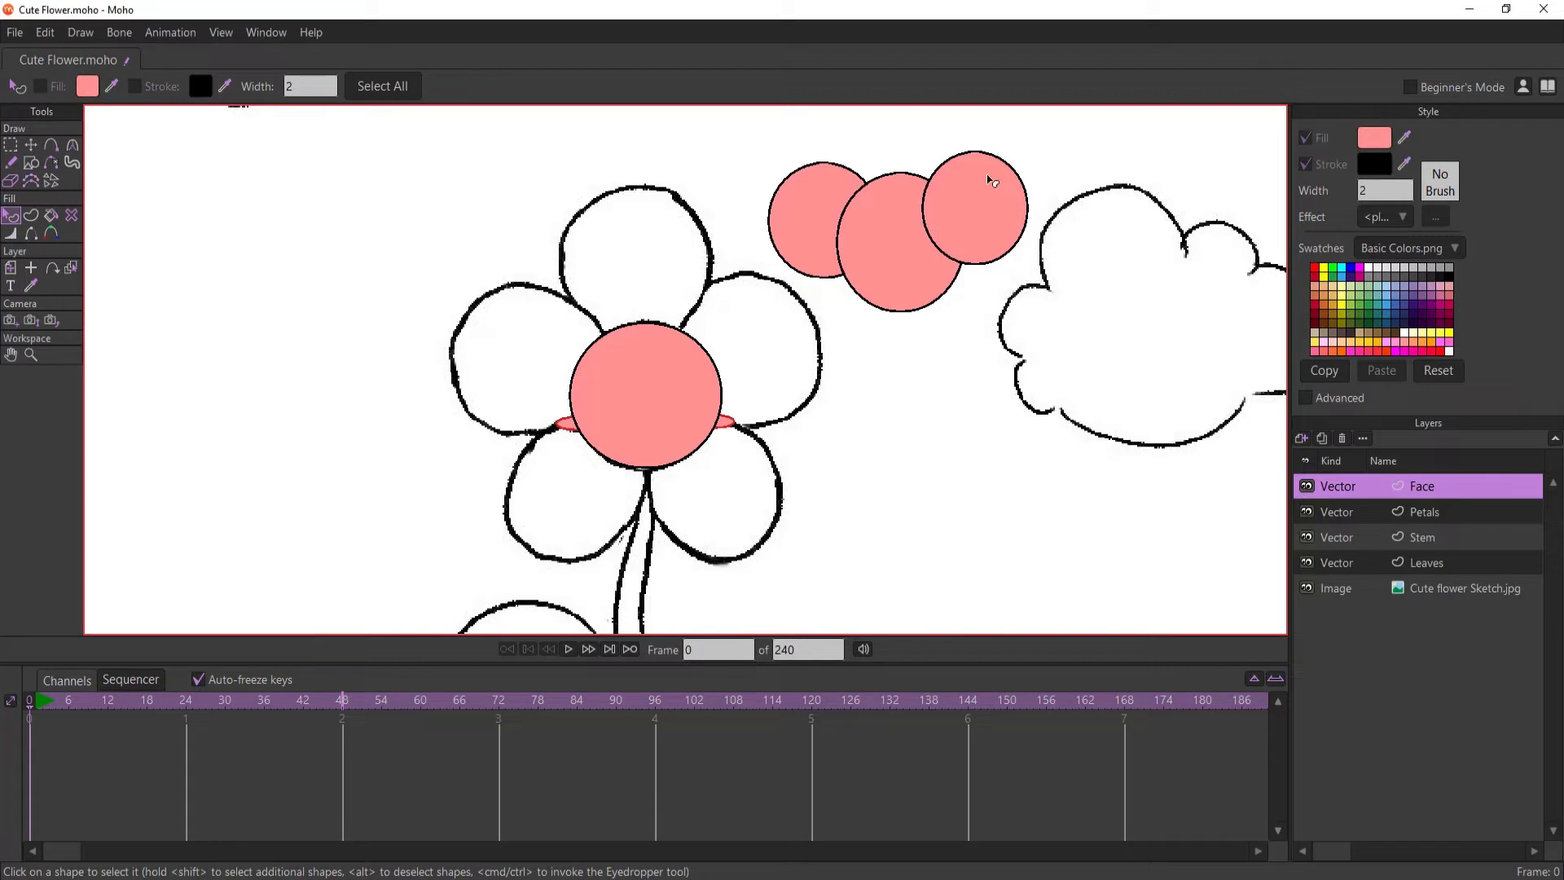
pyautogui.click(895, 281)
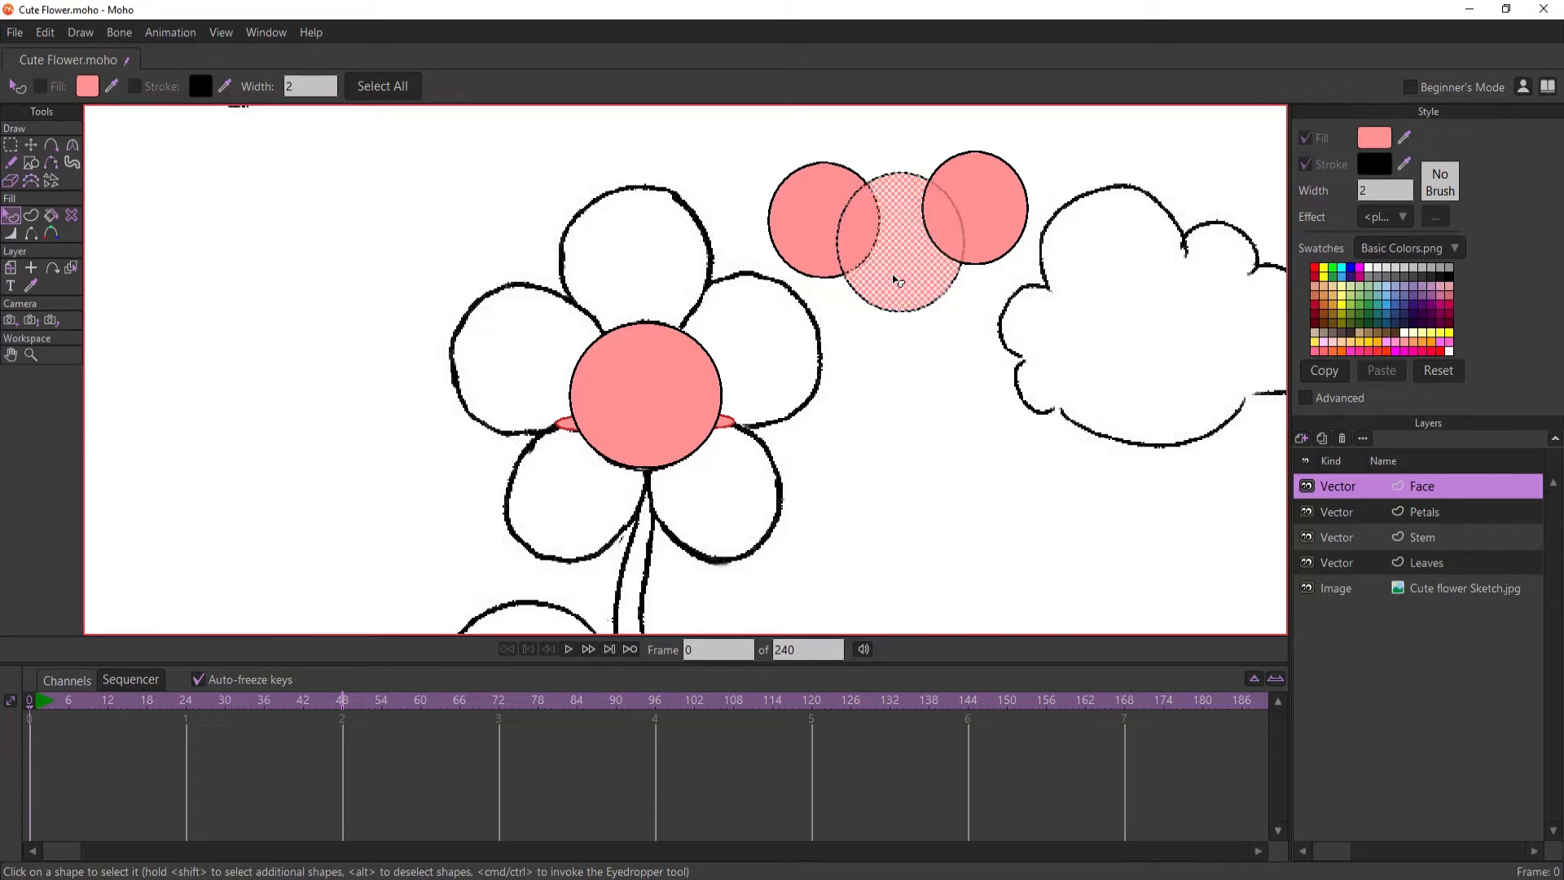
pyautogui.click(1010, 326)
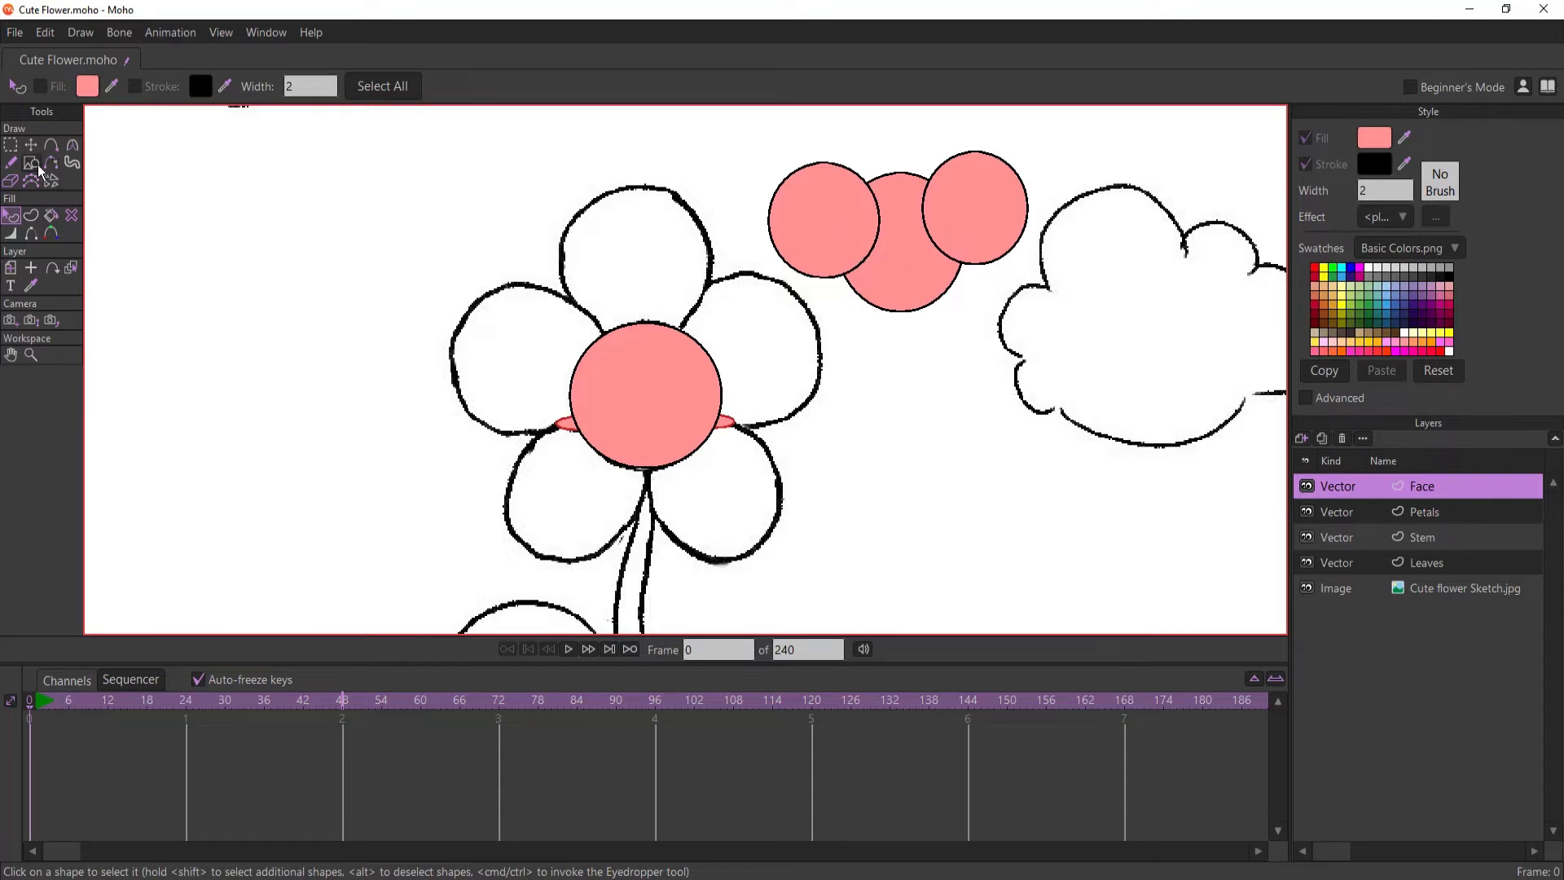
# - Select all points of the three practice circles with the lasso and delete them
pyautogui.click(9, 145)
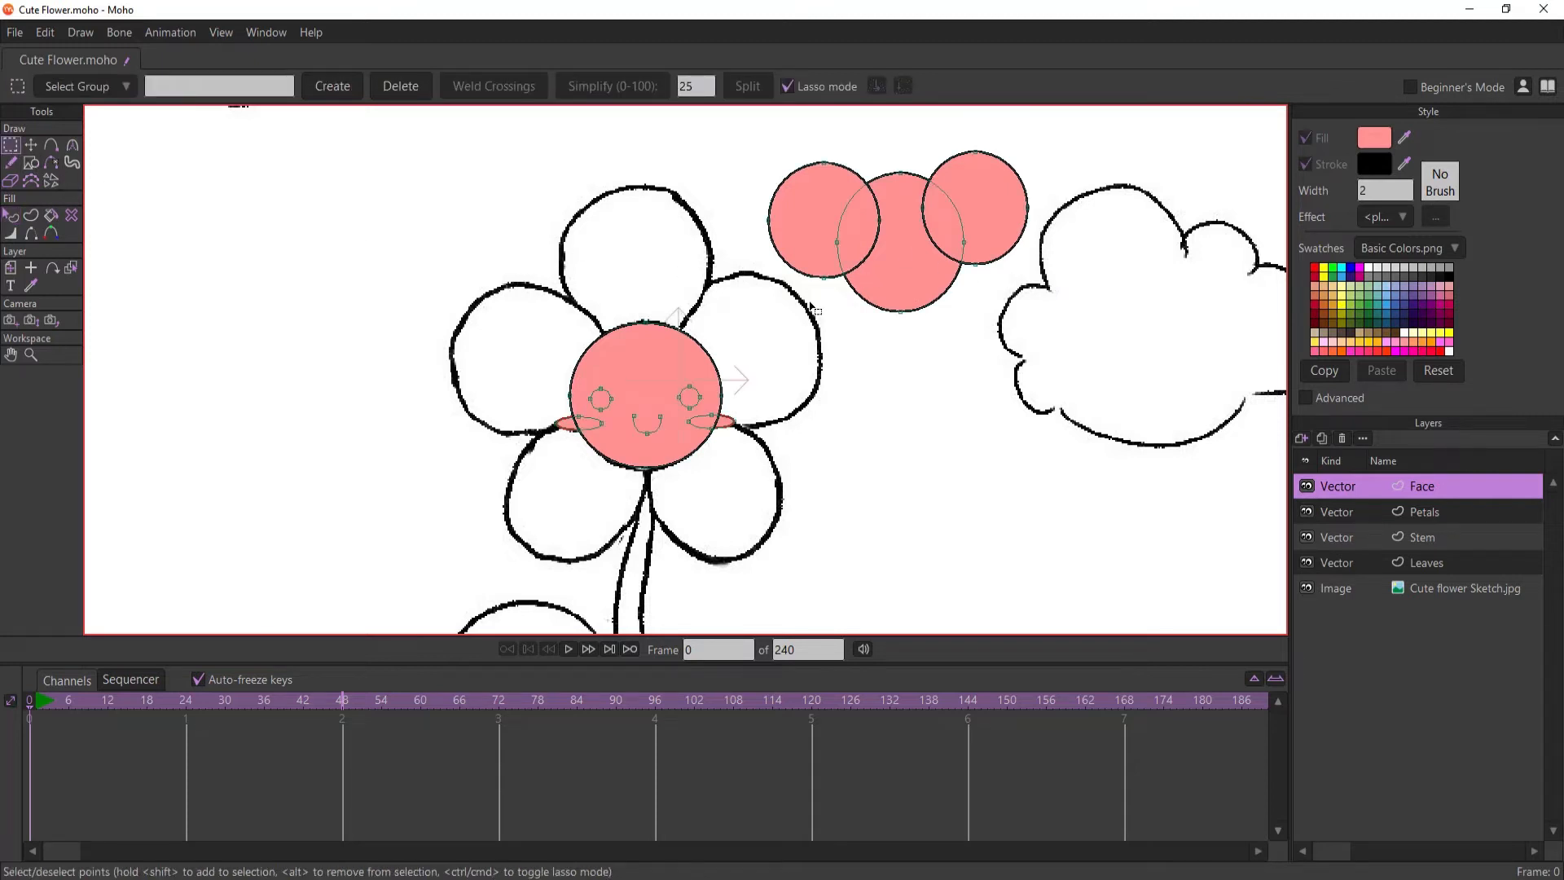
pyautogui.moveTo(775, 143)
pyautogui.mouseDown()
pyautogui.moveTo(744, 187)
pyautogui.moveTo(793, 324)
pyautogui.moveTo(1090, 275)
pyautogui.moveTo(987, 123)
pyautogui.moveTo(750, 192)
pyautogui.mouseUp()
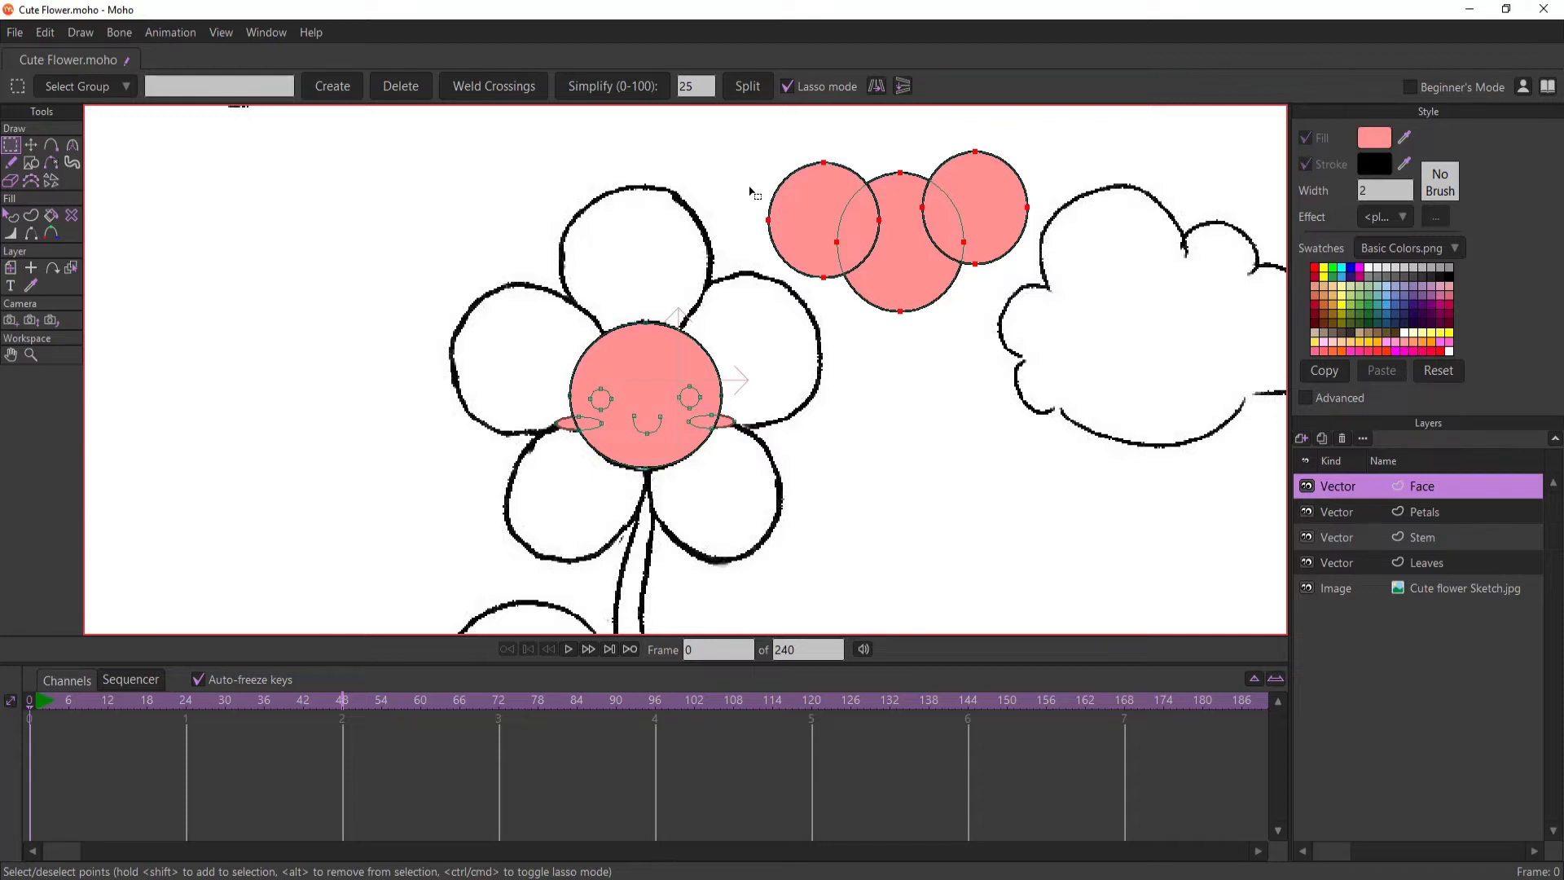
pyautogui.press('Delete')
# - Lower the flower's head circle in the shape order until it lies behind the eyes, mouth and cheeks
pyautogui.scroll(1, 644, 405)
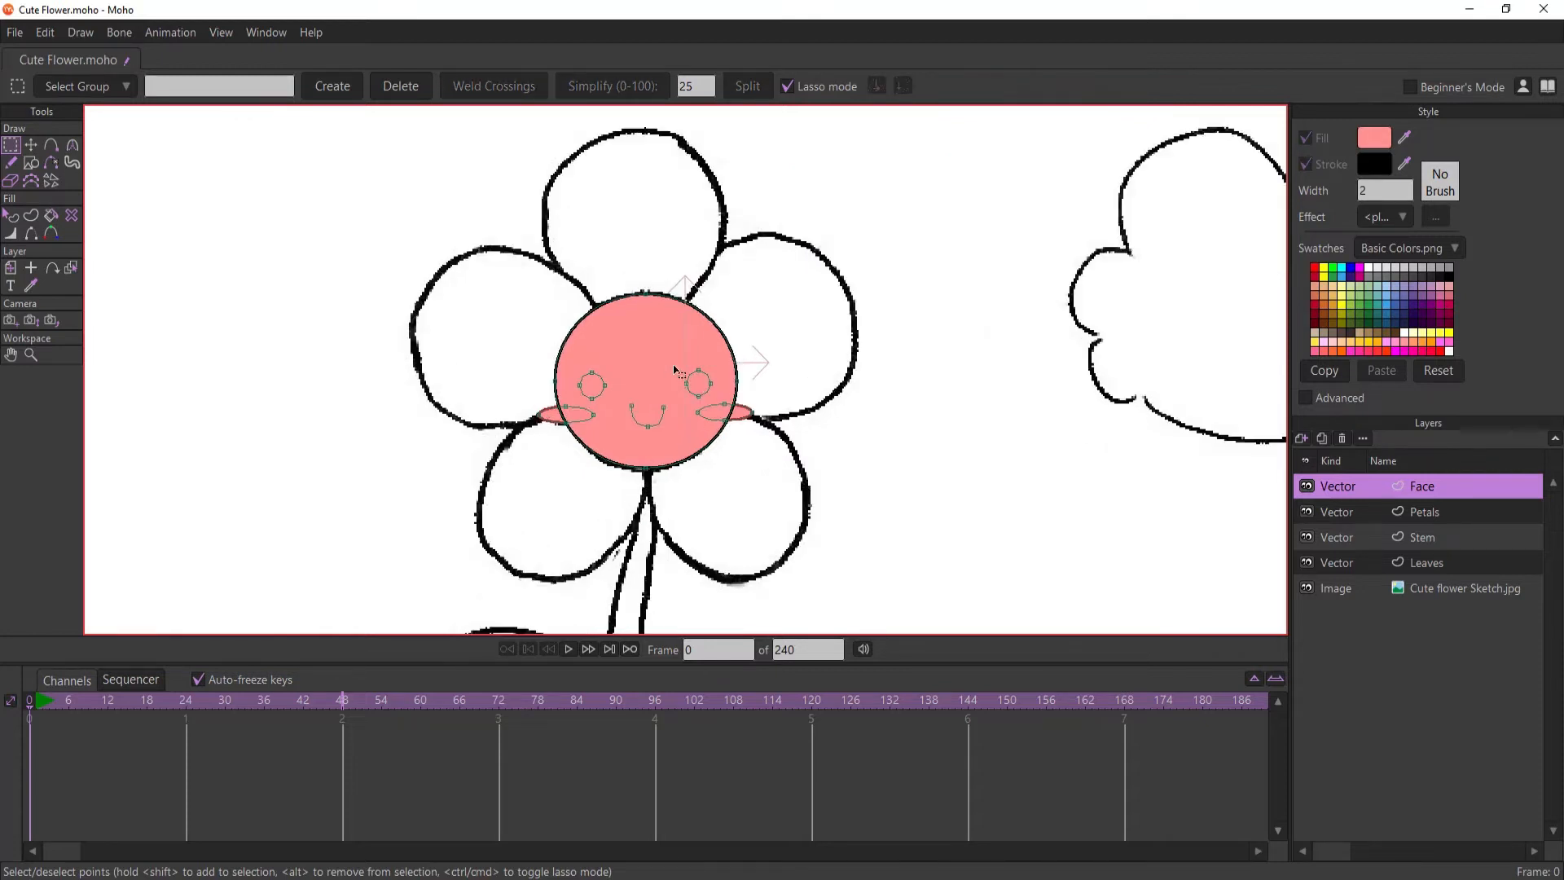
pyautogui.scroll(2, 679, 371)
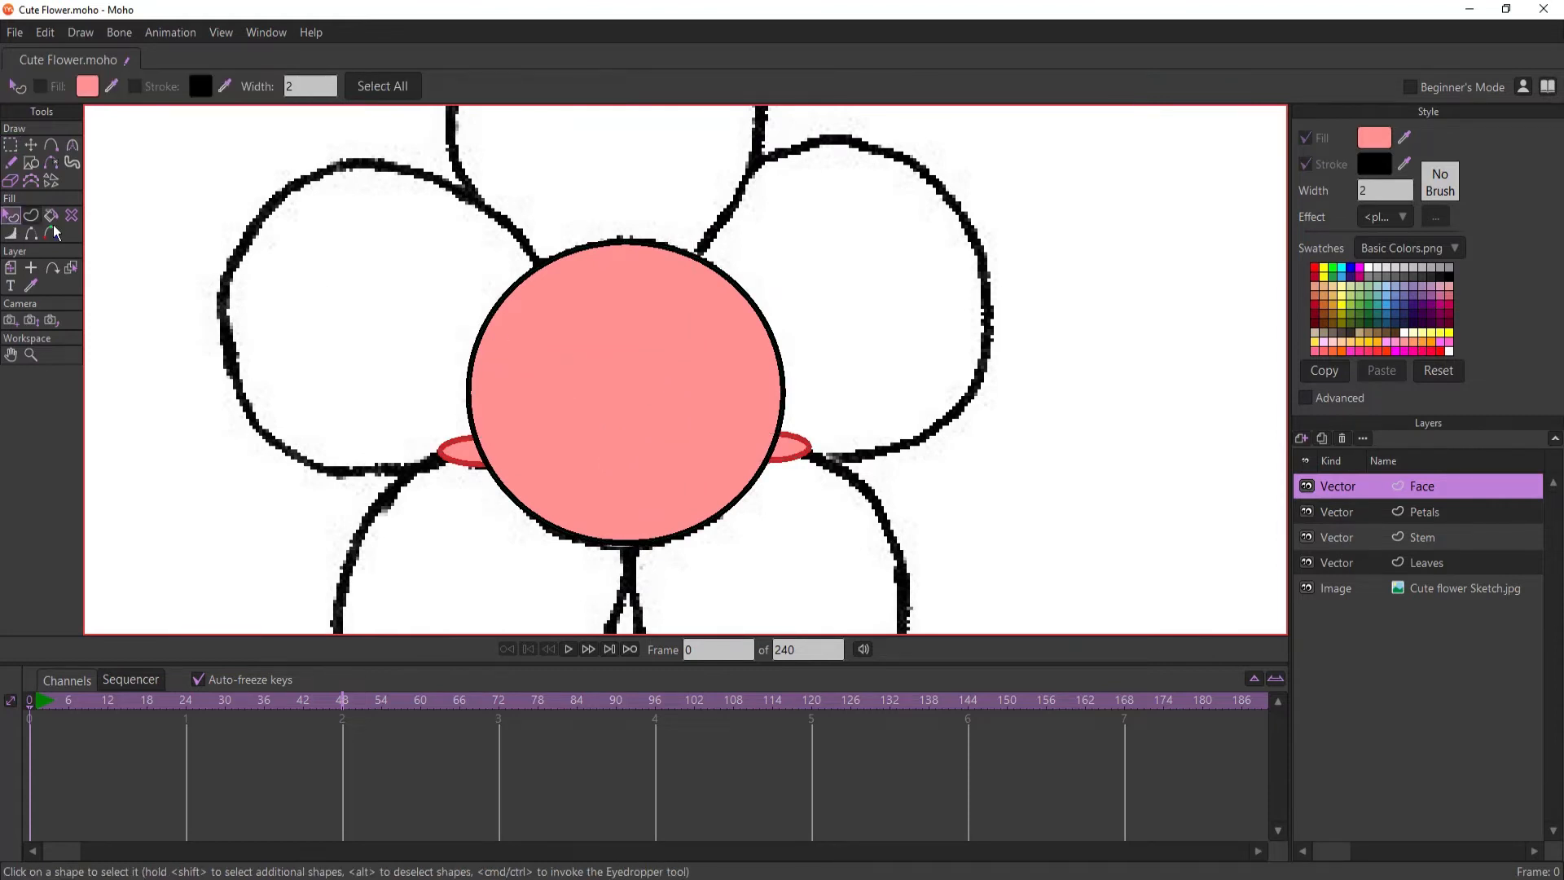
pyautogui.click(608, 325)
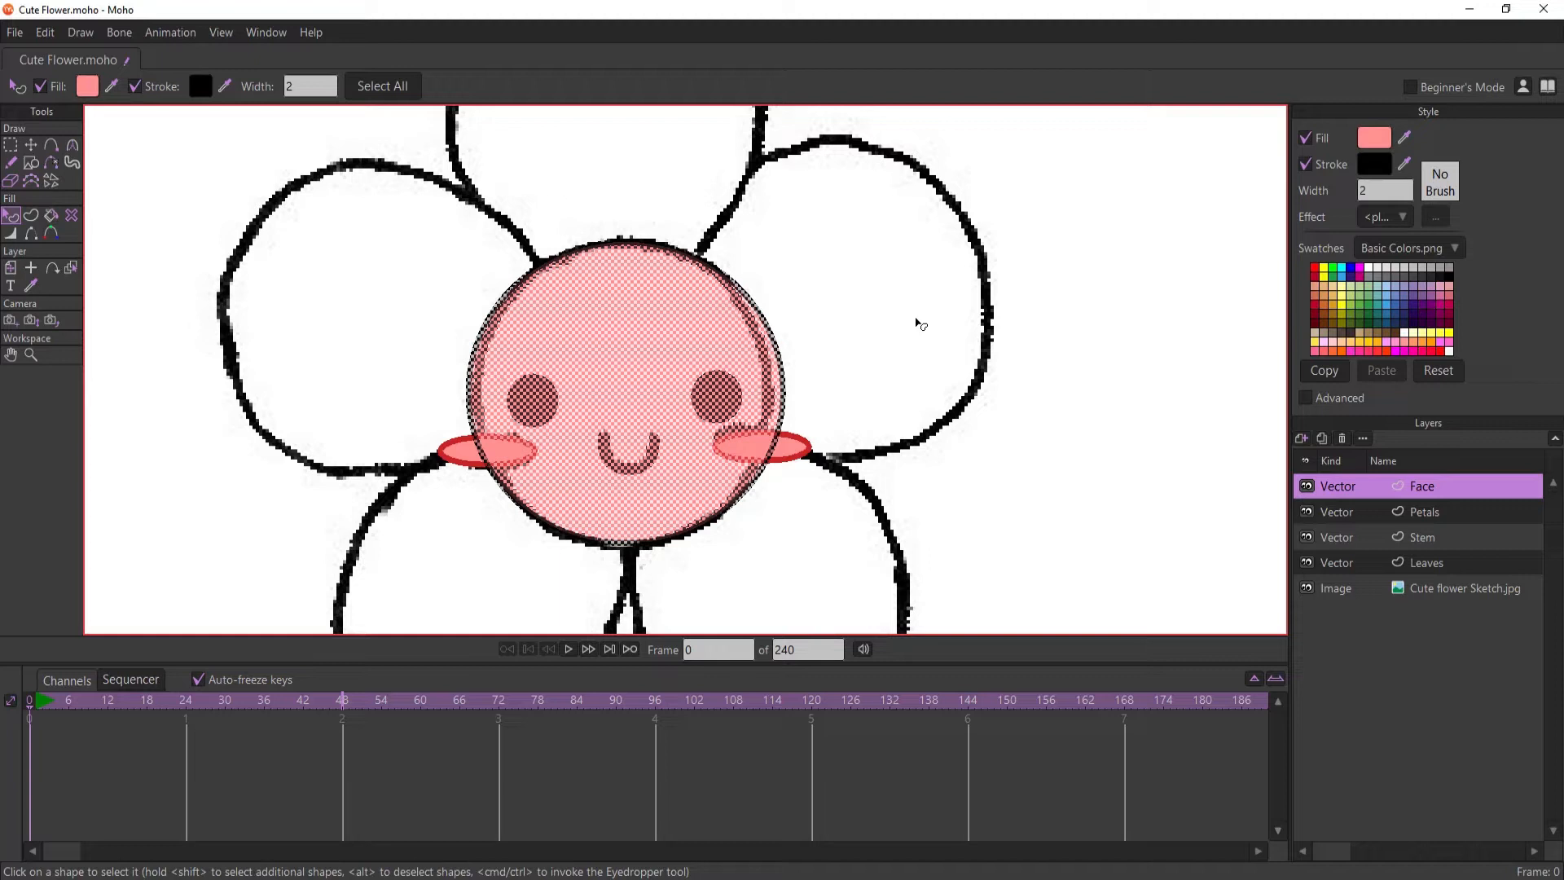
pyautogui.press('Down')
pyautogui.press('Down')
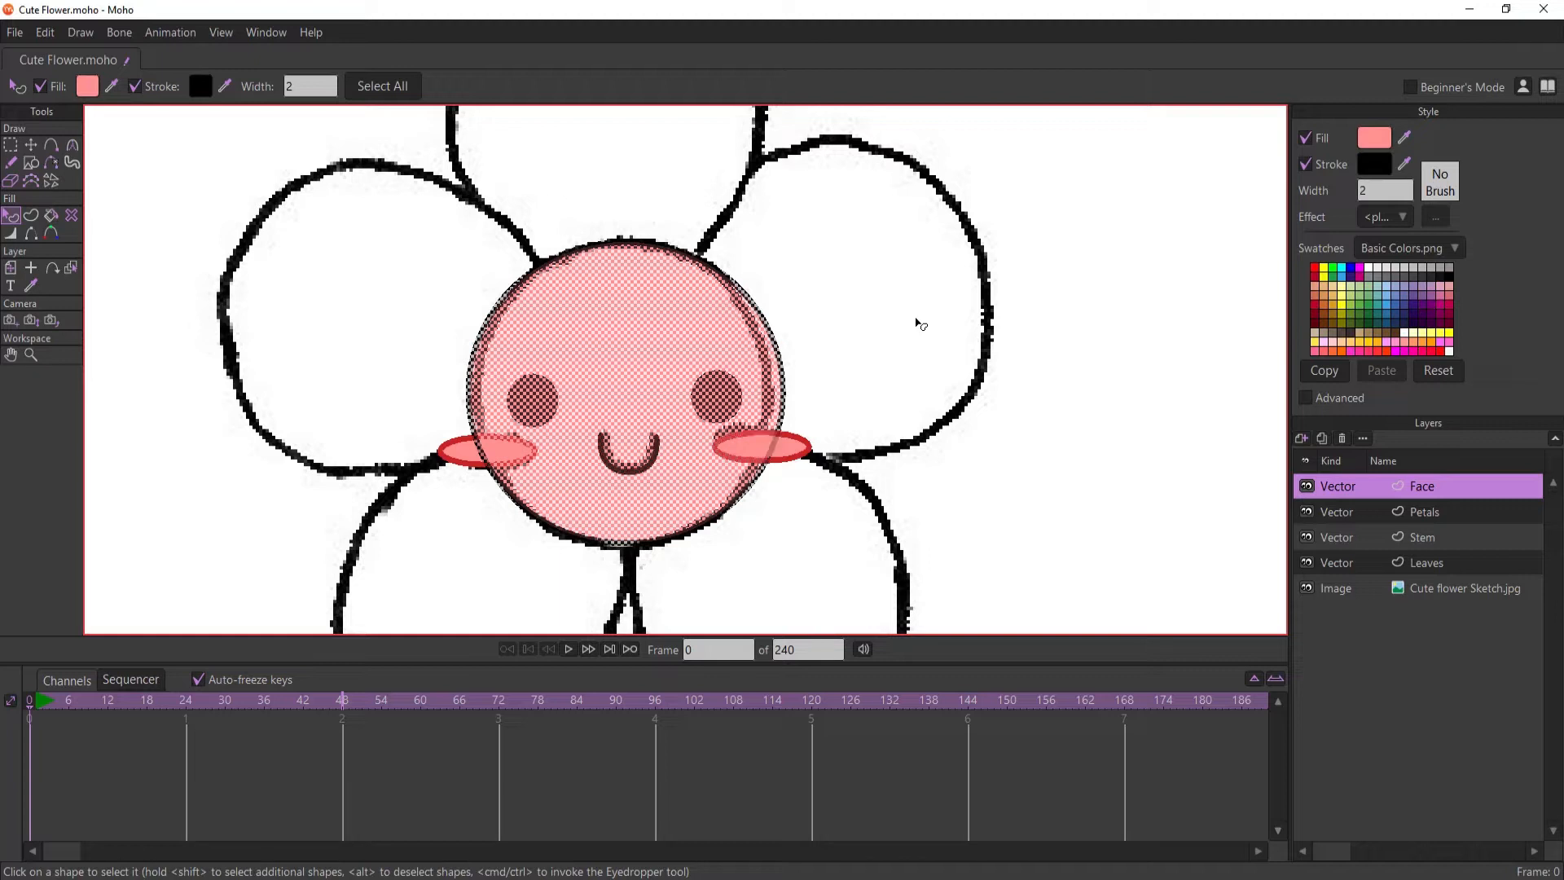
pyautogui.press('Down')
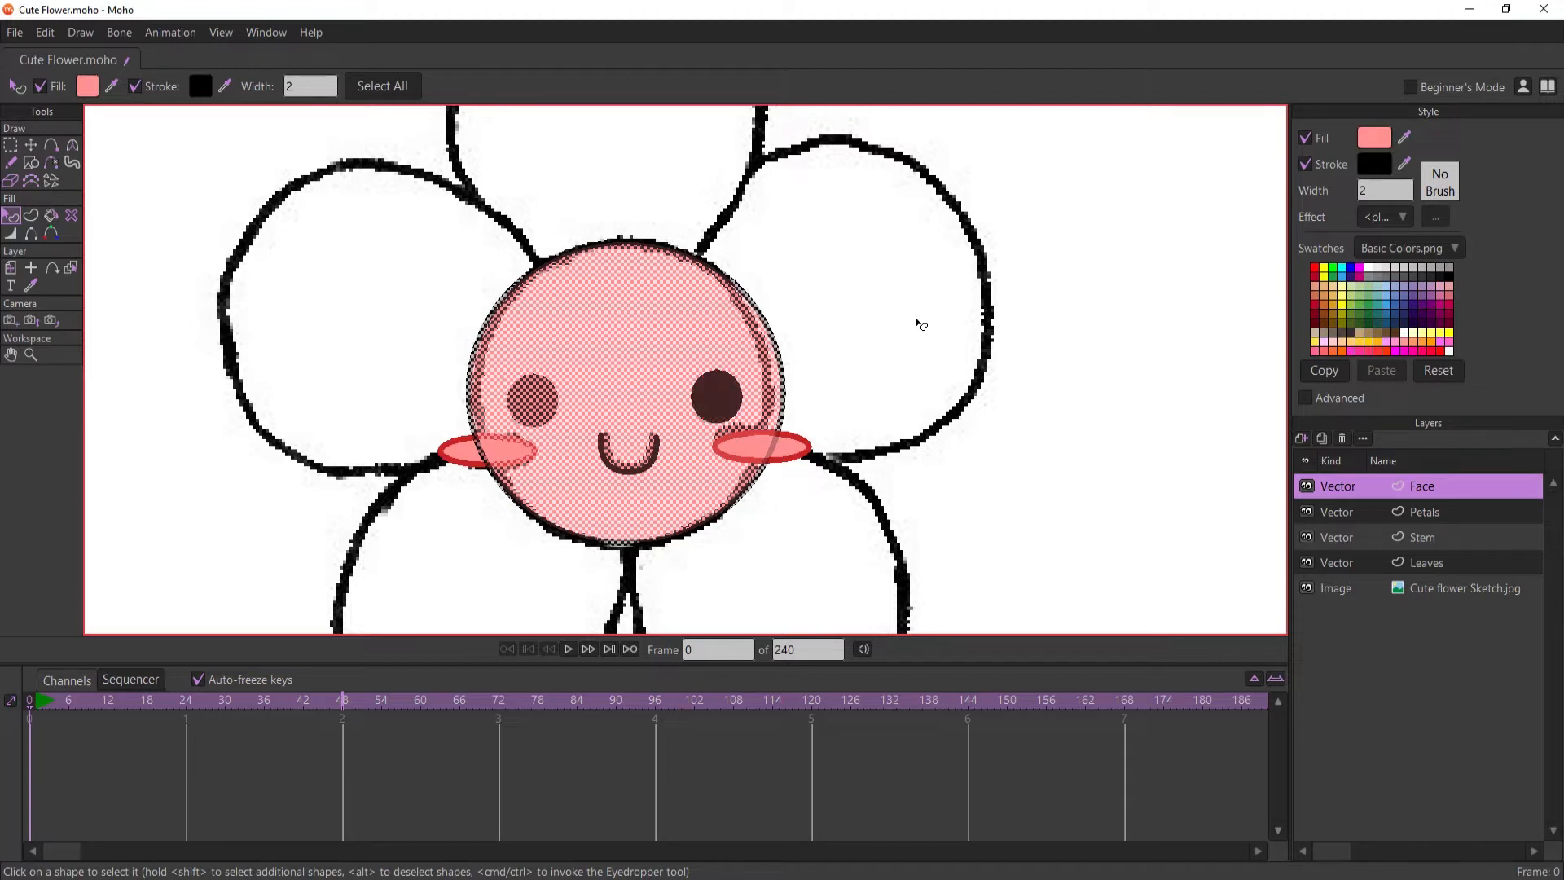
pyautogui.press('Down')
pyautogui.press('Down')
pyautogui.click(1000, 366)
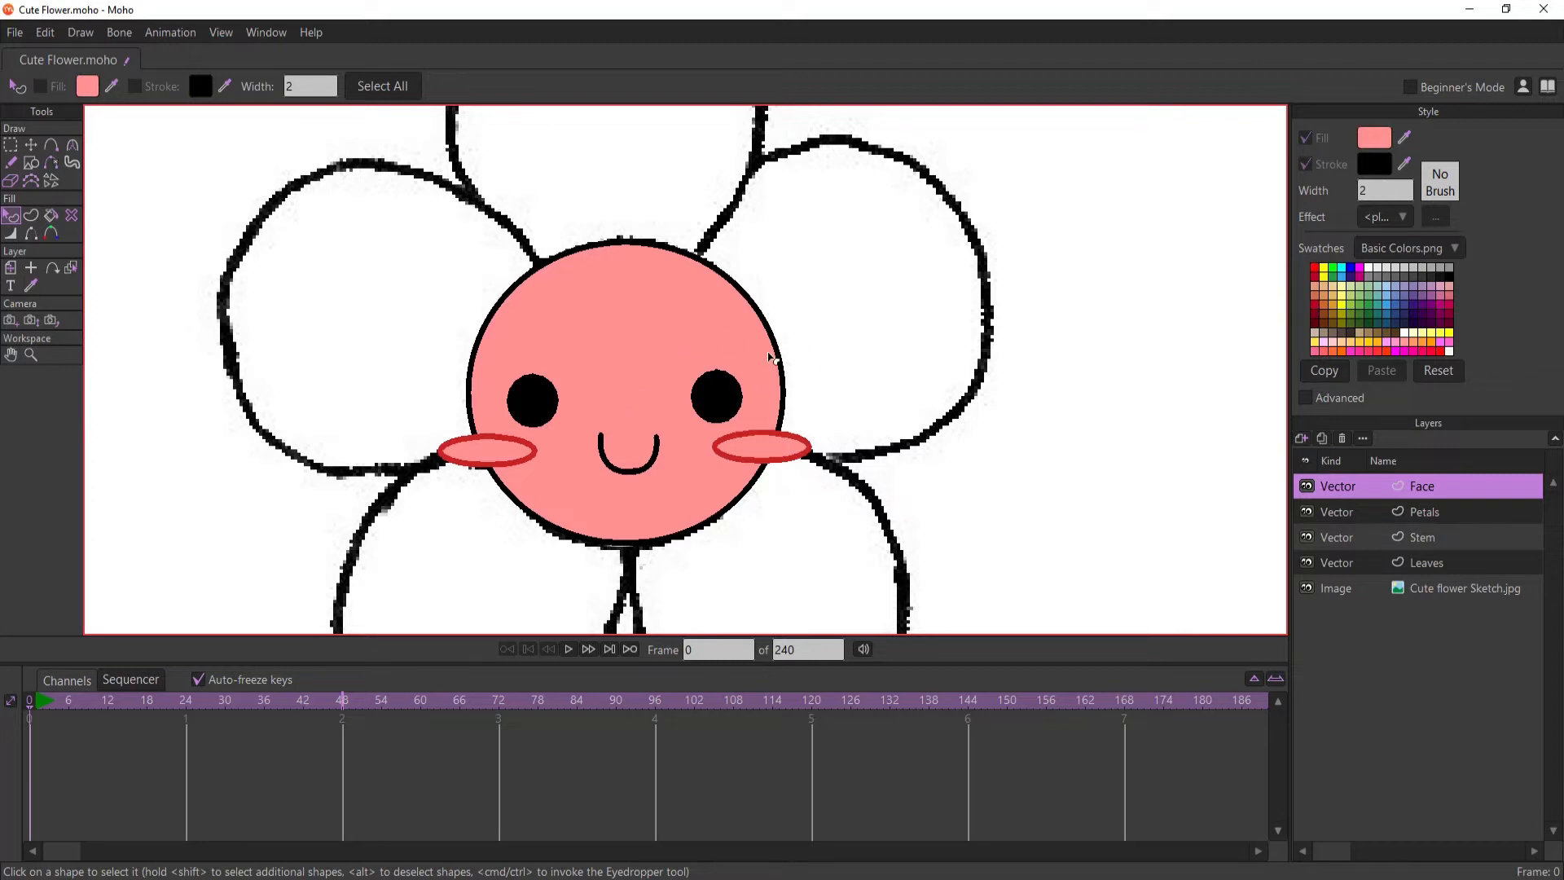
# - Set the head circle's fill colour to pale yellow (FFF1A3)
pyautogui.click(652, 411)
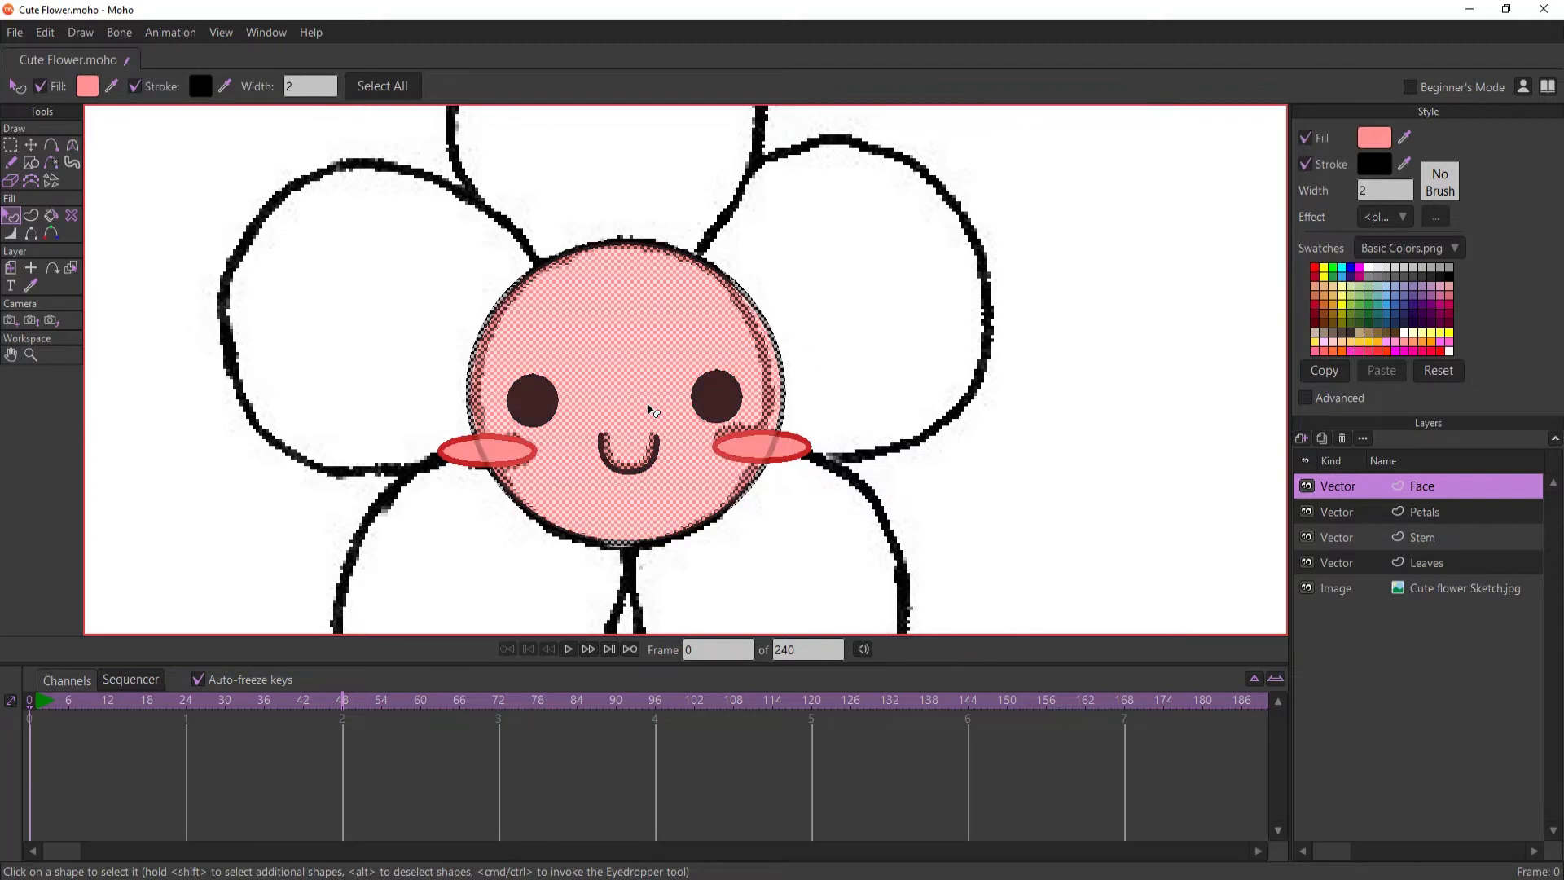
pyautogui.click(1374, 138)
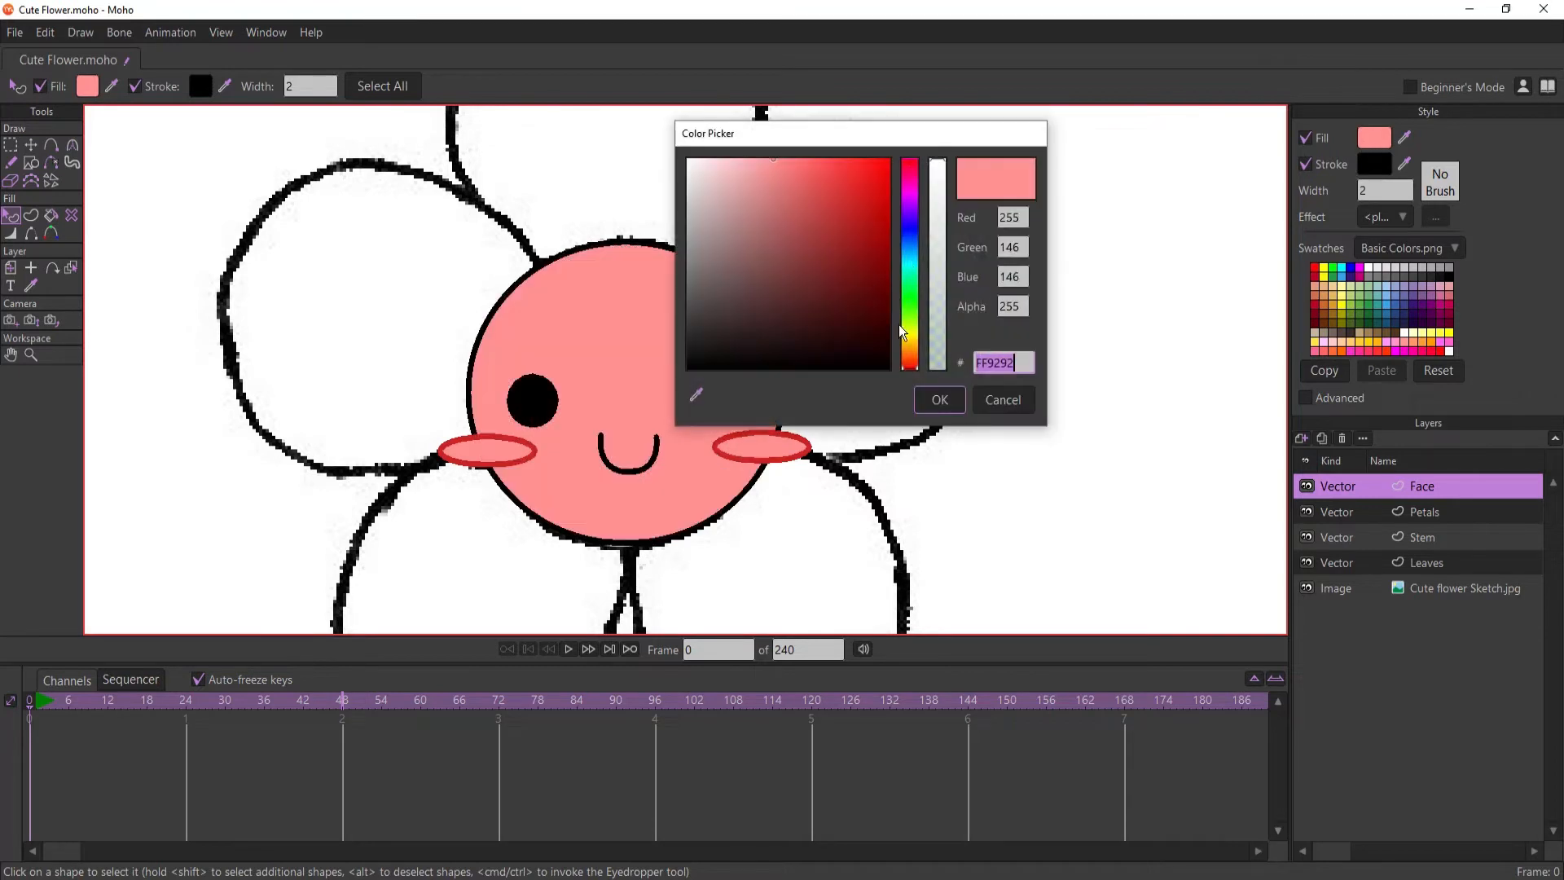
pyautogui.moveTo(903, 326); pyautogui.dragTo(904, 339)
pyautogui.moveTo(741, 163); pyautogui.dragTo(747, 157)
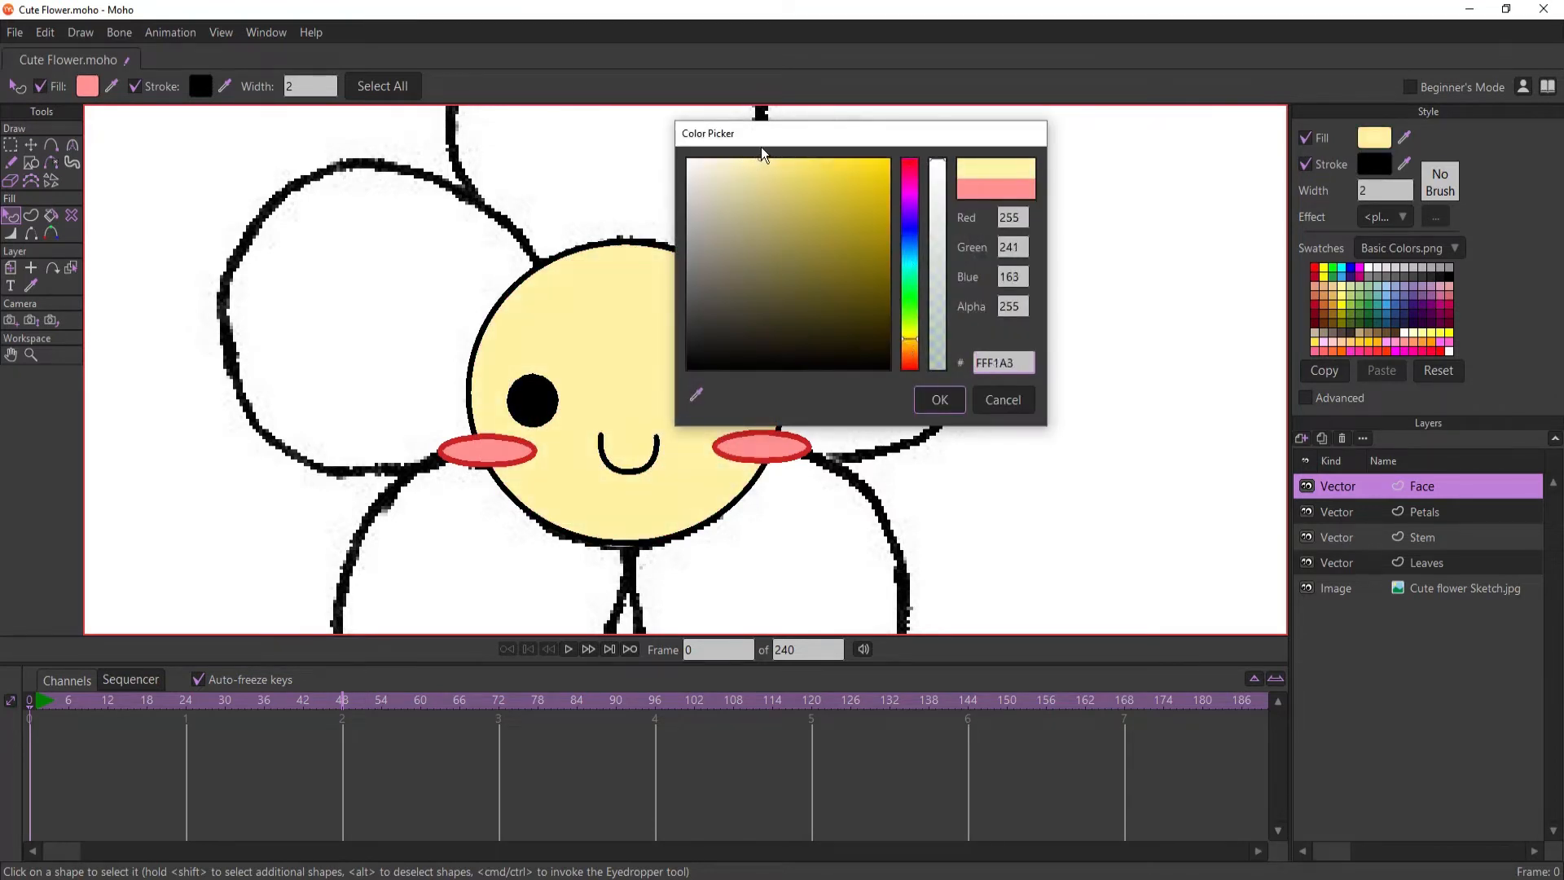
pyautogui.click(939, 399)
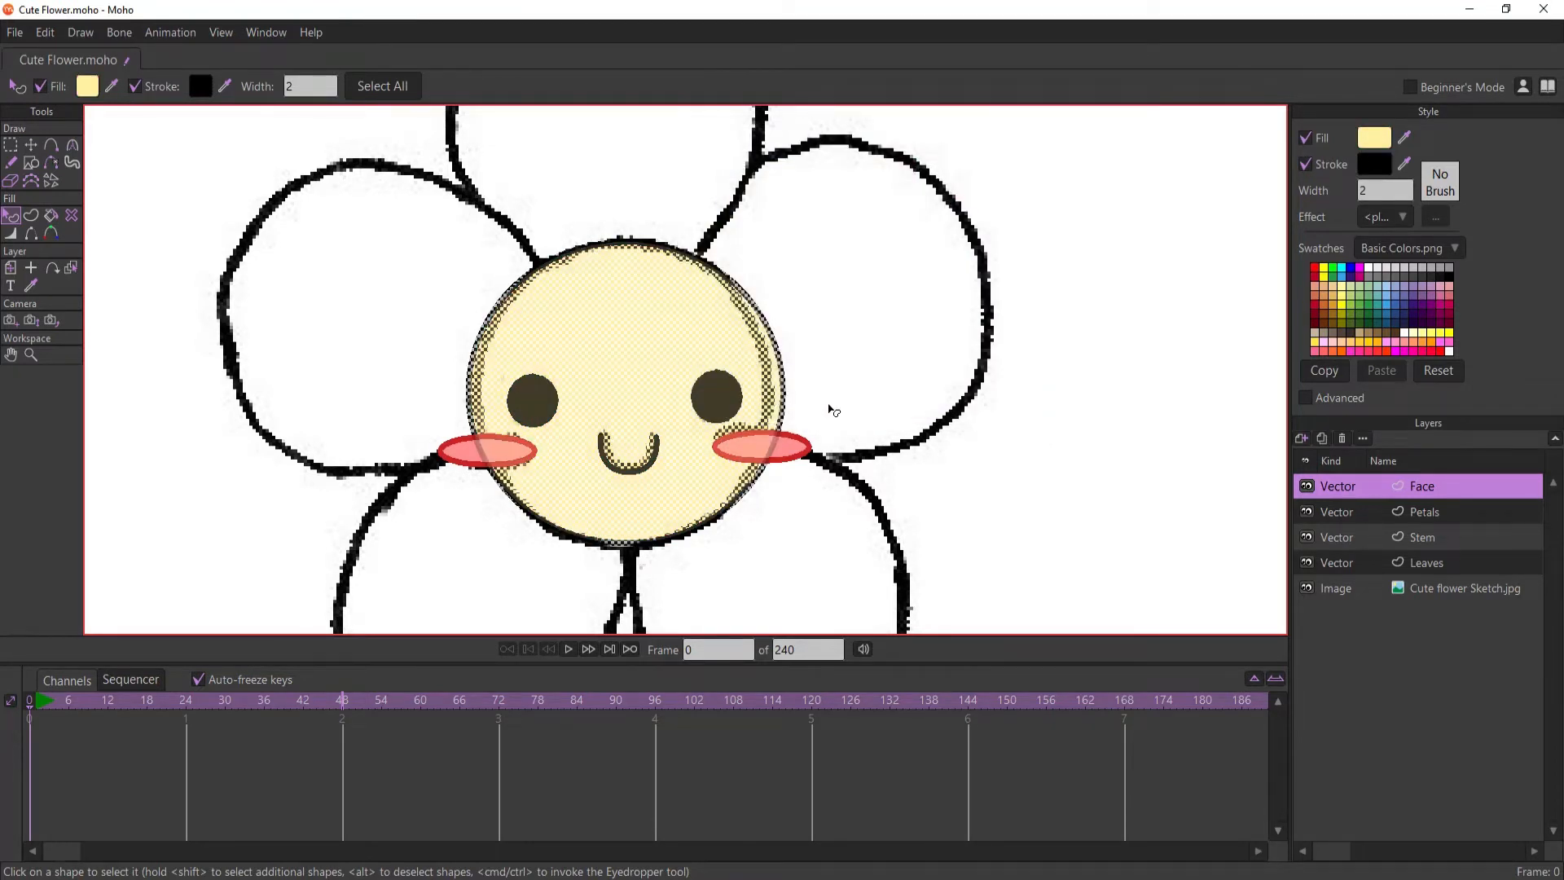
# - Deselect the head circle on the Face layer and make the Petals layer active for drawing
pyautogui.click(832, 410)
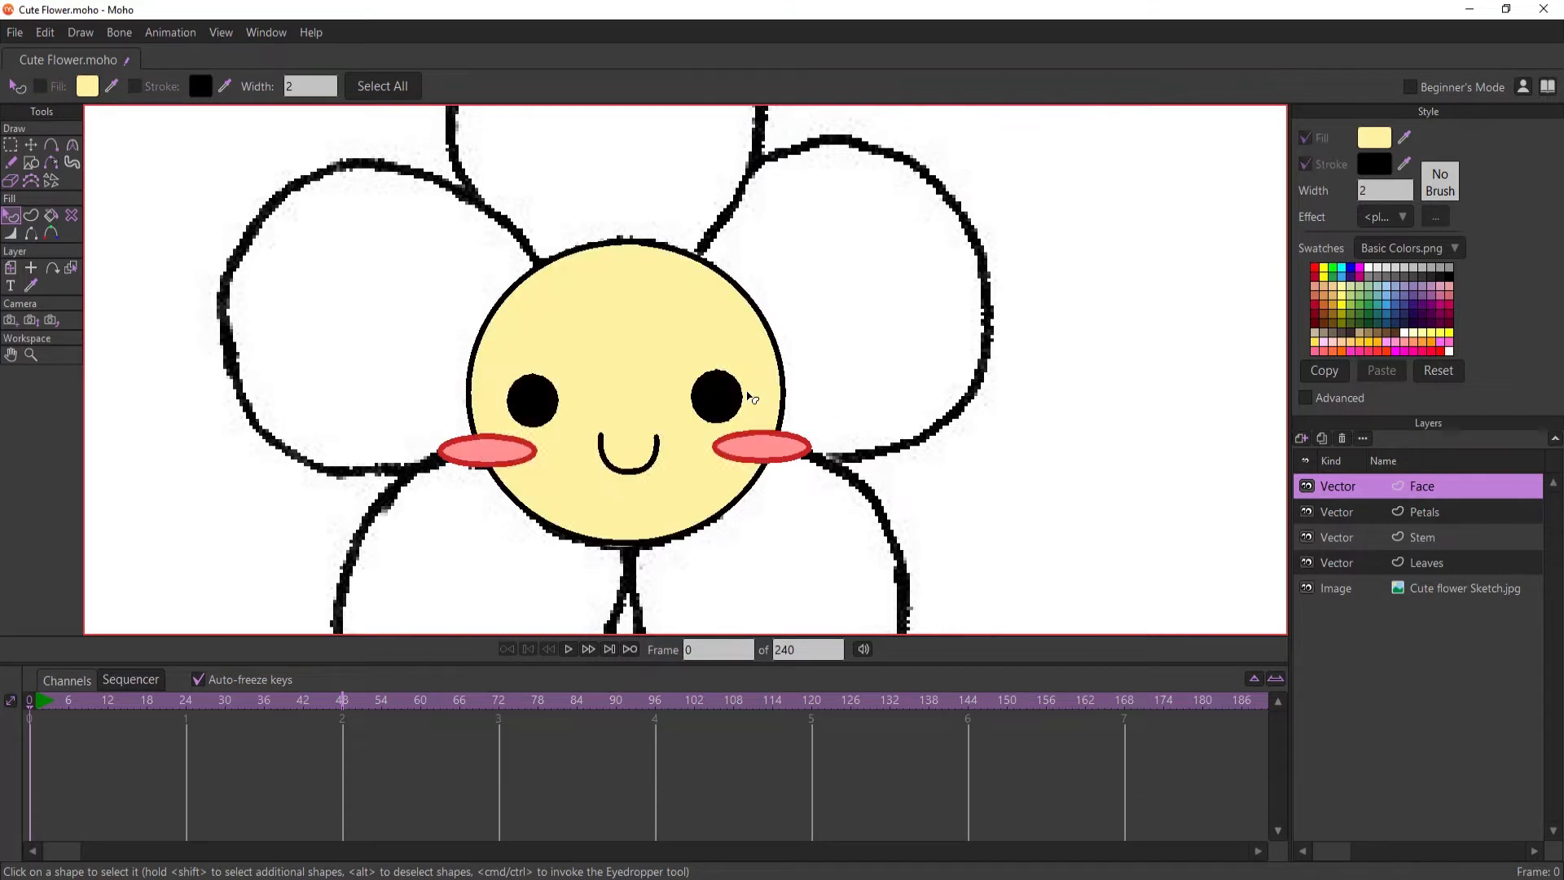
pyautogui.scroll(-3, 749, 399)
pyautogui.scroll(1, 794, 386)
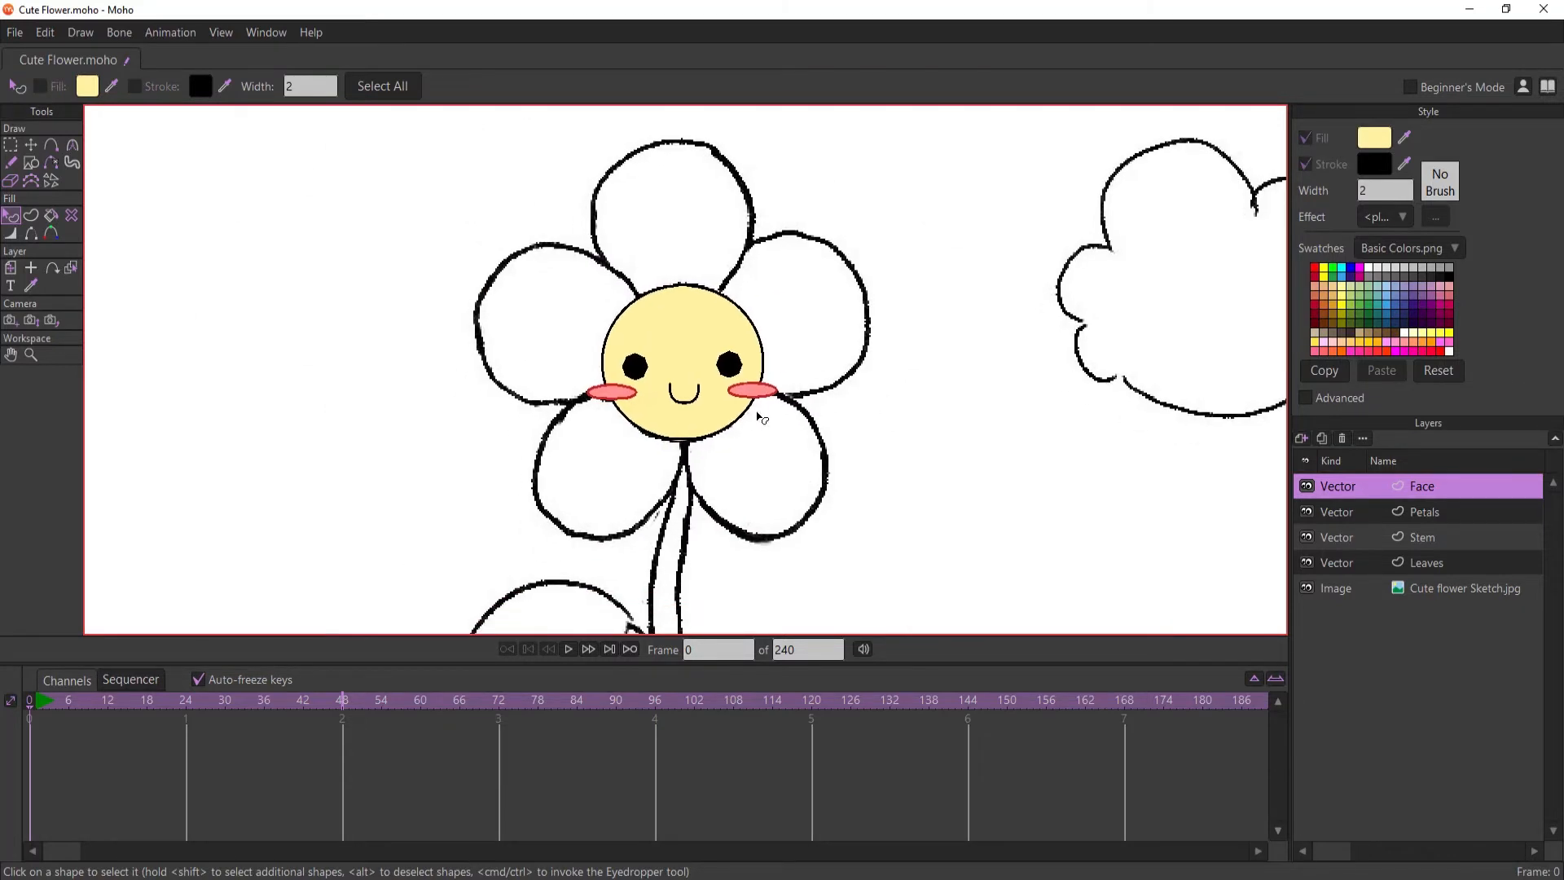
pyautogui.click(1444, 512)
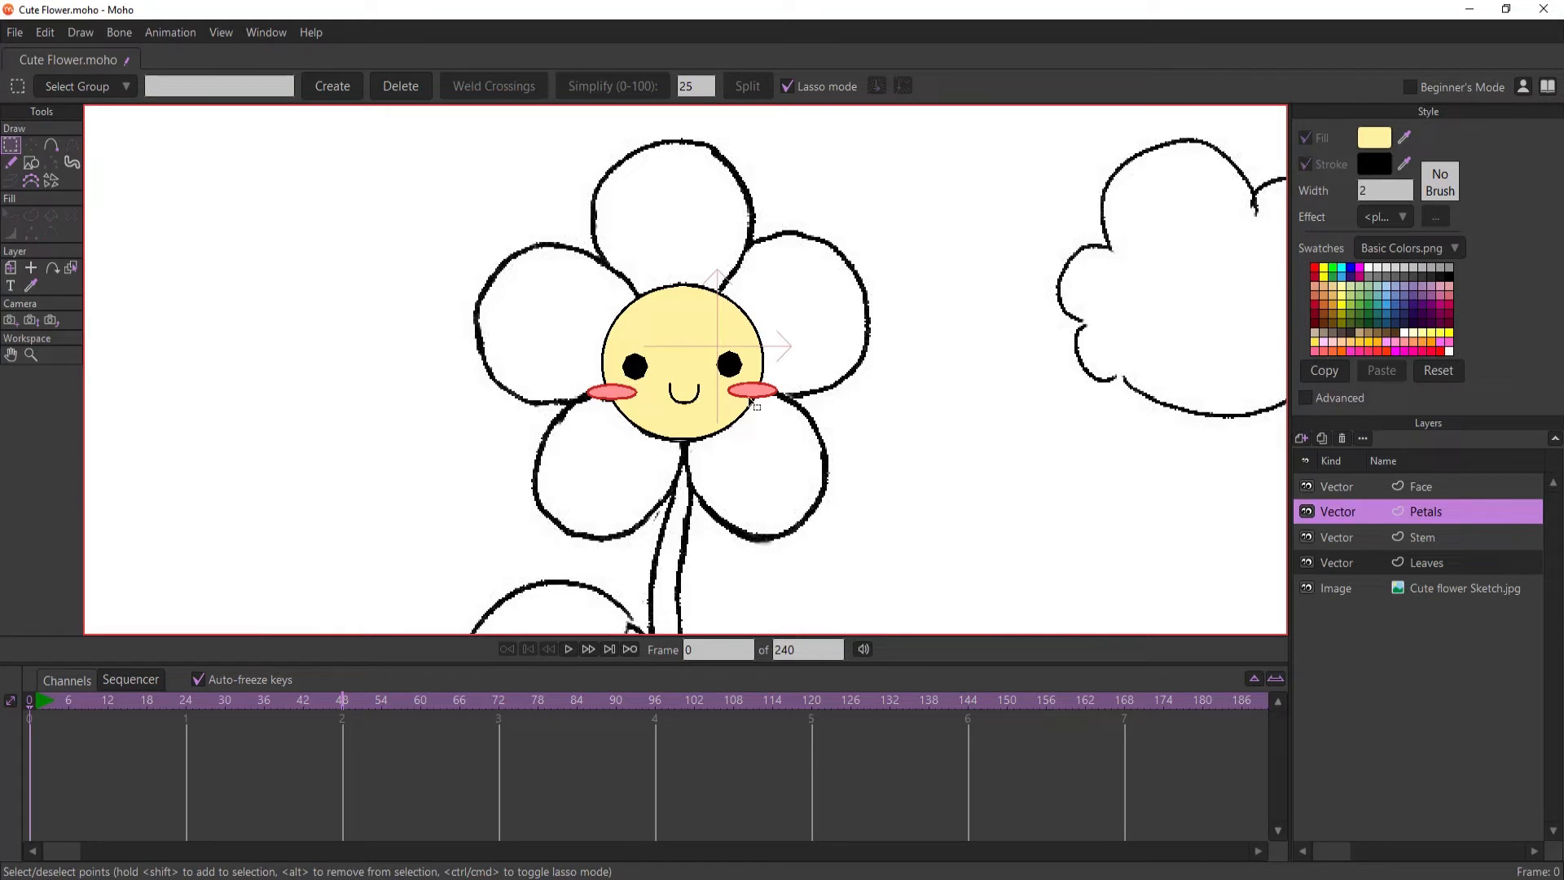
pyautogui.click(1454, 486)
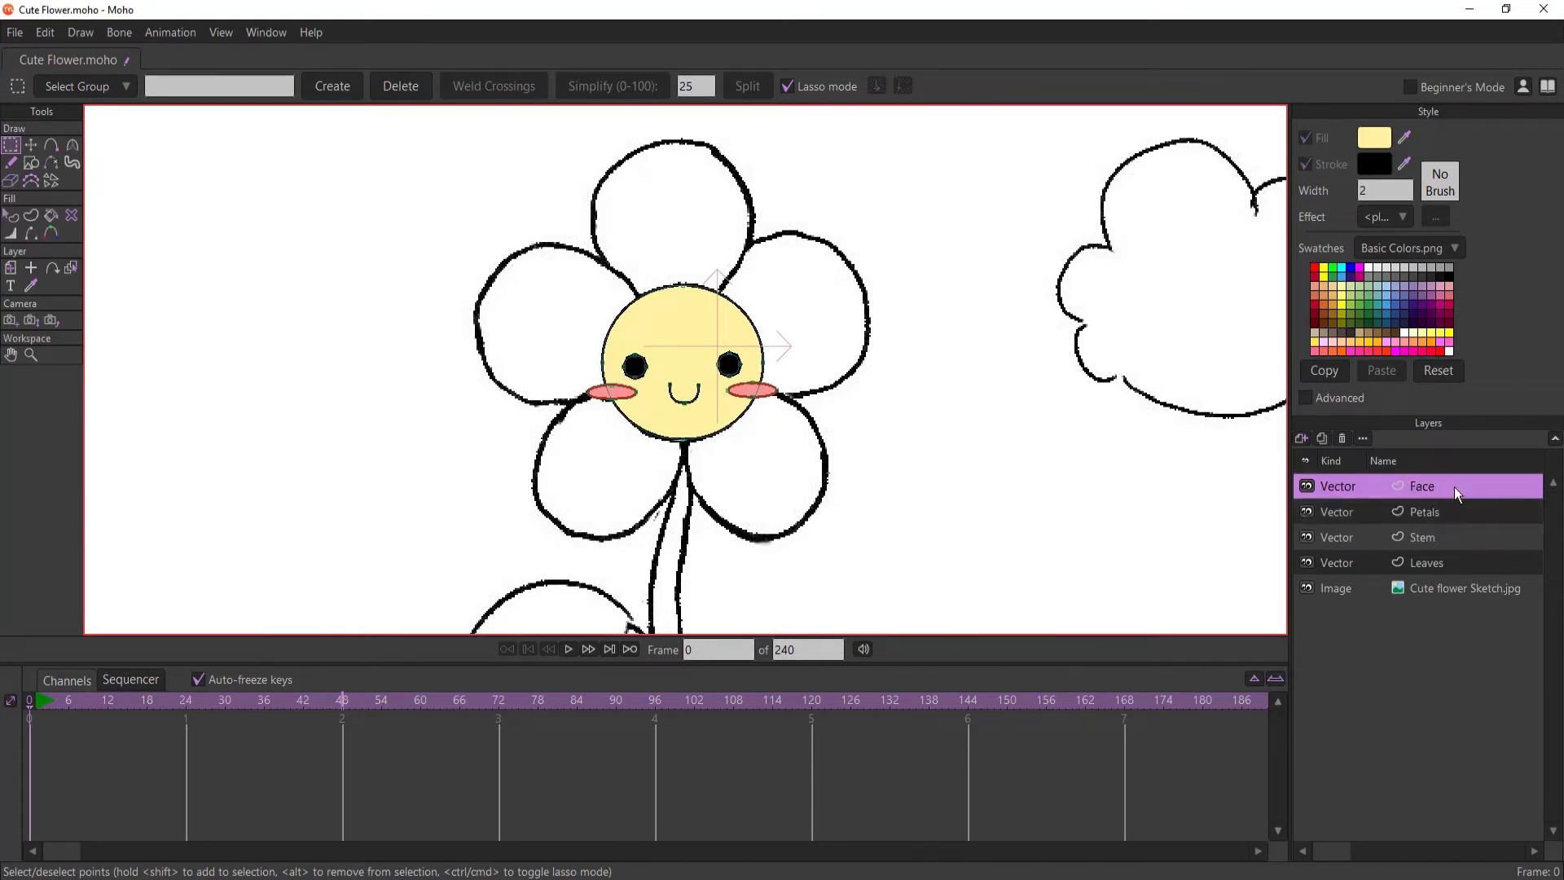
pyautogui.scroll(2, 720, 371)
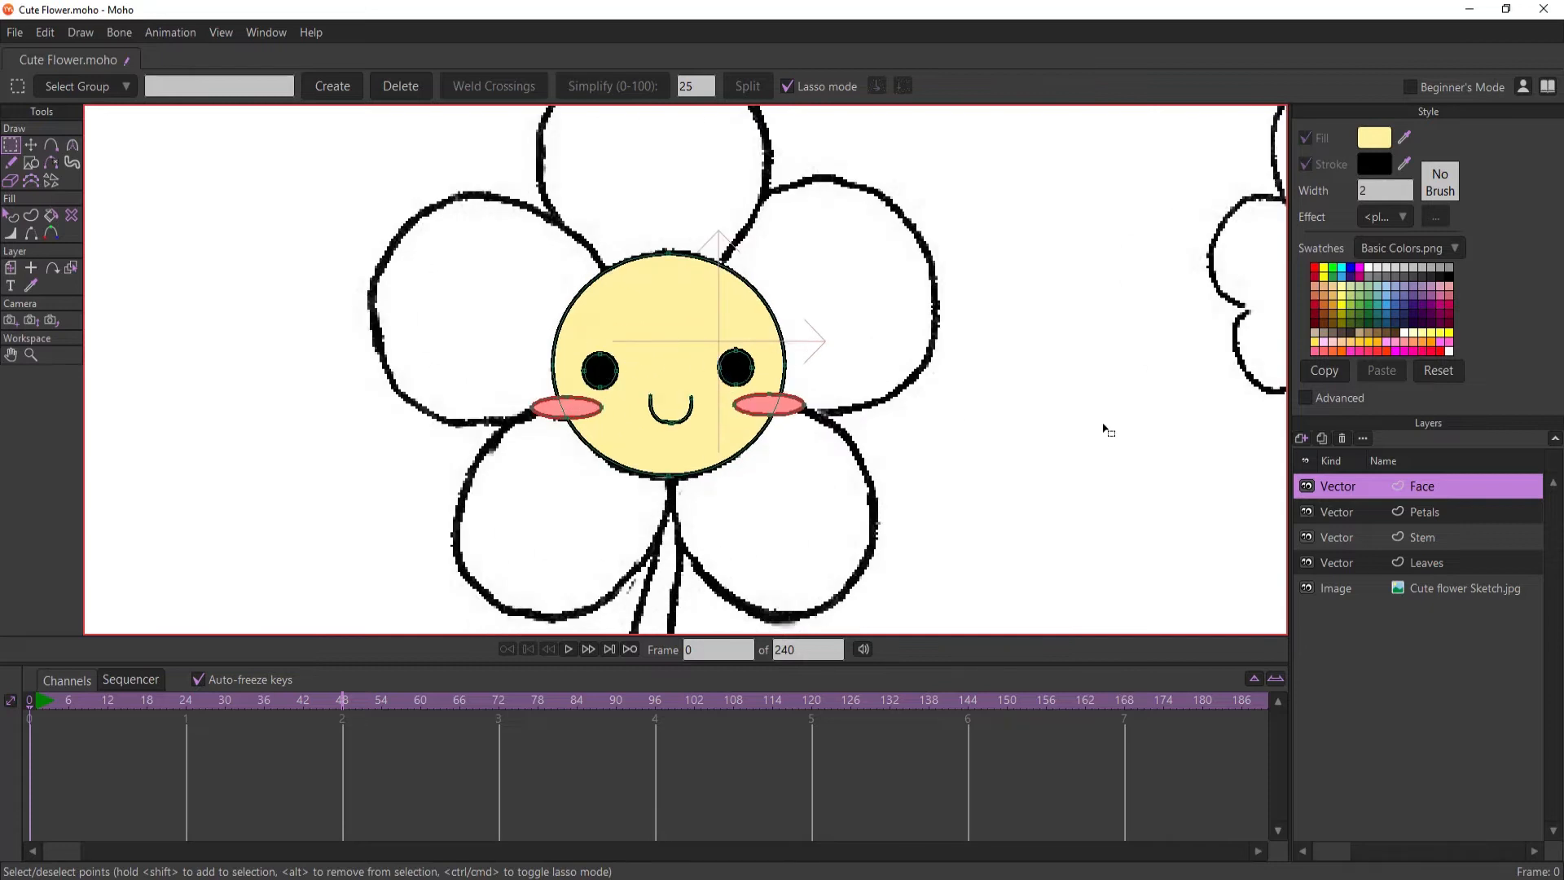
pyautogui.click(1448, 513)
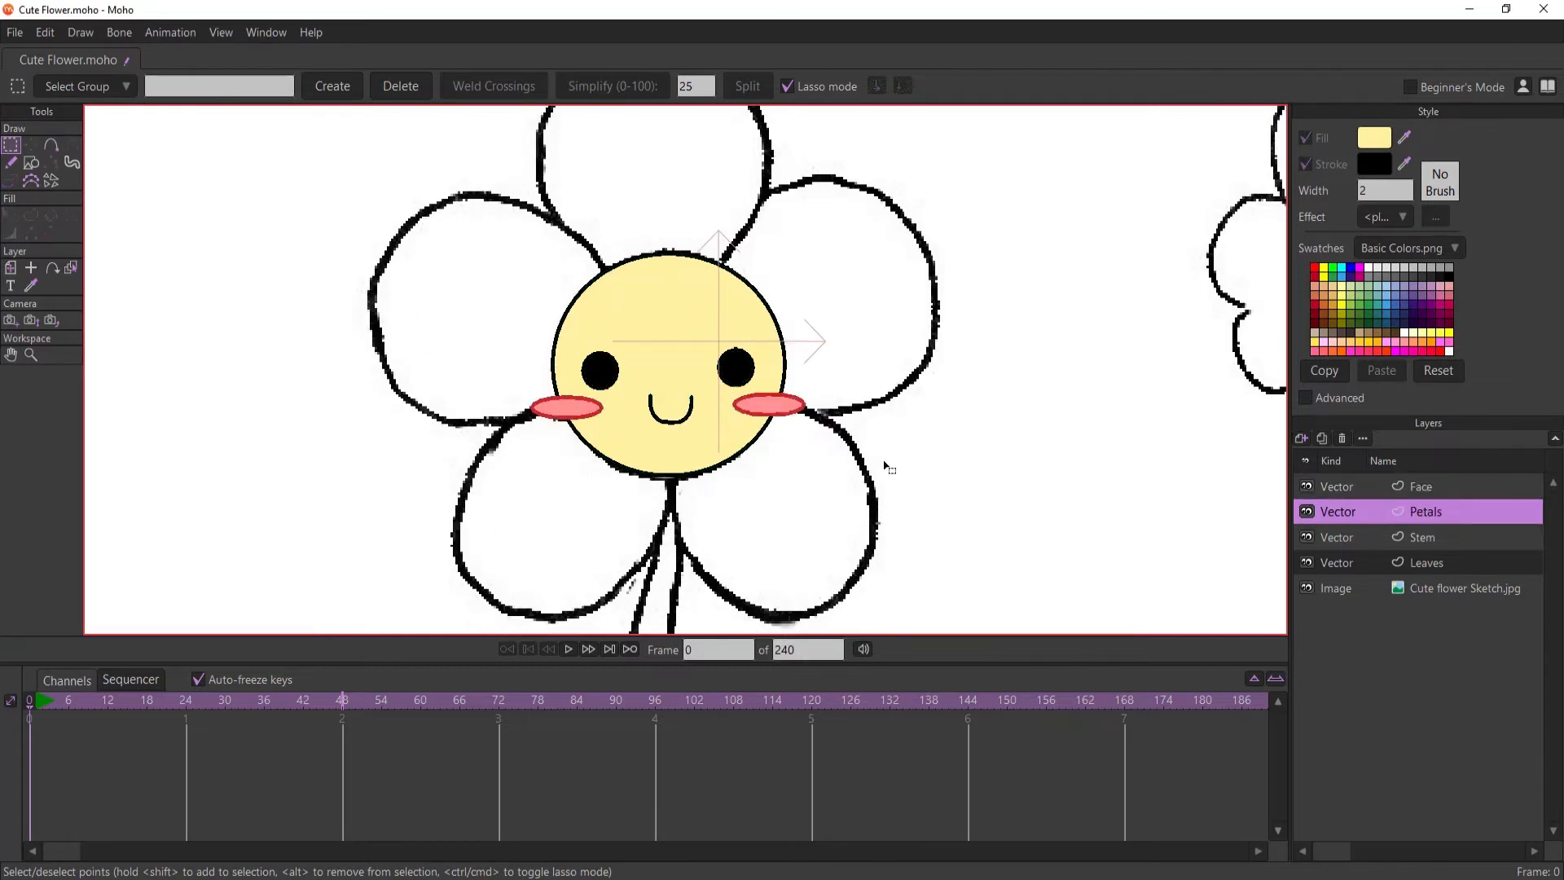
pyautogui.scroll(-1, 885, 466)
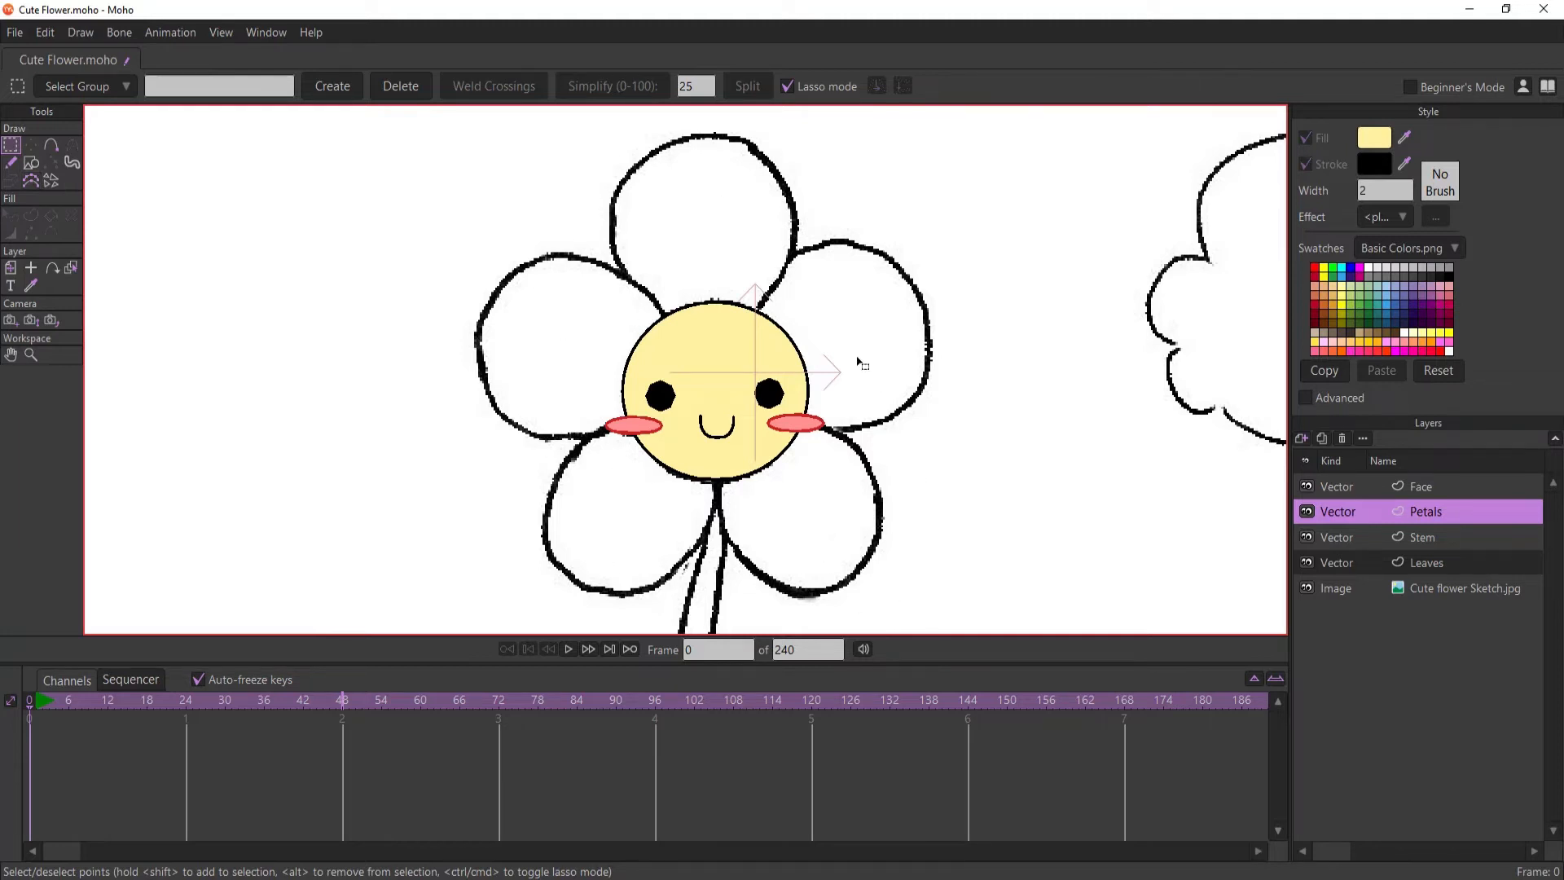
# - Draw an oval over the sketch's top petal and shift it and its topmost point to match the sketched outline
pyautogui.click(31, 164)
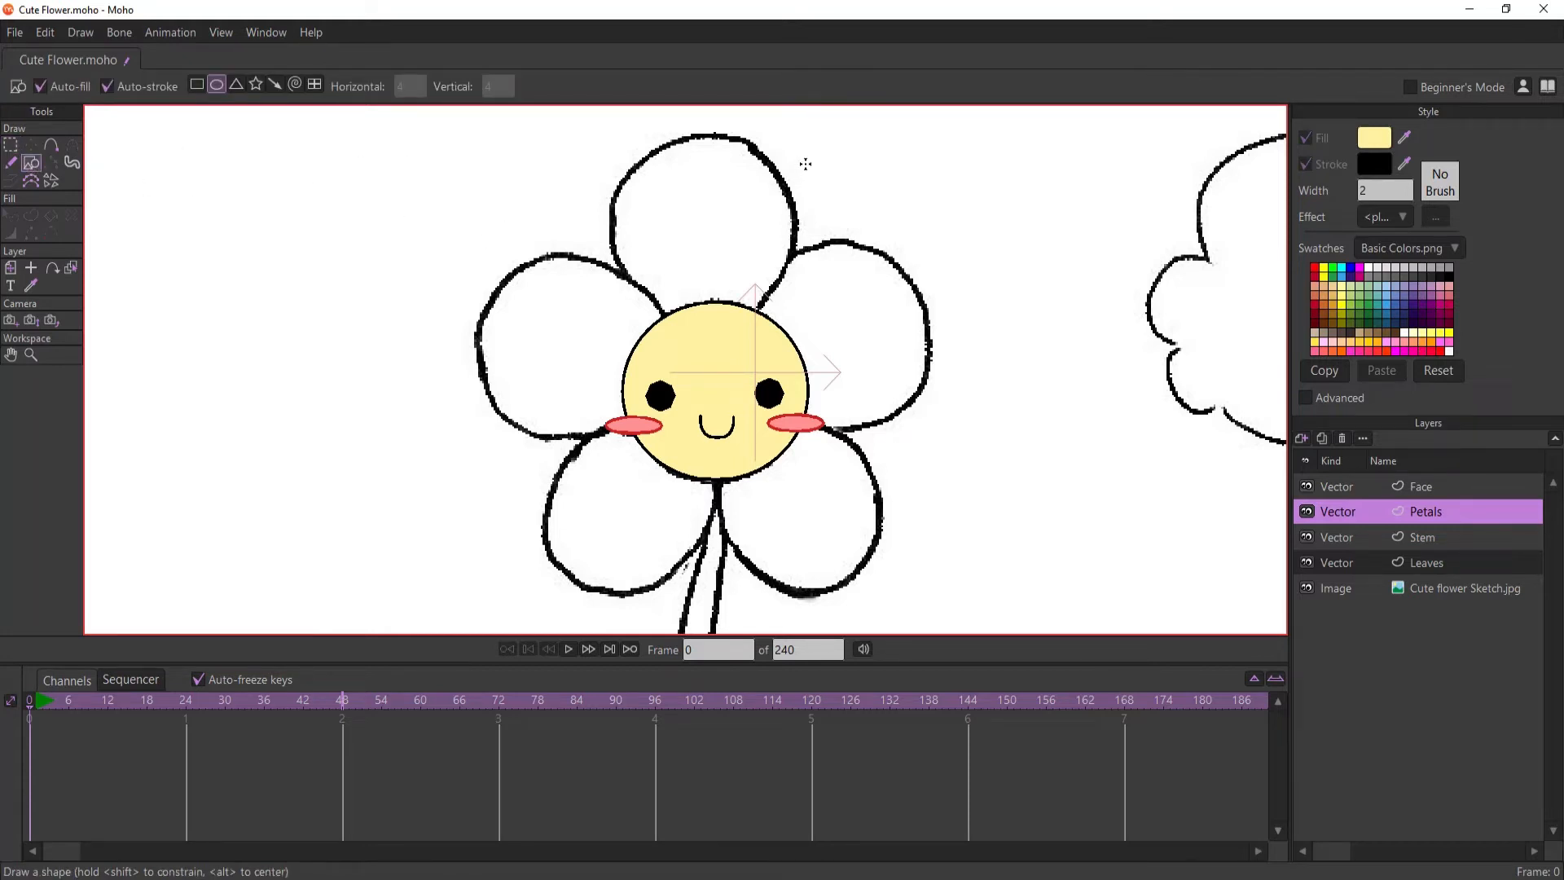
pyautogui.moveTo(805, 163); pyautogui.dragTo(610, 373)
pyautogui.click(31, 144)
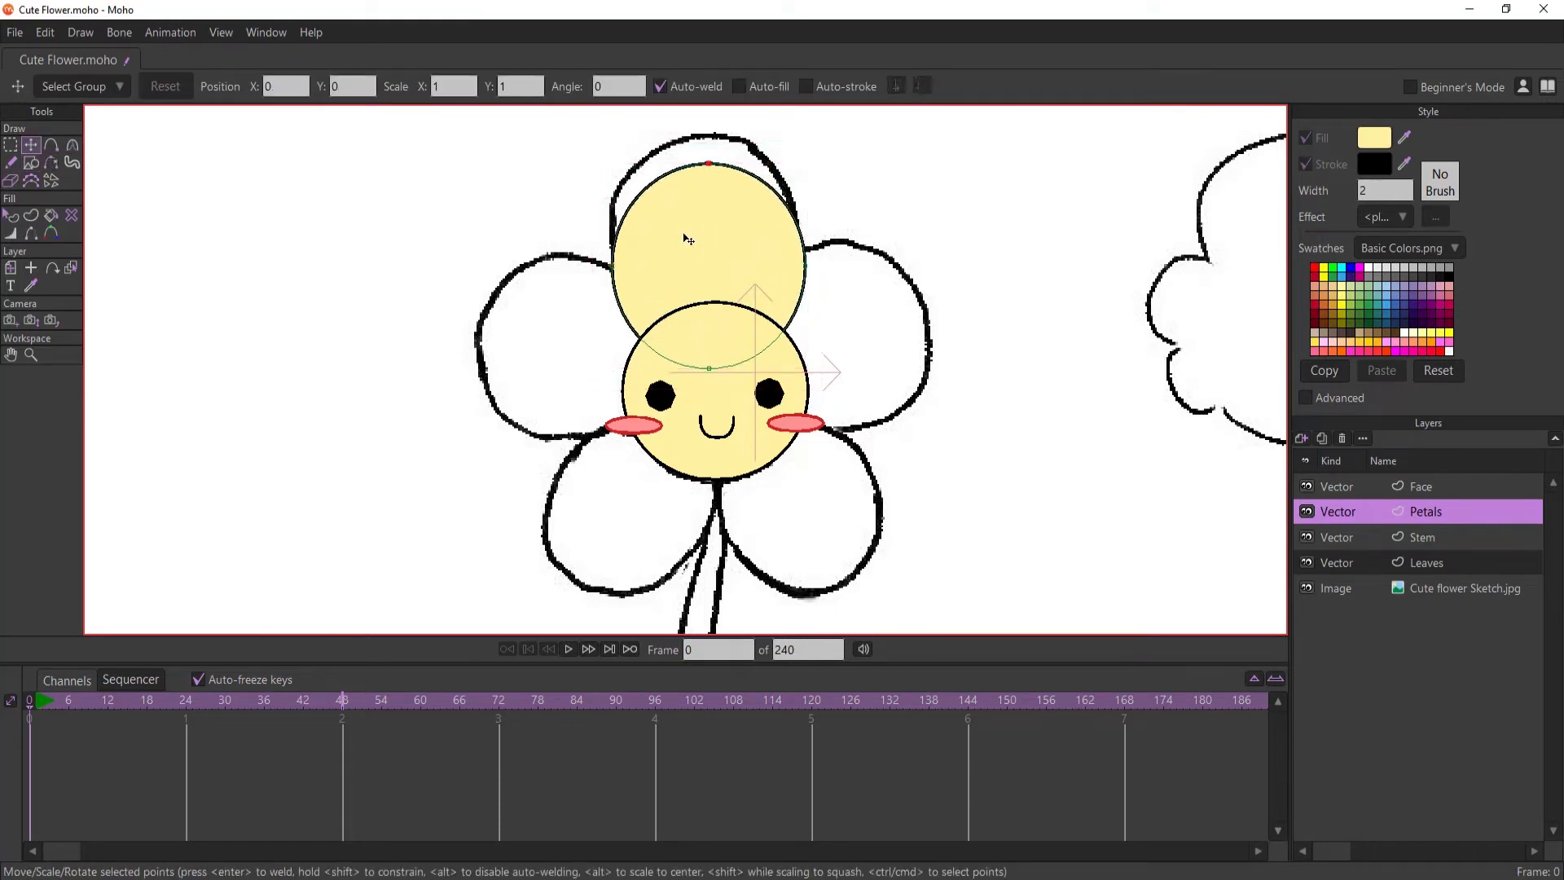
pyautogui.moveTo(688, 239); pyautogui.dragTo(686, 210)
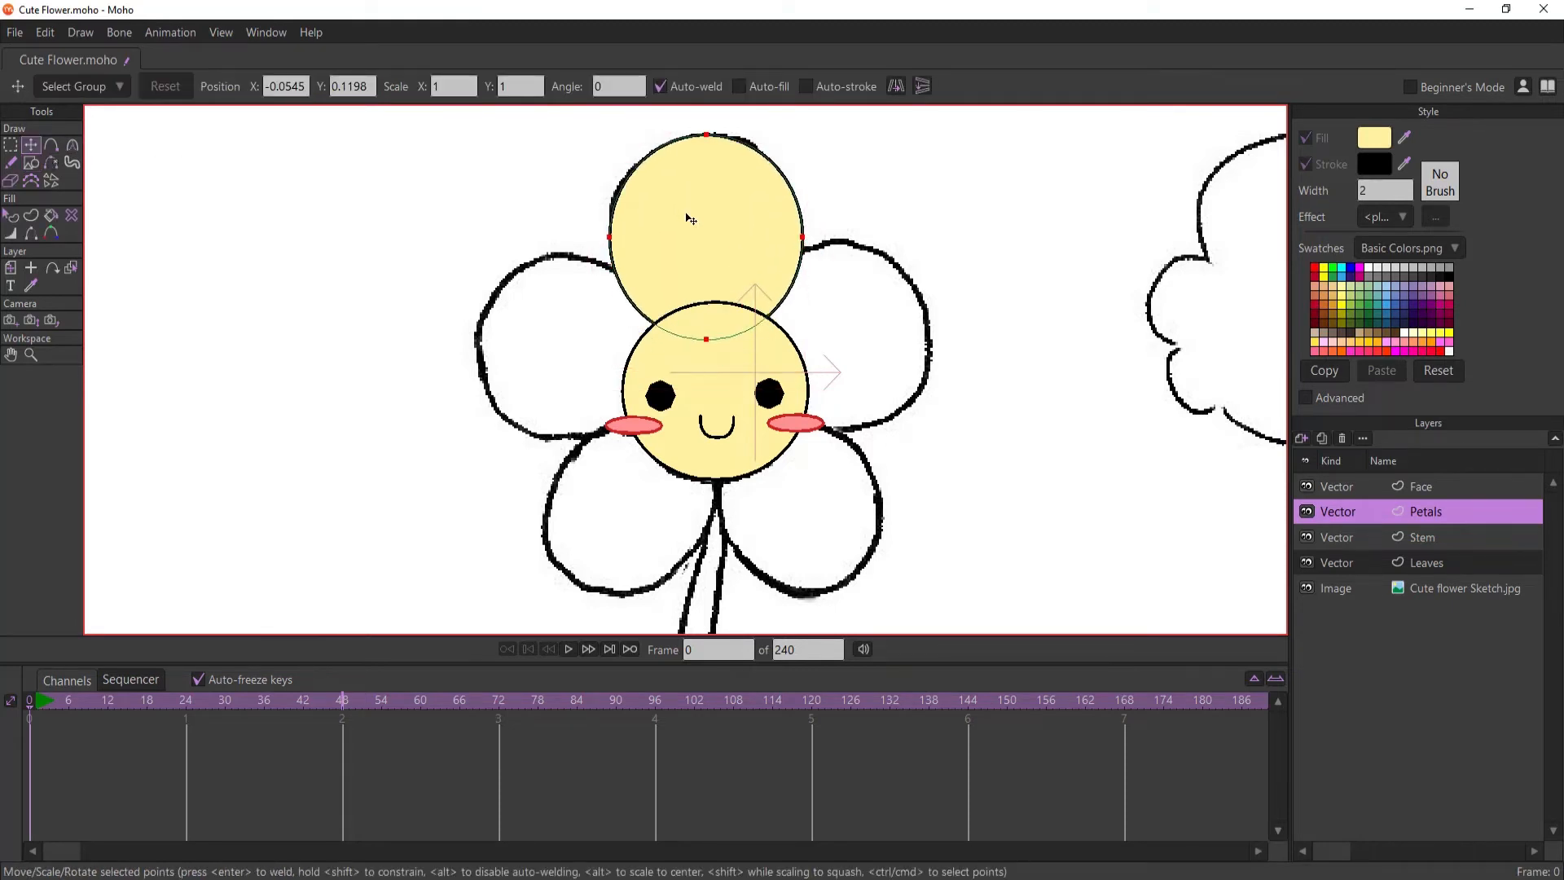
pyautogui.click(713, 134)
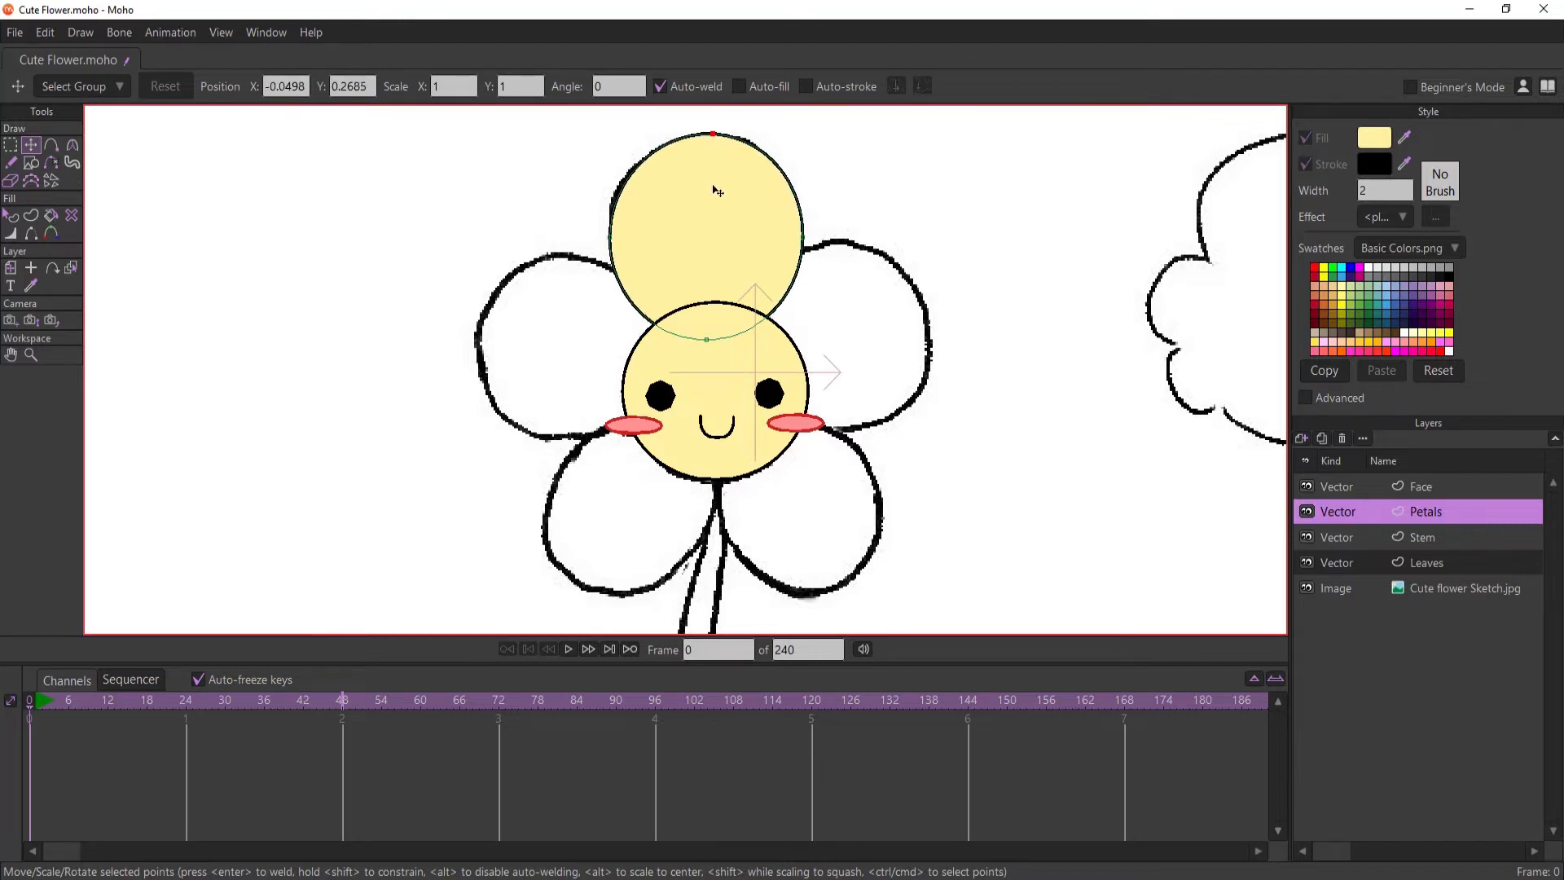
# - Copy the whole top petal, paste it, and position and rotate the duplicate over the sketch's upper-left petal
pyautogui.hotkey('ctrl', 'a')
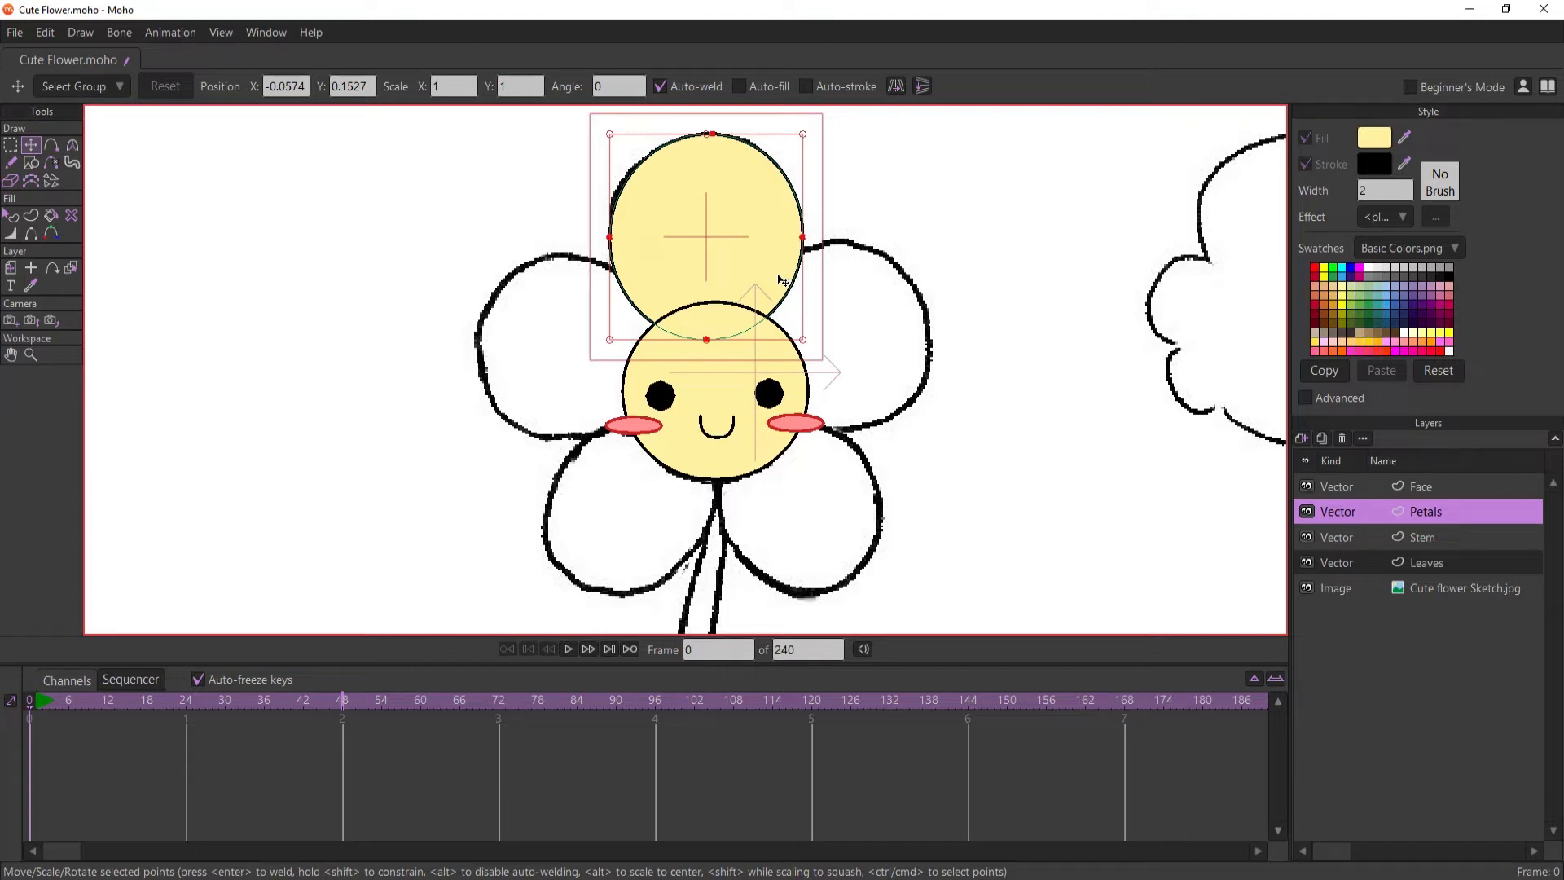
pyautogui.hotkey('ctrl', 'c')
pyautogui.hotkey('ctrl', 'v')
pyautogui.moveTo(702, 202); pyautogui.dragTo(521, 362)
pyautogui.moveTo(436, 458); pyautogui.dragTo(669, 496)
pyautogui.moveTo(607, 399); pyautogui.dragTo(642, 405)
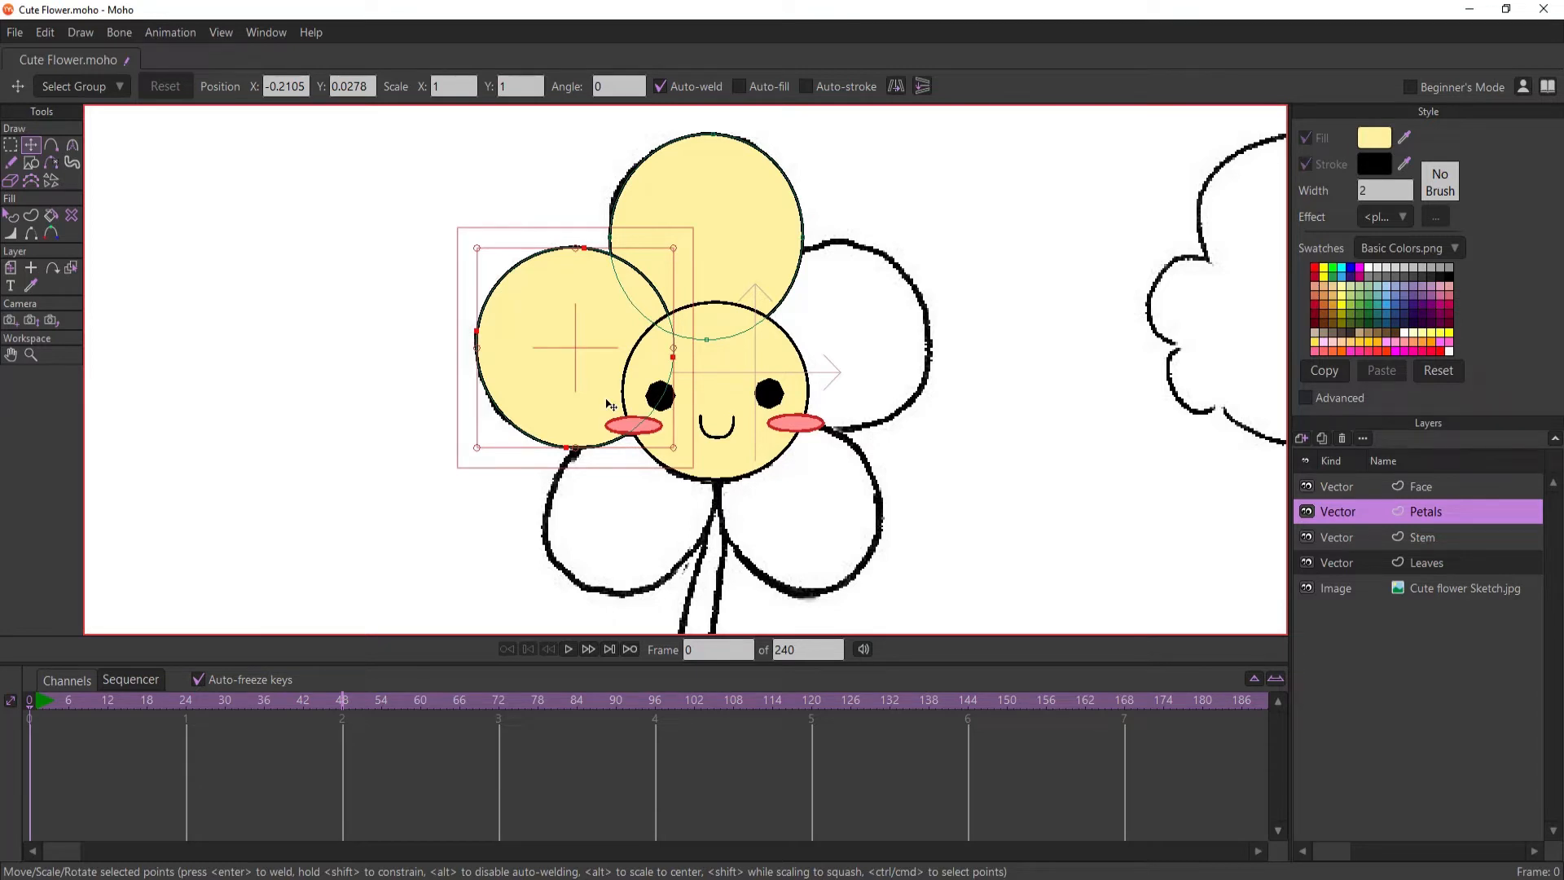
# - Place another petal copy over the sketch's lower-left petal, rotating and moving it to fit
pyautogui.moveTo(571, 377); pyautogui.dragTo(633, 508)
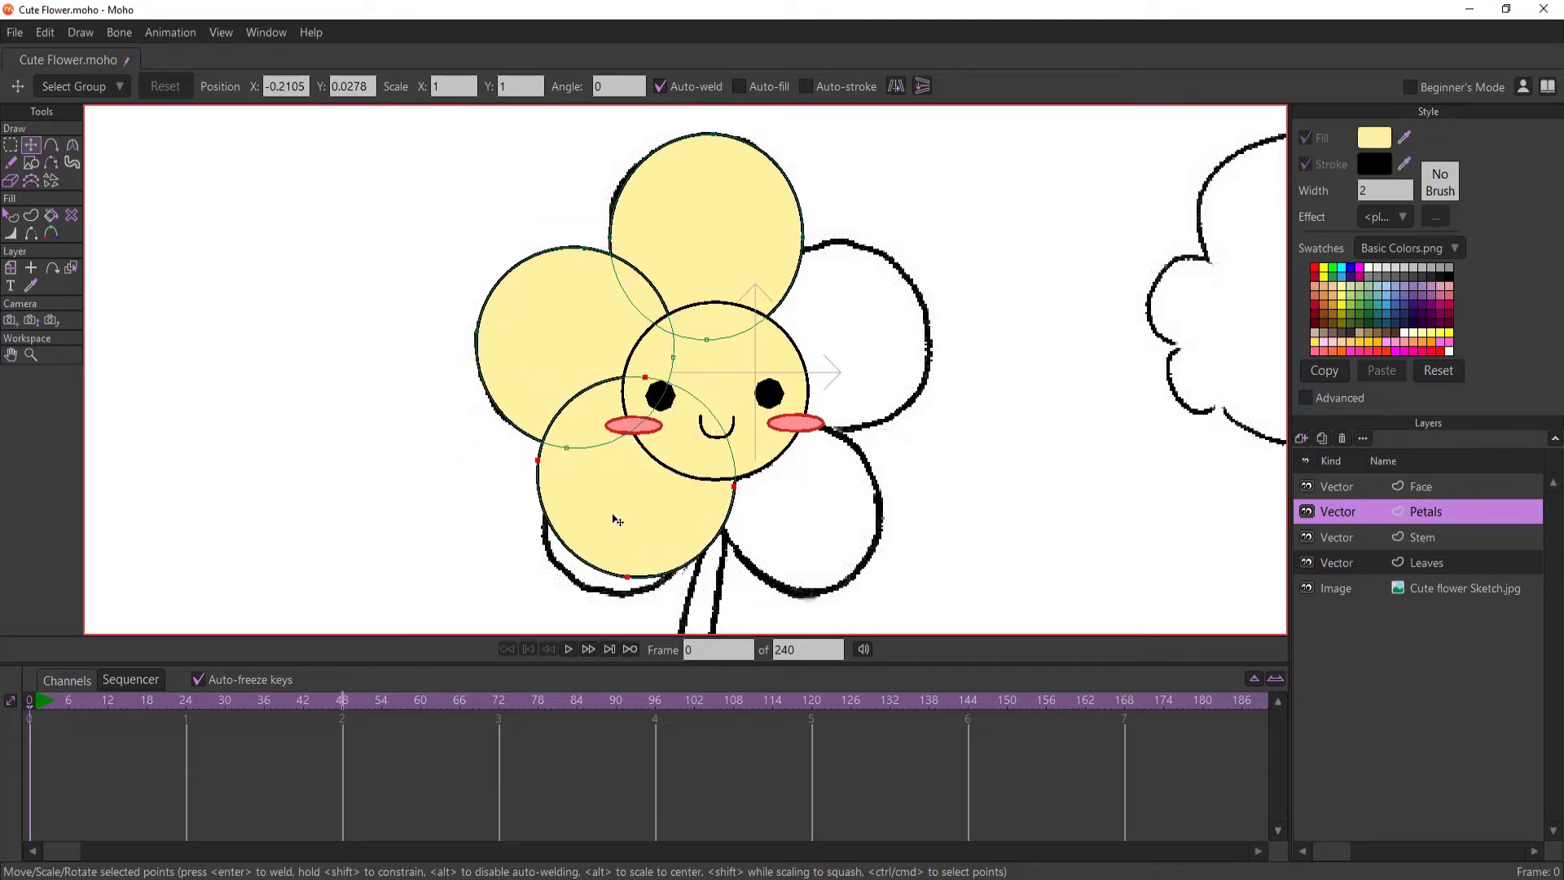
pyautogui.moveTo(534, 593); pyautogui.dragTo(711, 609)
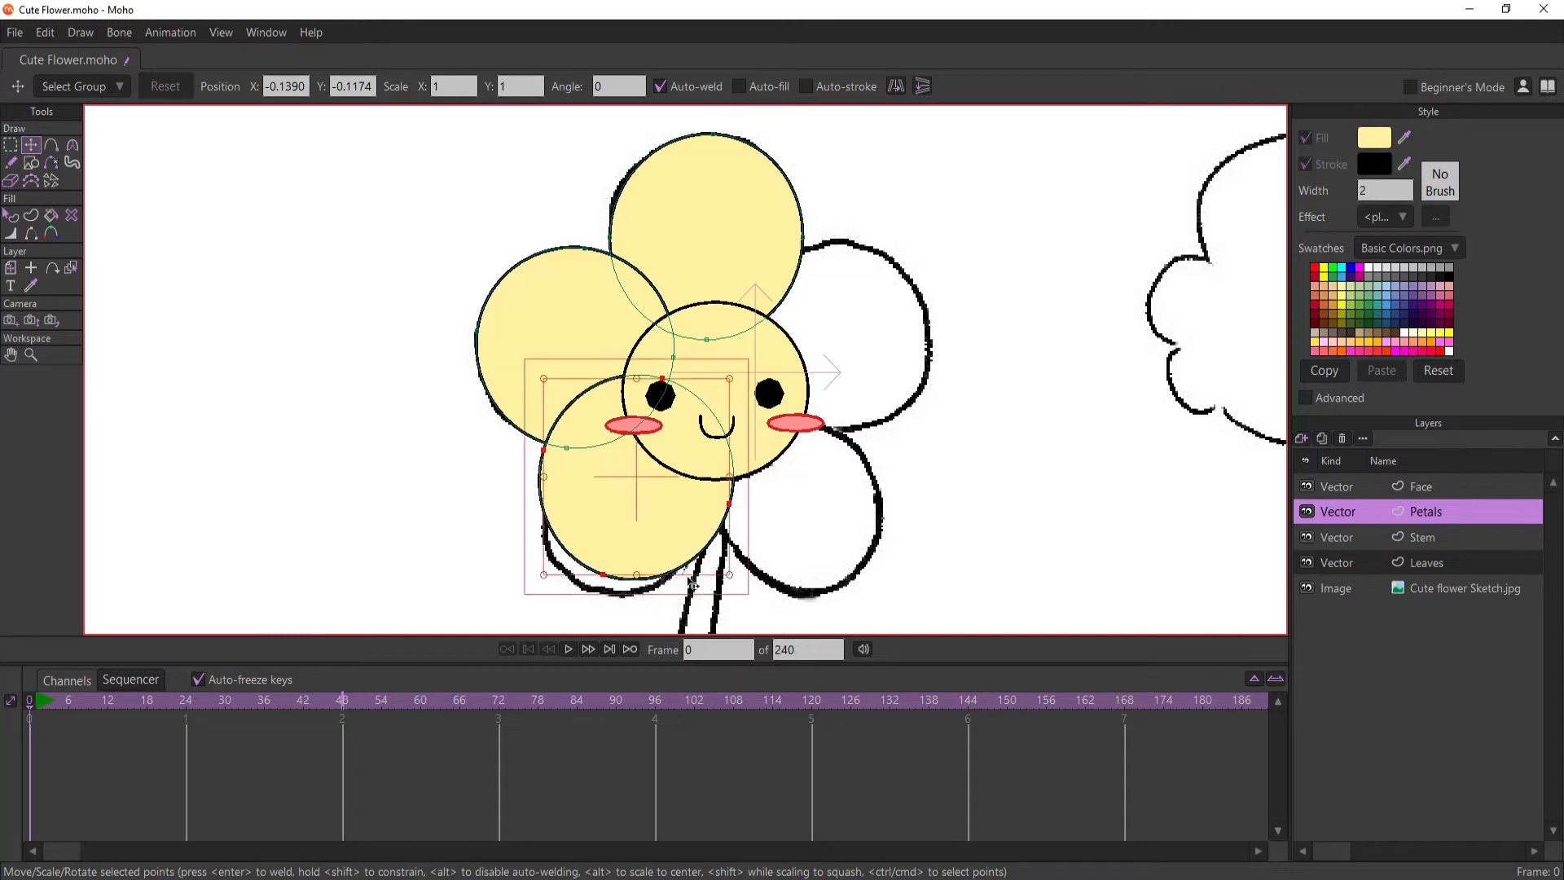
pyautogui.moveTo(670, 545); pyautogui.dragTo(662, 571)
pyautogui.moveTo(759, 607); pyautogui.dragTo(743, 615)
# - Place two more petal copies over the sketch's lower-right and upper-right petals, rotating each to fit
pyautogui.moveTo(650, 545); pyautogui.dragTo(837, 493)
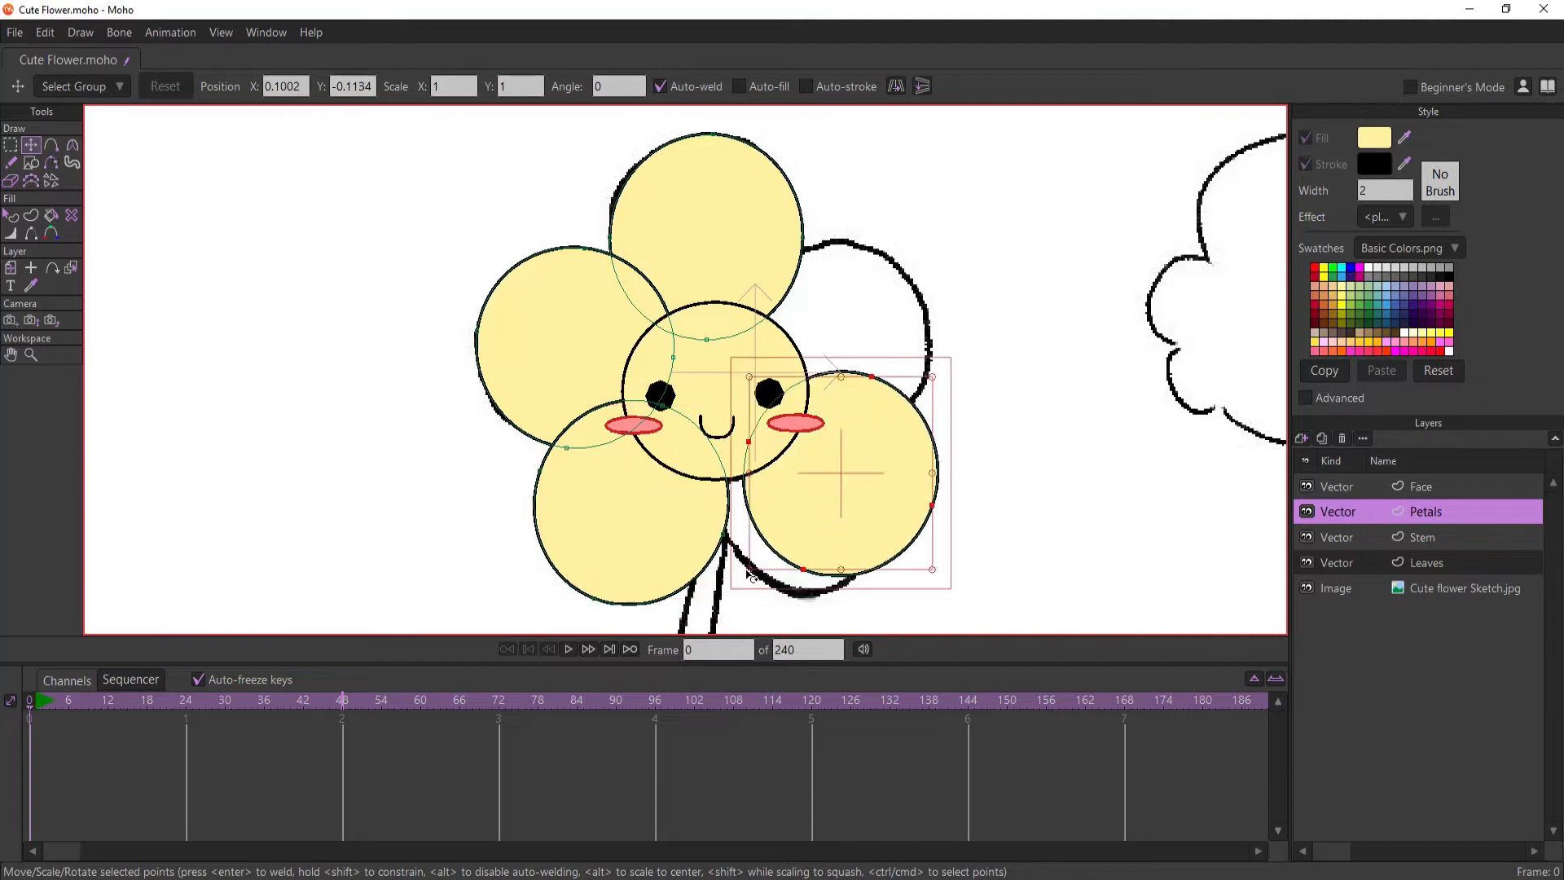
pyautogui.moveTo(744, 574); pyautogui.dragTo(858, 601)
pyautogui.moveTo(822, 516)
pyautogui.mouseDown()
pyautogui.moveTo(786, 528)
pyautogui.moveTo(845, 447)
pyautogui.mouseUp()
pyautogui.moveTo(945, 521); pyautogui.dragTo(930, 507)
pyautogui.moveTo(876, 434); pyautogui.dragTo(848, 359)
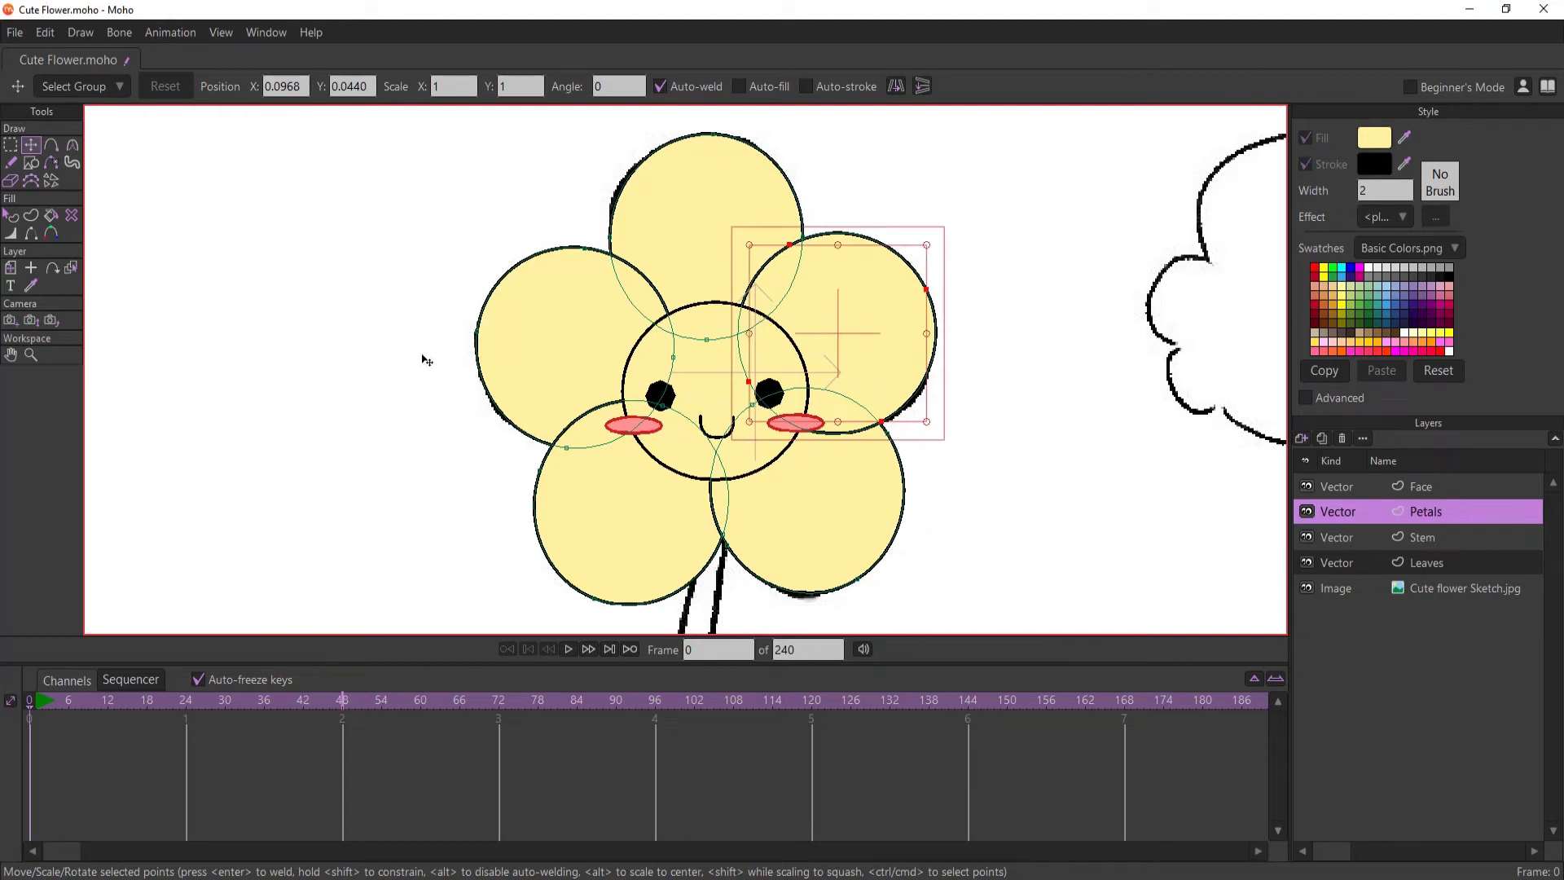
# - Nudge individual outline points of the five petals so their edges follow the sketch more closely
pyautogui.click(872, 201)
pyautogui.moveTo(789, 247); pyautogui.dragTo(799, 247)
pyautogui.moveTo(927, 290); pyautogui.dragTo(932, 297)
pyautogui.moveTo(857, 579); pyautogui.dragTo(855, 575)
pyautogui.moveTo(877, 426); pyautogui.dragTo(872, 434)
pyautogui.moveTo(530, 463); pyautogui.dragTo(542, 470)
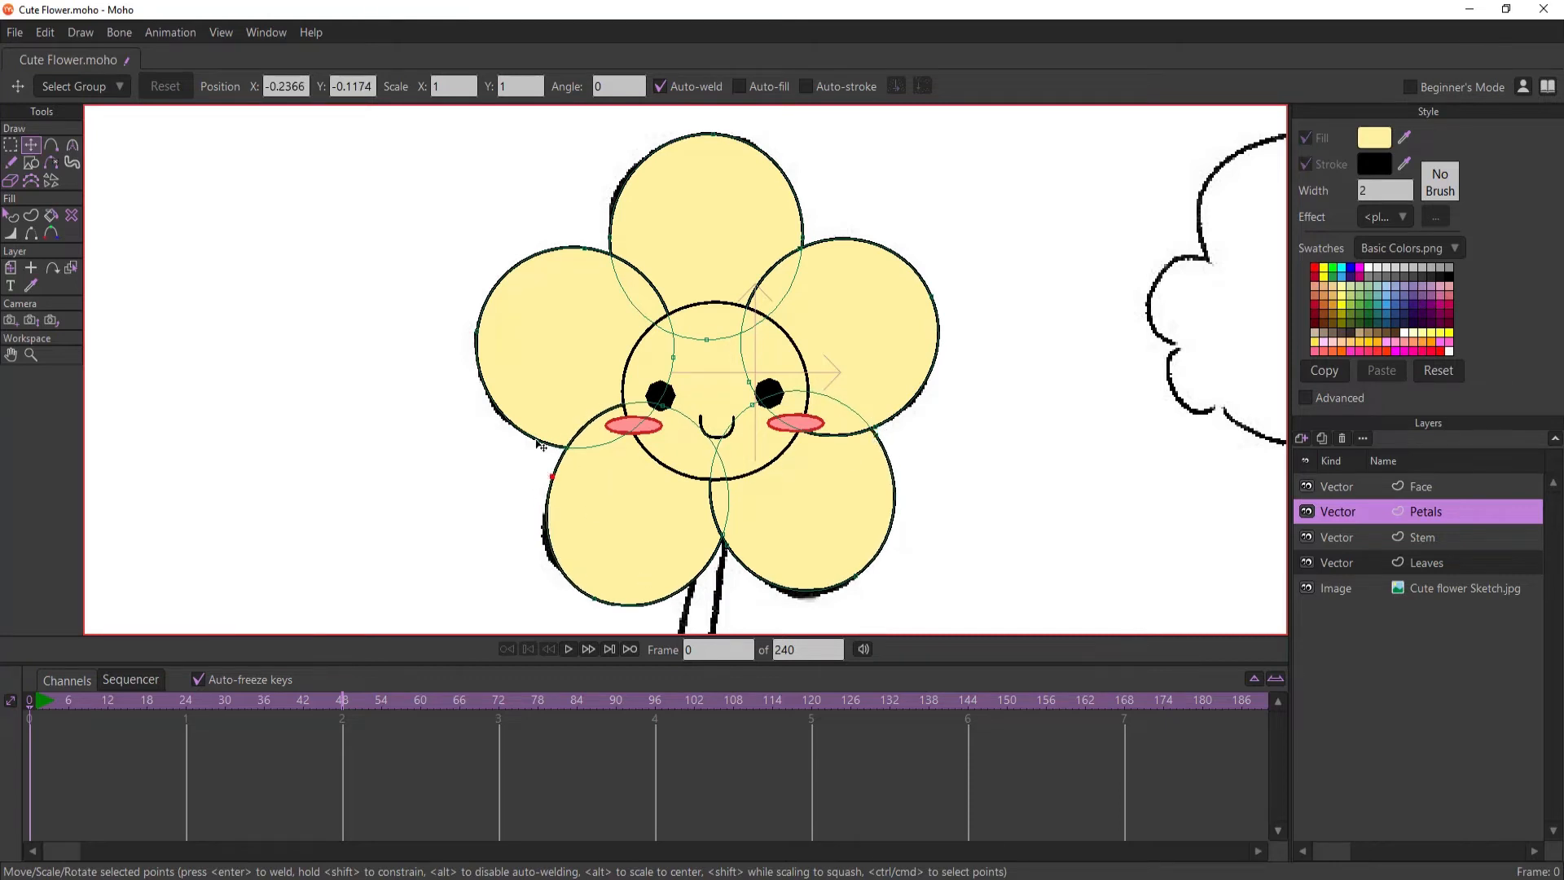
pyautogui.moveTo(556, 251); pyautogui.dragTo(543, 257)
pyautogui.moveTo(478, 346); pyautogui.dragTo(473, 356)
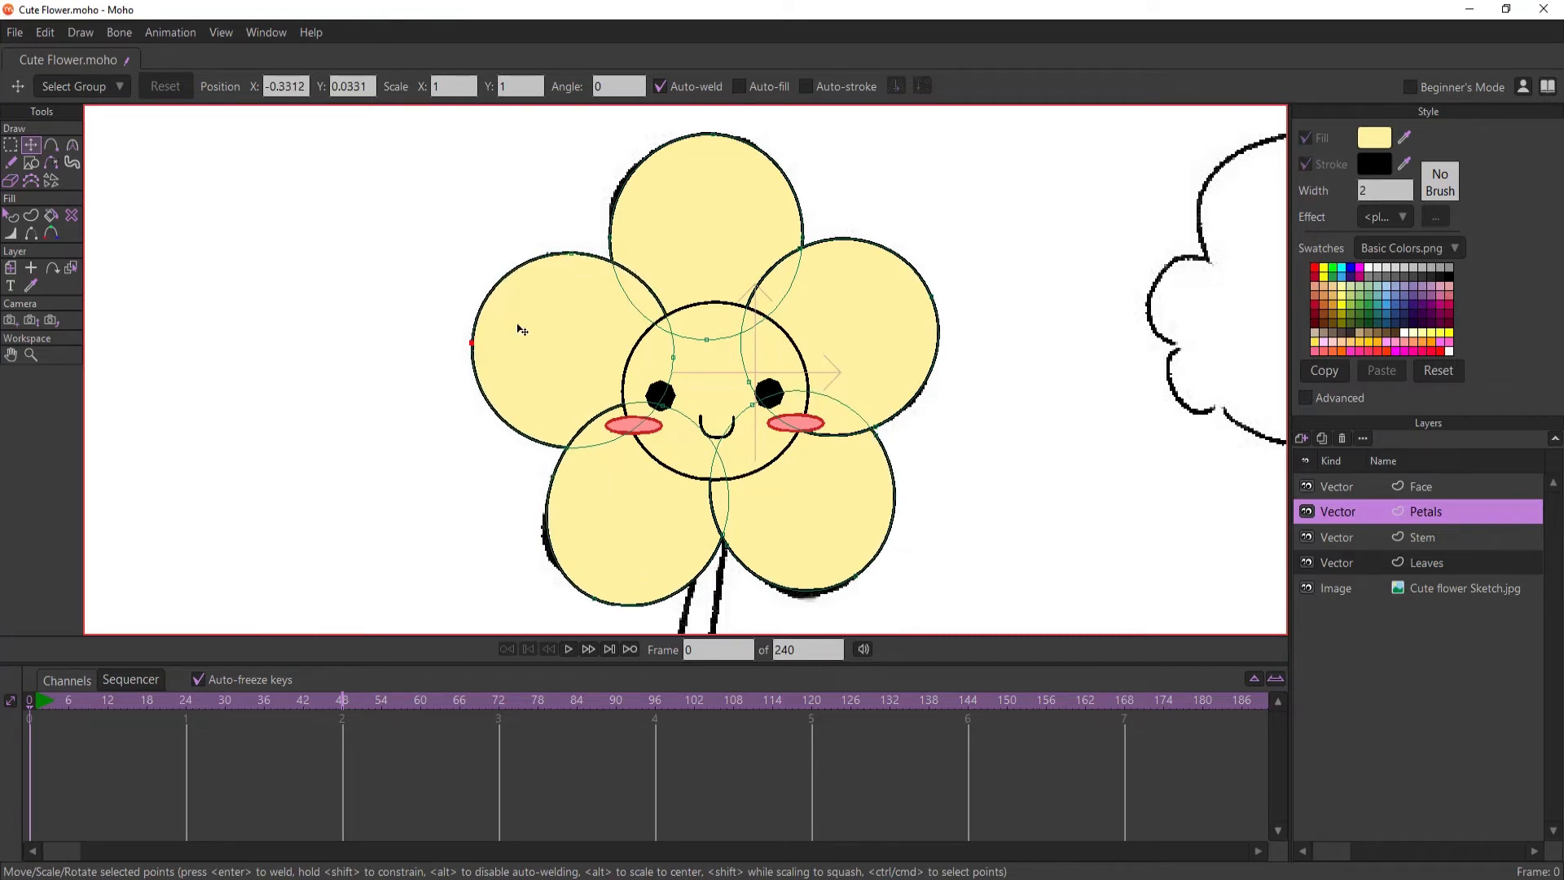
pyautogui.moveTo(615, 244); pyautogui.dragTo(609, 236)
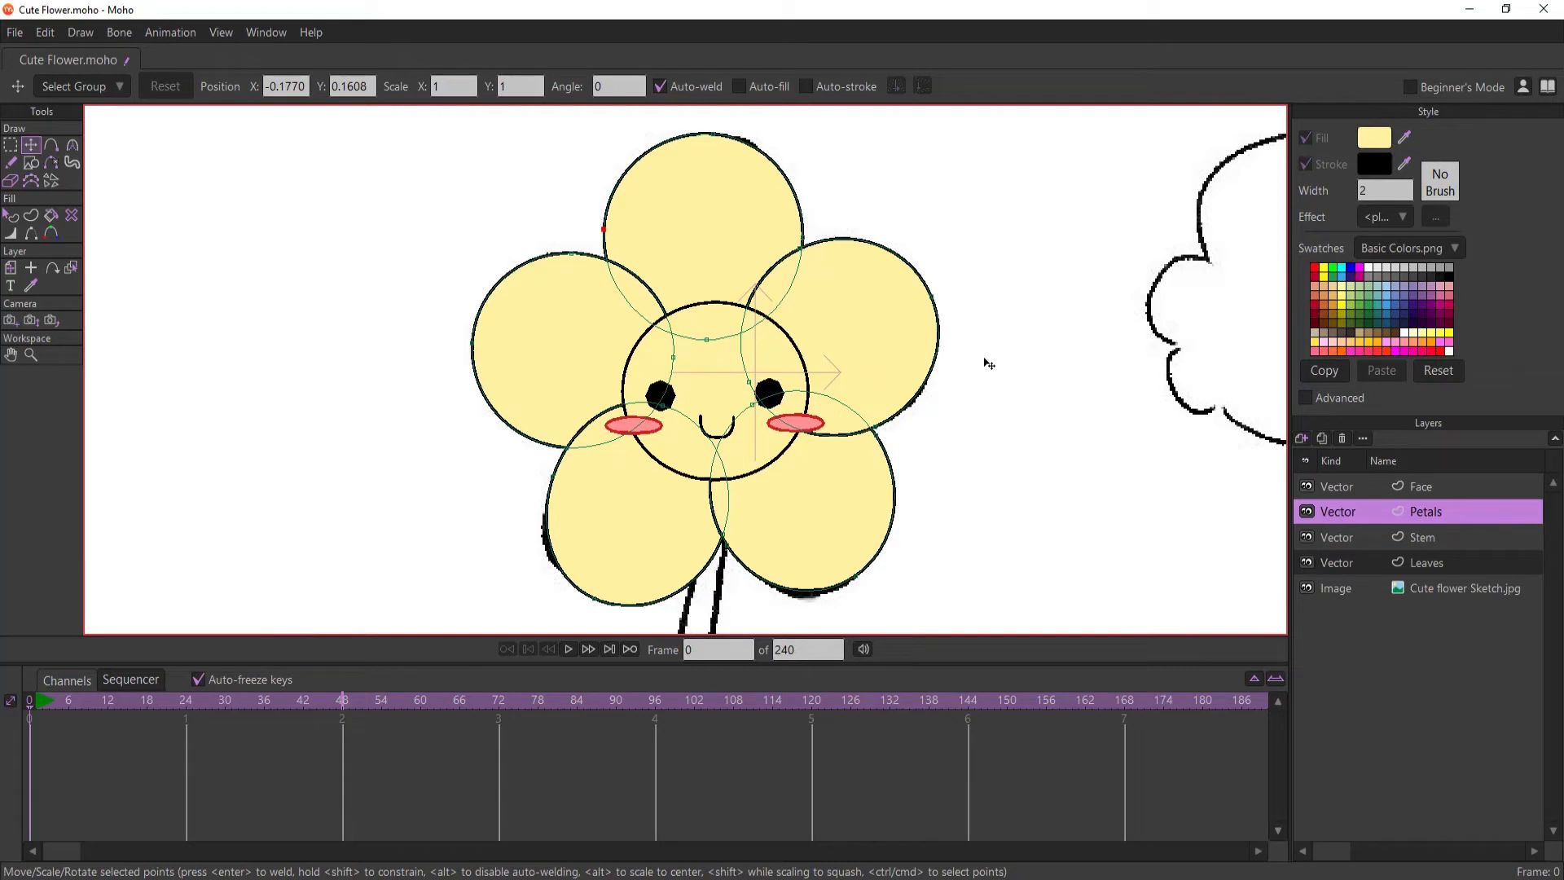
# - Raise the top petal in the shape order so it sits in front of both neighbouring petals
pyautogui.click(13, 220)
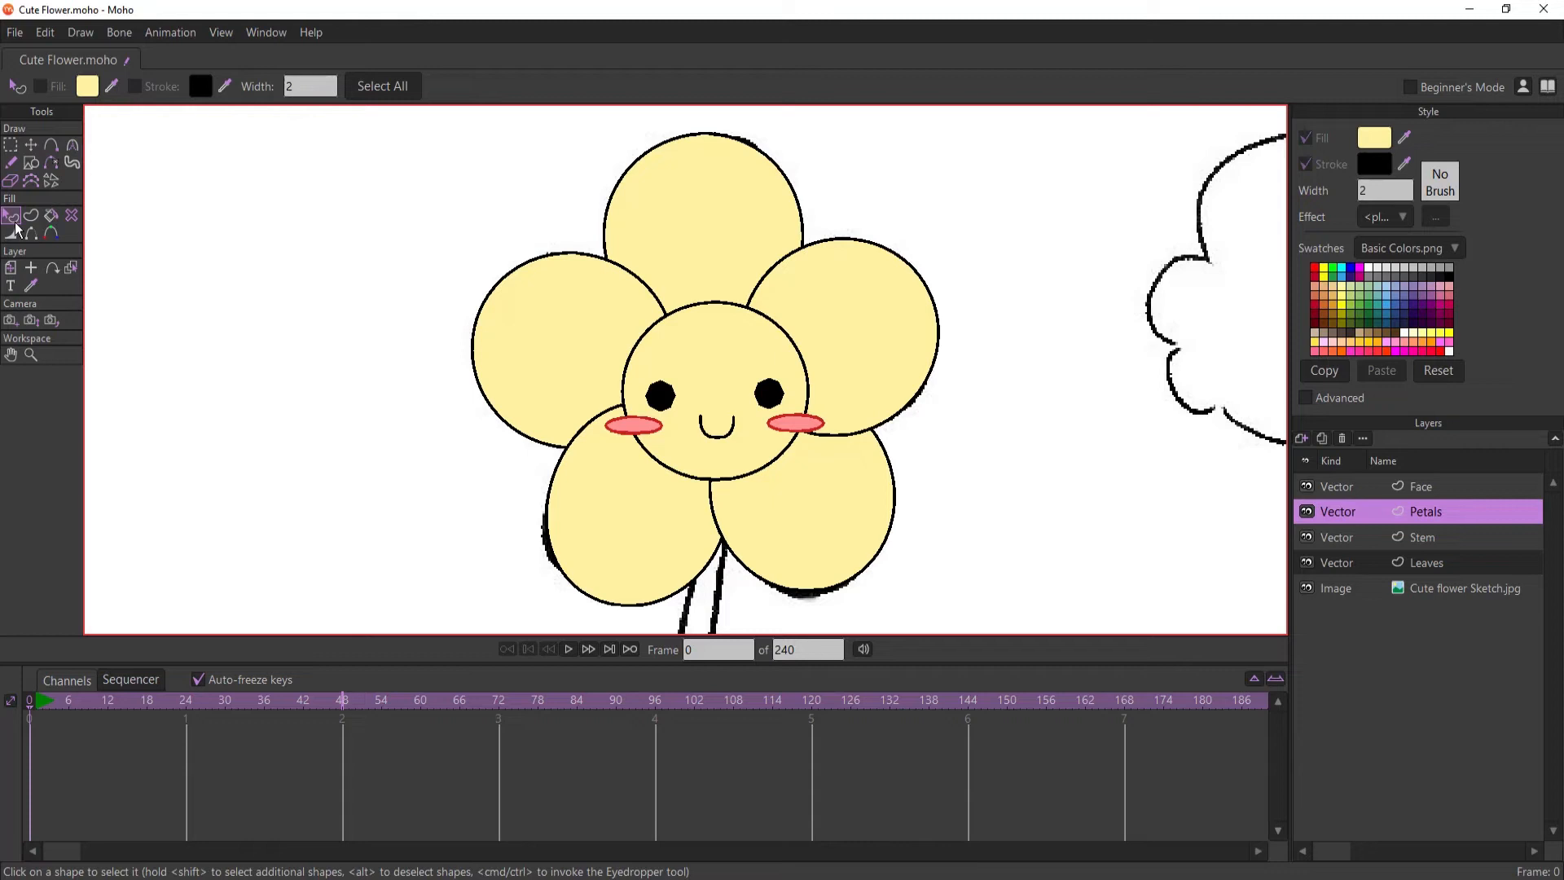
pyautogui.click(580, 313)
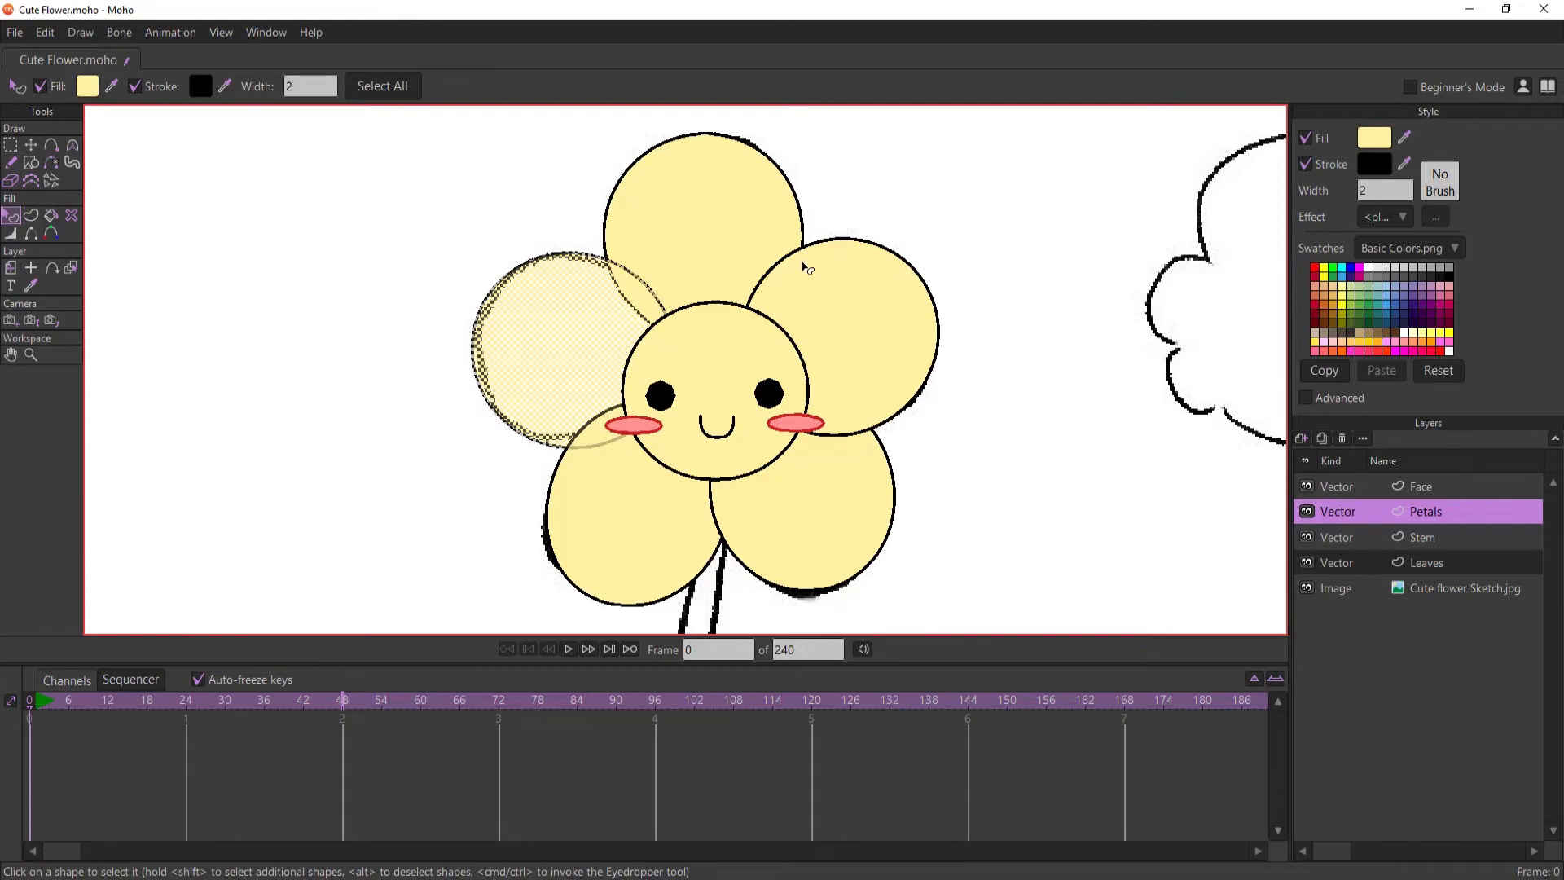
# - Select all five petal shapes together, set their fill colour to pink (FFACCD), and deselect them
pyautogui.click(611, 492)
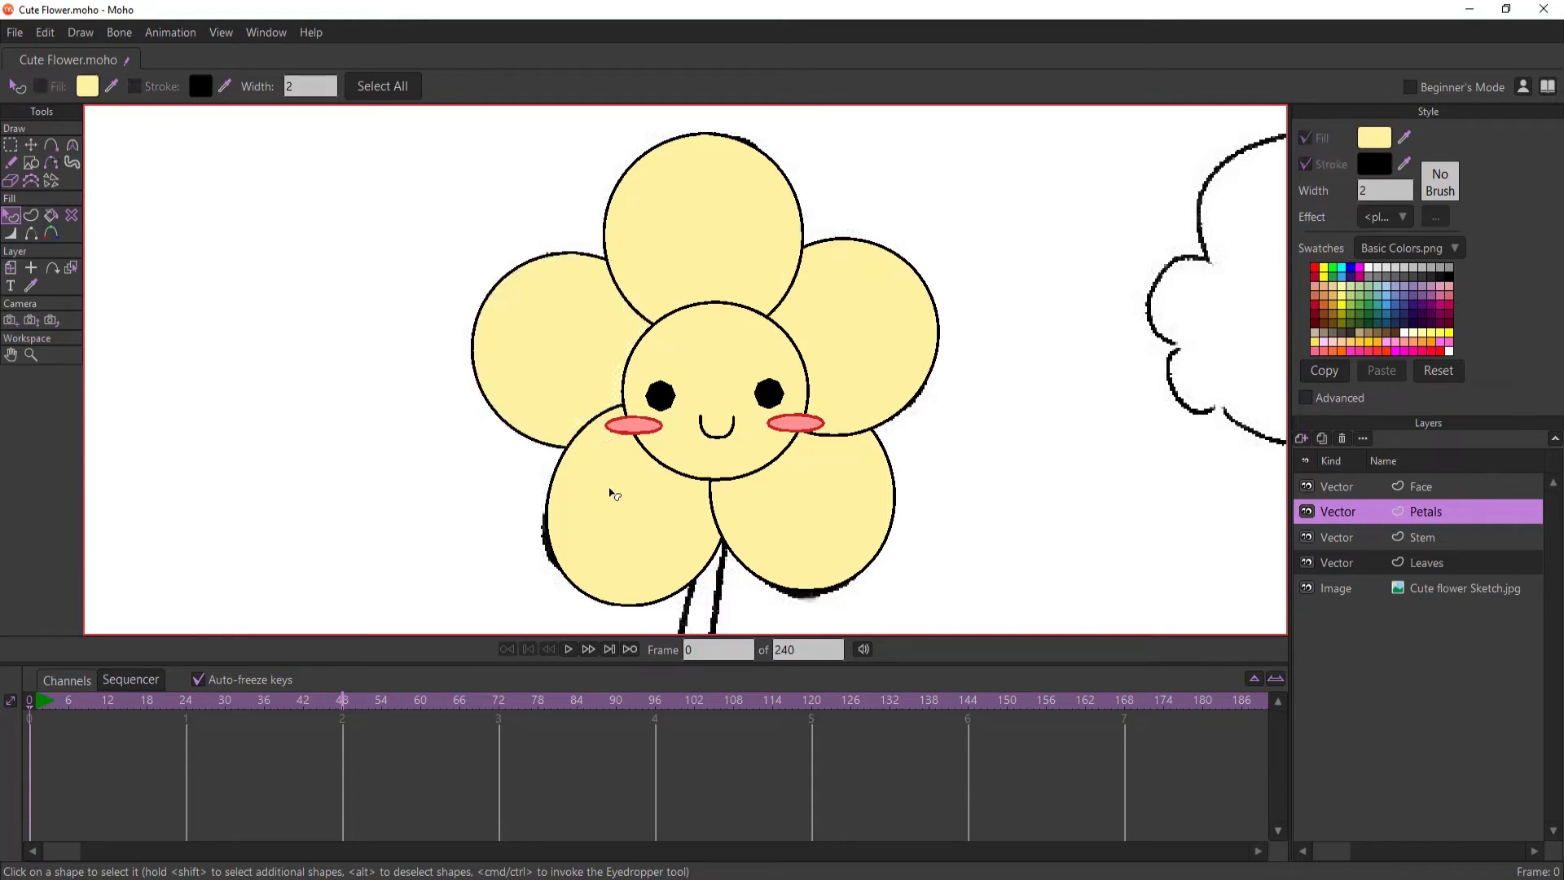
pyautogui.keyDown('shift'); pyautogui.click(782, 499); pyautogui.keyUp('shift')
pyautogui.keyDown('shift'); pyautogui.click(841, 364); pyautogui.keyUp('shift')
pyautogui.keyDown('shift'); pyautogui.click(746, 272); pyautogui.keyUp('shift')
pyautogui.keyDown('shift'); pyautogui.click(617, 324); pyautogui.keyUp('shift')
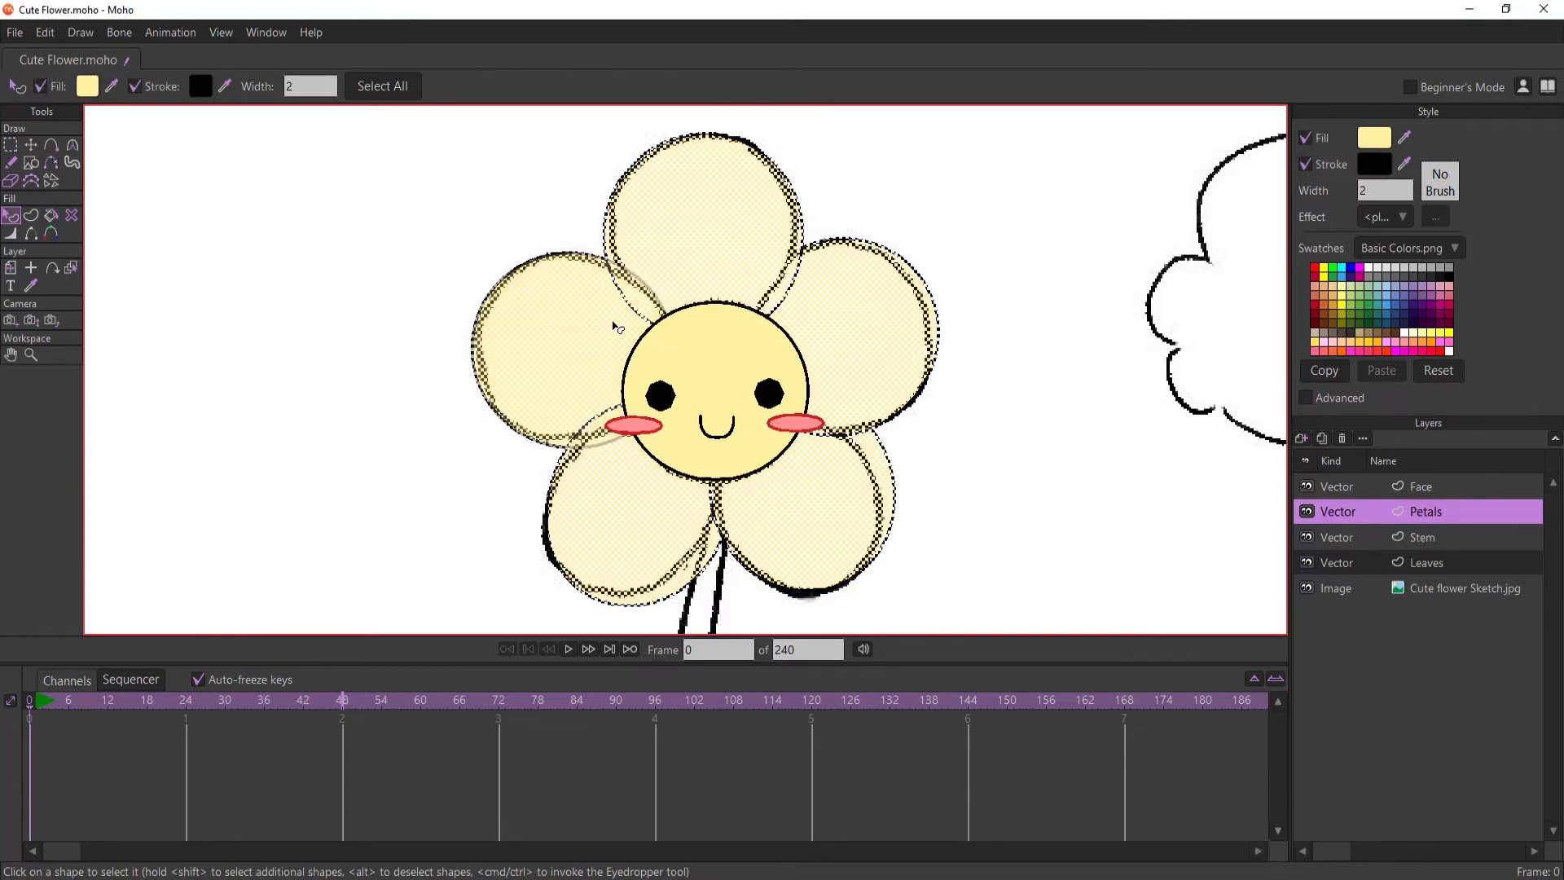
pyautogui.click(1375, 143)
pyautogui.moveTo(981, 133); pyautogui.dragTo(1162, 143)
pyautogui.click(1046, 227)
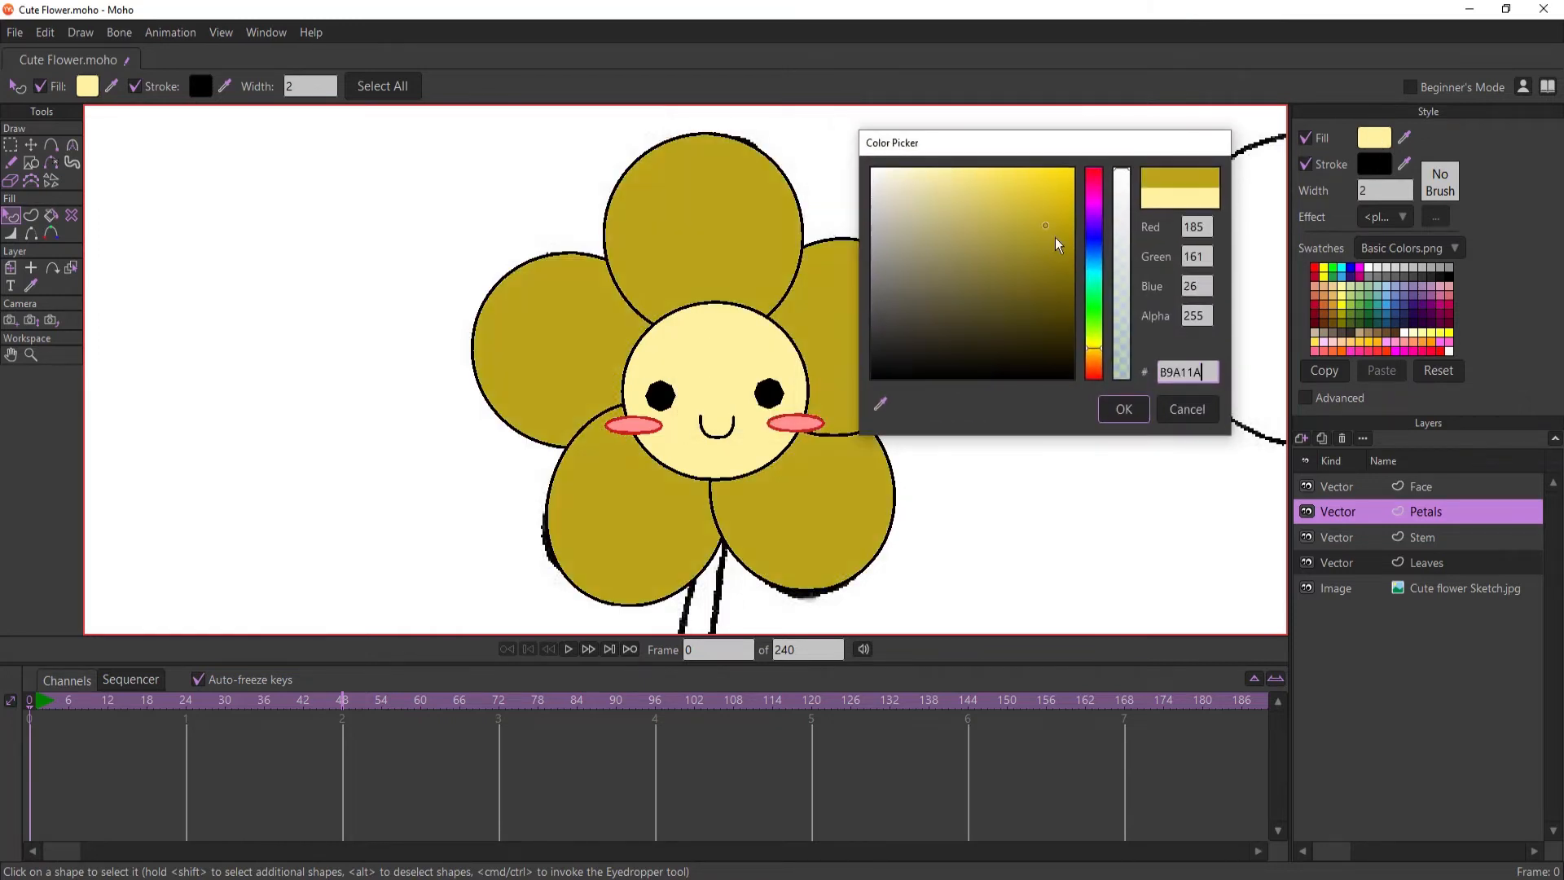
pyautogui.moveTo(1056, 245)
pyautogui.mouseDown()
pyautogui.moveTo(961, 212)
pyautogui.moveTo(1057, 290)
pyautogui.moveTo(993, 169)
pyautogui.mouseUp()
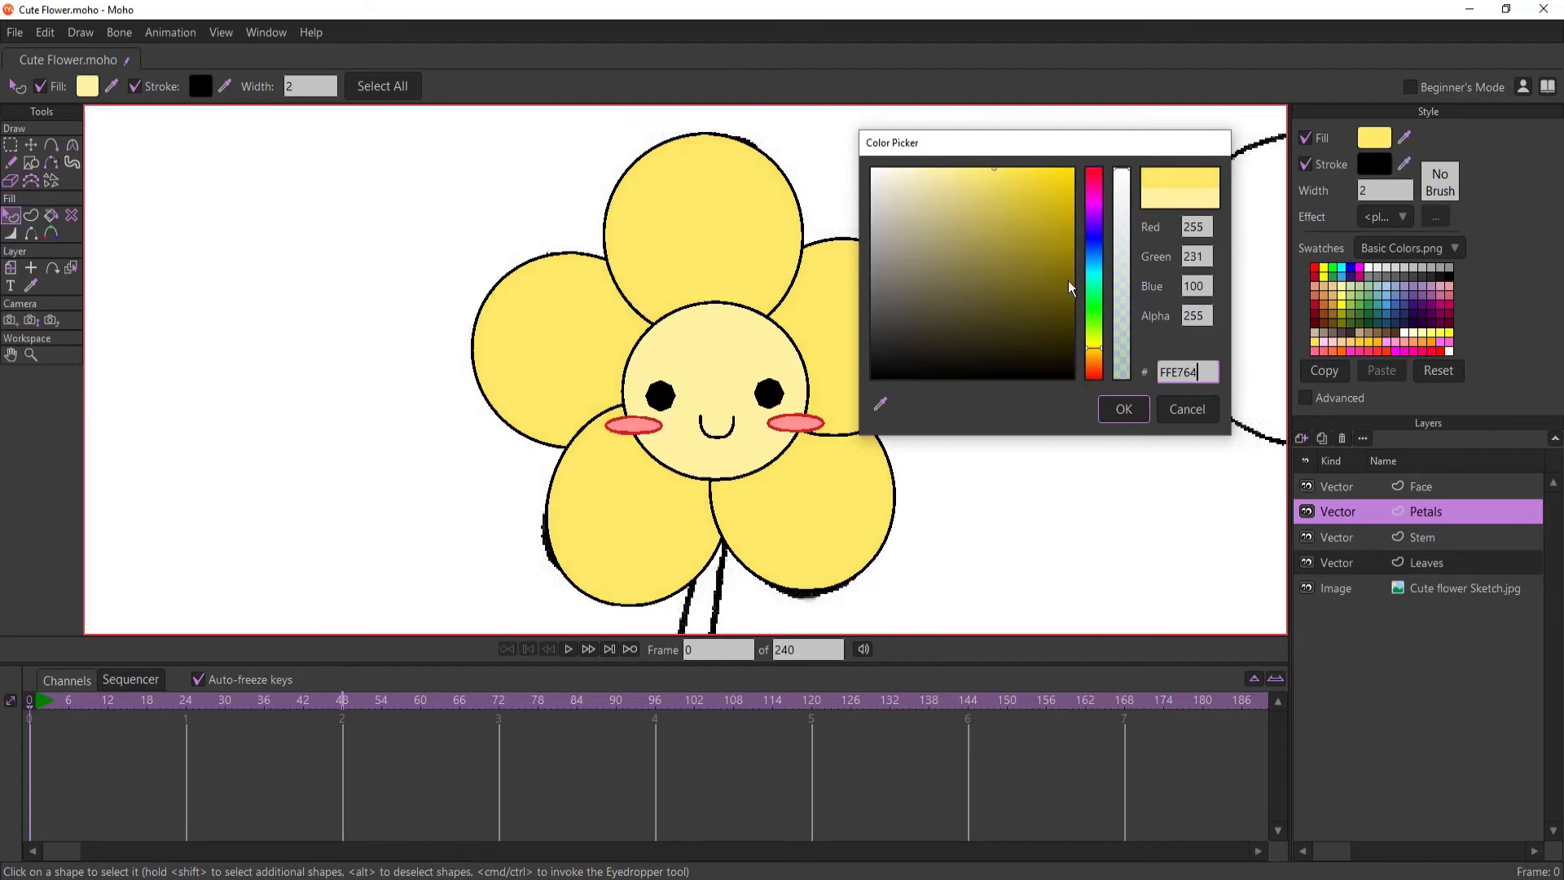
pyautogui.click(1096, 209)
pyautogui.moveTo(1093, 202); pyautogui.dragTo(937, 170)
pyautogui.moveTo(1089, 202); pyautogui.dragTo(1093, 181)
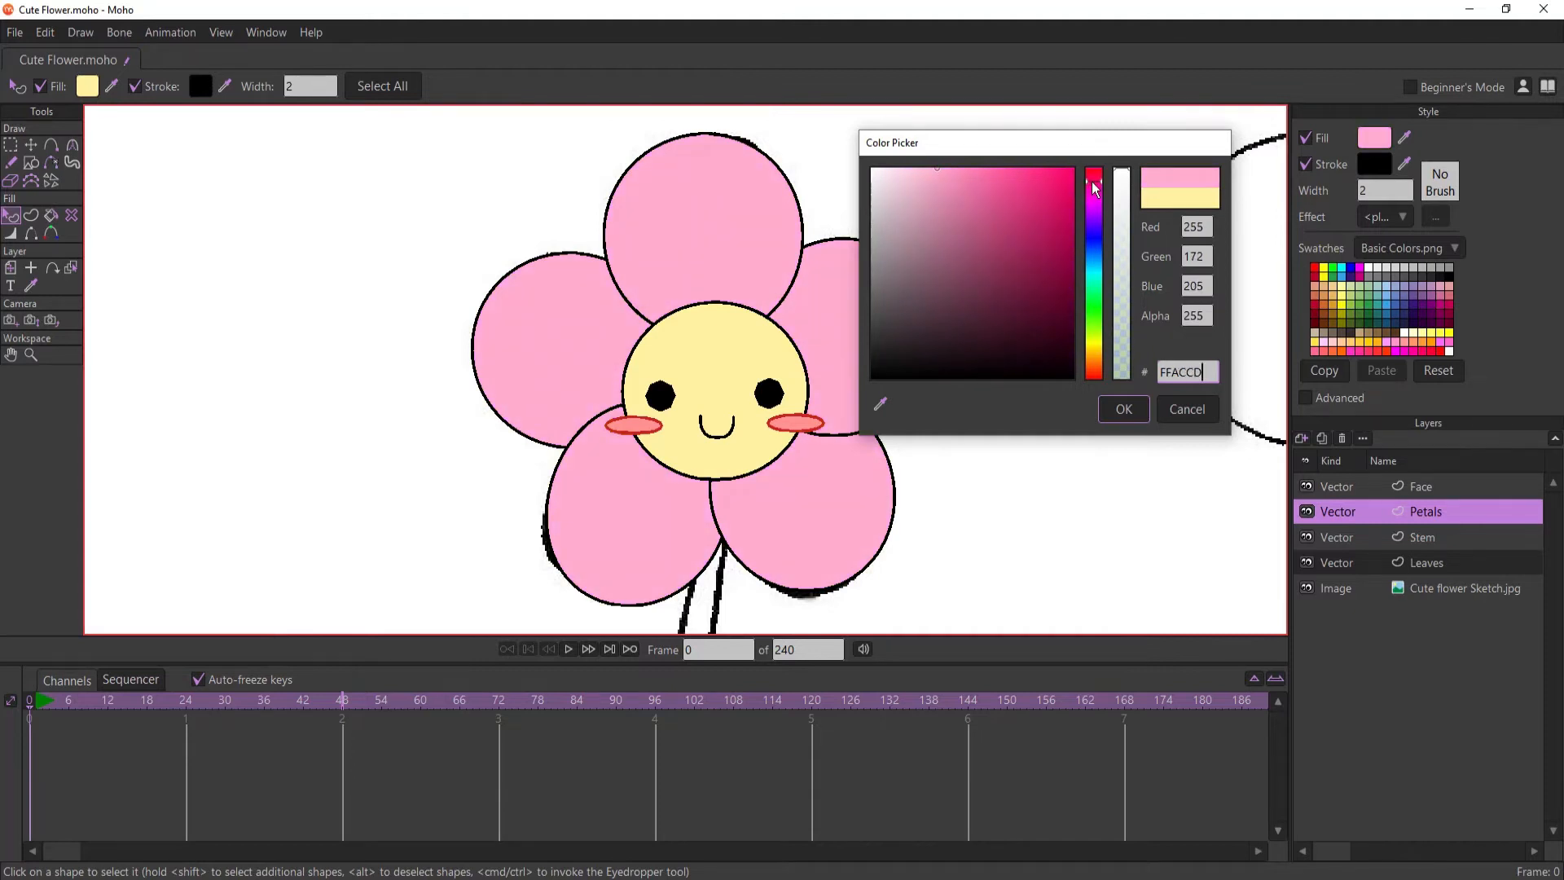
pyautogui.click(1123, 408)
pyautogui.moveTo(1006, 324); pyautogui.dragTo(922, 267)
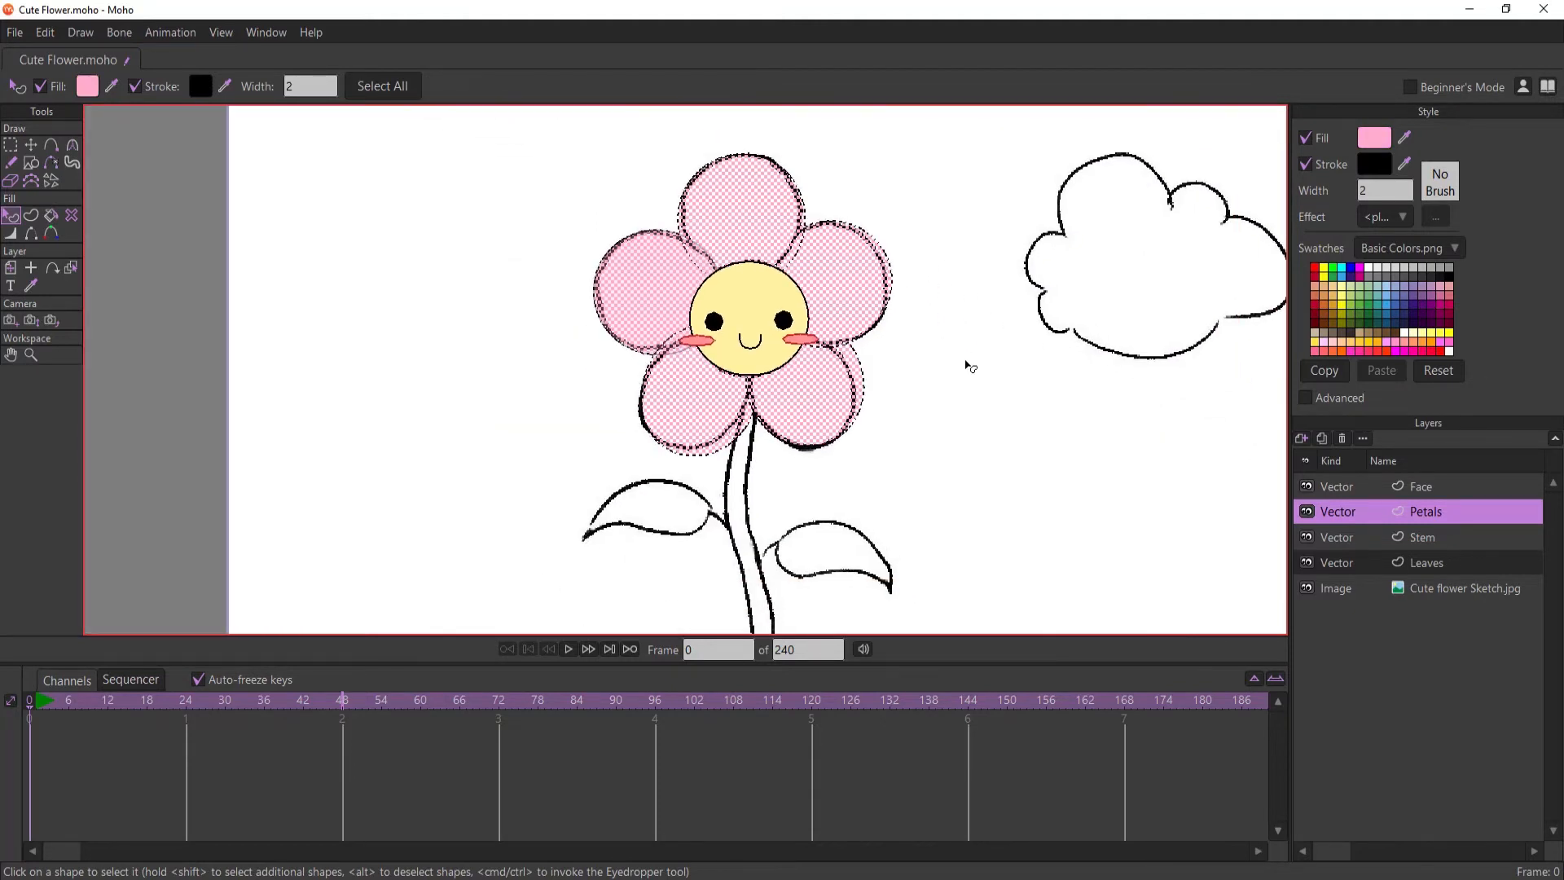
pyautogui.click(968, 363)
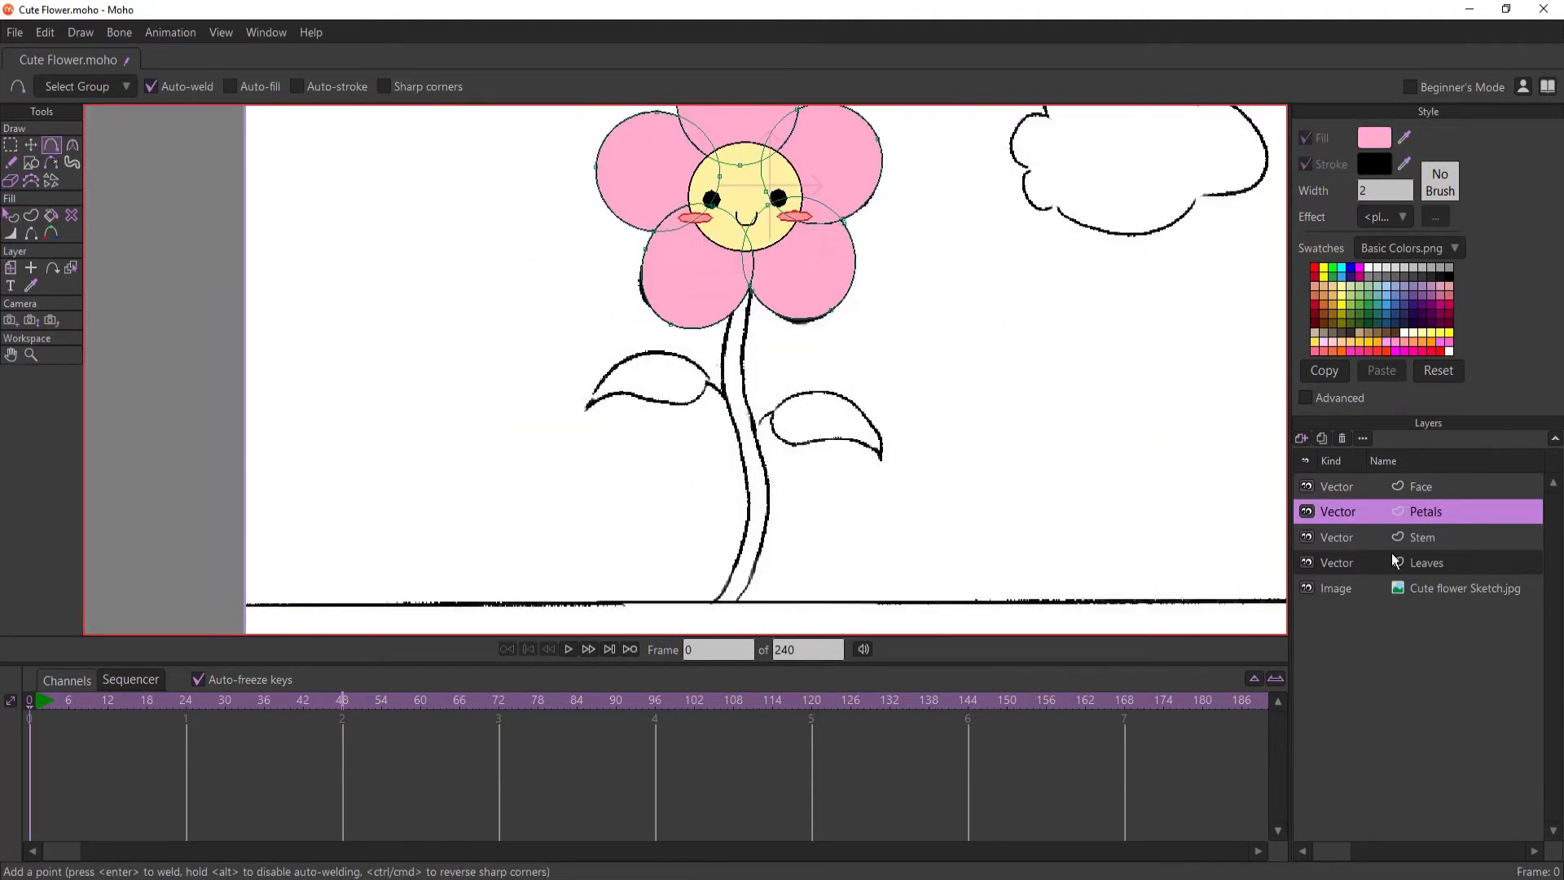
# - On the Stem layer, draw a bent centre line from the ground through the sketched stem up to the face
pyautogui.click(1421, 536)
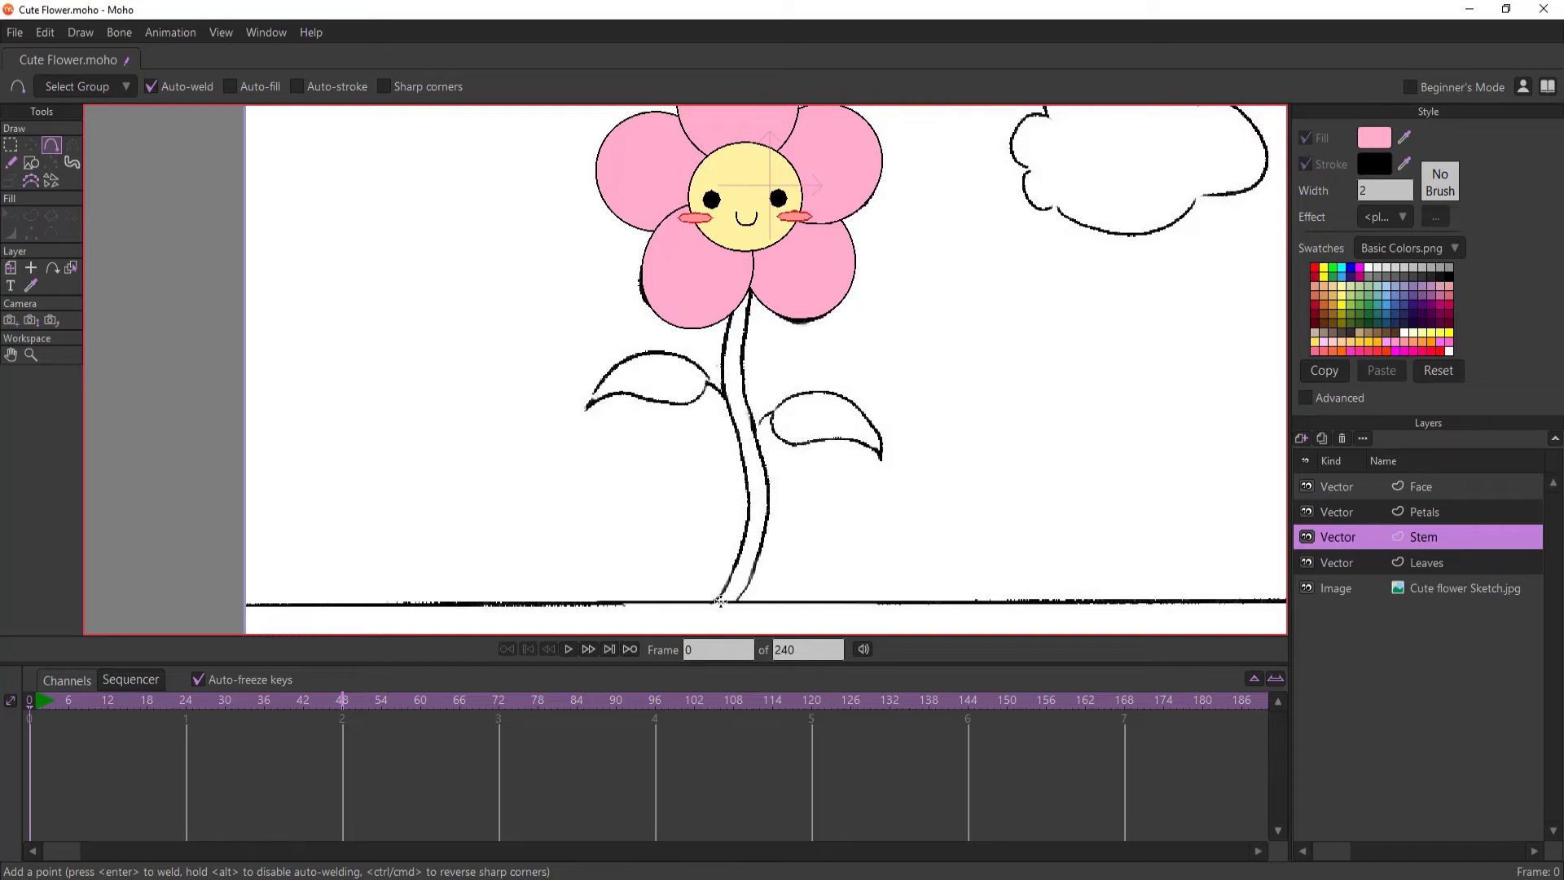
pyautogui.moveTo(718, 604); pyautogui.dragTo(747, 213)
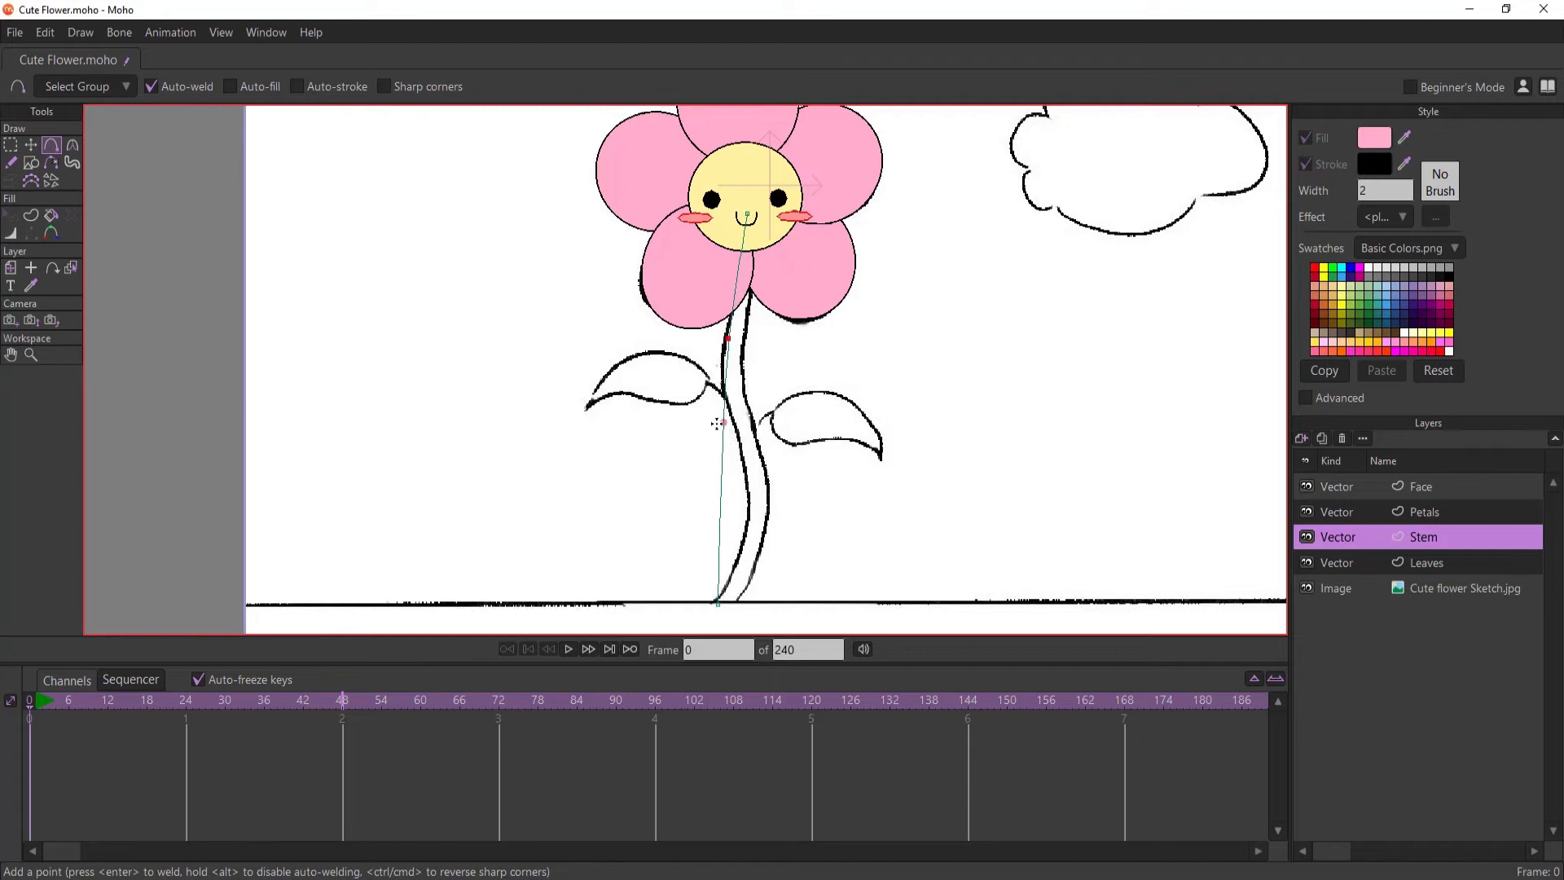
pyautogui.moveTo(726, 476); pyautogui.dragTo(754, 525)
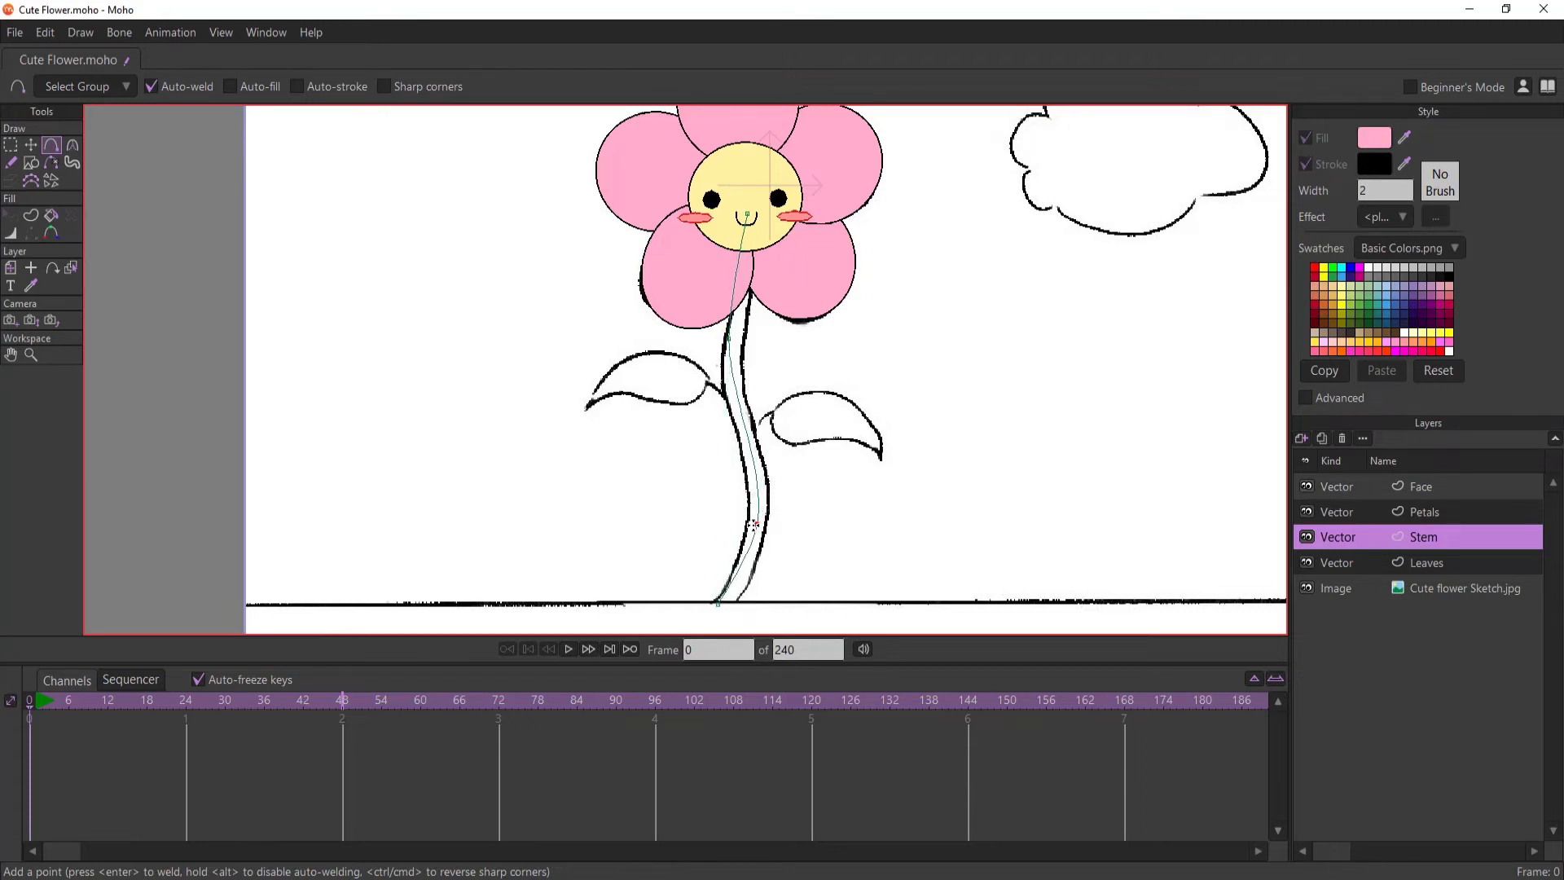
# - Adjust the curvature of the stem line and move its top and upper-middle points to follow the middle of the sketched stem
pyautogui.click(72, 147)
pyautogui.click(728, 339)
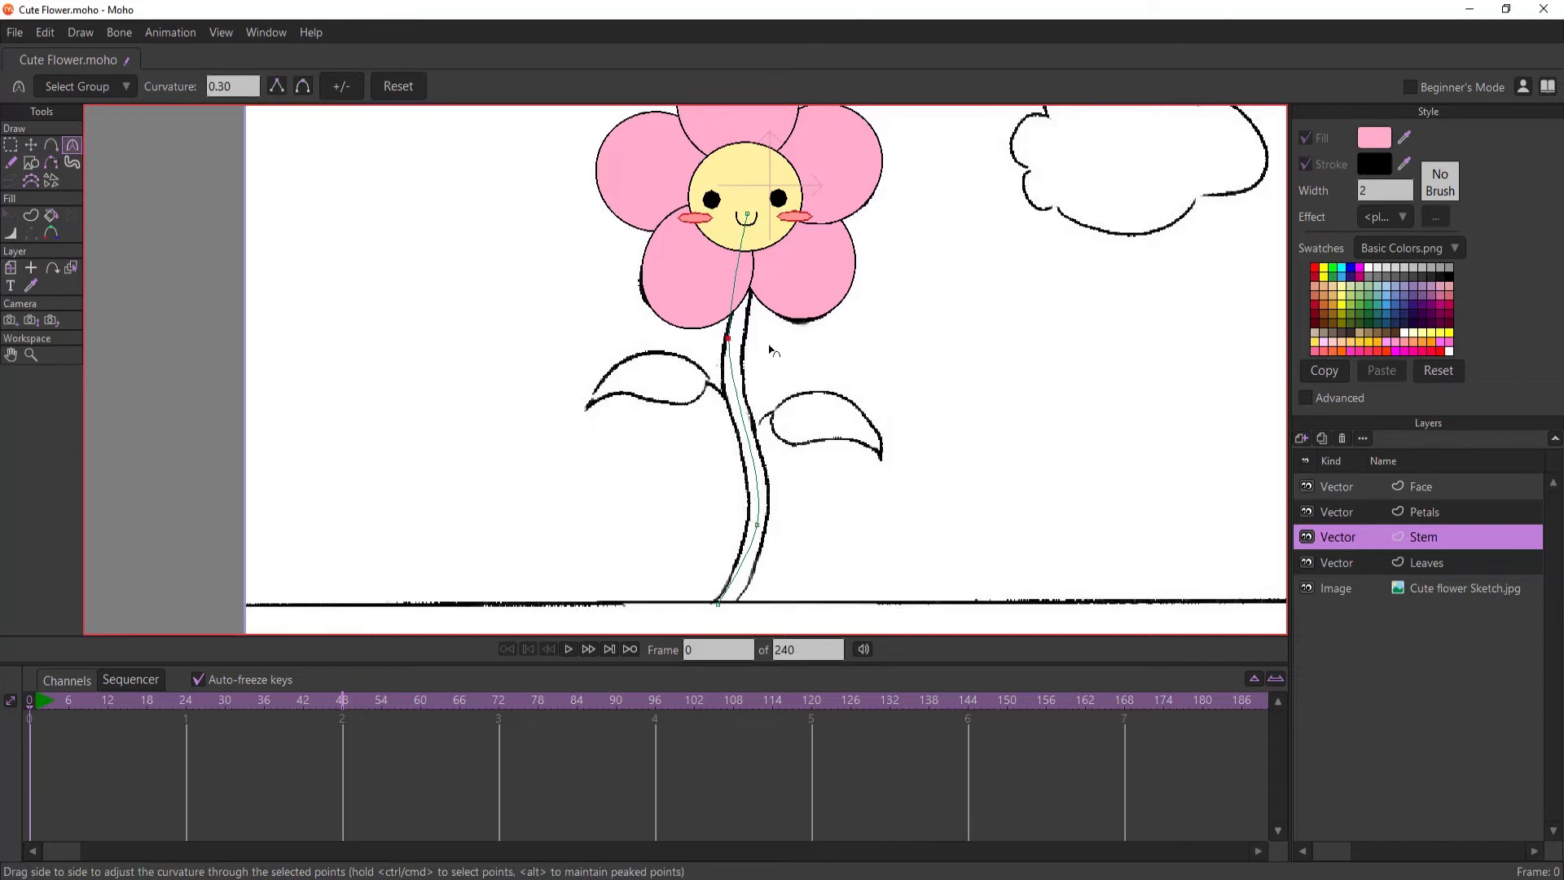
pyautogui.moveTo(911, 356); pyautogui.dragTo(778, 568)
pyautogui.click(31, 145)
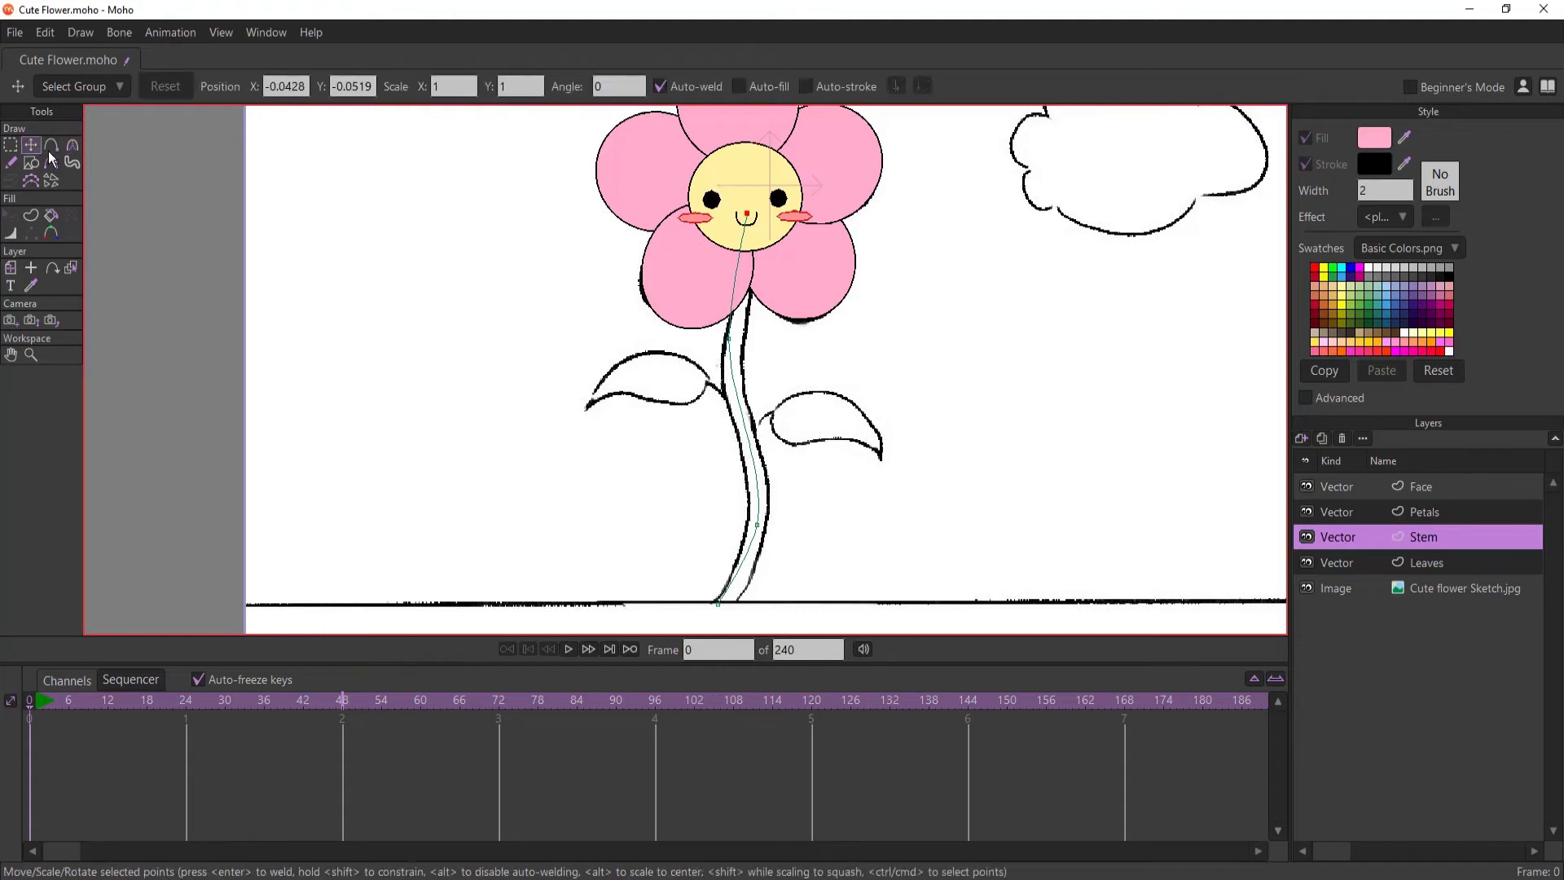
pyautogui.moveTo(727, 227); pyautogui.dragTo(772, 232)
pyautogui.click(731, 364)
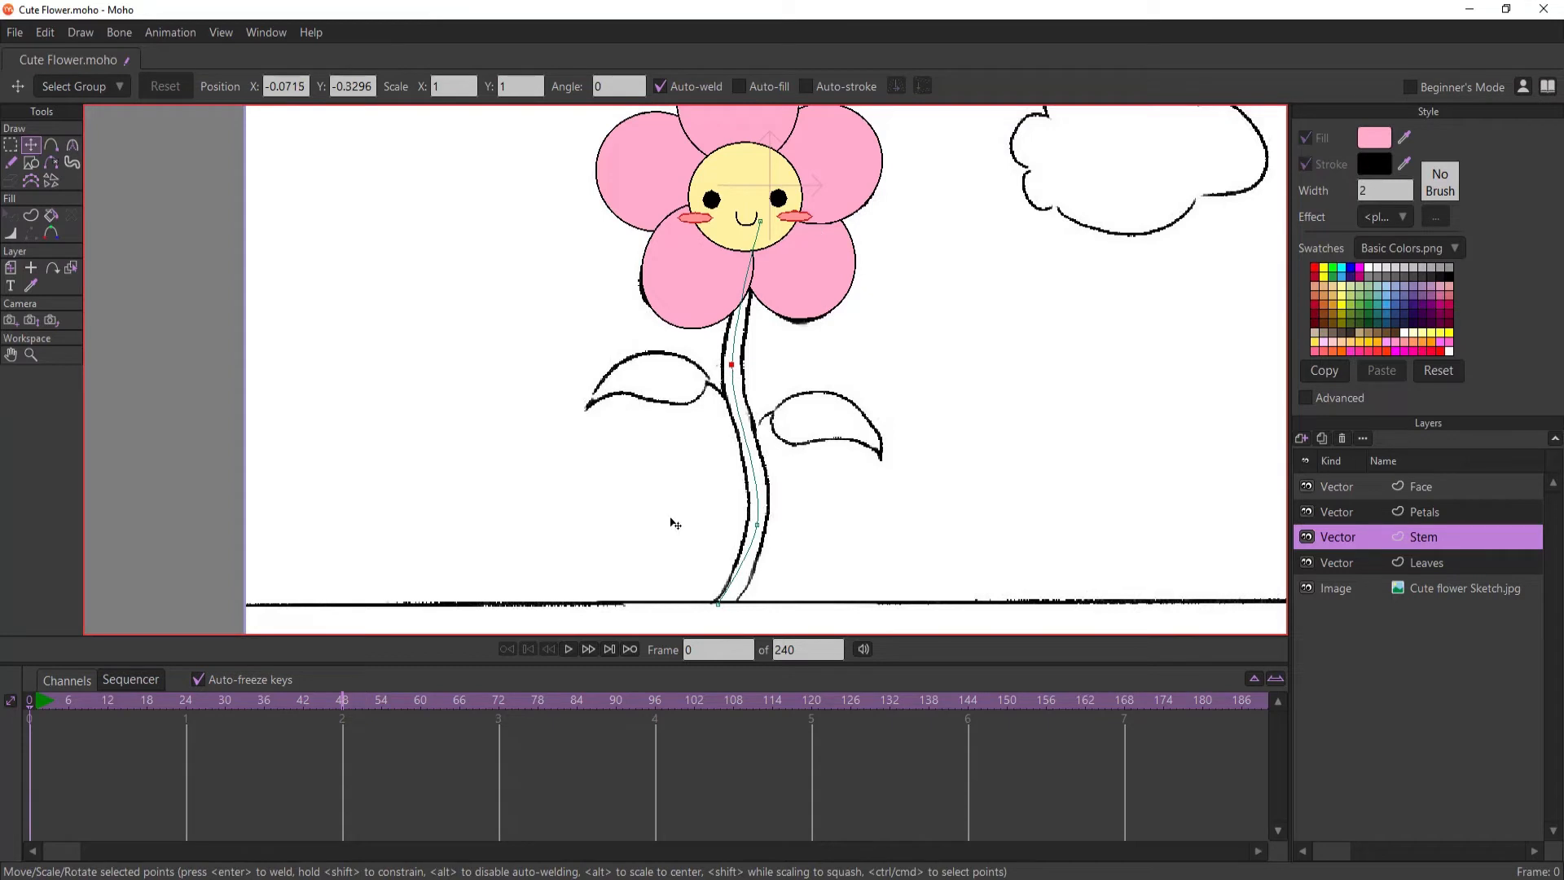
# - Create a stroke shape from the stem's centre line and set its line width to 17
pyautogui.click(28, 217)
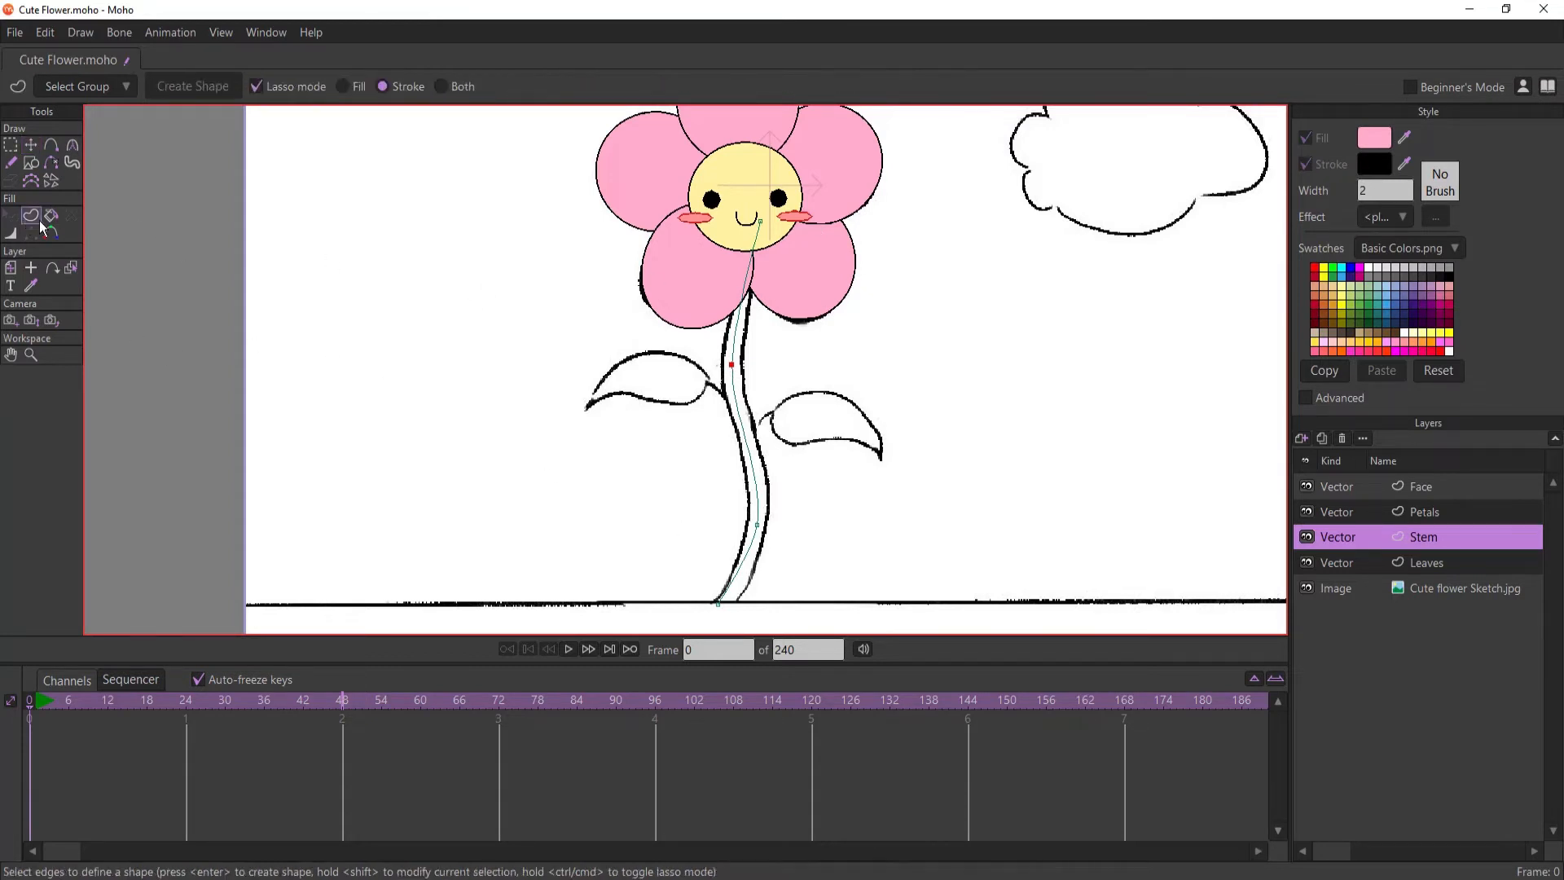
pyautogui.click(738, 312)
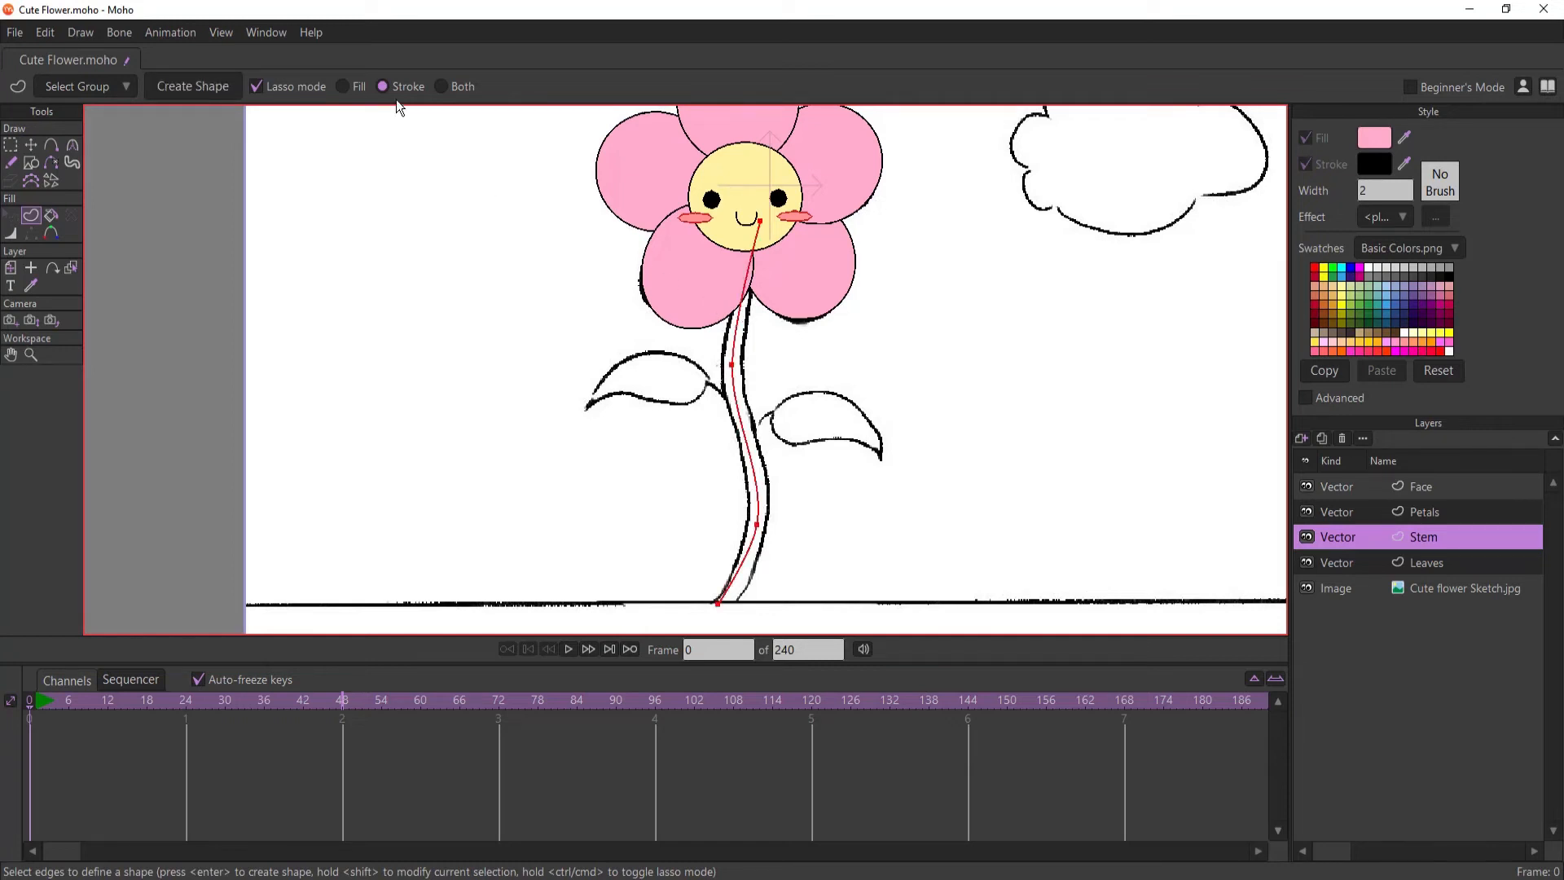
pyautogui.click(207, 88)
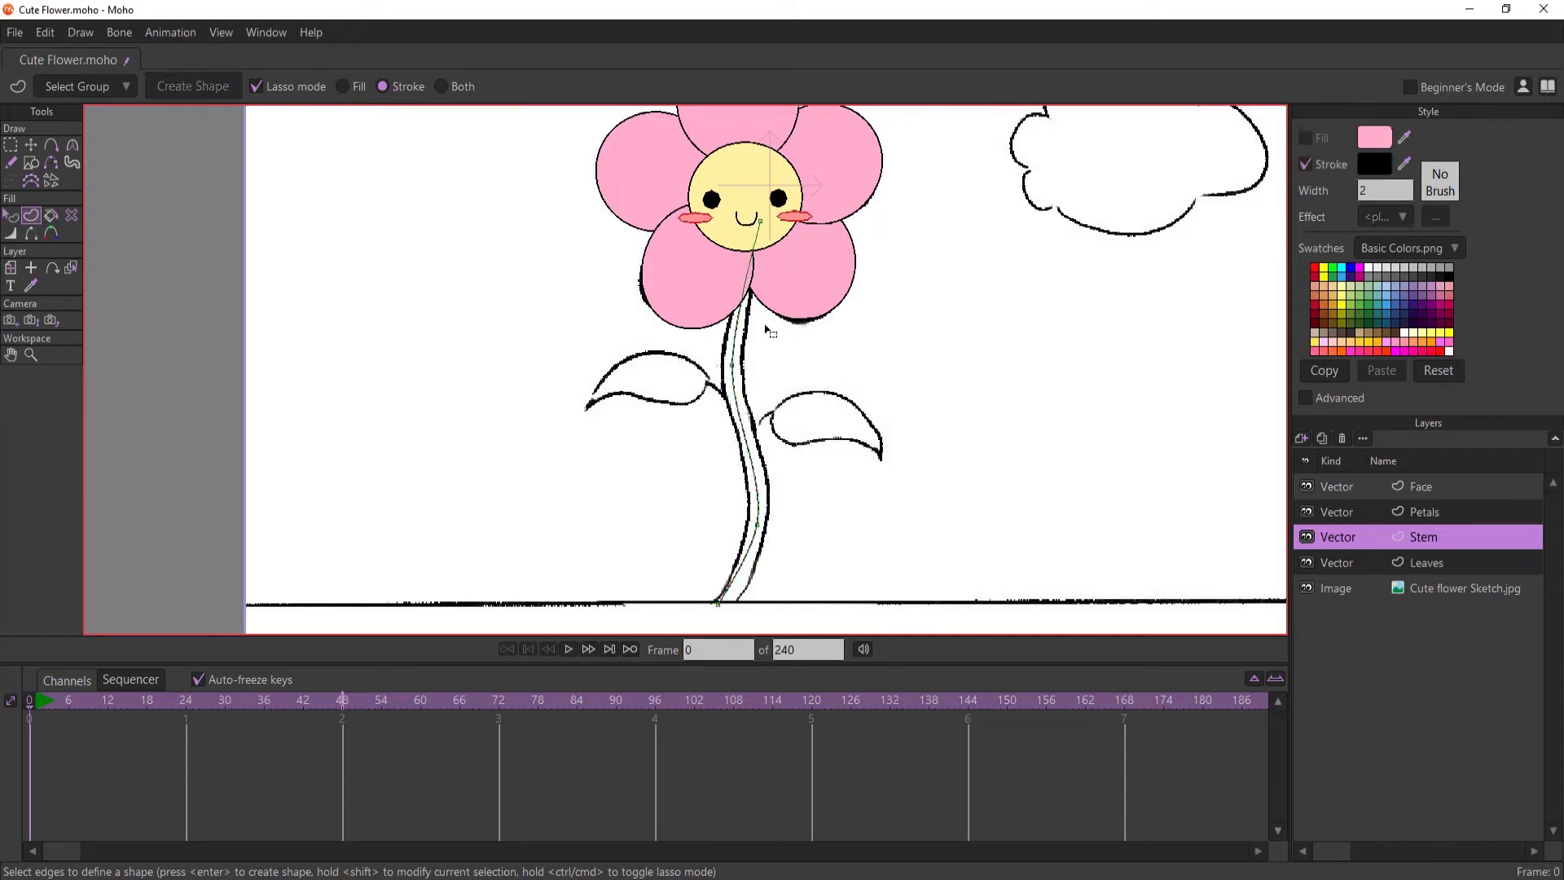
pyautogui.write('17')
pyautogui.press('Return')
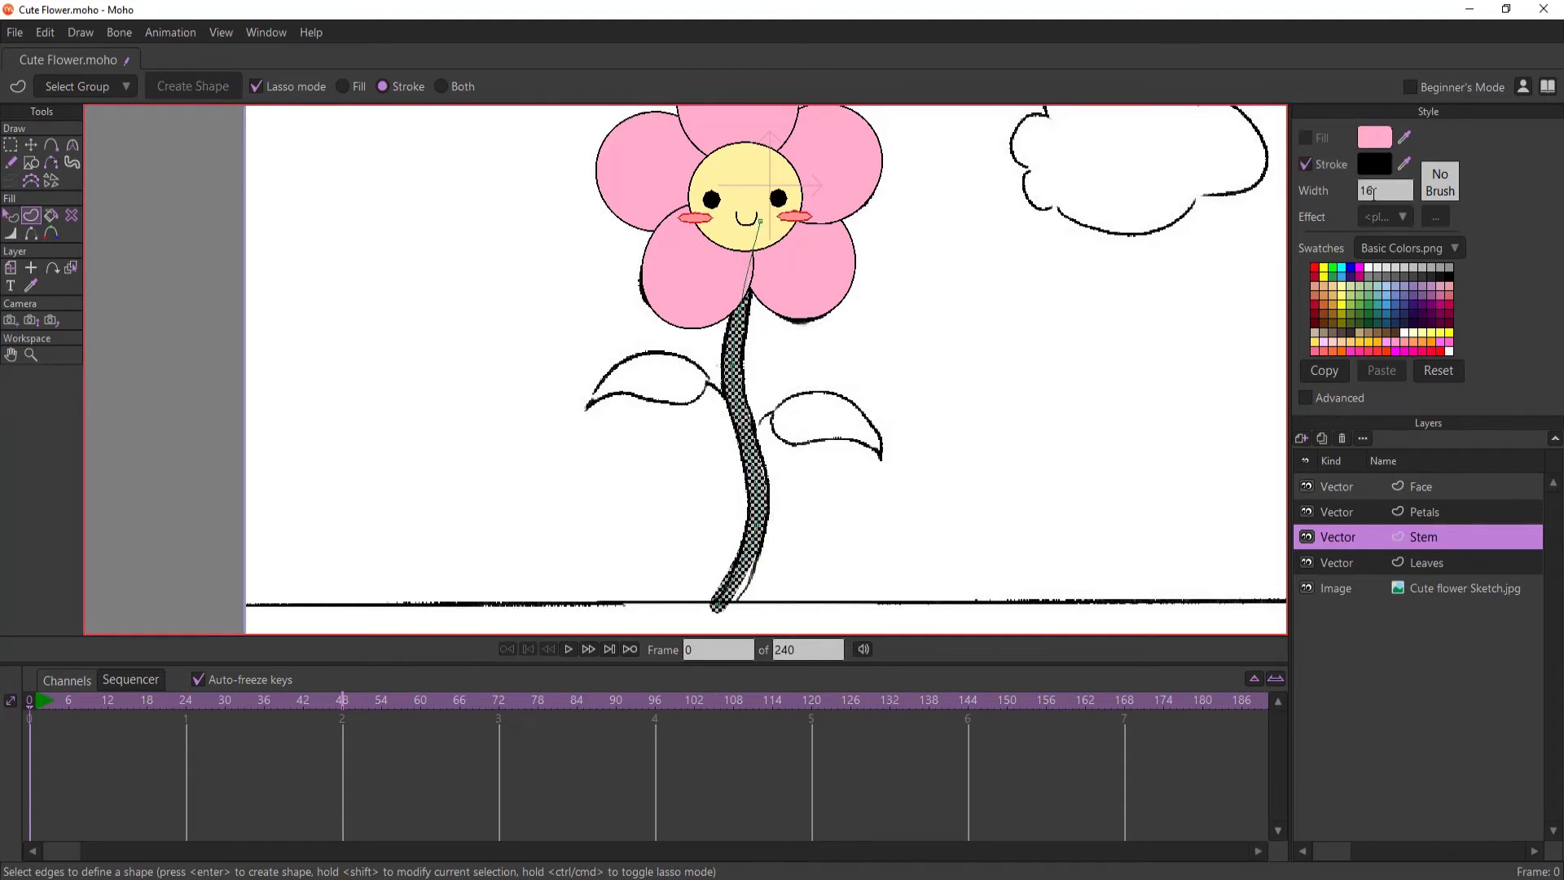
# - Pick dark green and apply it as the stroke colour of the stem shape
pyautogui.click(1365, 318)
pyautogui.click(904, 434)
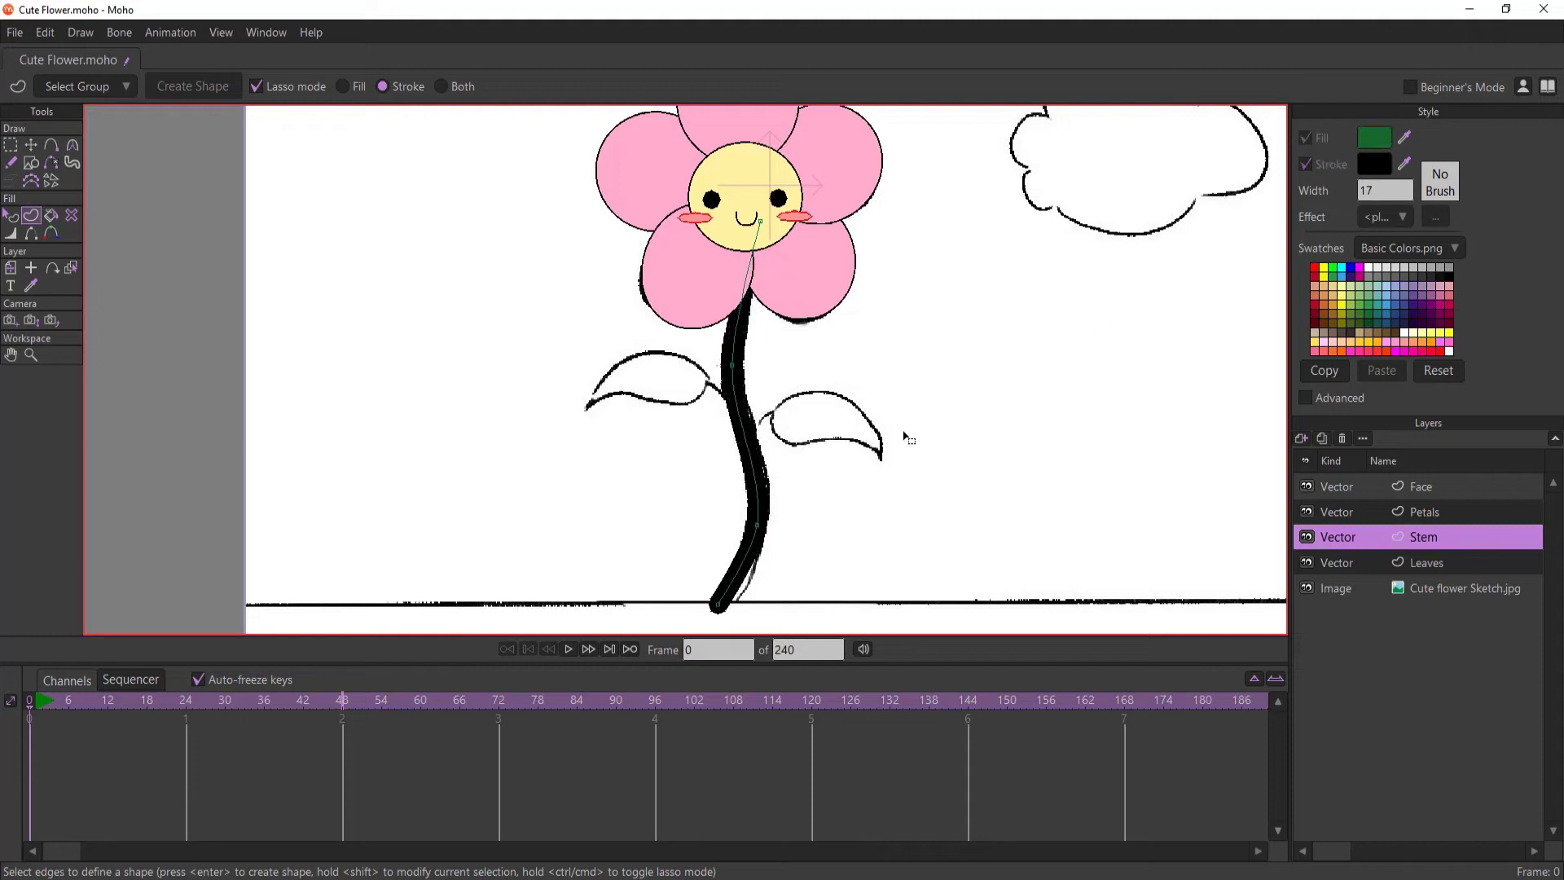
pyautogui.click(758, 467)
pyautogui.click(7, 217)
pyautogui.click(737, 367)
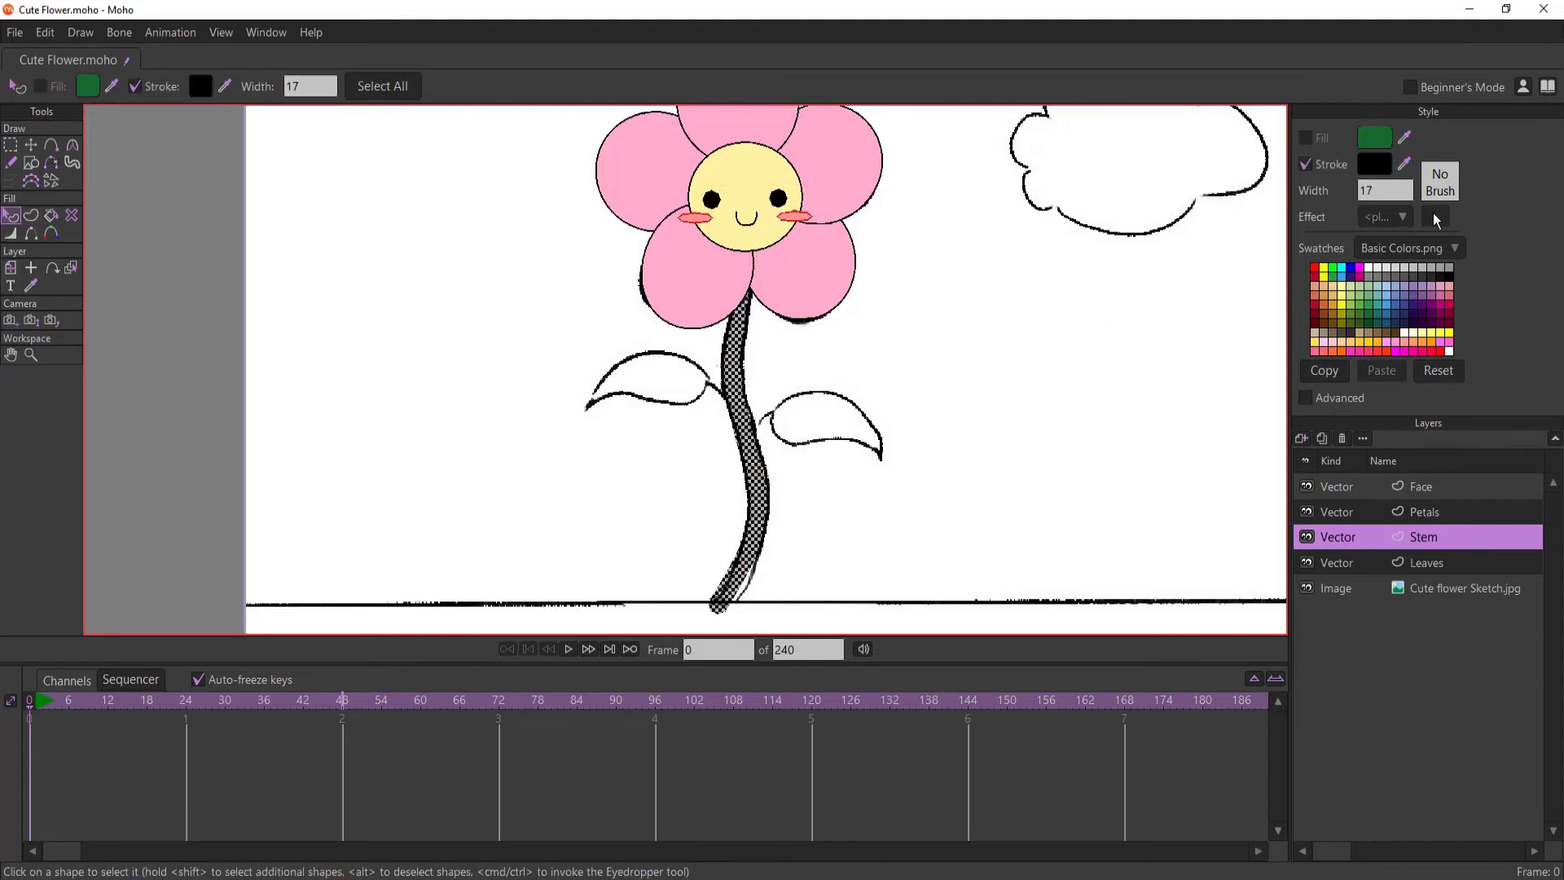
pyautogui.click(1375, 170)
pyautogui.click(1190, 409)
pyautogui.click(1408, 166)
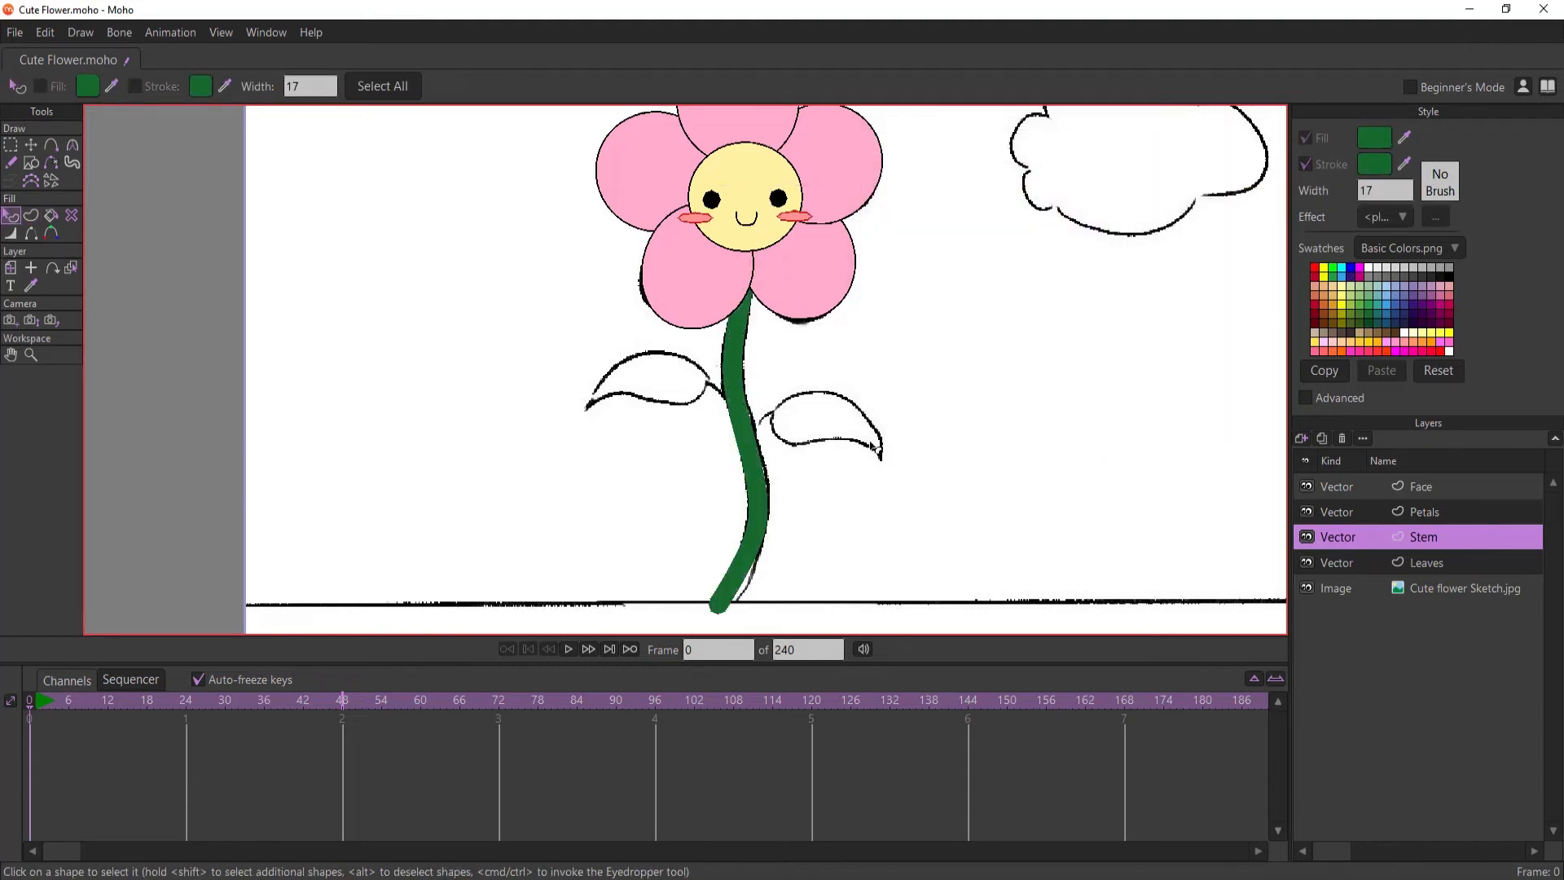
# - On the Leaves layer, draw an auto-filled dark green triangle without a stroke over the sketched left leaf
pyautogui.scroll(3, 766, 375)
pyautogui.scroll(4, 735, 230)
pyautogui.scroll(-5, 729, 177)
pyautogui.scroll(-4, 747, 544)
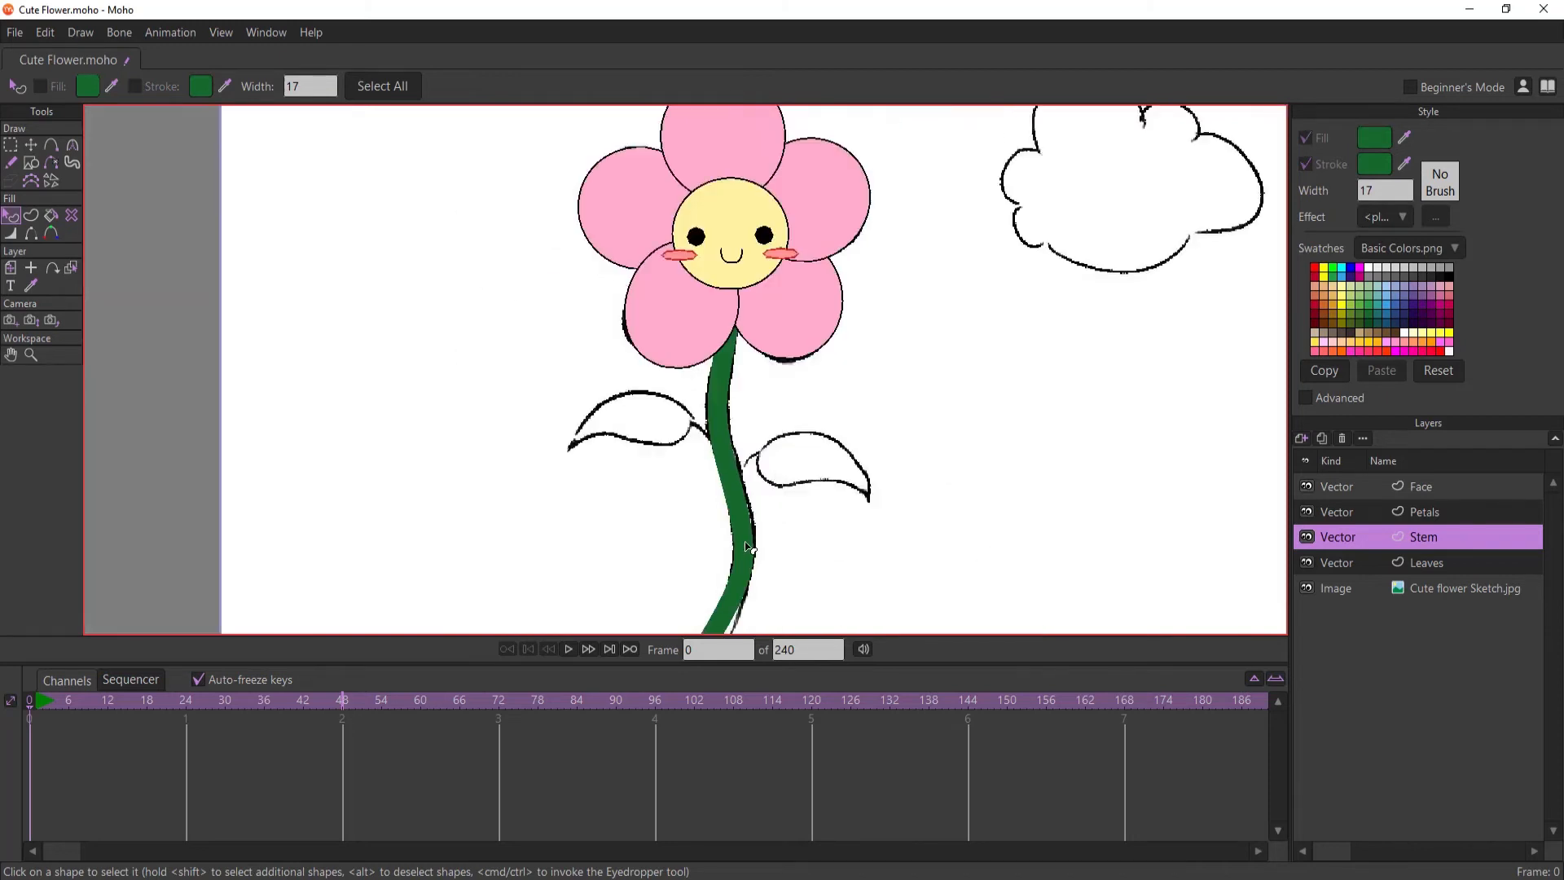
pyautogui.moveTo(739, 420); pyautogui.dragTo(723, 341)
pyautogui.click(1402, 562)
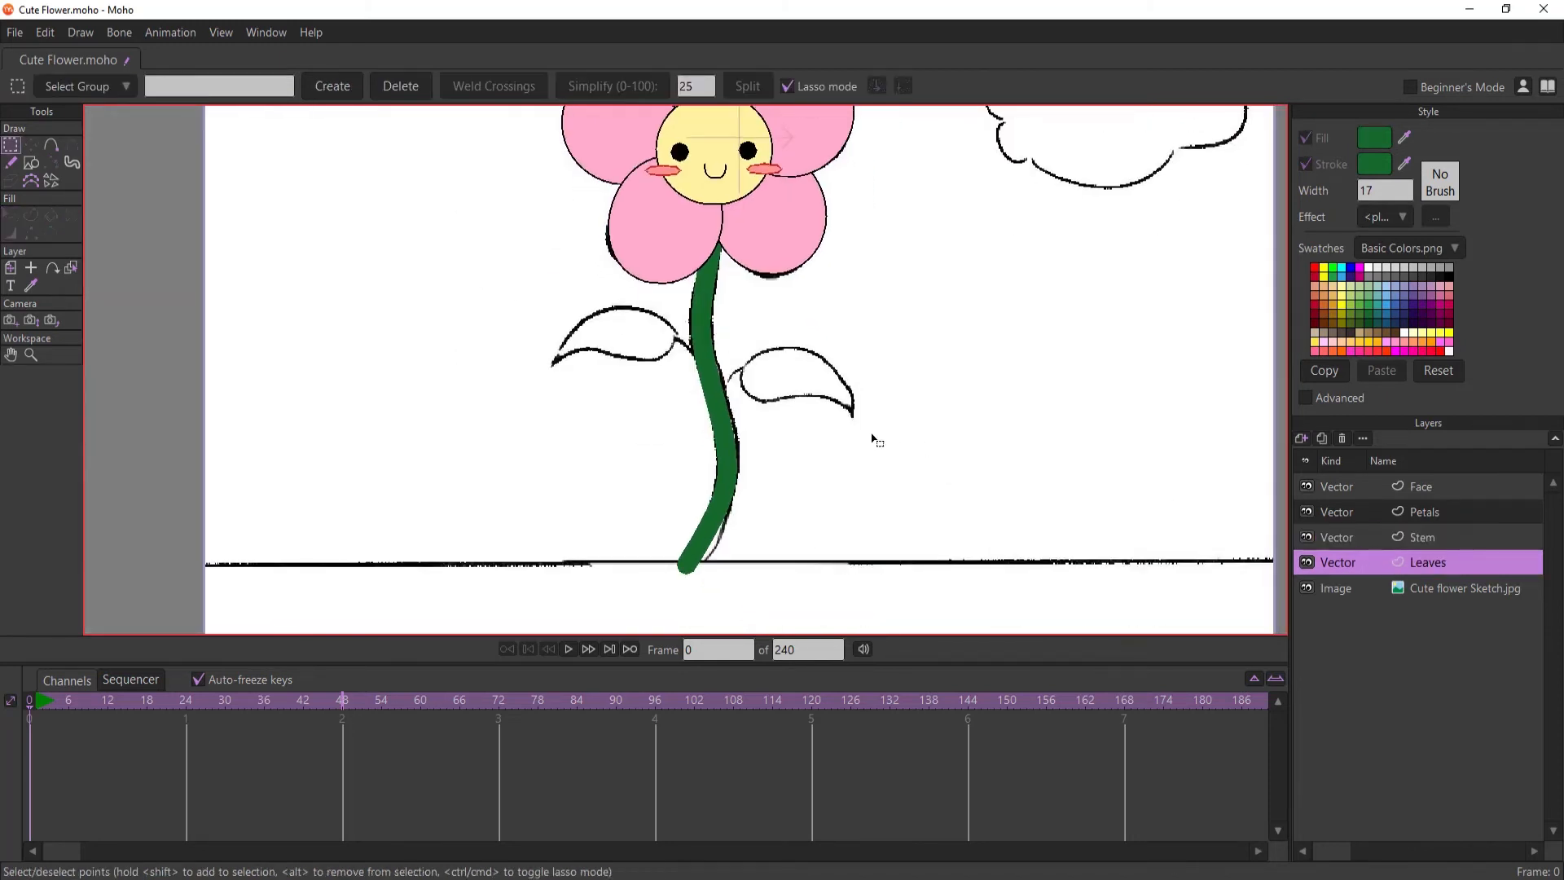
pyautogui.press('e')
pyautogui.scroll(4, 585, 457)
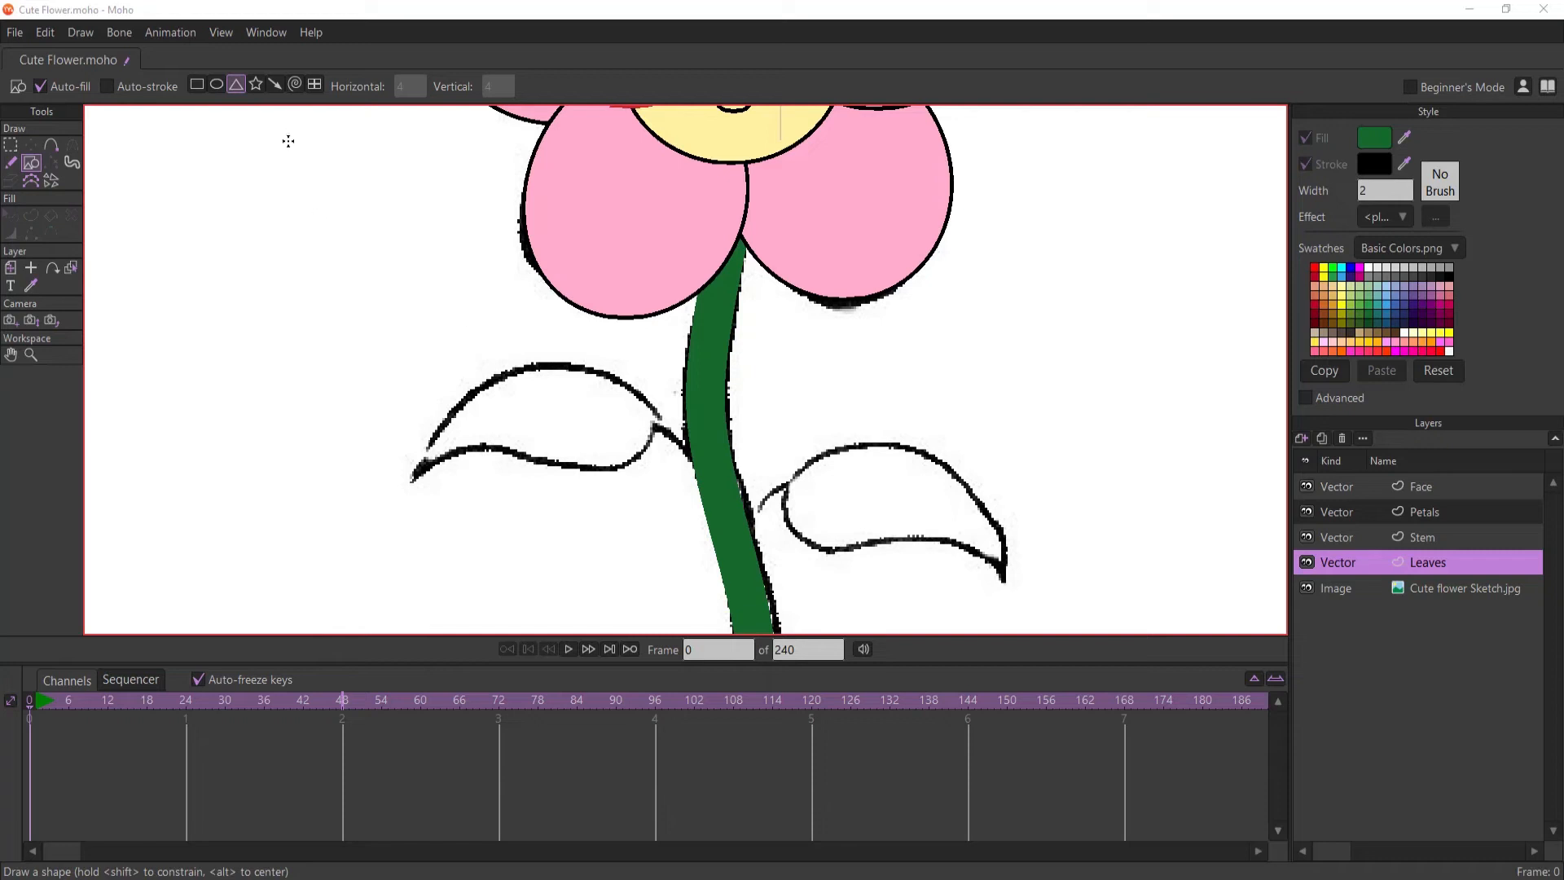
pyautogui.click(236, 88)
pyautogui.moveTo(662, 410); pyautogui.dragTo(397, 544)
# - Move the triangle's three corners to the crest, outer tip and stem-side end of the sketched left leaf
pyautogui.click(31, 144)
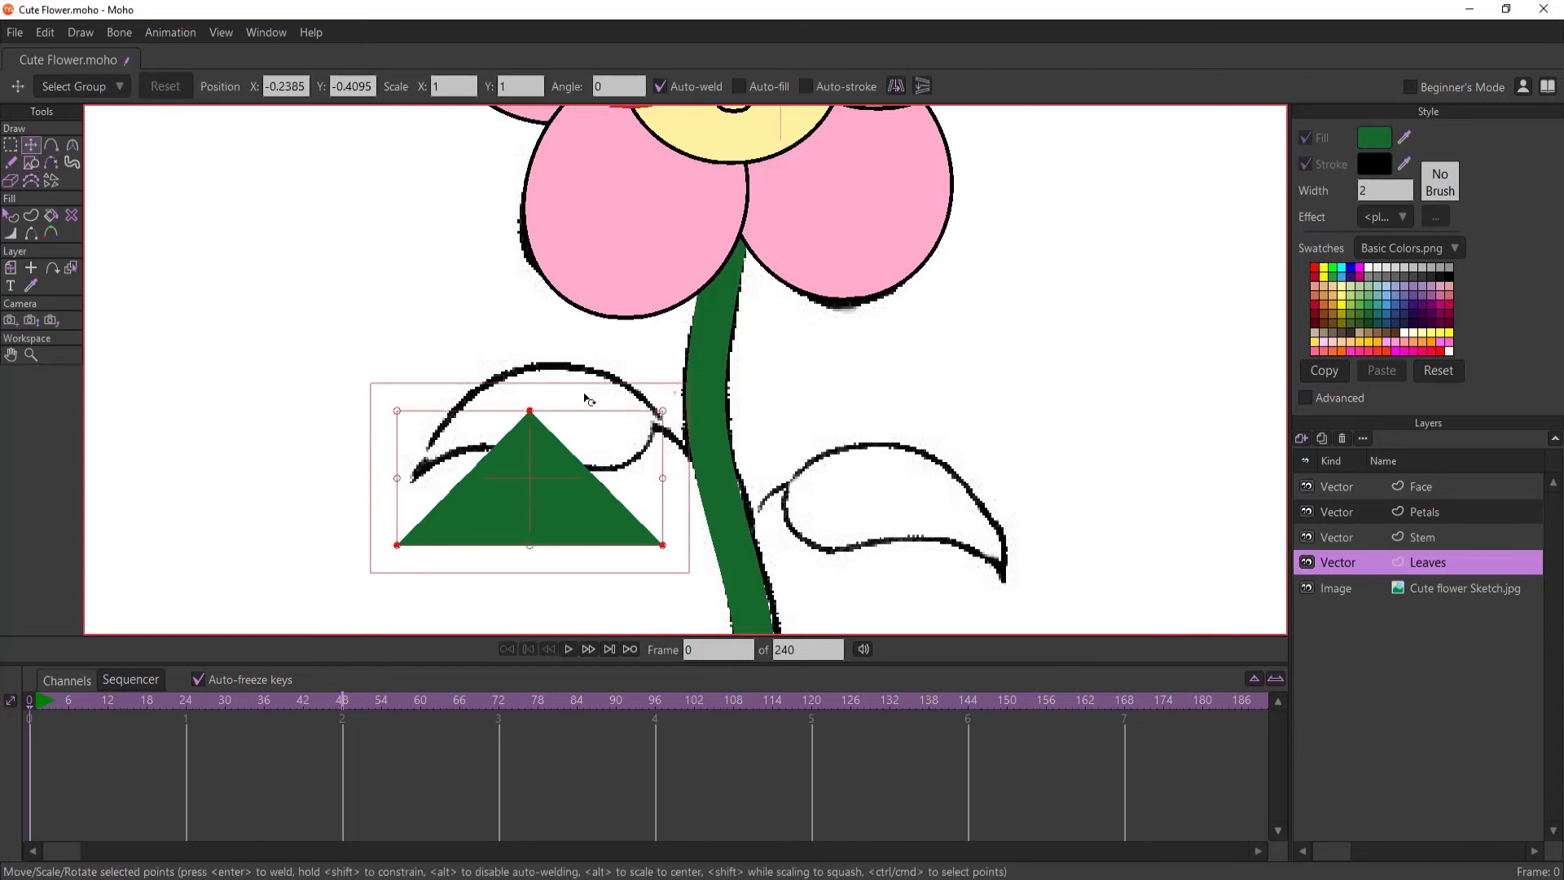
pyautogui.click(551, 389)
pyautogui.moveTo(531, 411); pyautogui.dragTo(566, 358)
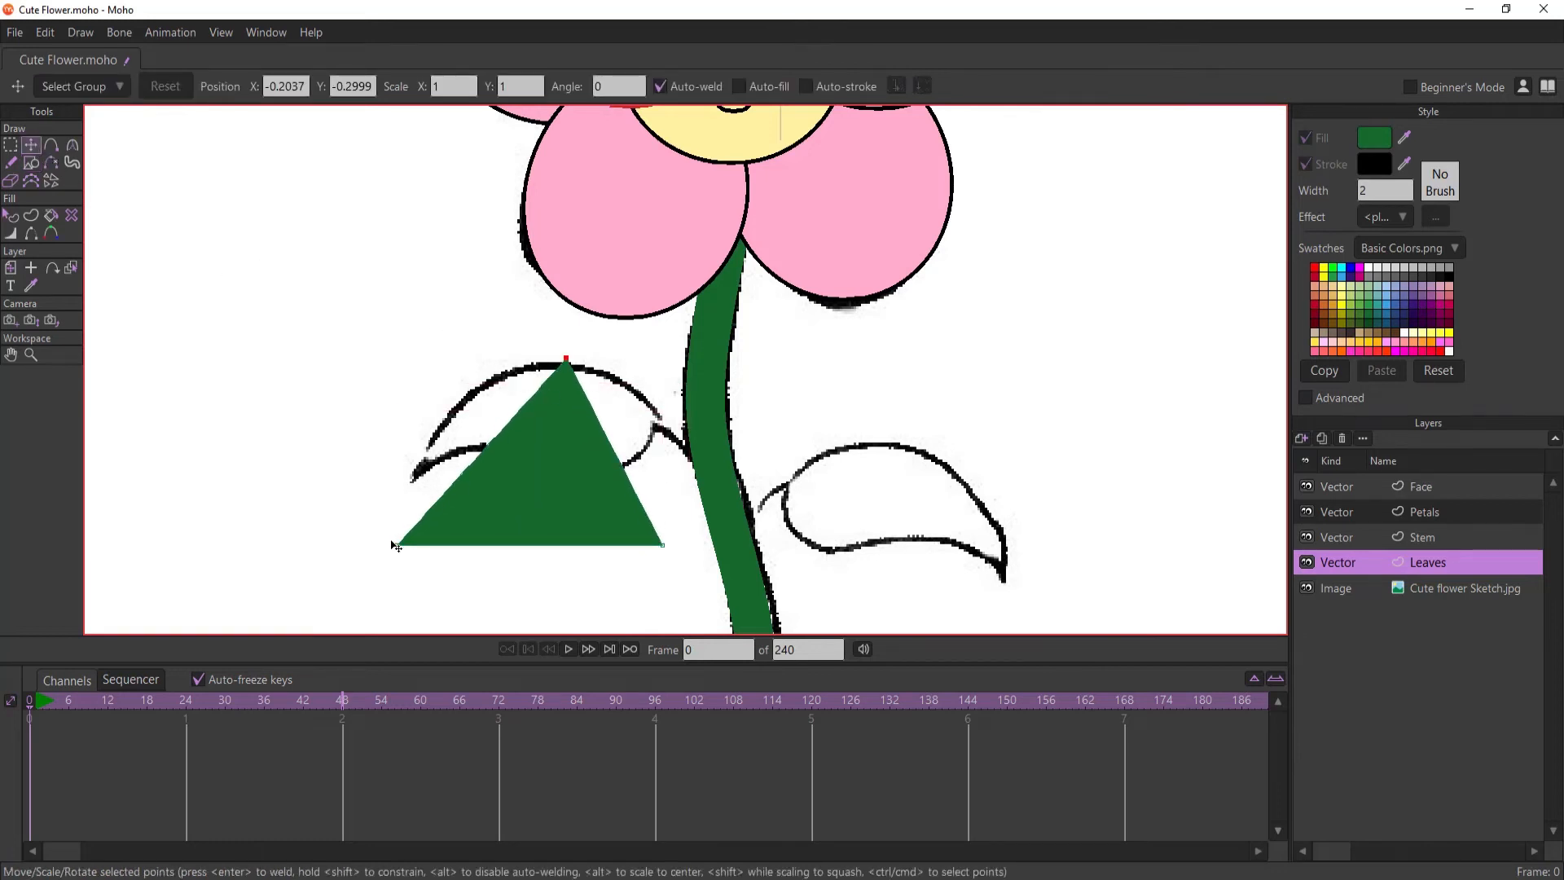
pyautogui.moveTo(397, 545); pyautogui.dragTo(414, 466)
pyautogui.moveTo(663, 544); pyautogui.dragTo(664, 422)
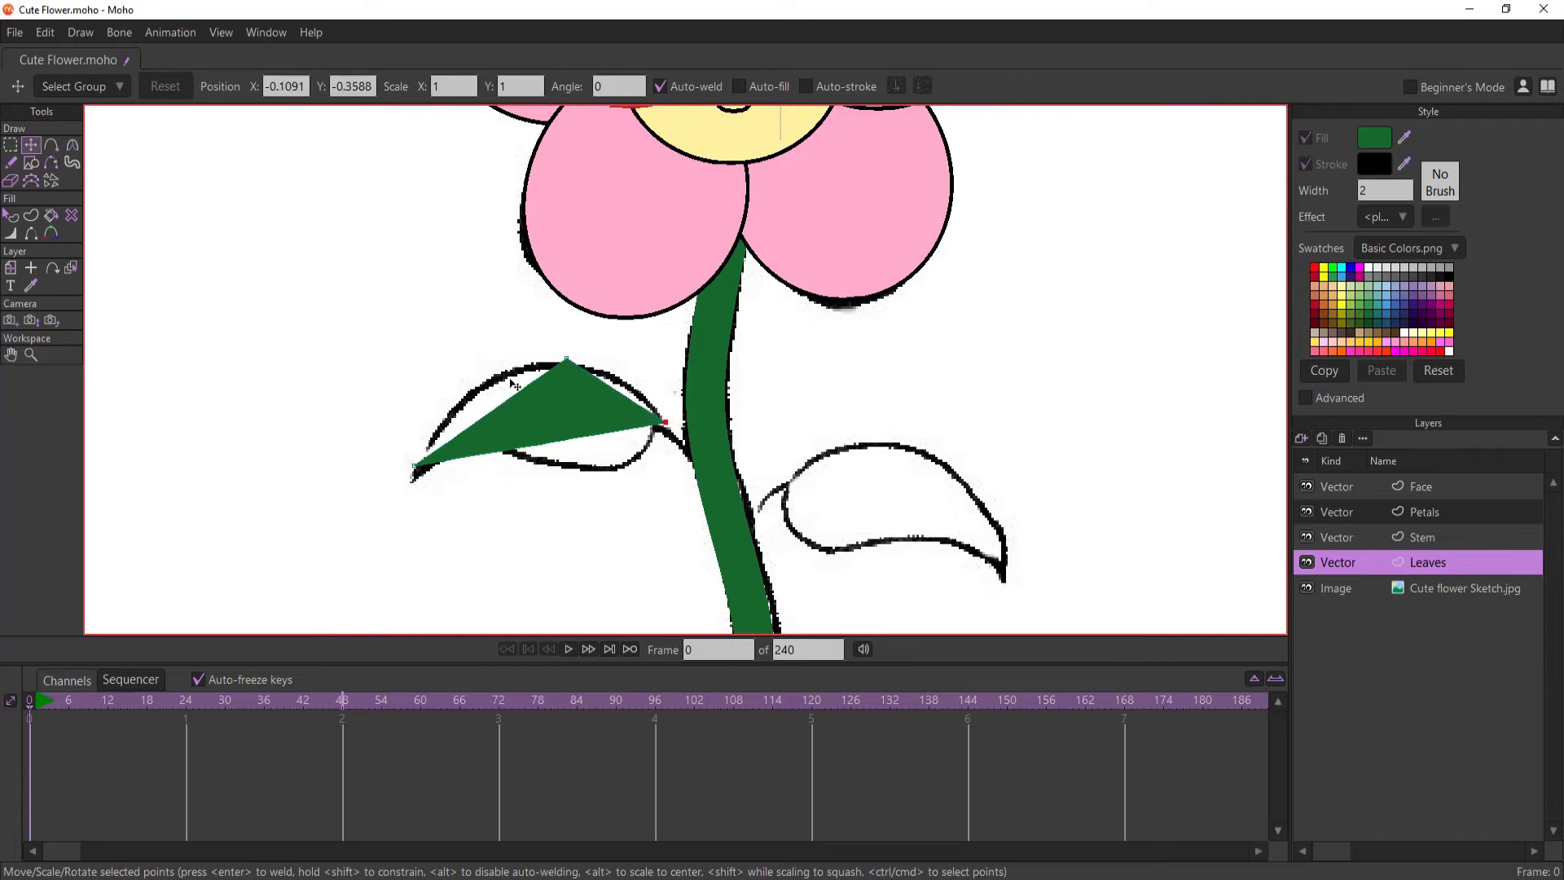
# - Add four points to the triangle's edges, two above and two below, pulling each onto the left leaf's sketched outline
pyautogui.click(51, 145)
pyautogui.moveTo(514, 399); pyautogui.dragTo(489, 374)
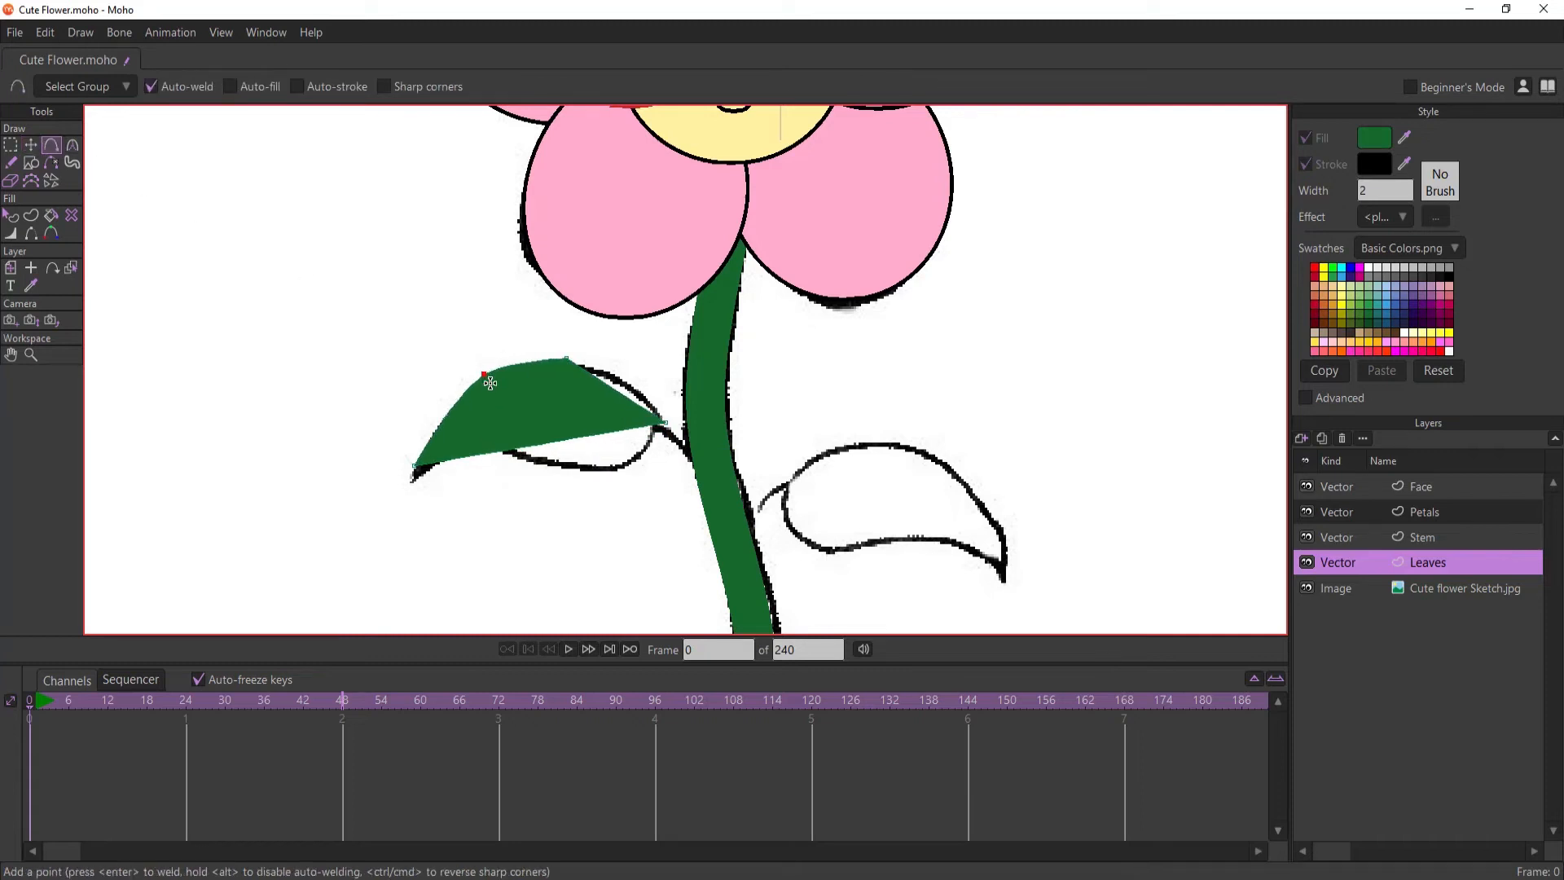
pyautogui.moveTo(605, 383); pyautogui.dragTo(629, 378)
pyautogui.moveTo(611, 431); pyautogui.dragTo(611, 471)
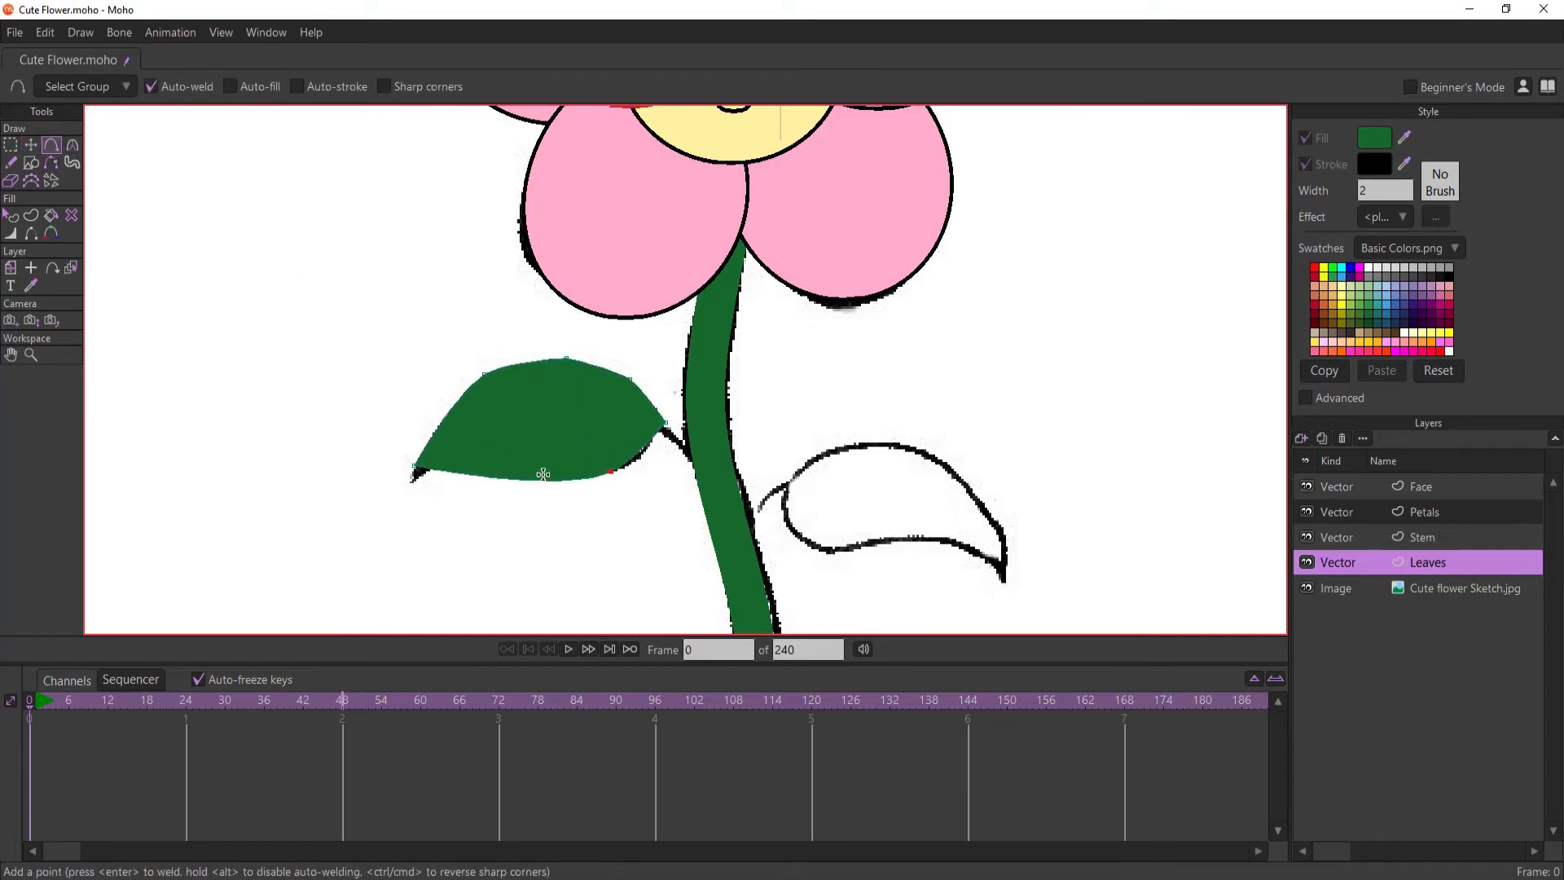
pyautogui.moveTo(505, 479); pyautogui.dragTo(479, 445)
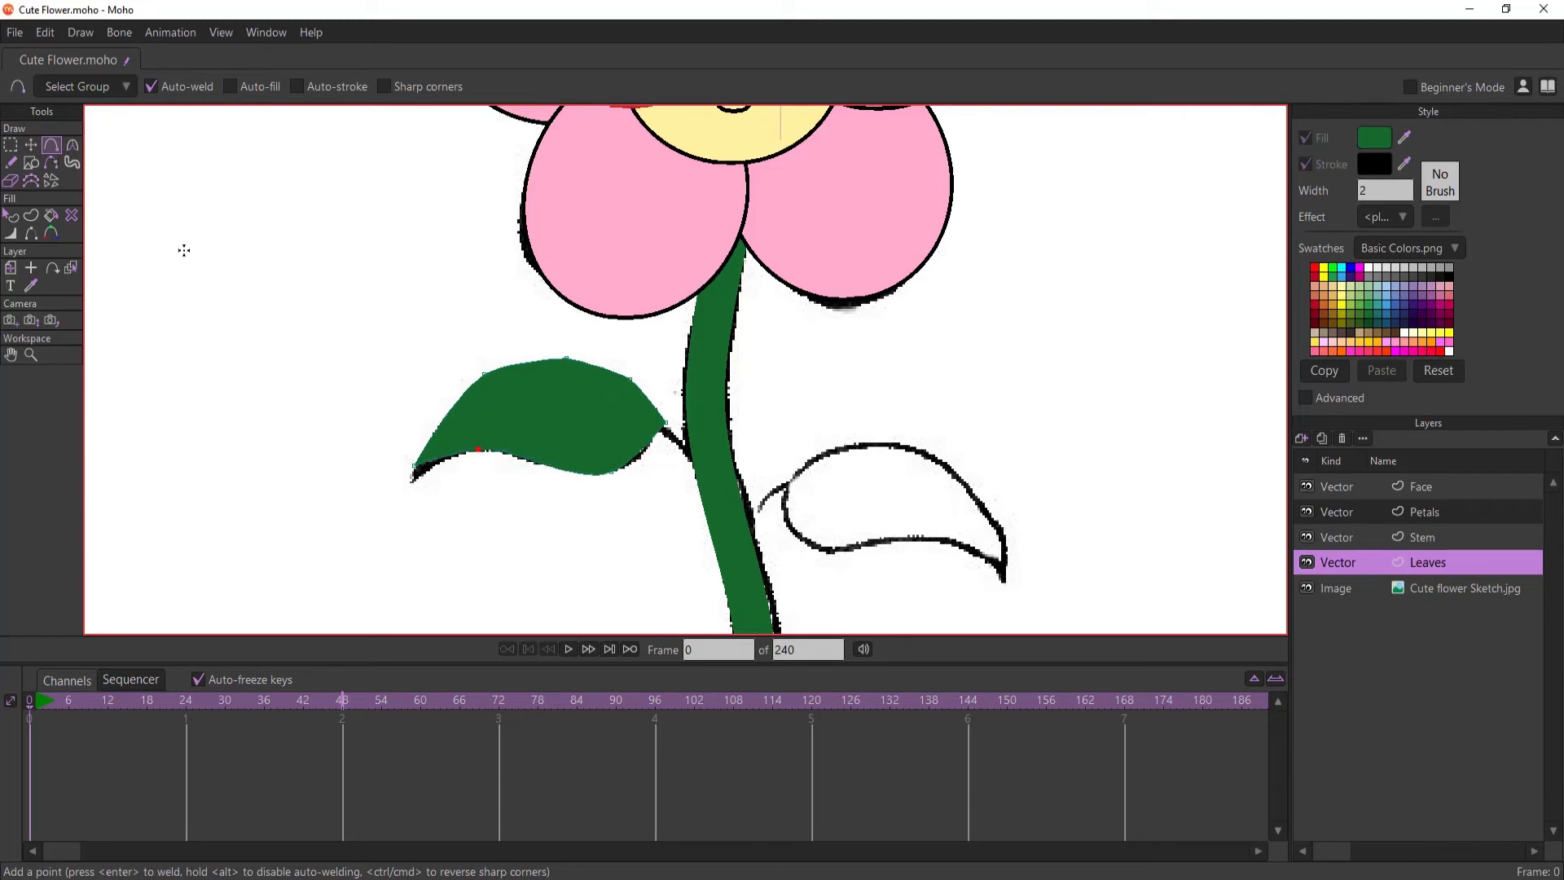
# - Adjust the curvature of the left leaf's upper points to smooth its outline
pyautogui.click(73, 145)
pyautogui.moveTo(484, 374); pyautogui.dragTo(575, 361)
pyautogui.click(631, 378)
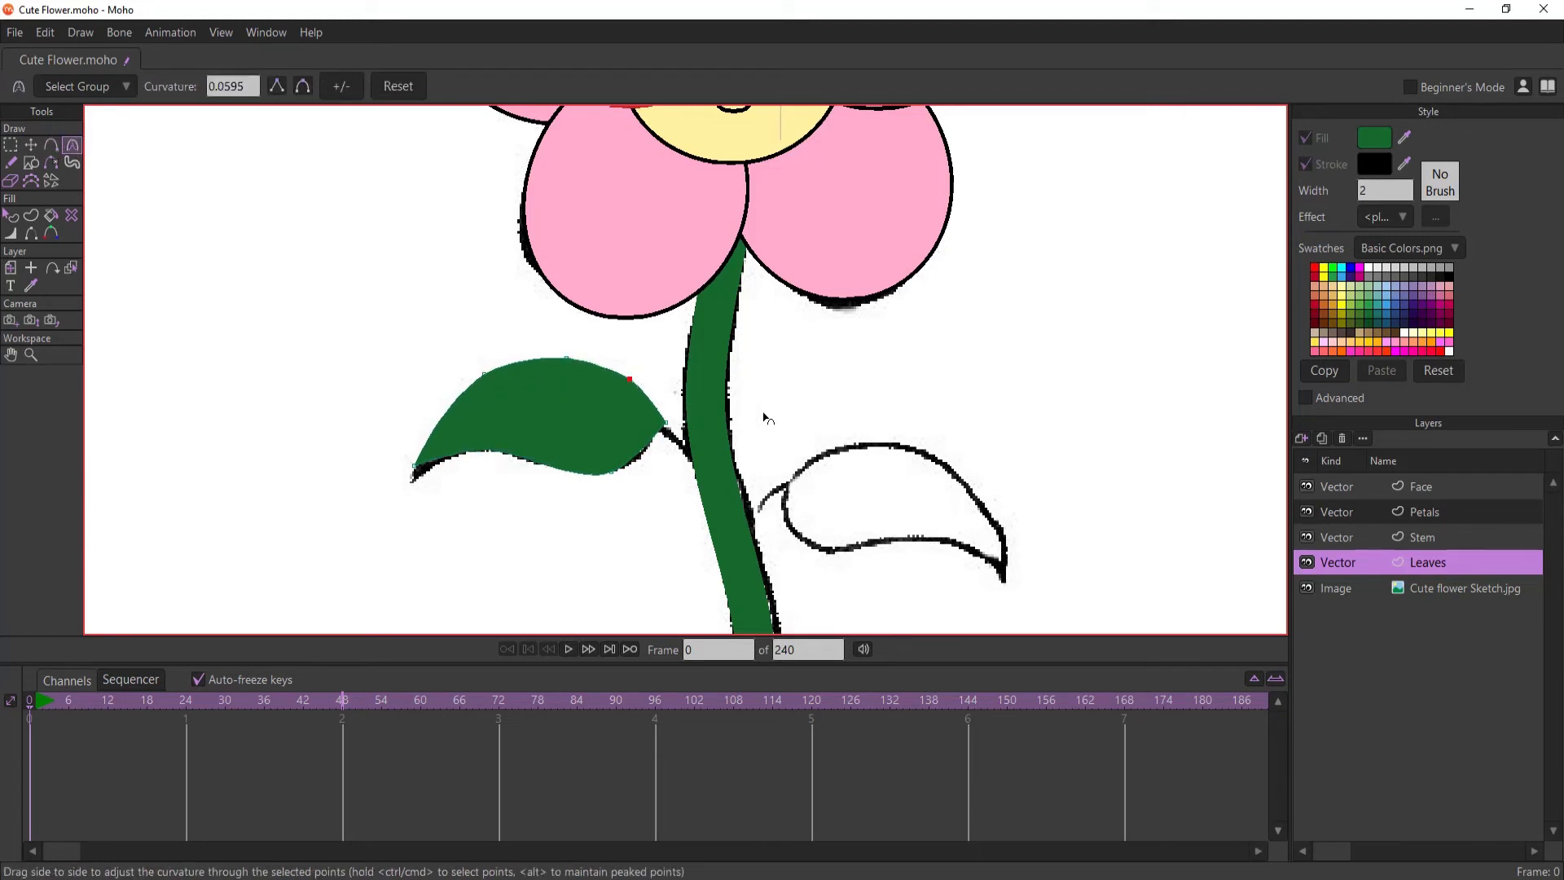
pyautogui.moveTo(522, 461); pyautogui.dragTo(289, 109)
# - Nudge the left leaf's outer tip and stem-side end point to match the sketch more closely
pyautogui.click(33, 147)
pyautogui.moveTo(413, 473); pyautogui.dragTo(413, 483)
pyautogui.scroll(2, 623, 457)
pyautogui.scroll(2, 691, 416)
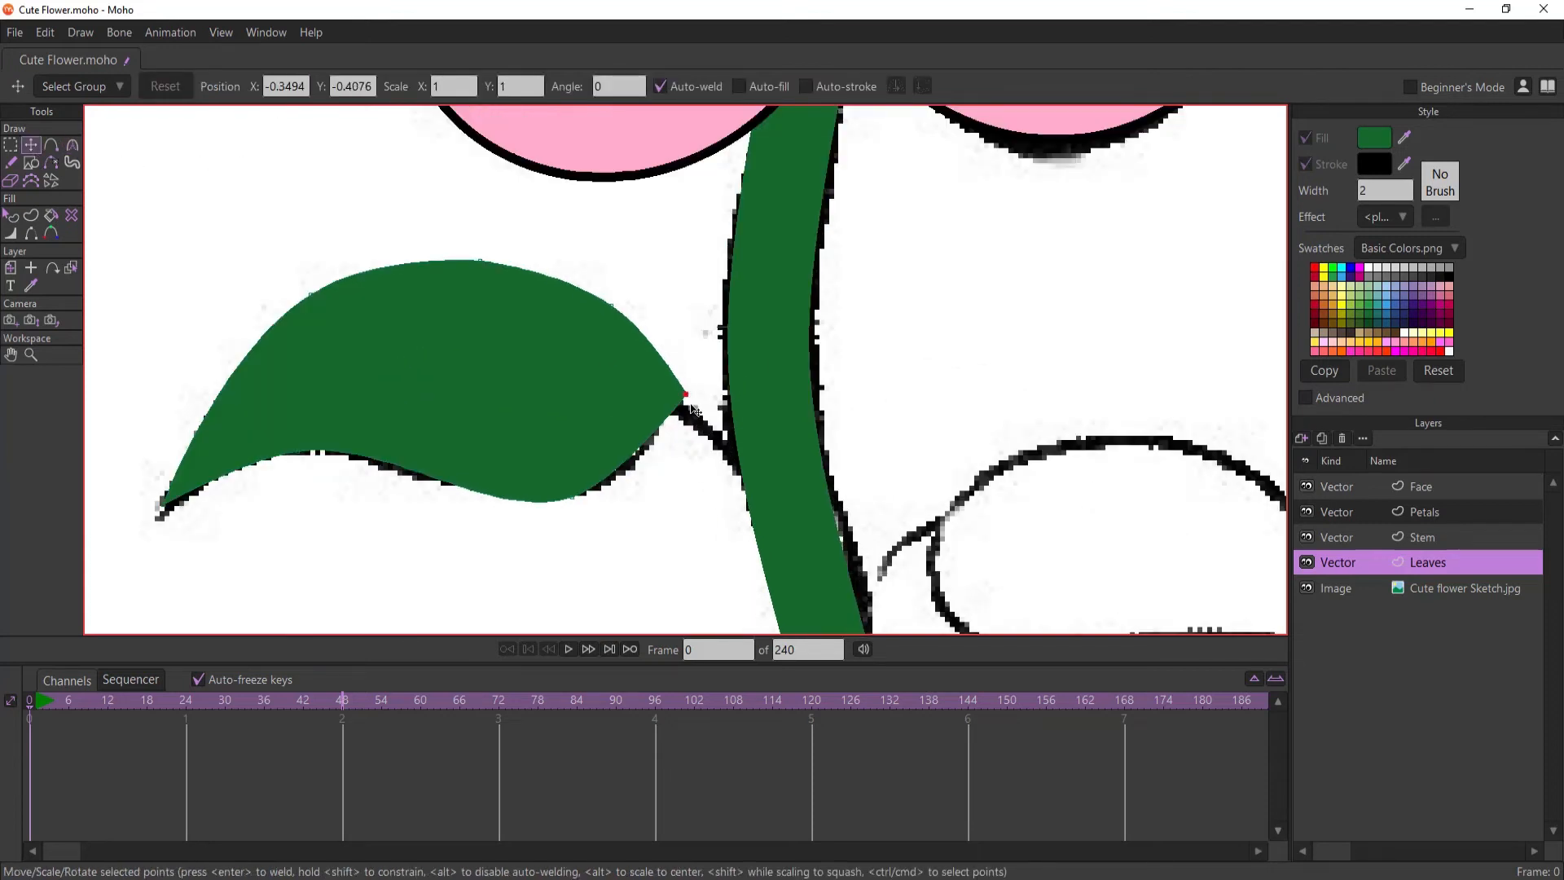
pyautogui.moveTo(692, 409); pyautogui.dragTo(690, 419)
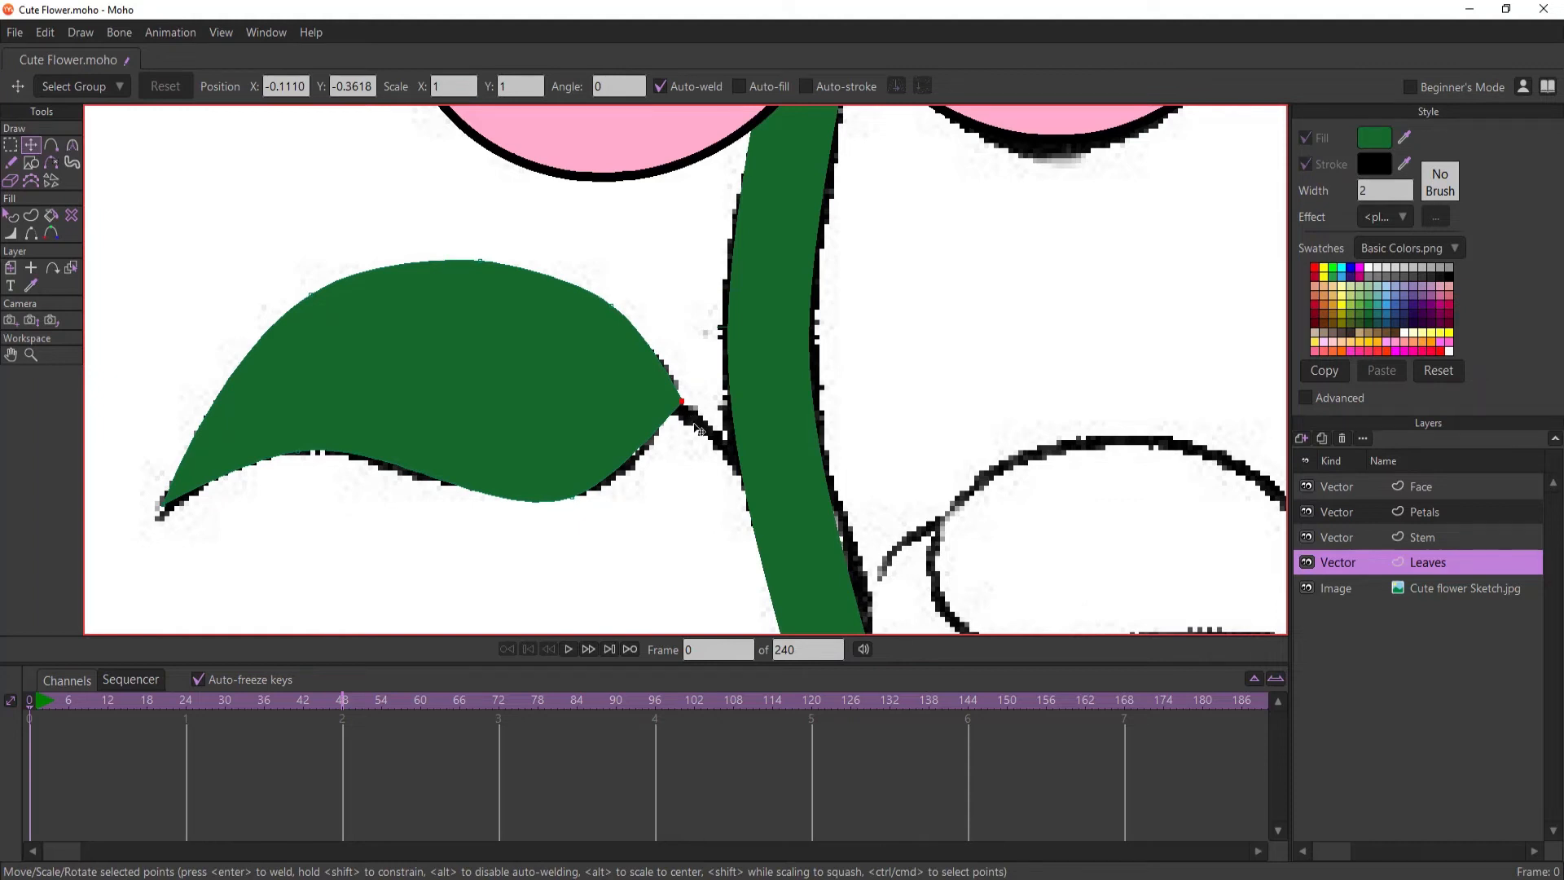
# - Draw a short stalk line from the left leaf's stem-side end point into the stem
pyautogui.click(52, 147)
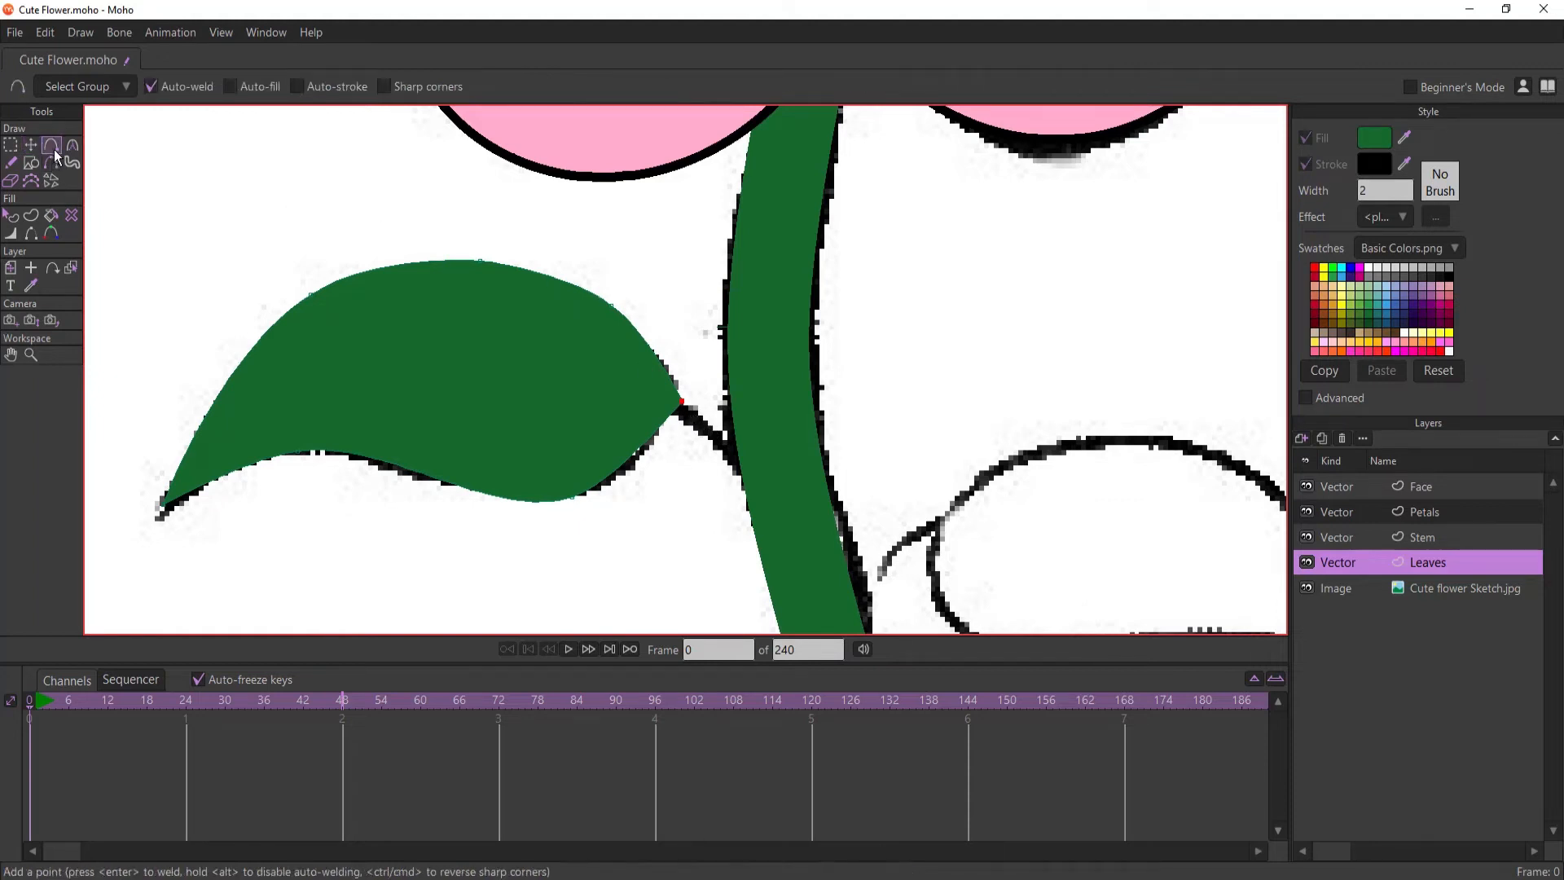
pyautogui.click(581, 287)
pyautogui.scroll(4, 700, 399)
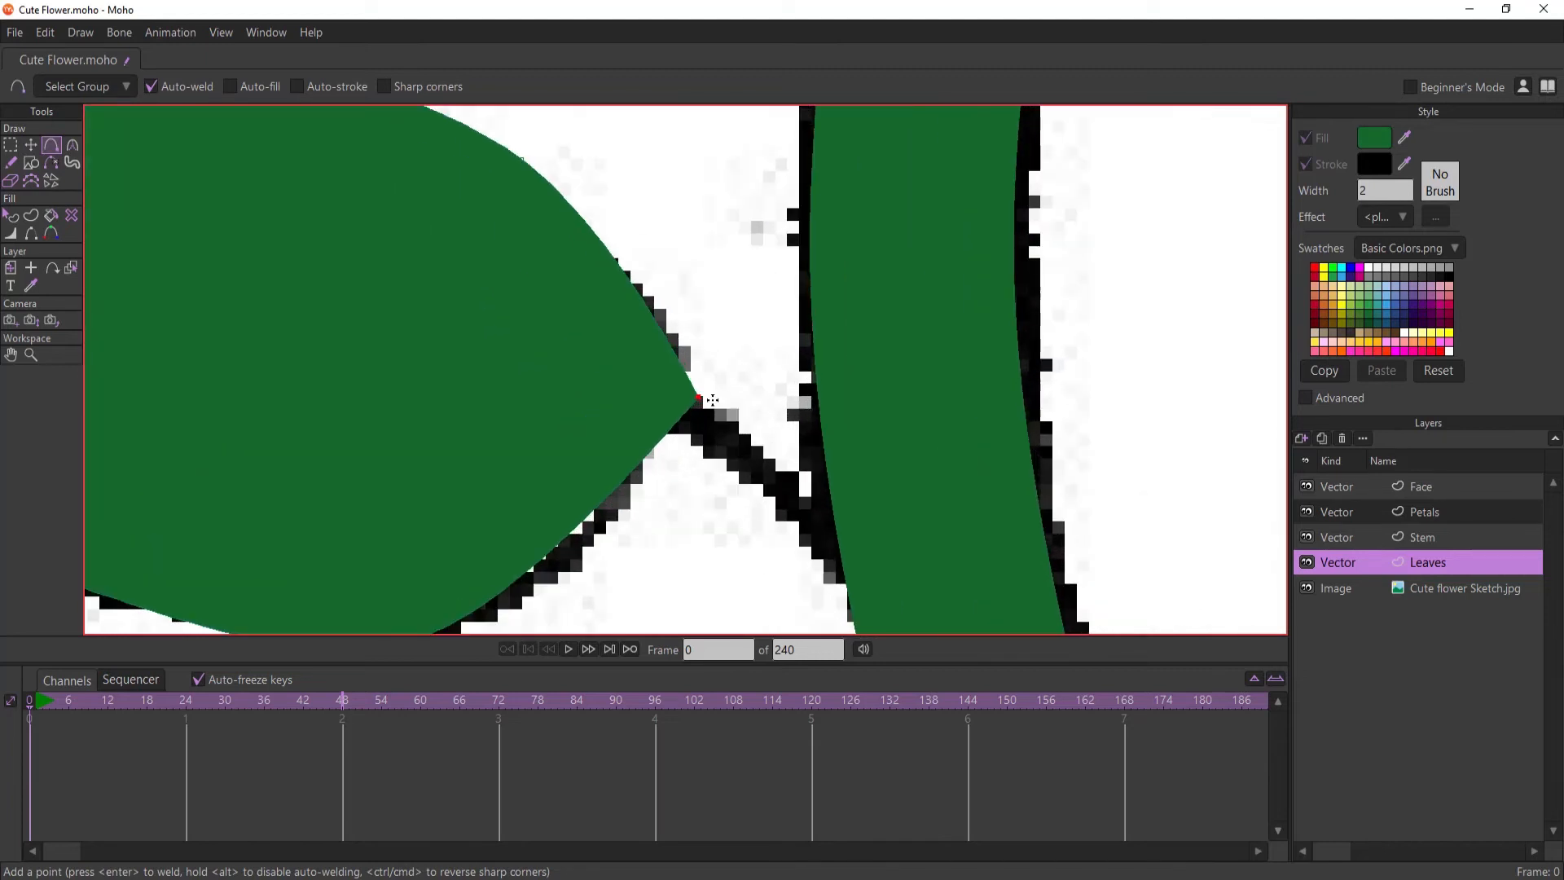
pyautogui.click(700, 399)
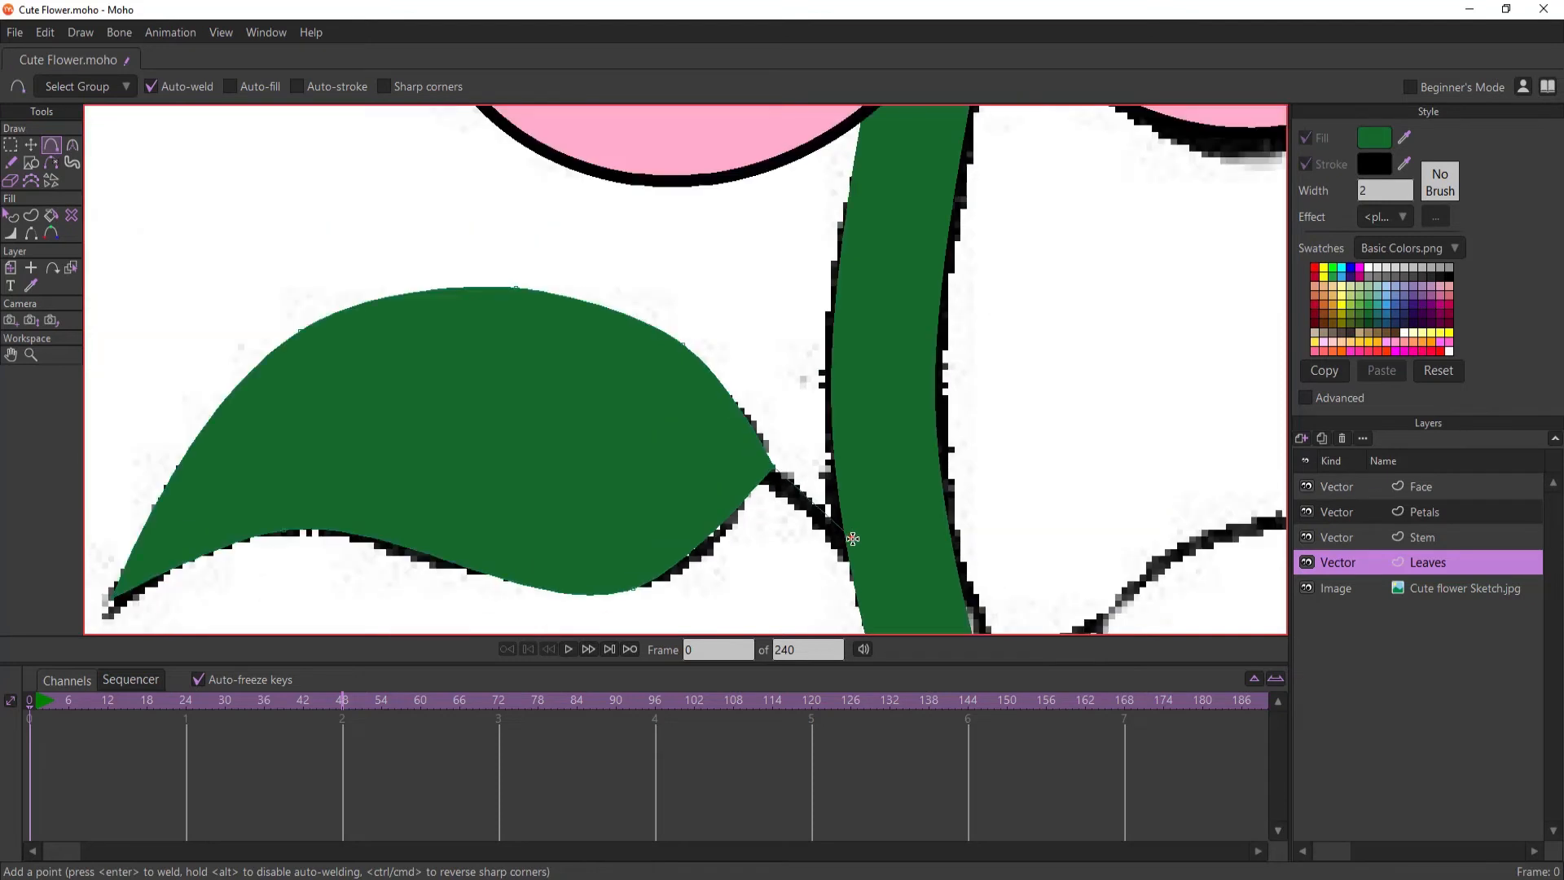
pyautogui.scroll(-4, 855, 542)
pyautogui.click(875, 559)
pyautogui.scroll(-3, 699, 419)
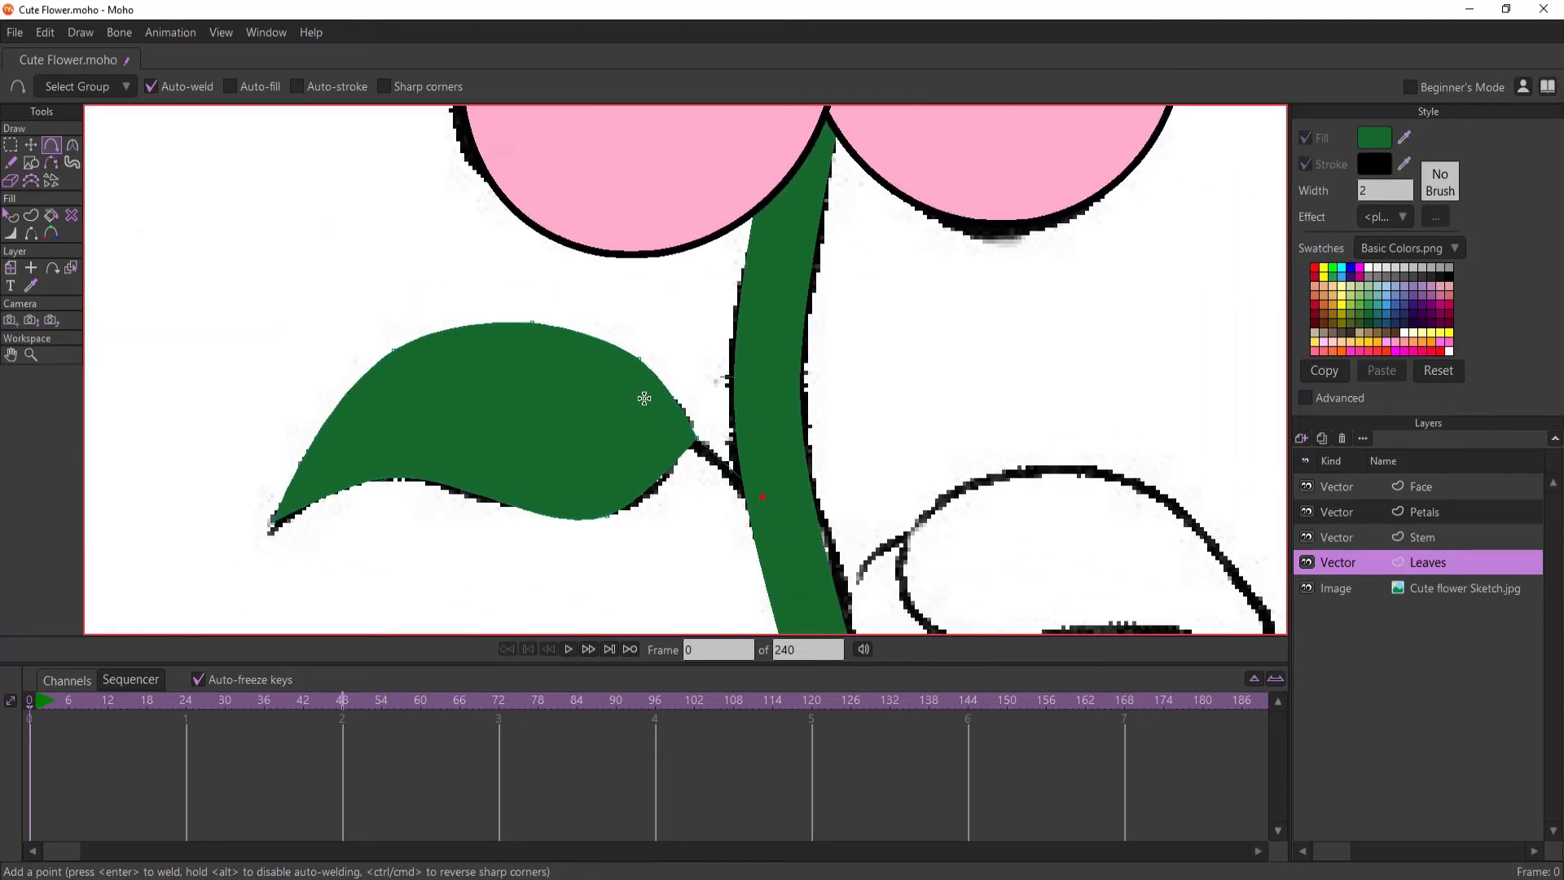
pyautogui.scroll(1, 700, 440)
pyautogui.scroll(1, 721, 461)
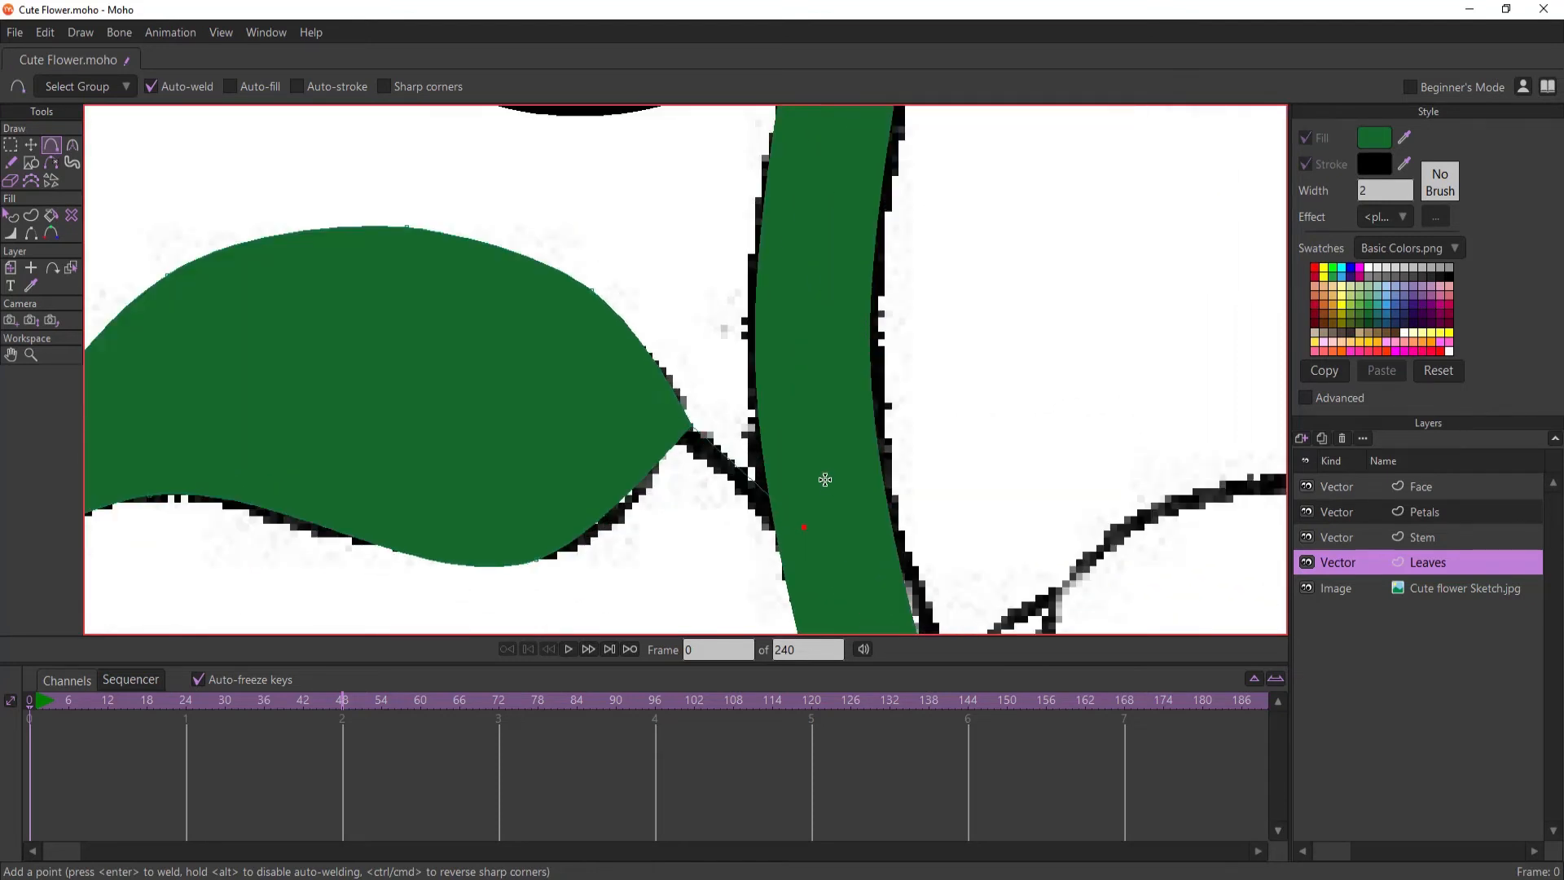
# - Fine-tune the position of the point where the left leaf joins its stalk
pyautogui.click(31, 144)
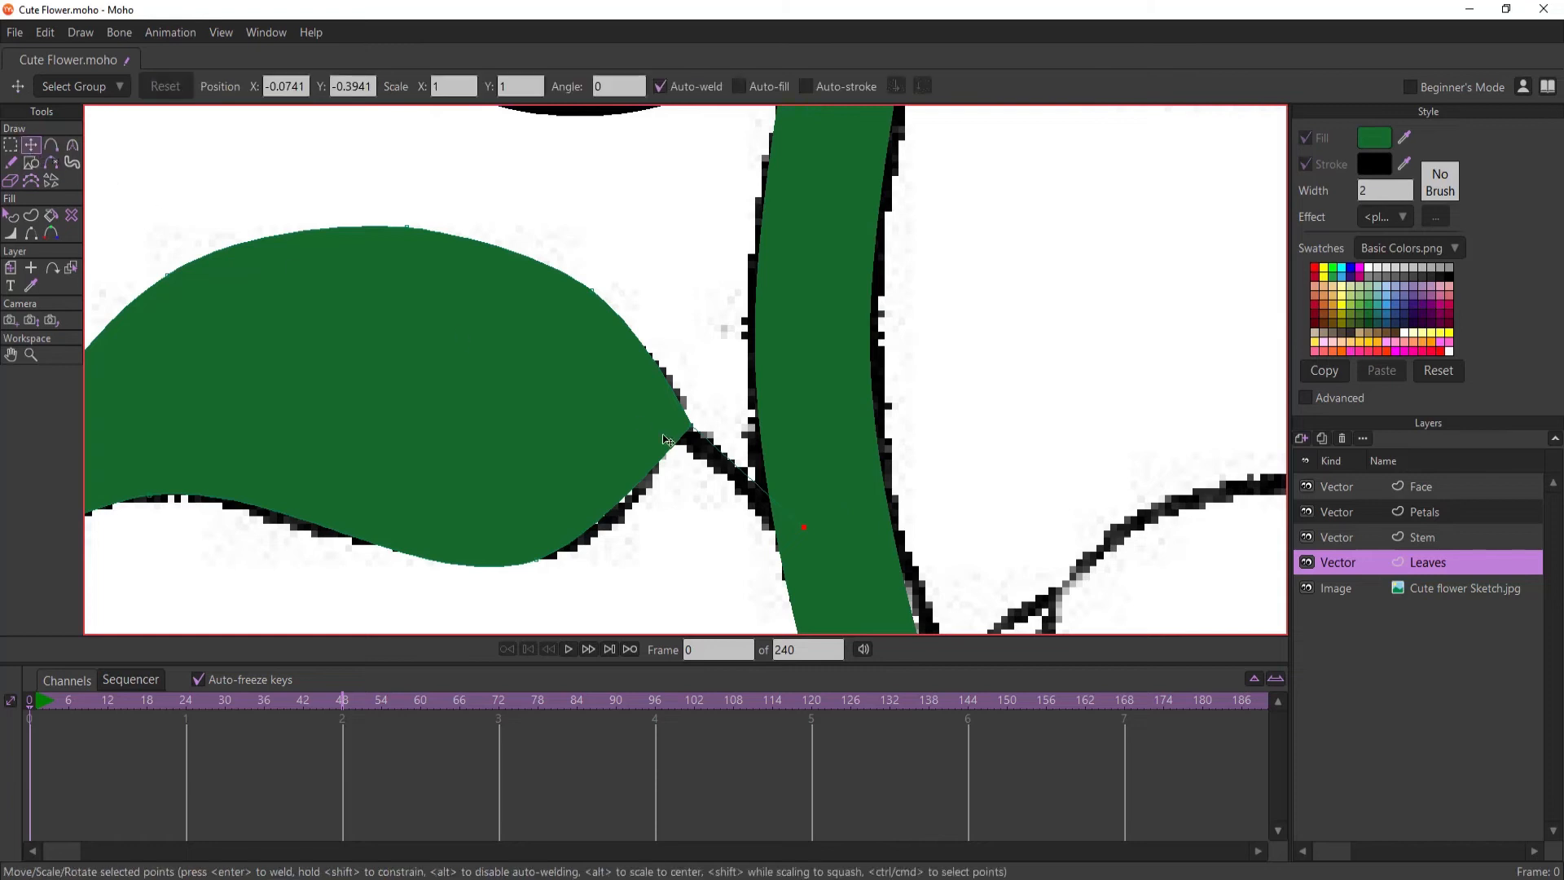
pyautogui.moveTo(683, 430)
pyautogui.mouseDown()
pyautogui.moveTo(680, 377)
pyautogui.moveTo(737, 412)
pyautogui.moveTo(723, 460)
pyautogui.moveTo(678, 425)
pyautogui.mouseUp()
pyautogui.moveTo(567, 386); pyautogui.dragTo(486, 378)
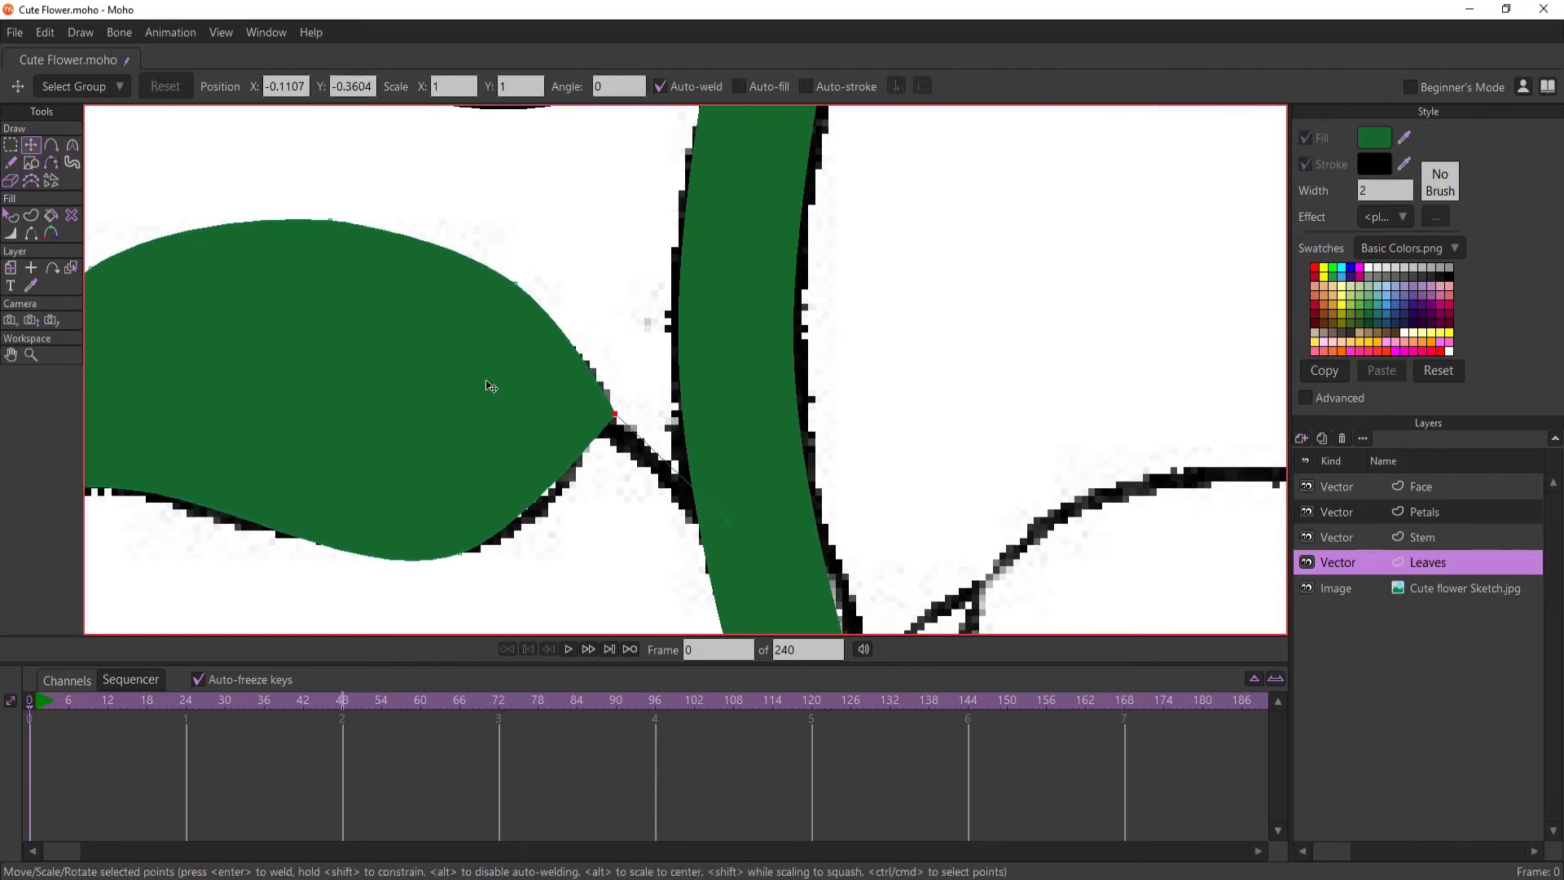
pyautogui.scroll(-1, 486, 378)
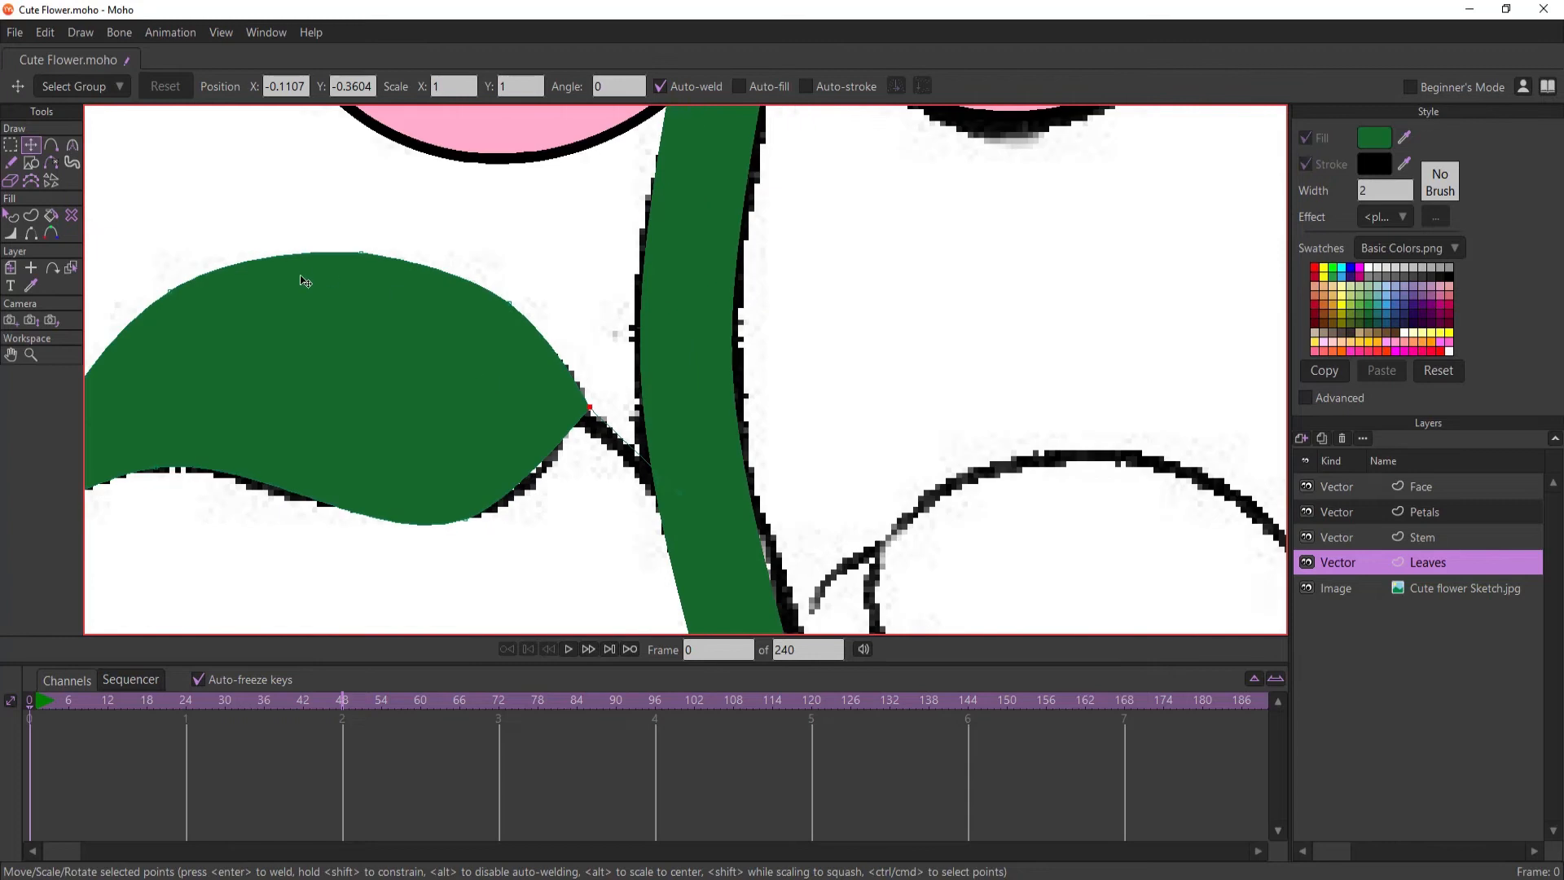
# - Create a stroke shape from the left leaf's stalk line in the same dark green, with width 2
pyautogui.click(31, 215)
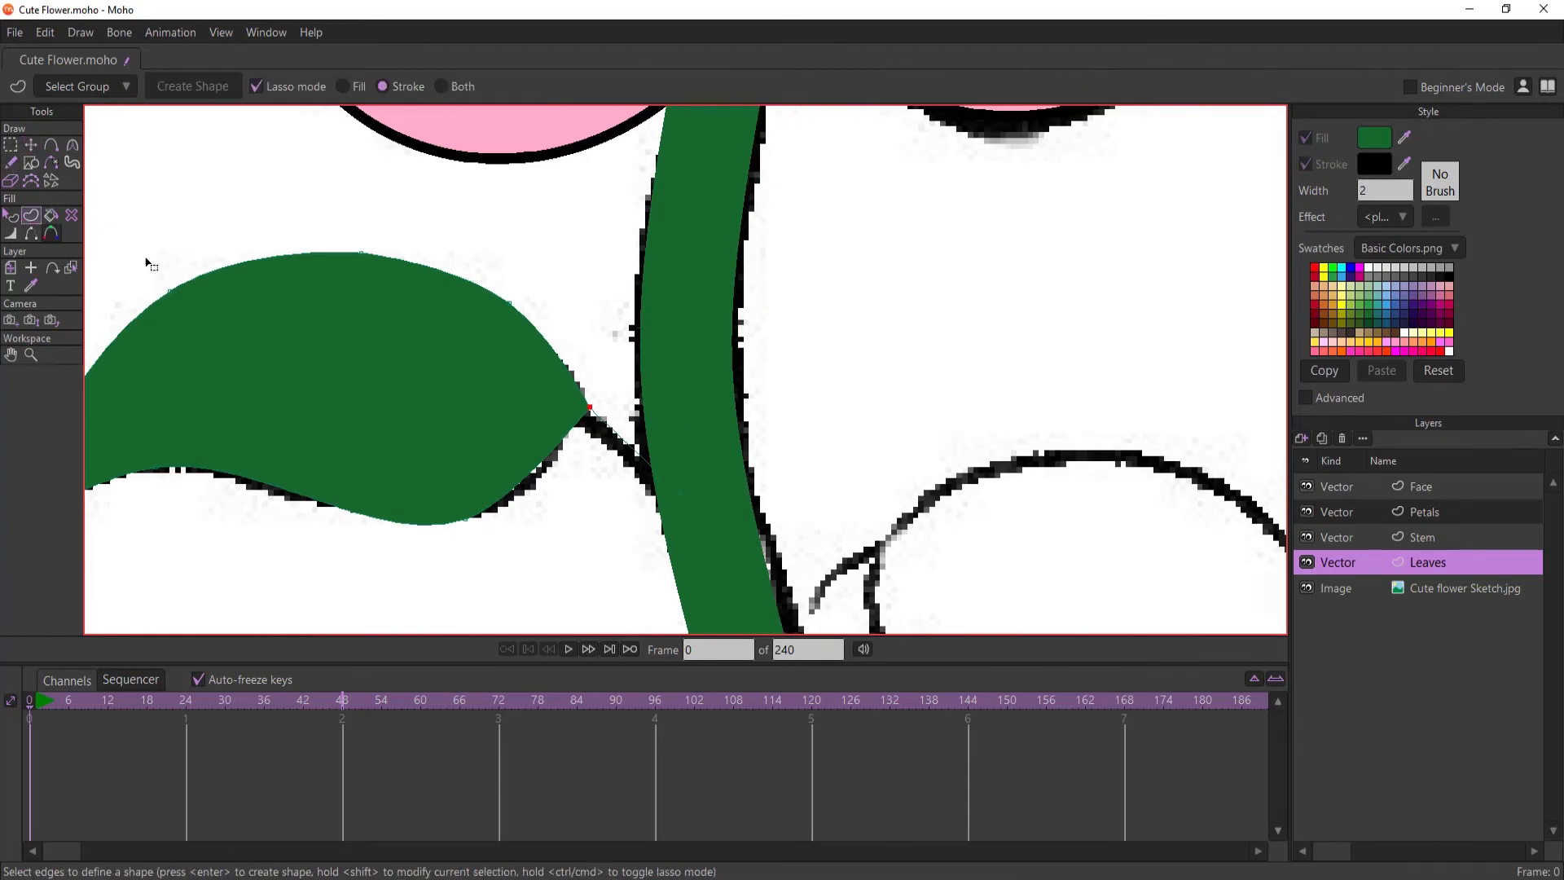
pyautogui.click(623, 448)
pyautogui.moveTo(1403, 166); pyautogui.dragTo(1386, 140)
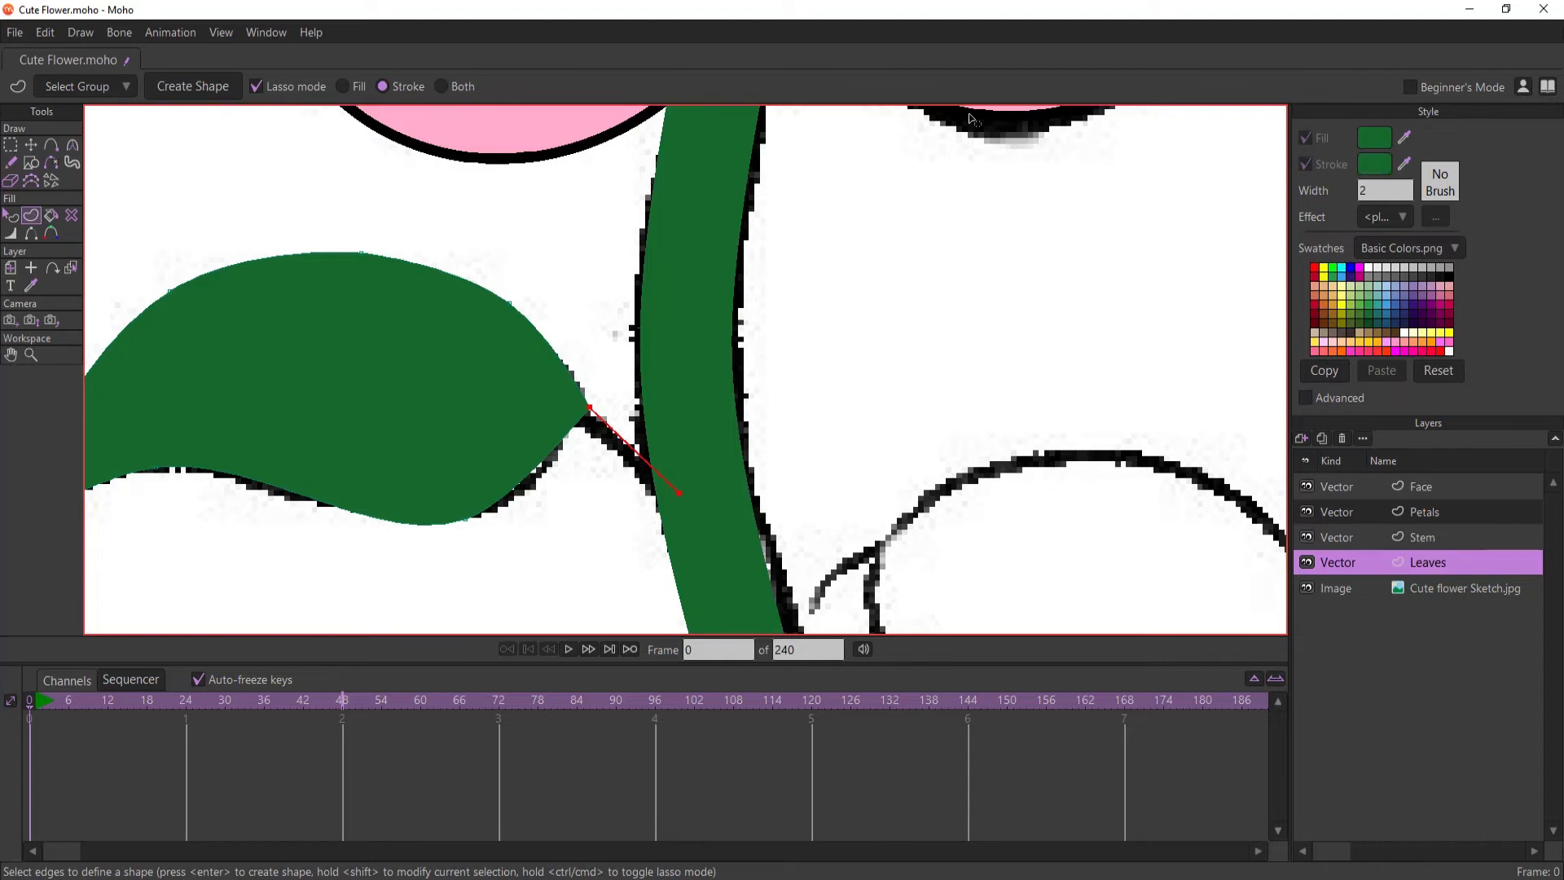
pyautogui.click(193, 85)
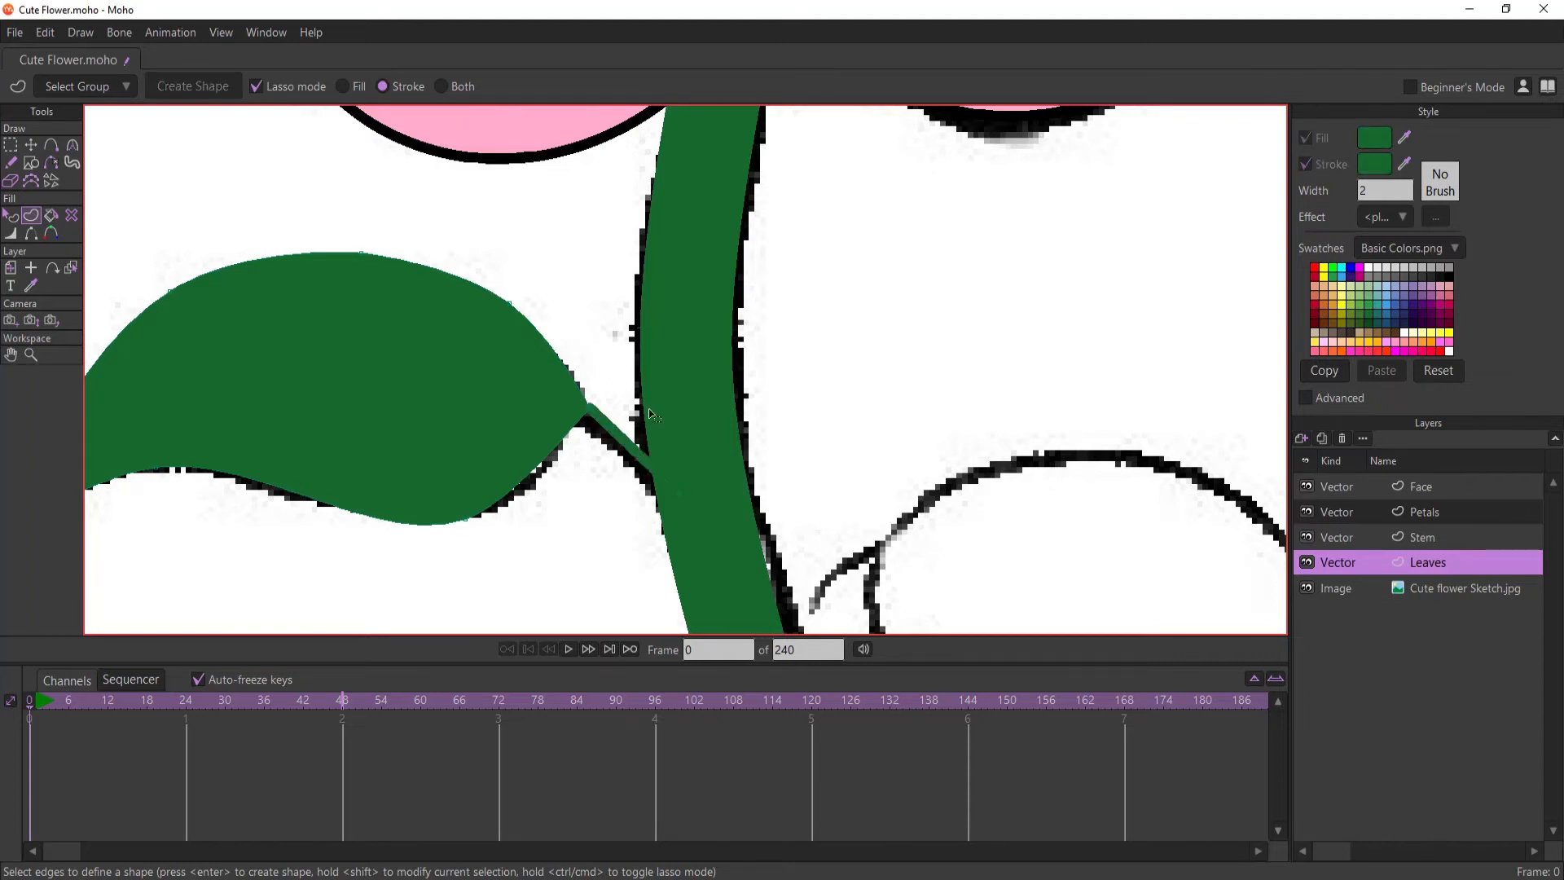
# - Select all points of the left leaf and its stalk, duplicate them, and move the copy towards the sketched right leaf
pyautogui.scroll(3, 537, 385)
pyautogui.scroll(-3, 613, 395)
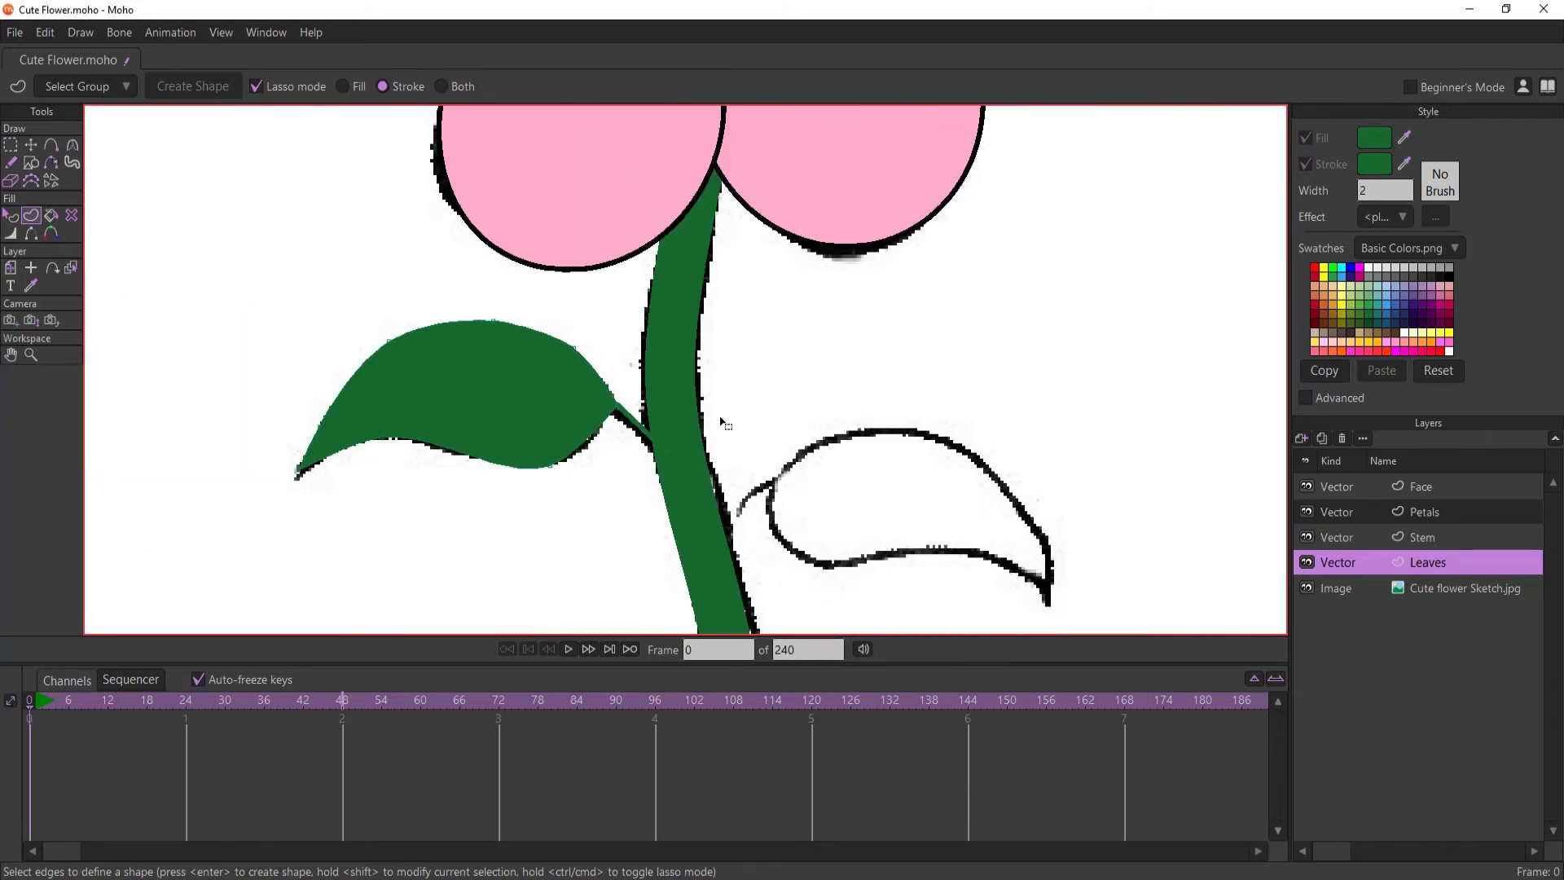
pyautogui.click(10, 145)
pyautogui.moveTo(213, 256)
pyautogui.mouseDown()
pyautogui.moveTo(157, 423)
pyautogui.moveTo(683, 445)
pyautogui.mouseUp()
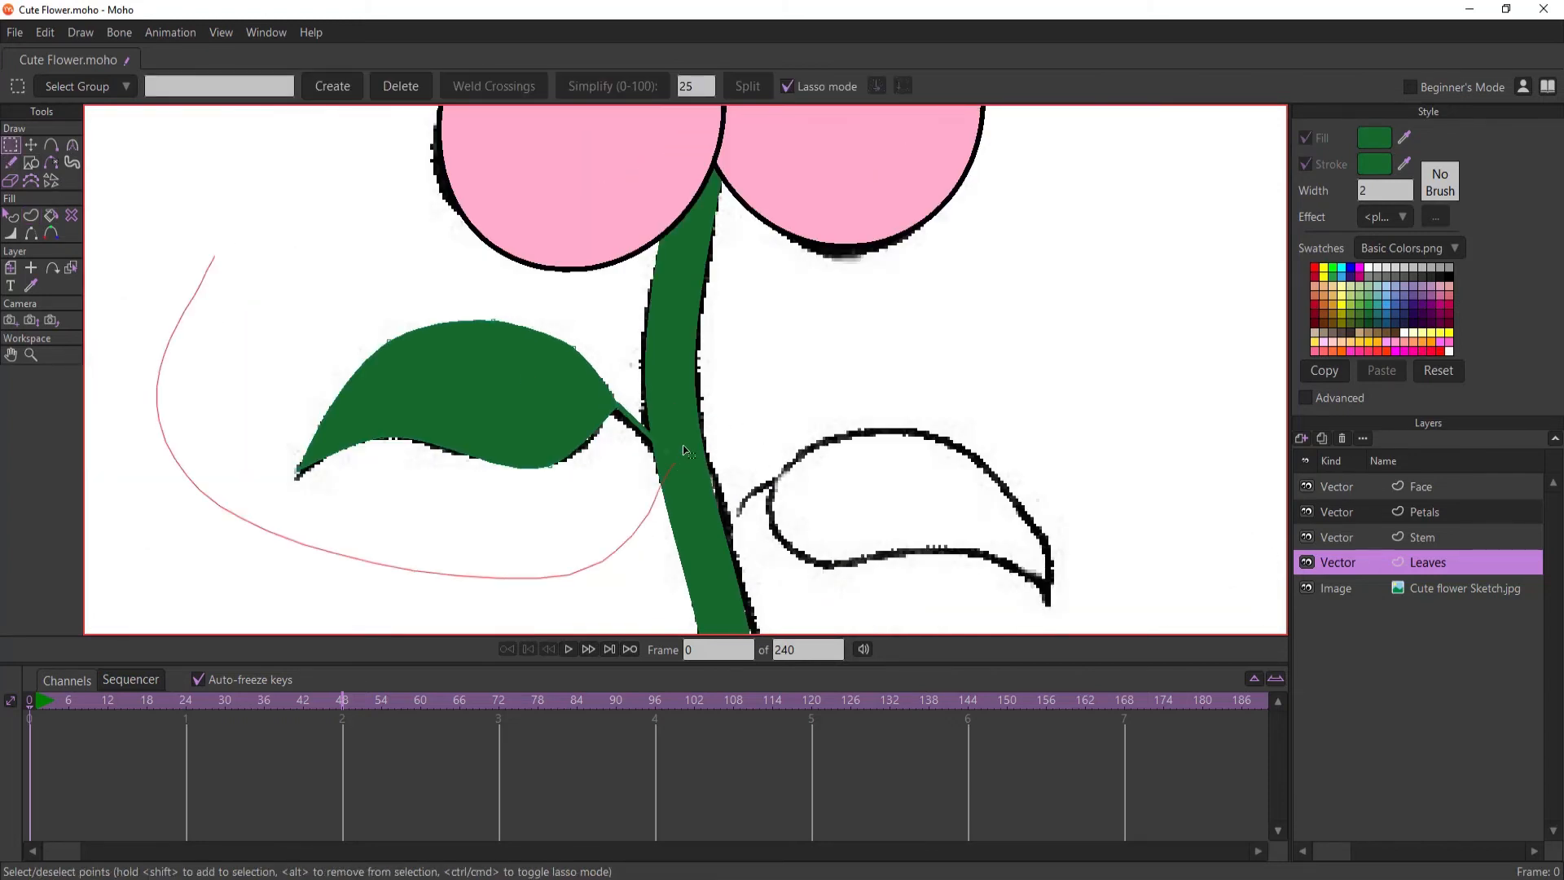
pyautogui.moveTo(233, 359)
pyautogui.mouseDown()
pyautogui.moveTo(351, 536)
pyautogui.moveTo(441, 294)
pyautogui.moveTo(308, 312)
pyautogui.mouseUp()
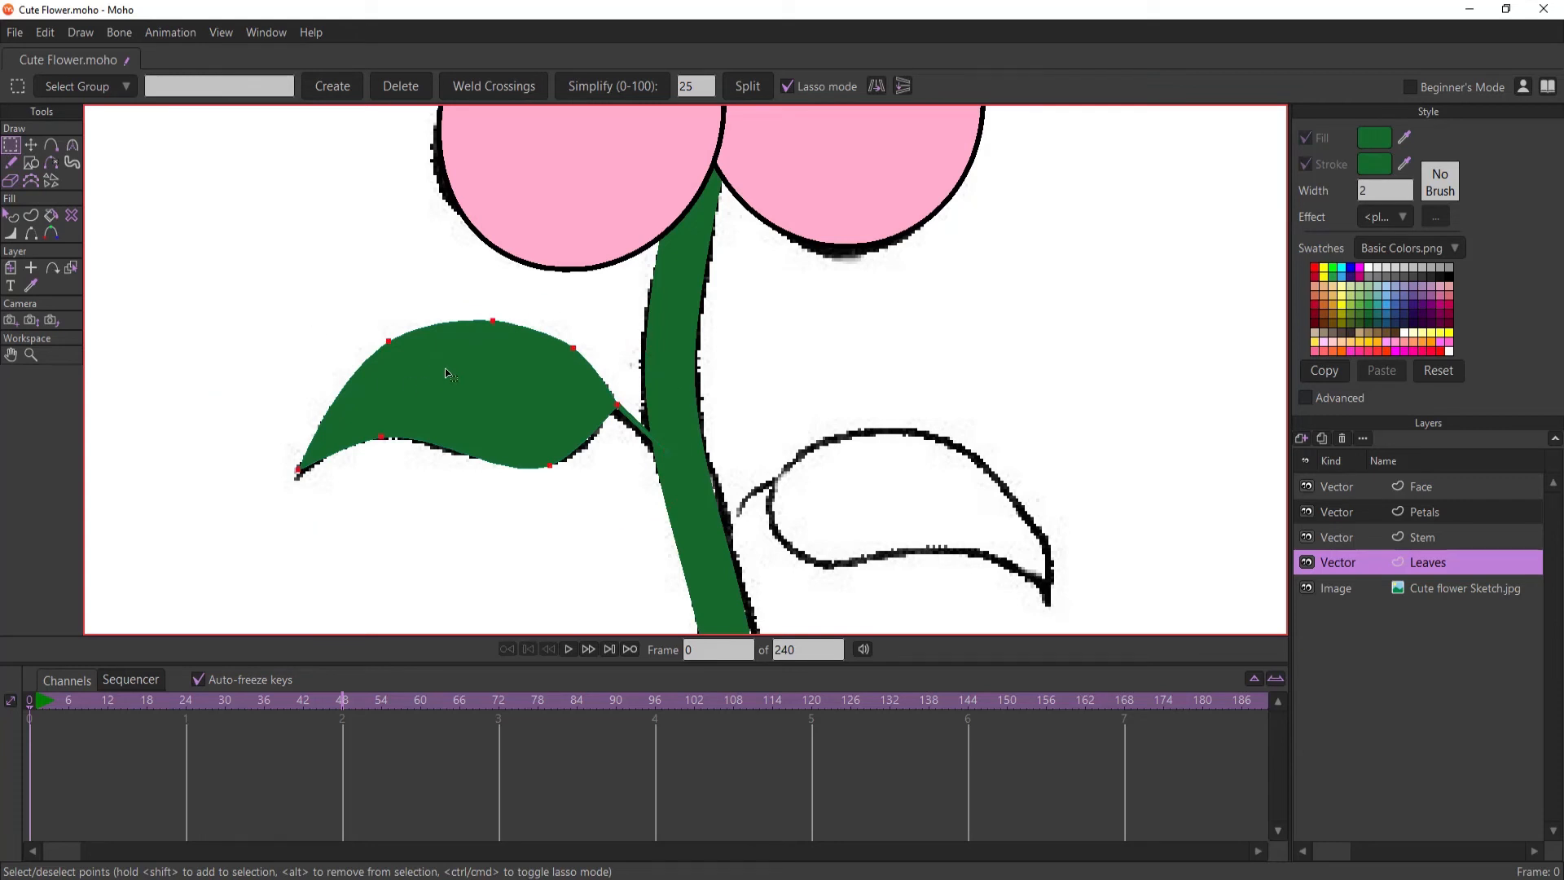
pyautogui.moveTo(466, 320)
pyautogui.mouseDown()
pyautogui.moveTo(580, 562)
pyautogui.moveTo(396, 300)
pyautogui.mouseUp()
pyautogui.hotkey('ctrl', 'c')
pyautogui.hotkey('ctrl', 'v')
pyautogui.moveTo(540, 392); pyautogui.dragTo(733, 402)
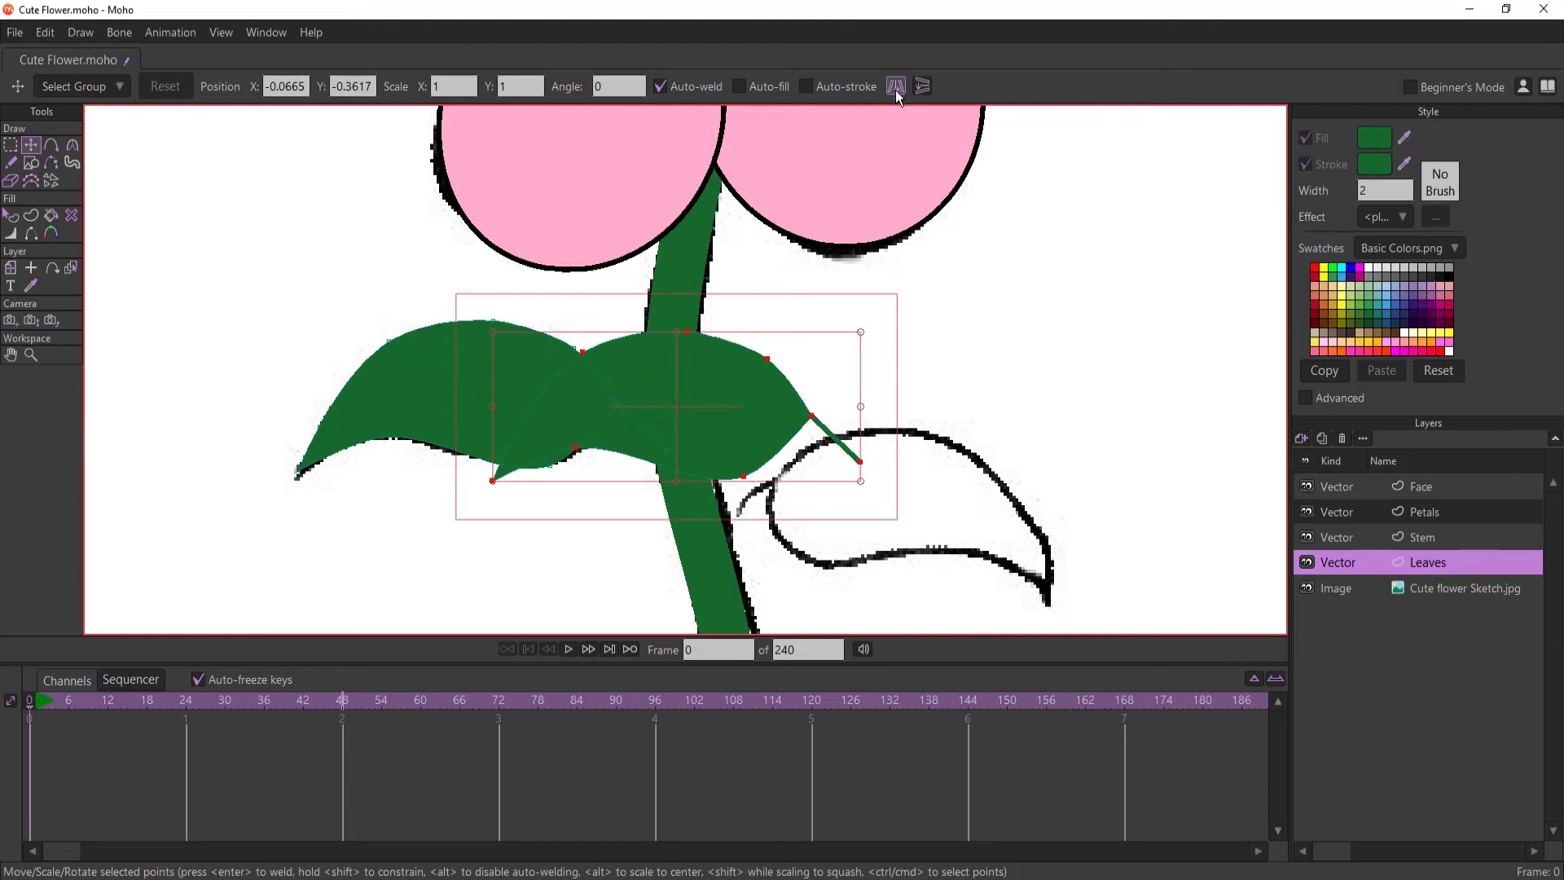
# - Flip the copied leaf horizontally, then move and rotate it onto the sketched right leaf with its stalk meeting the stem
pyautogui.click(896, 89)
pyautogui.scroll(-3, 765, 228)
pyautogui.moveTo(753, 322)
pyautogui.mouseDown()
pyautogui.moveTo(861, 376)
pyautogui.moveTo(865, 350)
pyautogui.moveTo(924, 407)
pyautogui.mouseUp()
pyautogui.moveTo(861, 364); pyautogui.dragTo(865, 368)
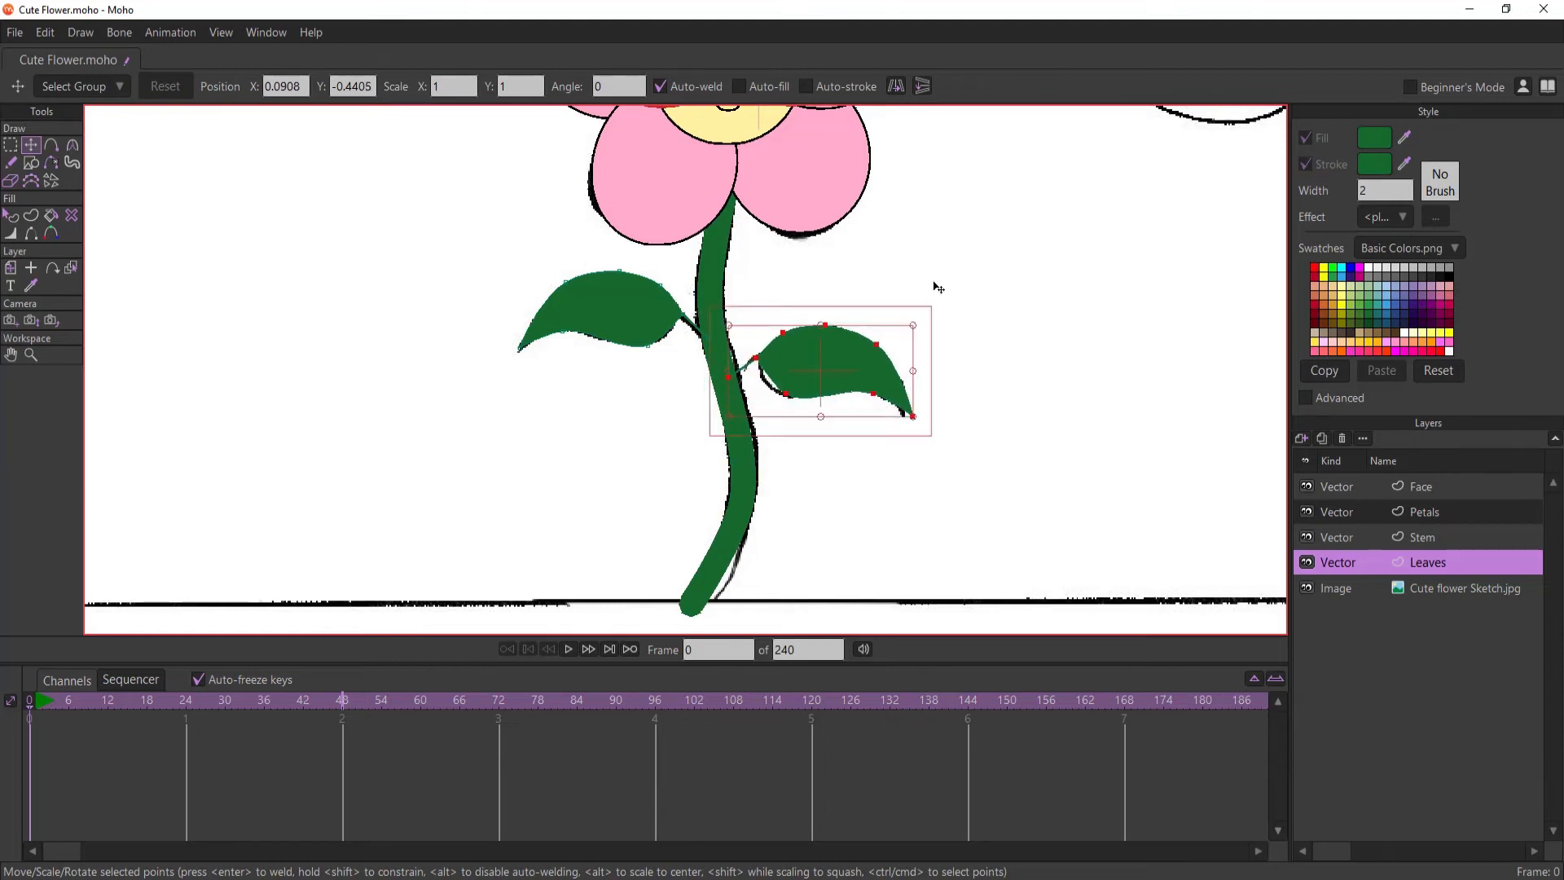
# - Adjust the right leaf's stalk joint, tip and edge points so its outline matches the sketched leaf
pyautogui.click(938, 310)
pyautogui.scroll(3, 938, 349)
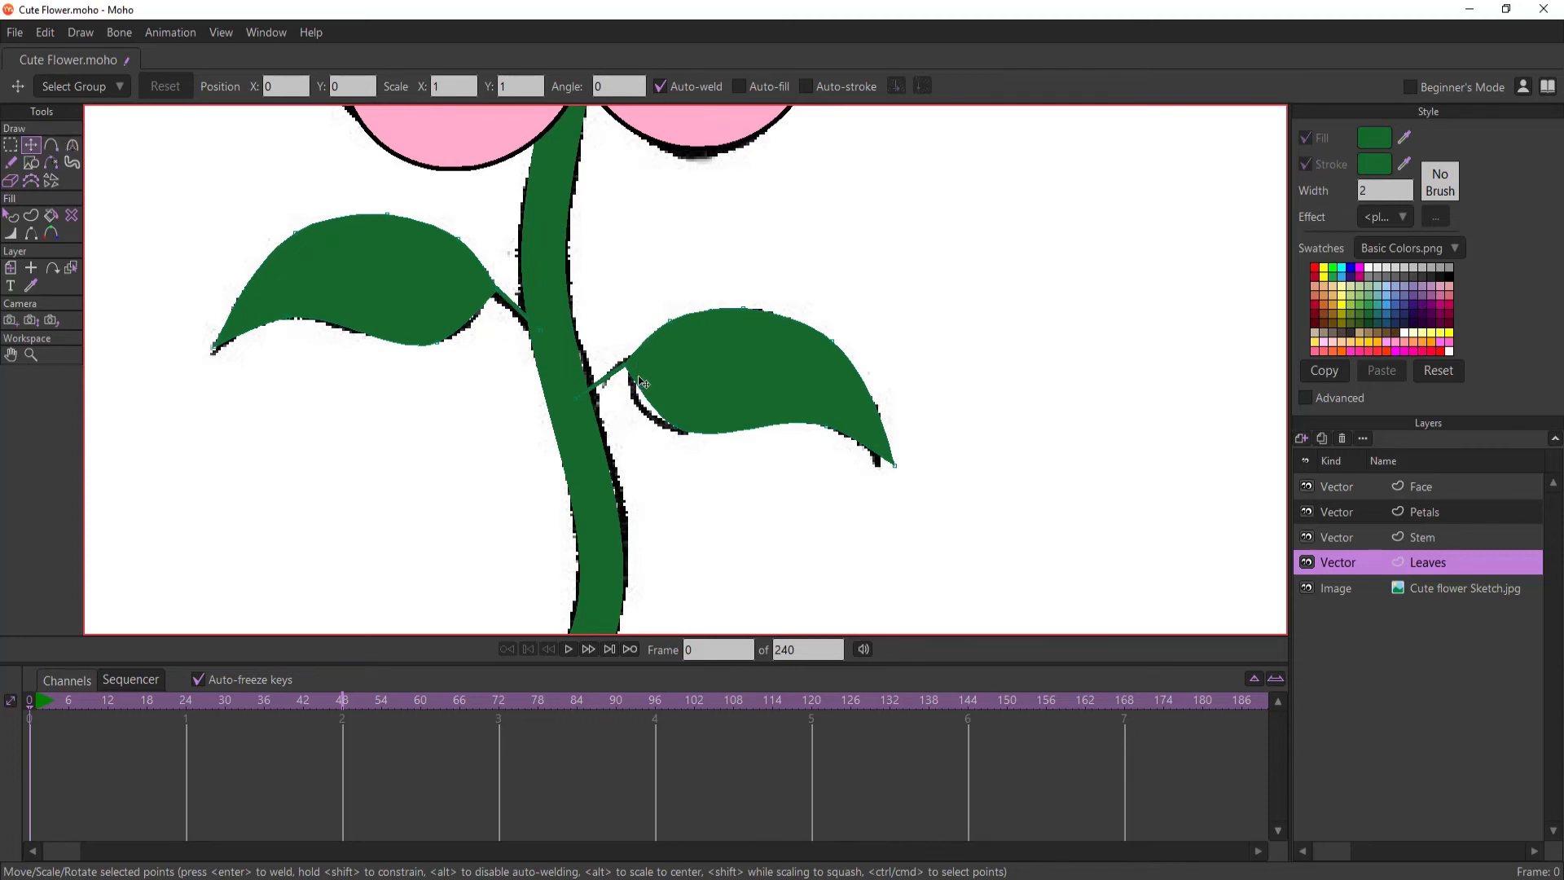
pyautogui.scroll(3, 642, 377)
pyautogui.moveTo(609, 353); pyautogui.dragTo(590, 359)
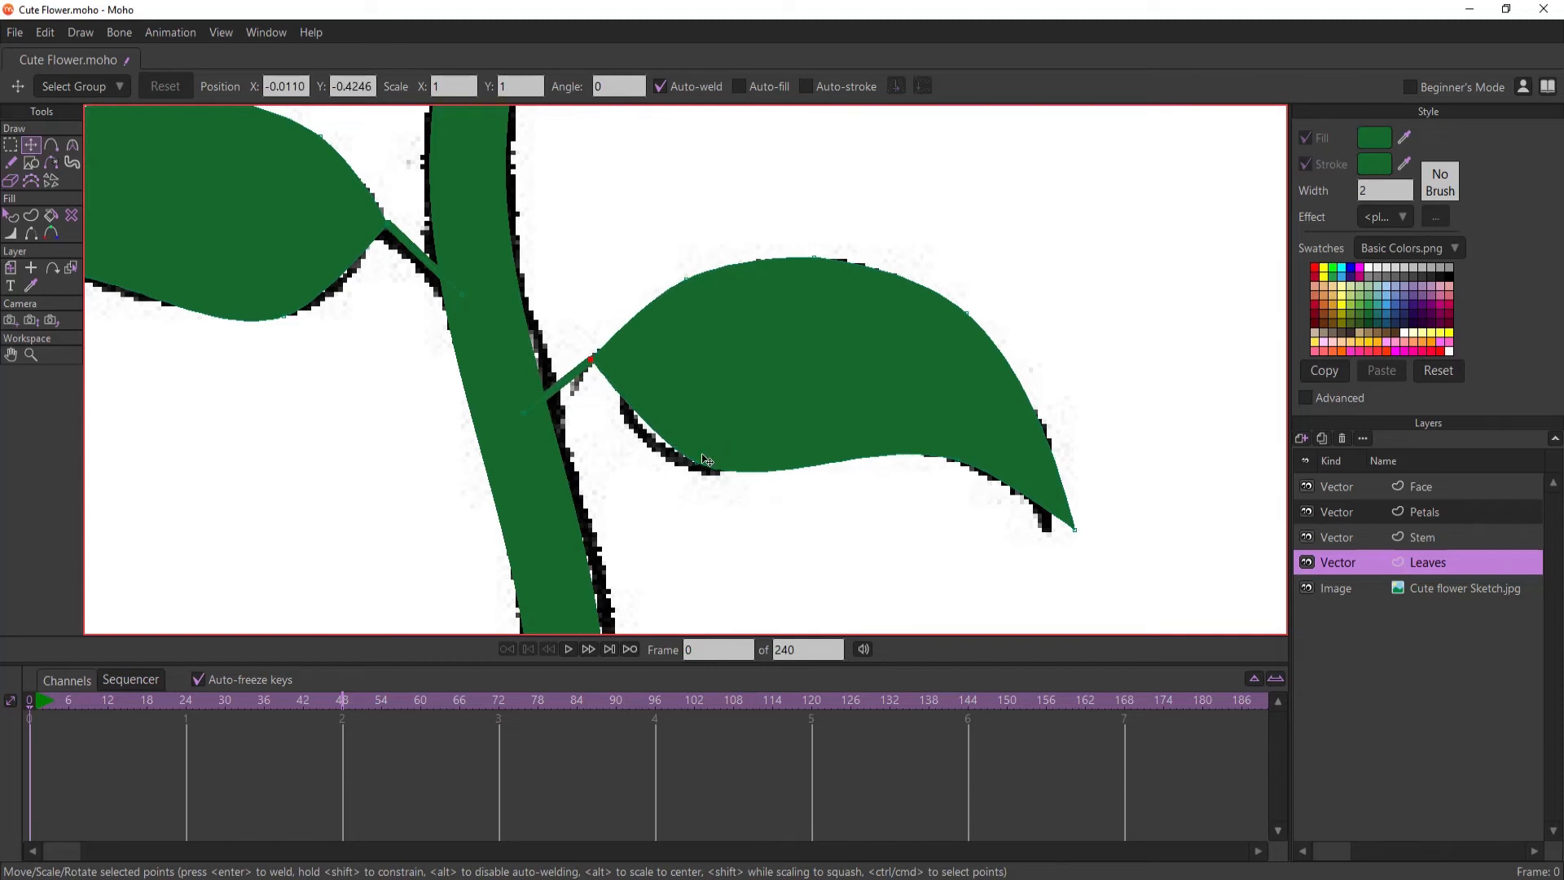
pyautogui.moveTo(707, 460); pyautogui.dragTo(675, 459)
pyautogui.moveTo(963, 459); pyautogui.dragTo(939, 449)
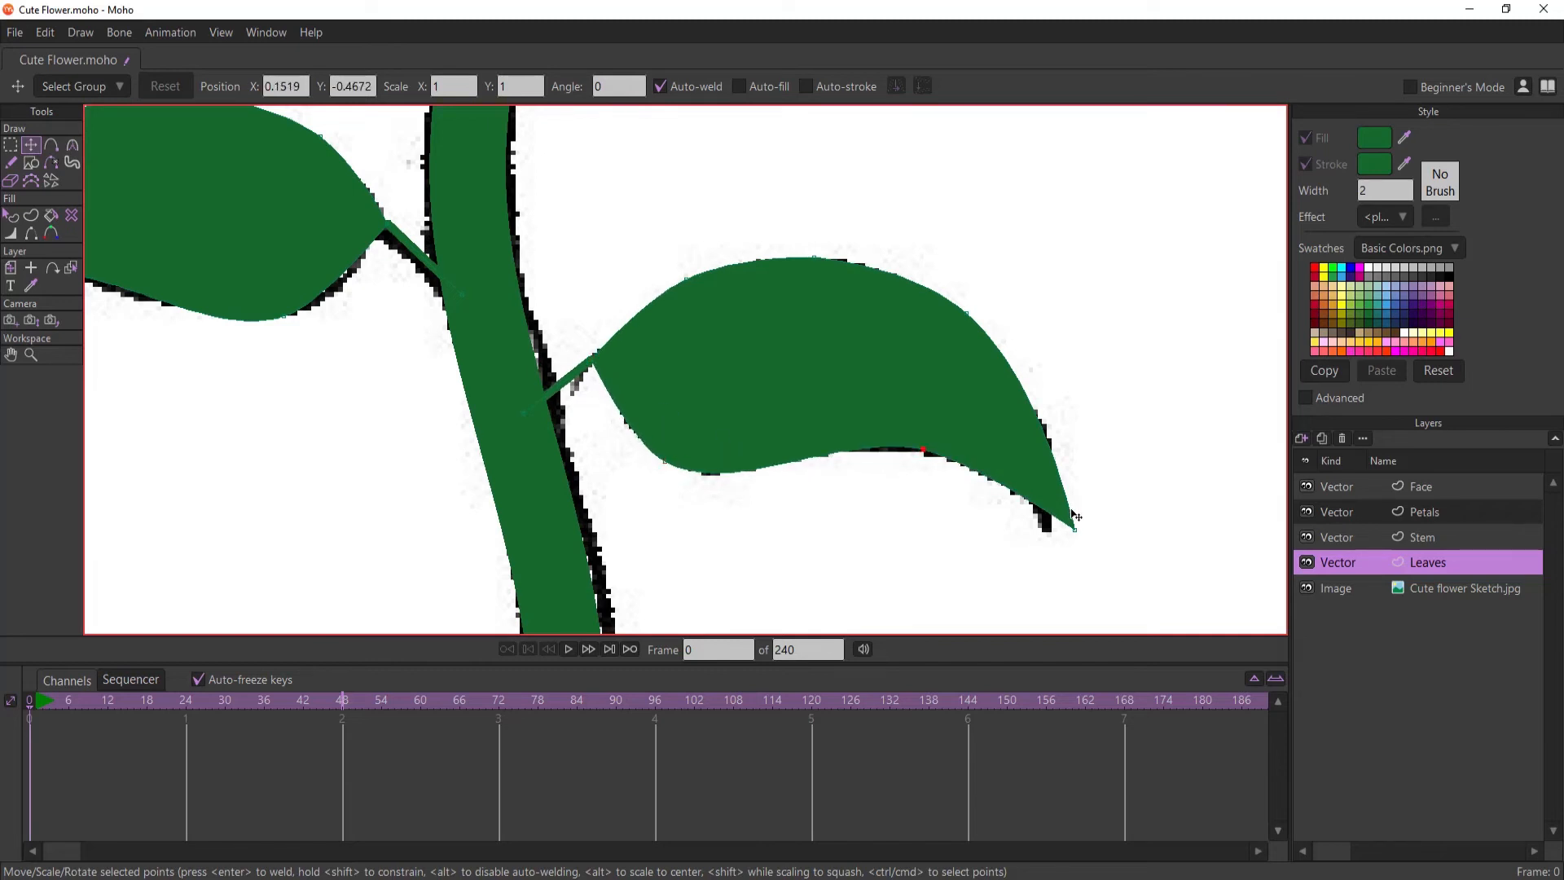
pyautogui.moveTo(1076, 528)
pyautogui.mouseDown()
pyautogui.moveTo(1033, 531)
pyautogui.moveTo(1057, 523)
pyautogui.mouseUp()
pyautogui.moveTo(960, 315); pyautogui.dragTo(1006, 372)
pyautogui.moveTo(811, 276); pyautogui.dragTo(826, 267)
pyautogui.scroll(-4, 827, 267)
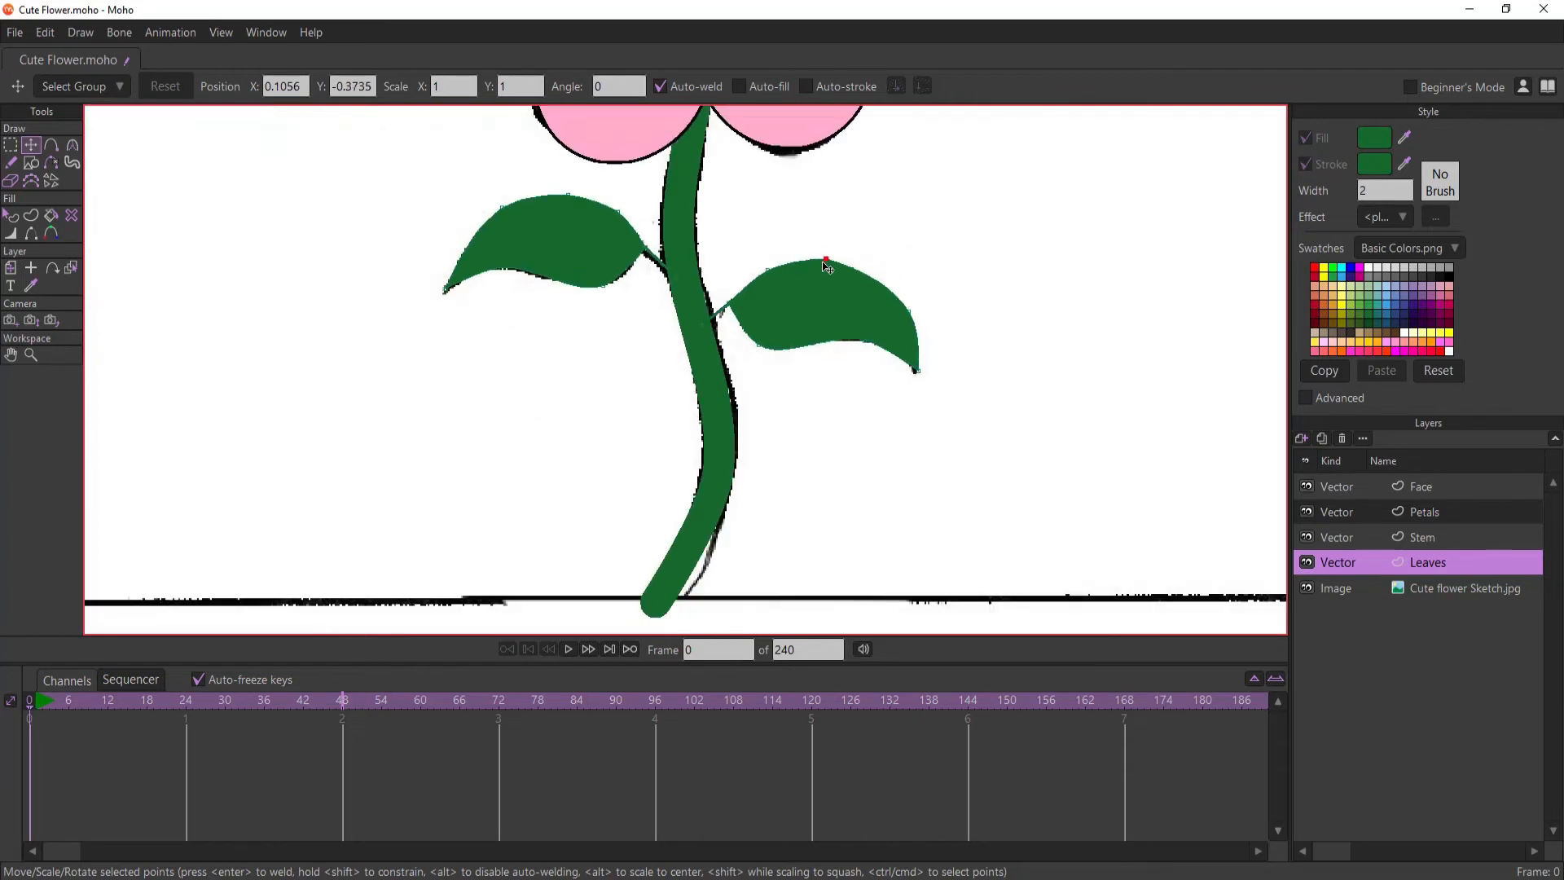
pyautogui.scroll(-8, 827, 267)
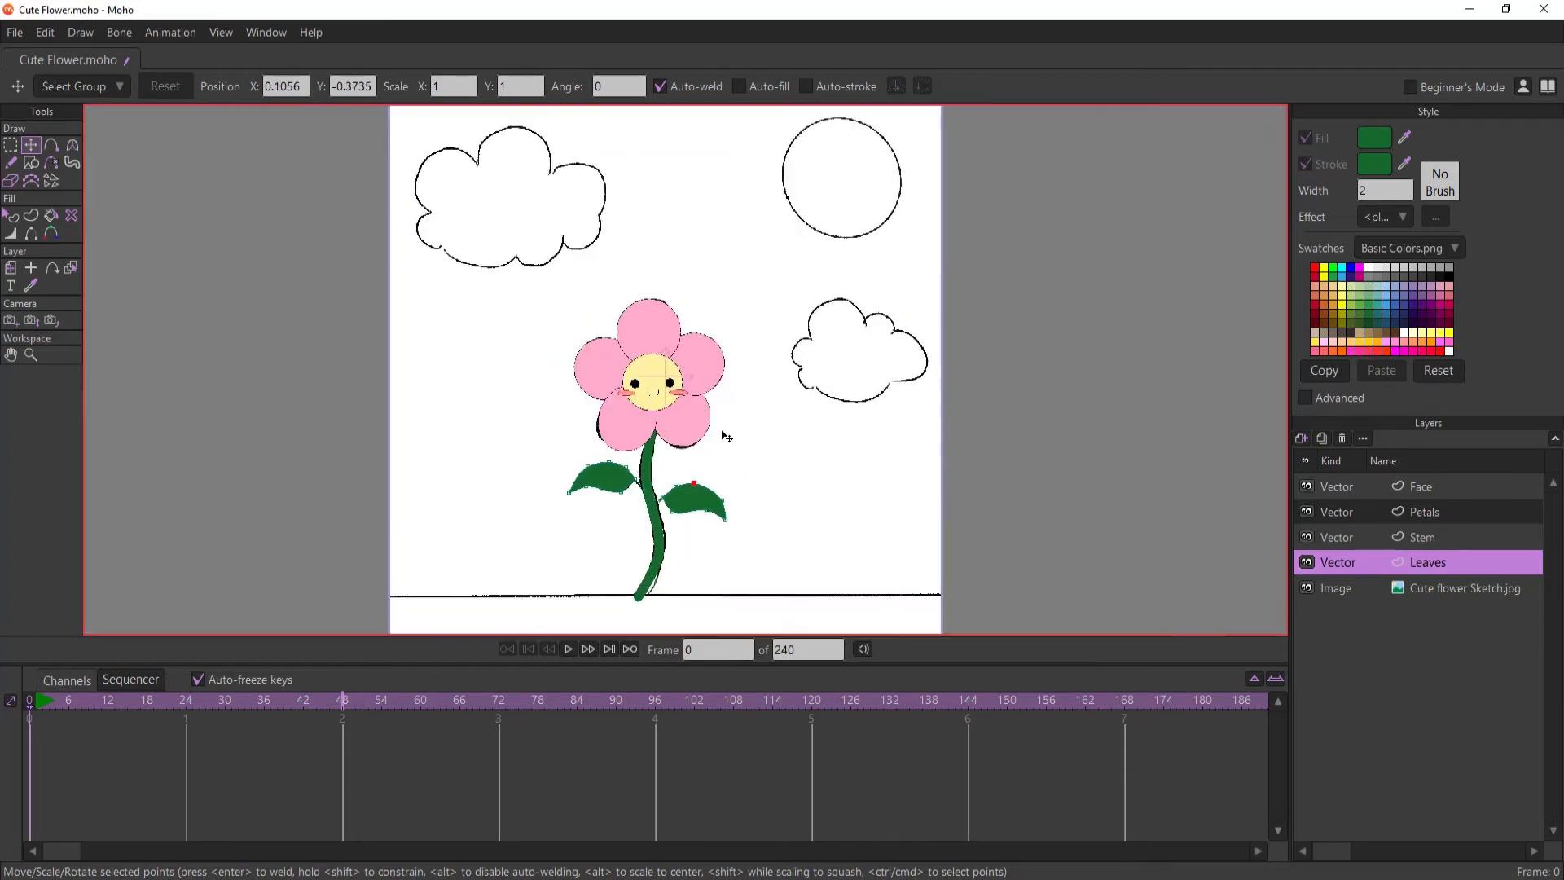
pyautogui.scroll(3, 725, 436)
pyautogui.scroll(-4, 851, 353)
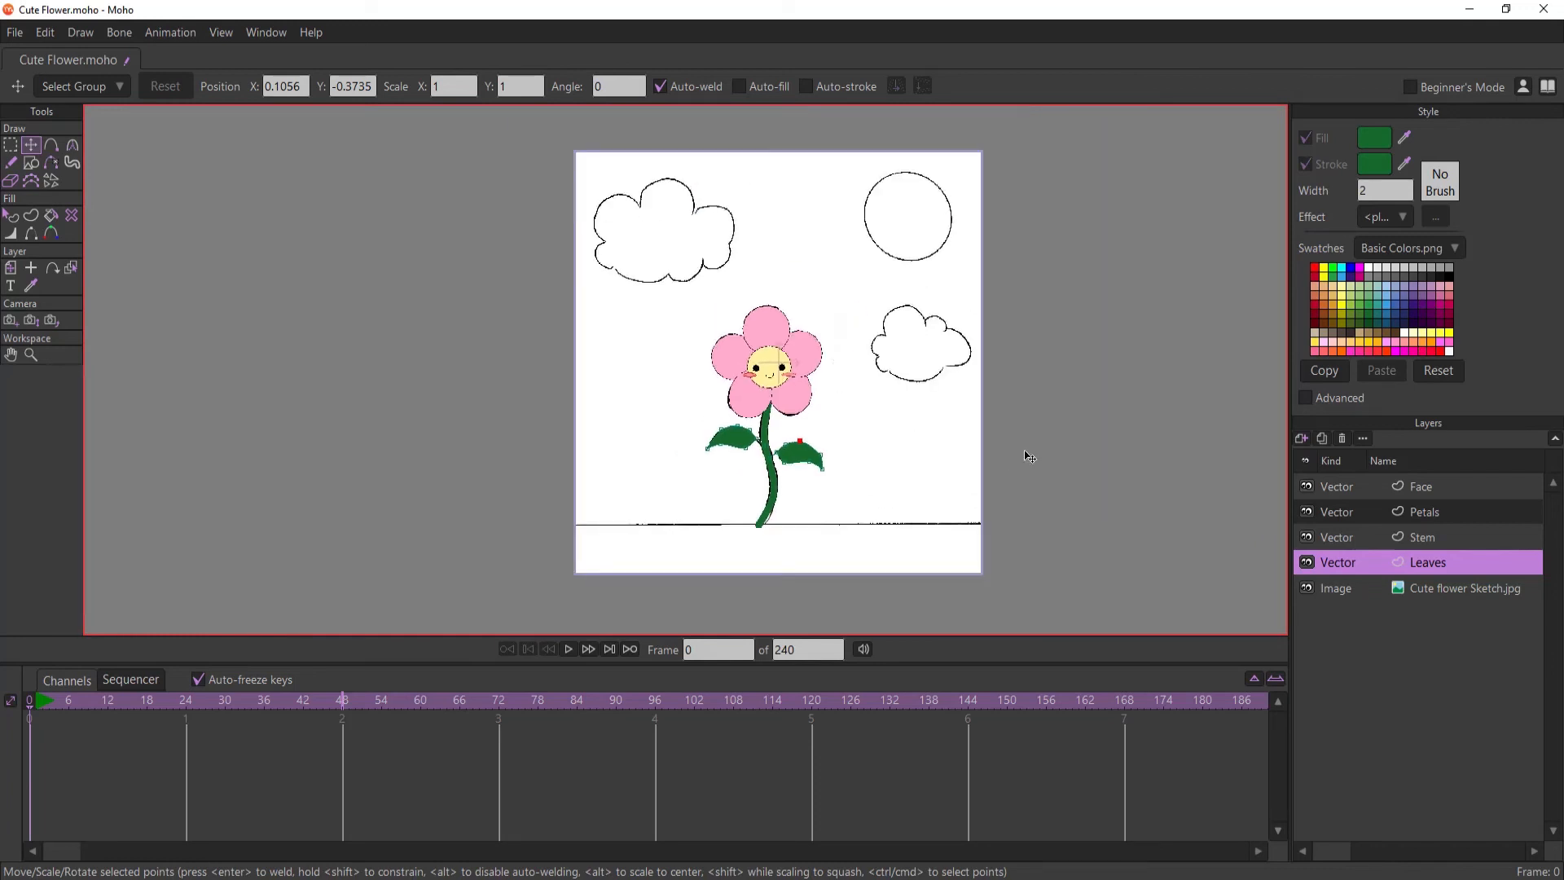
pyautogui.scroll(1, 1009, 438)
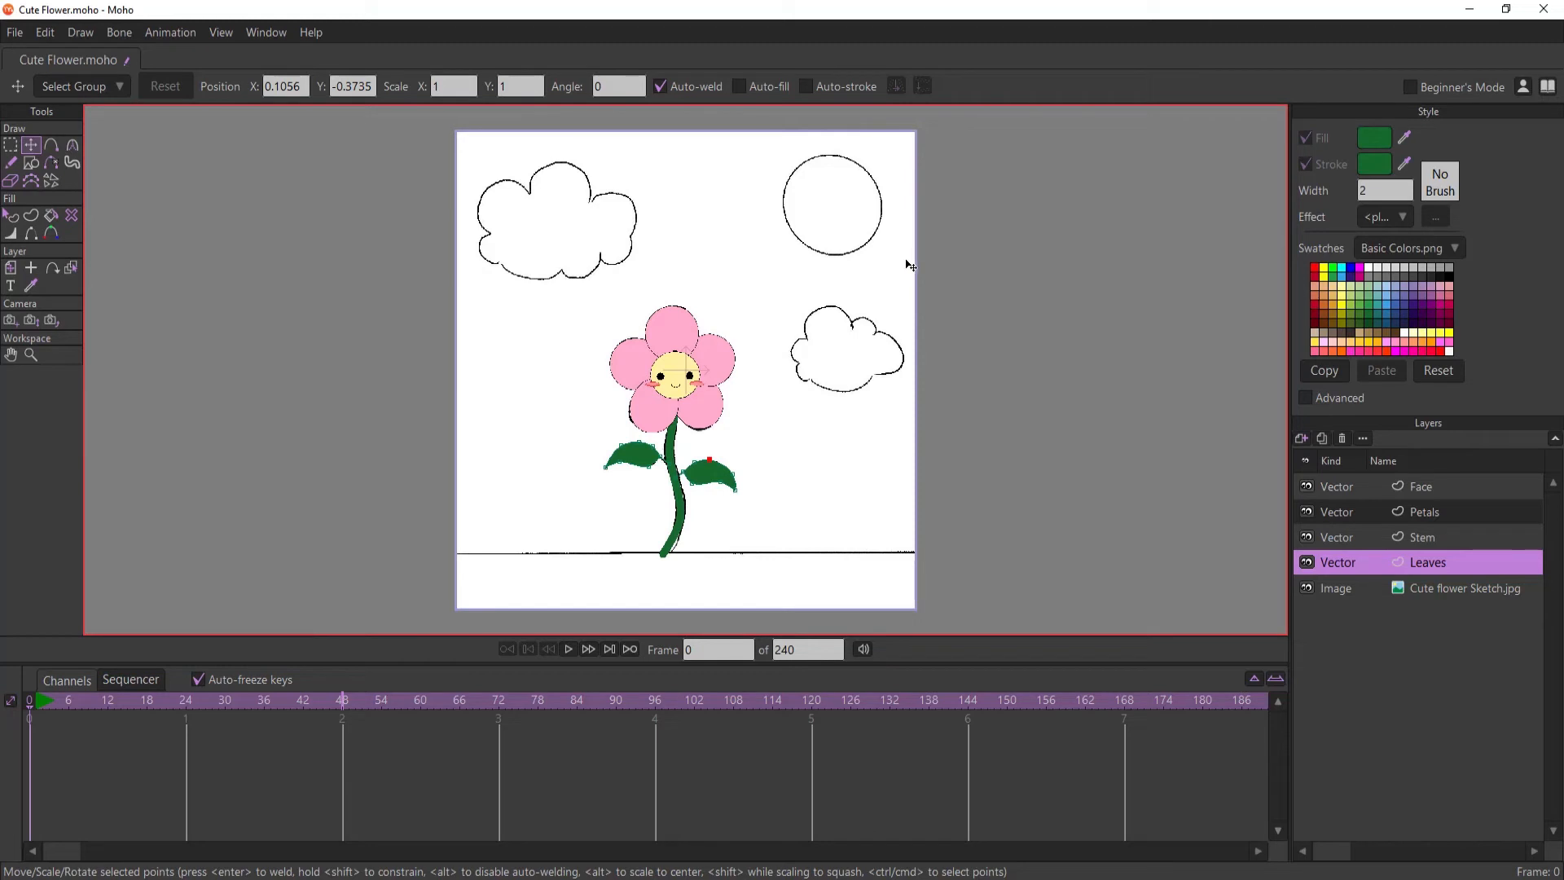
pyautogui.click(1299, 440)
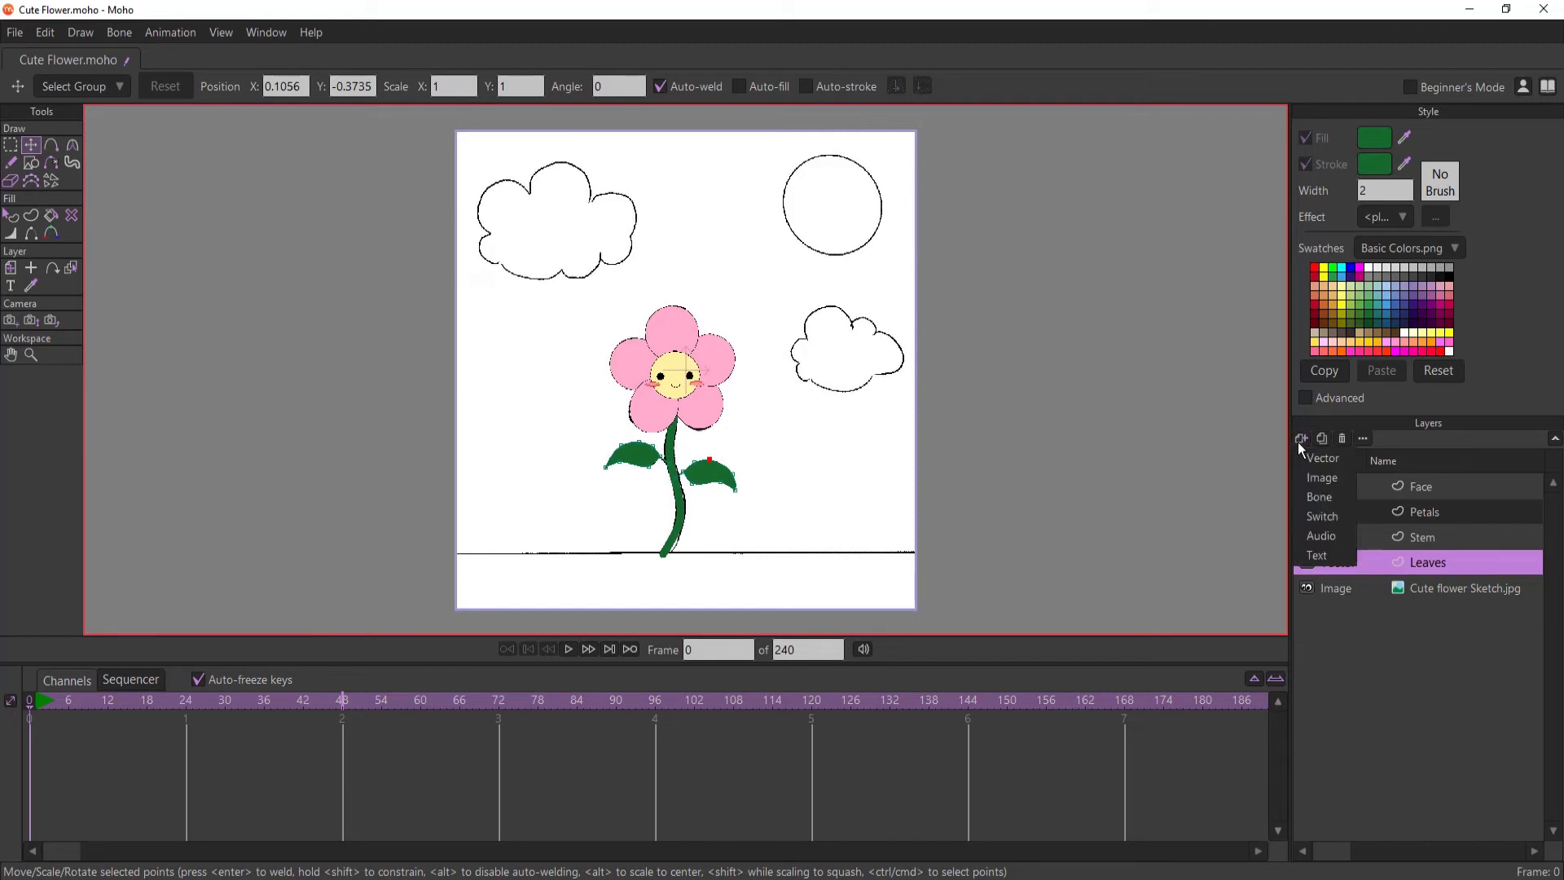
pyautogui.click(1307, 458)
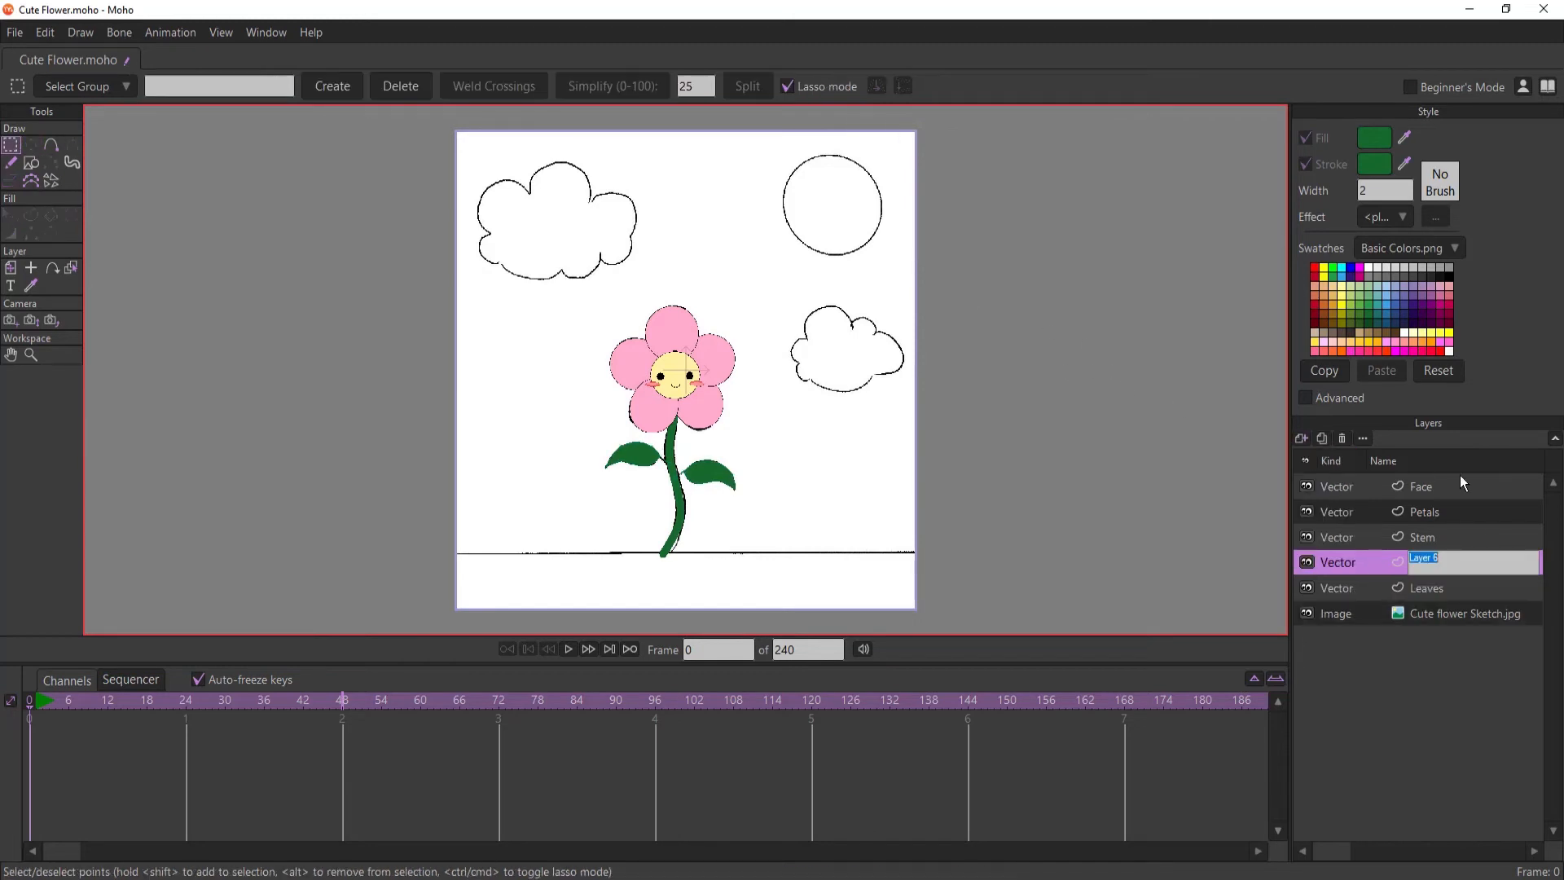
pyautogui.click(1377, 557)
pyautogui.hotkey('ctrl', 'z')
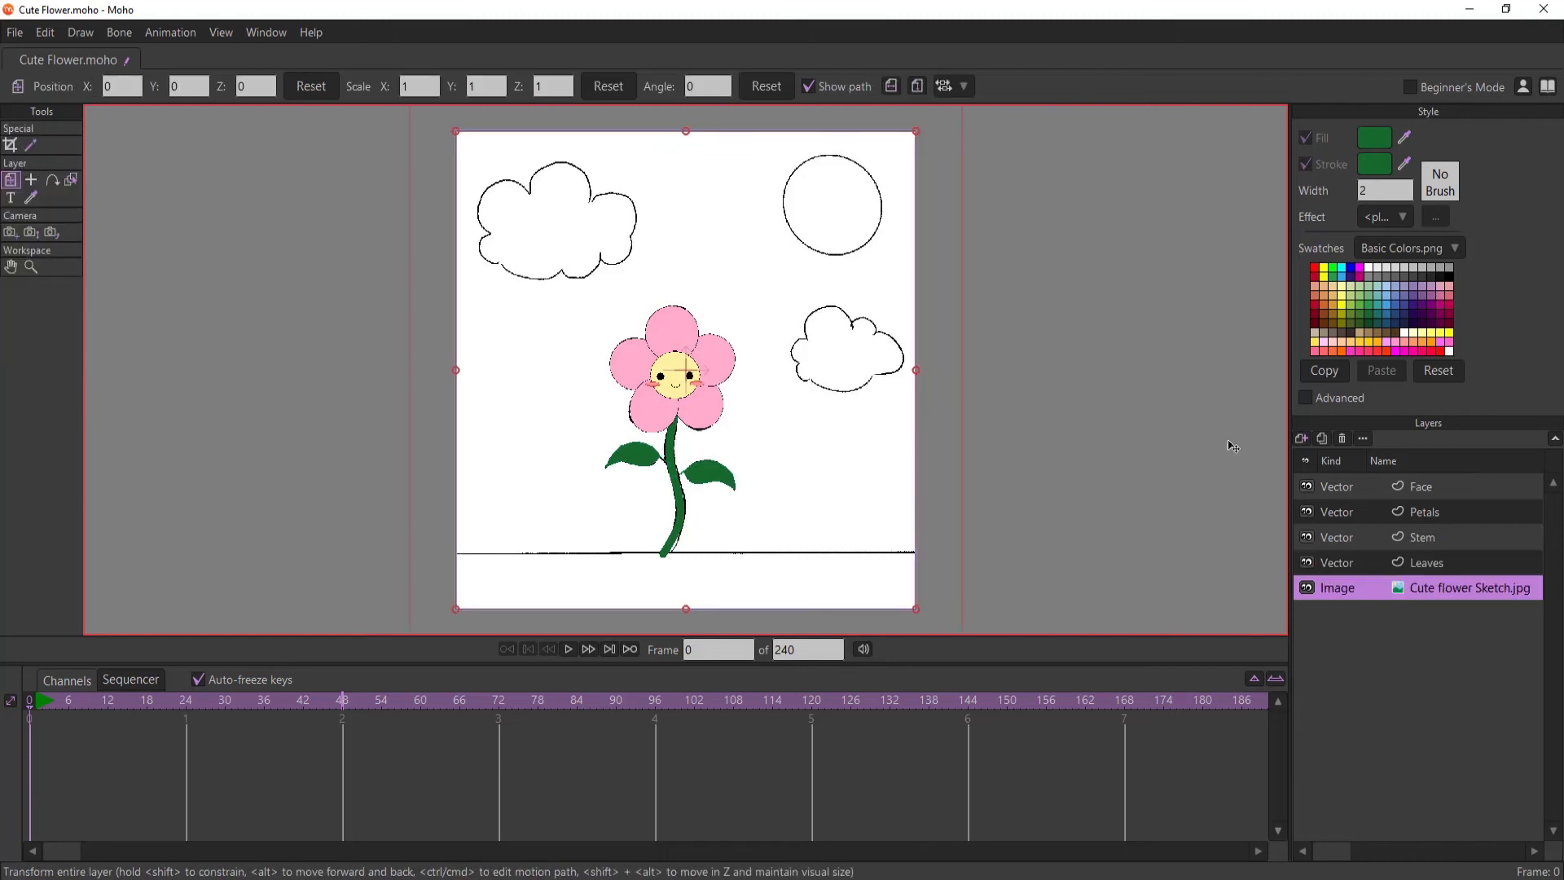
pyautogui.hotkey('ctrl', 'z')
# - Add four vector layers above the Face layer, named Background, Cloud 1, Cloud 2 and Grass
pyautogui.click(1299, 440)
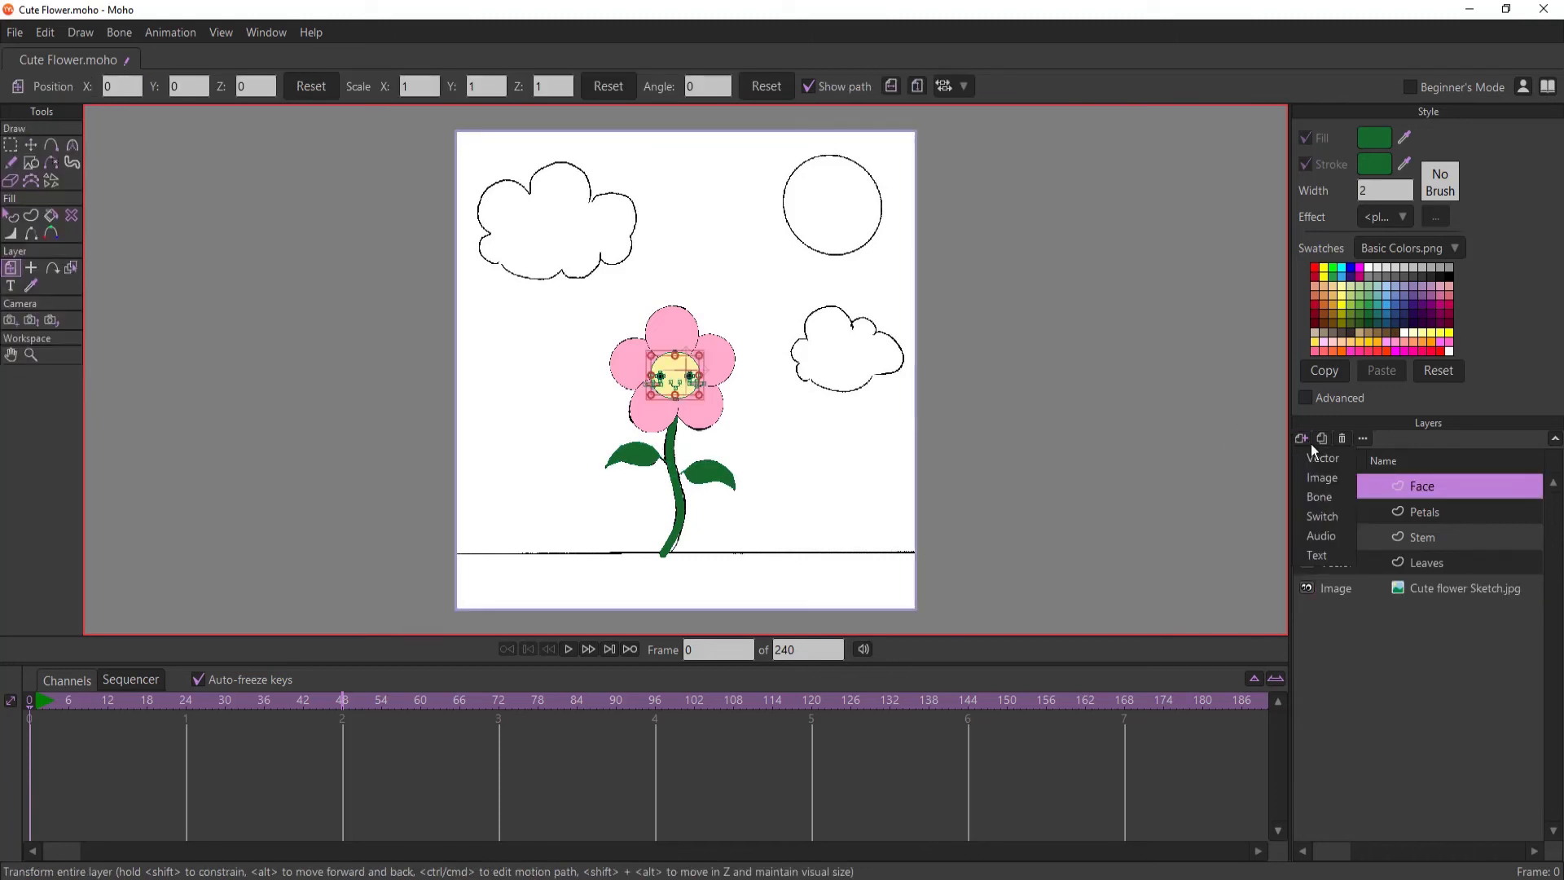
pyautogui.click(1313, 452)
pyautogui.write('Back')
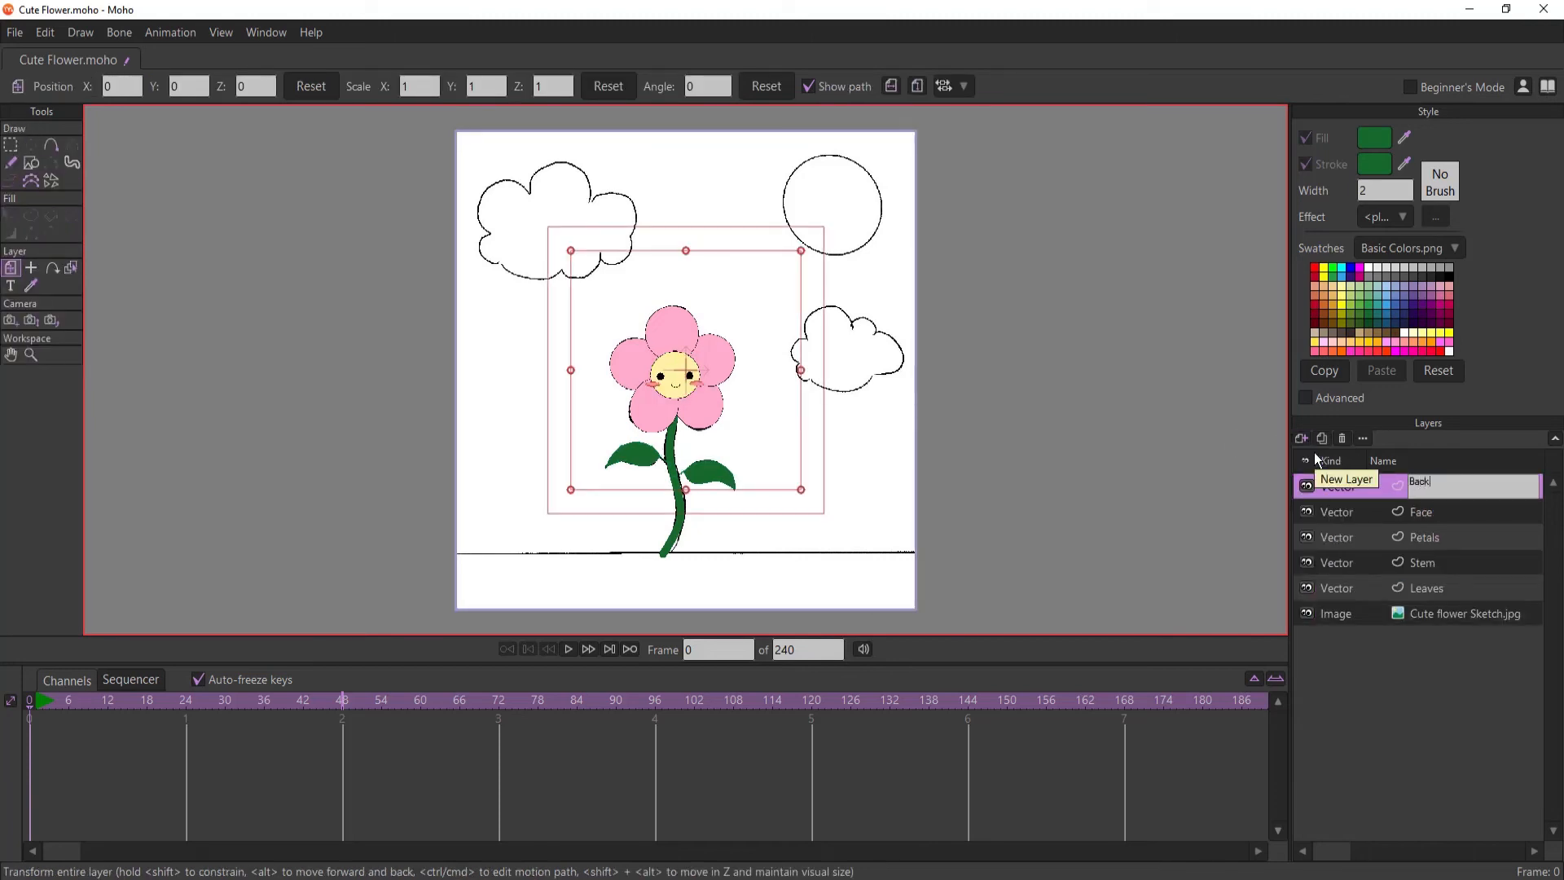
pyautogui.write('ground')
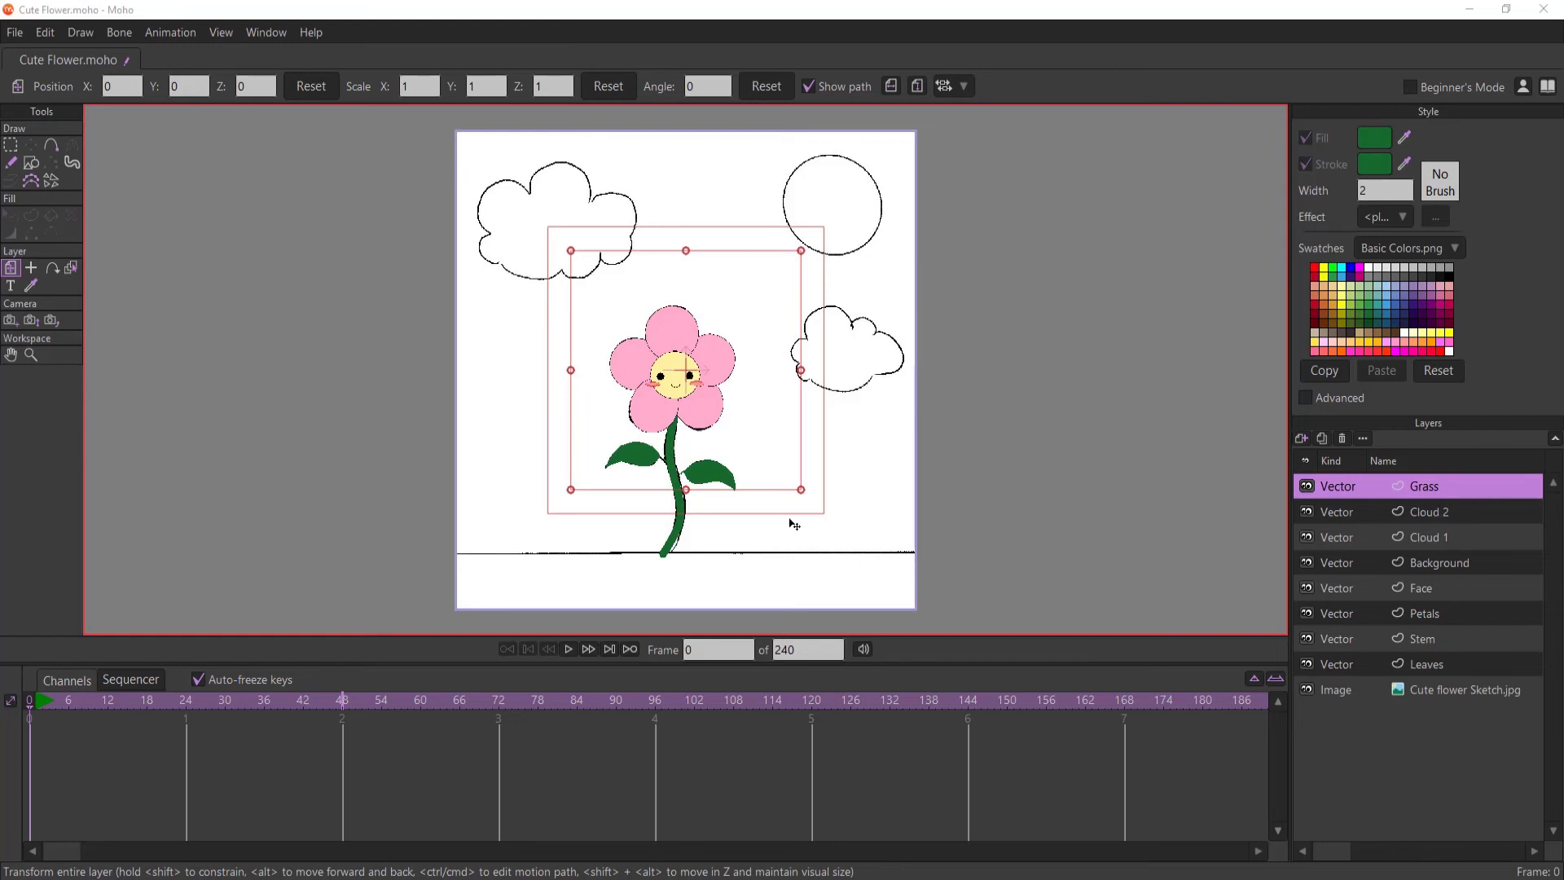
# - Draw a filled dark green rectangle on the Grass layer, from the sketched ground line down past the canvas bottom and beyond both sides
pyautogui.moveTo(790, 519); pyautogui.dragTo(807, 433)
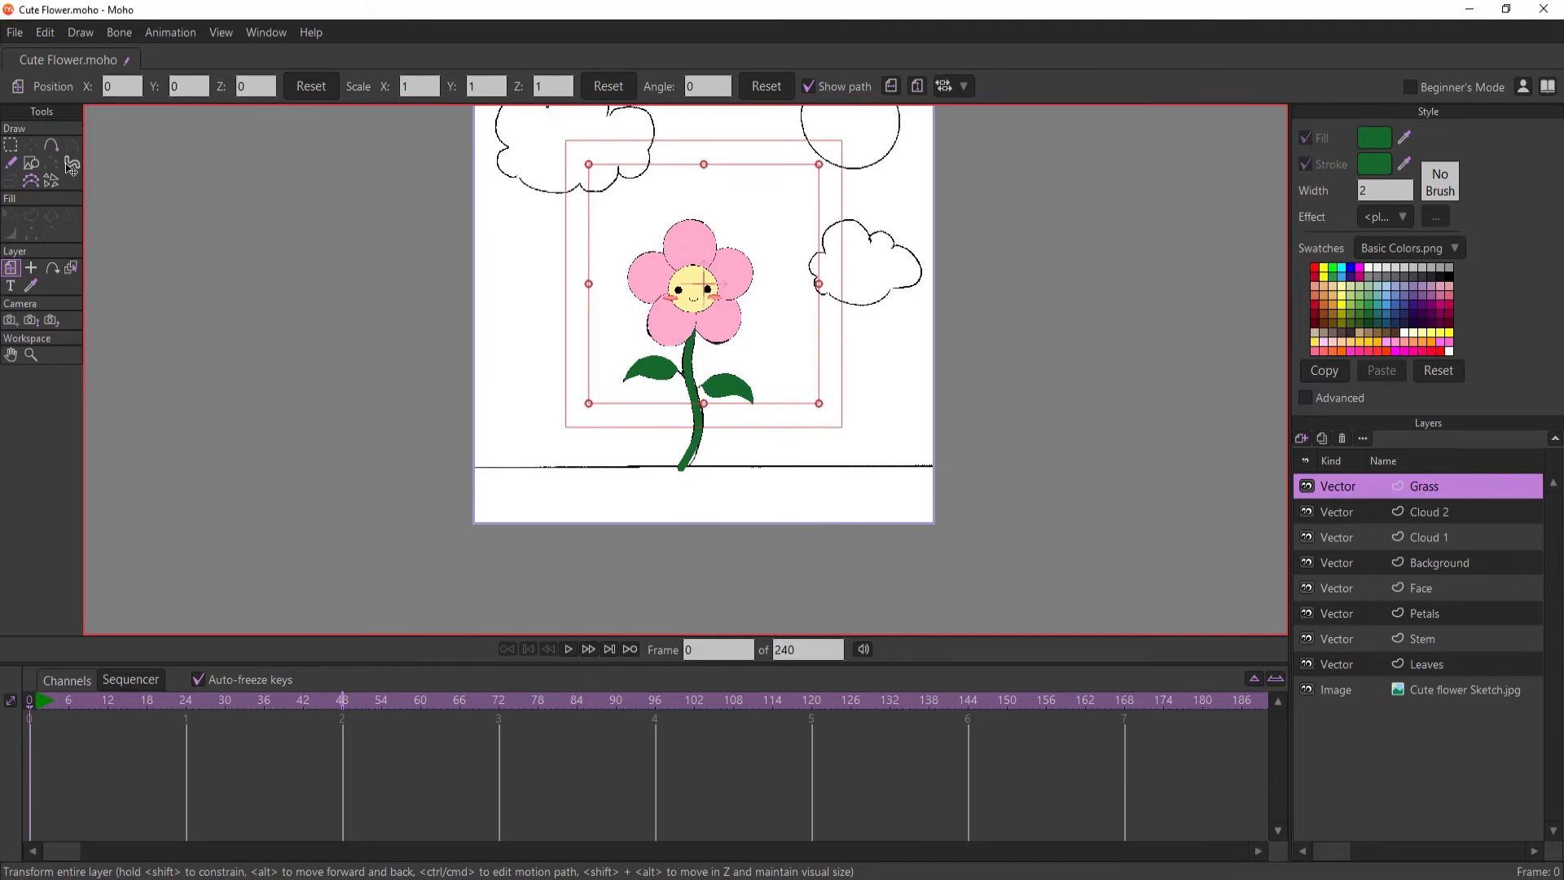
pyautogui.click(34, 167)
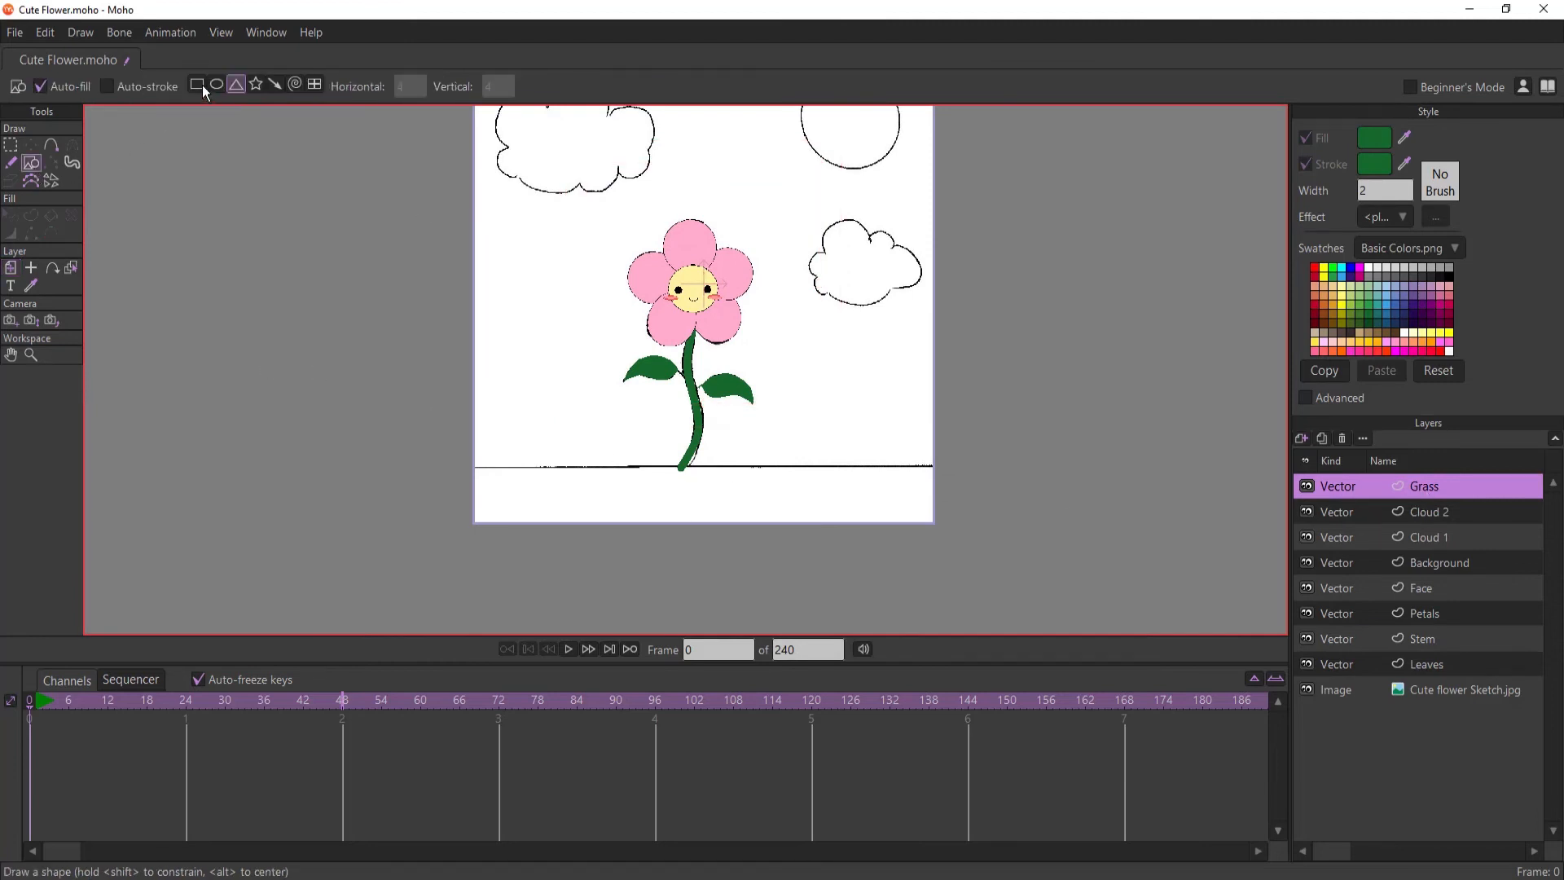
pyautogui.moveTo(439, 469); pyautogui.dragTo(1035, 559)
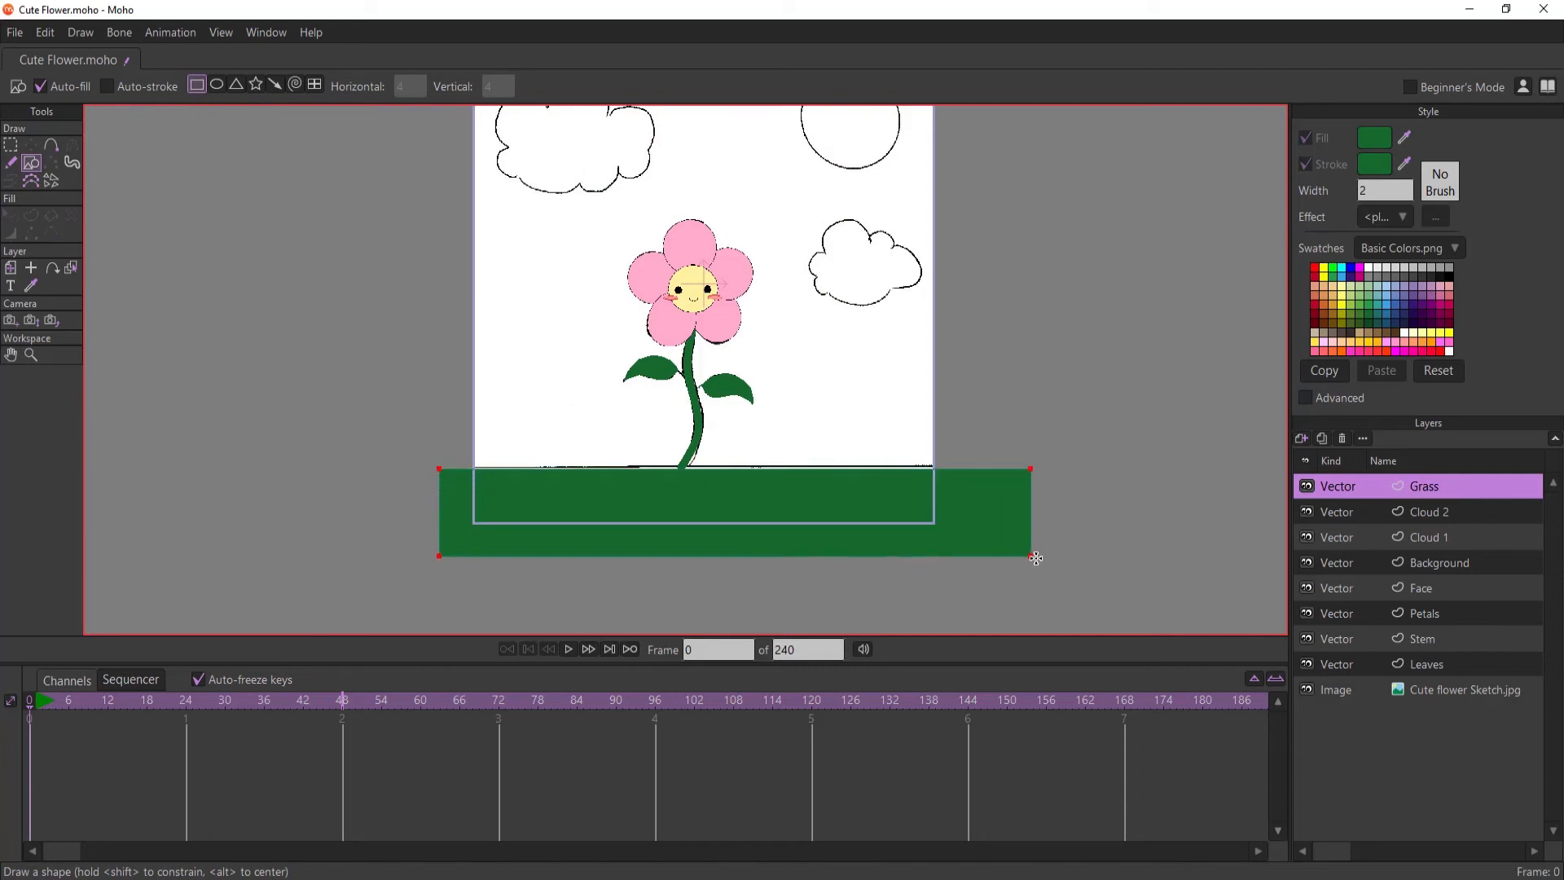
pyautogui.hotkey('ctrl', 'z')
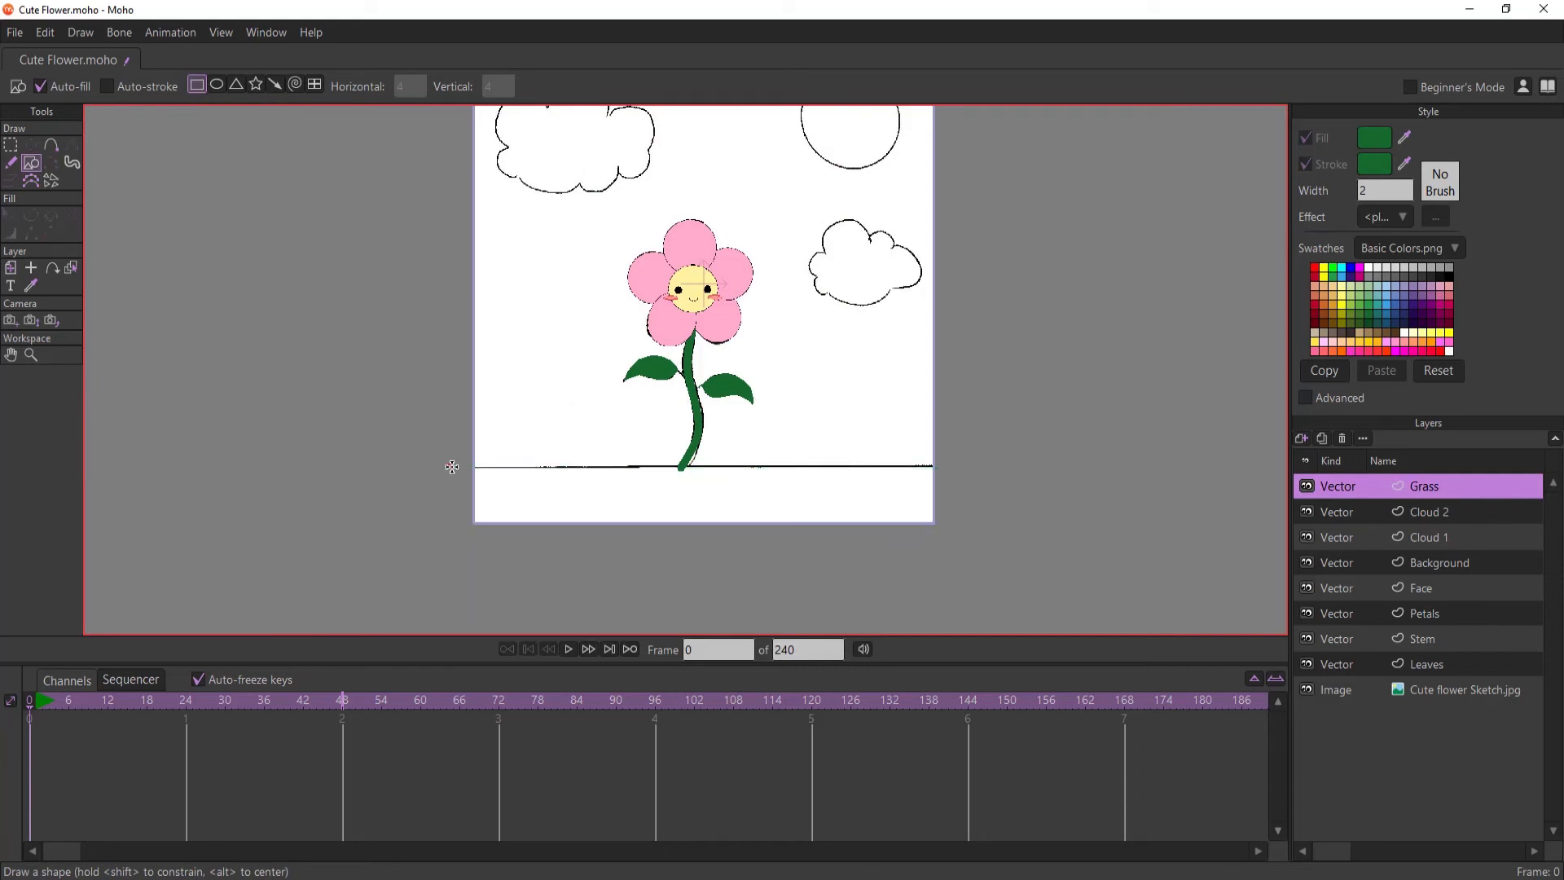
pyautogui.moveTo(448, 466); pyautogui.dragTo(995, 534)
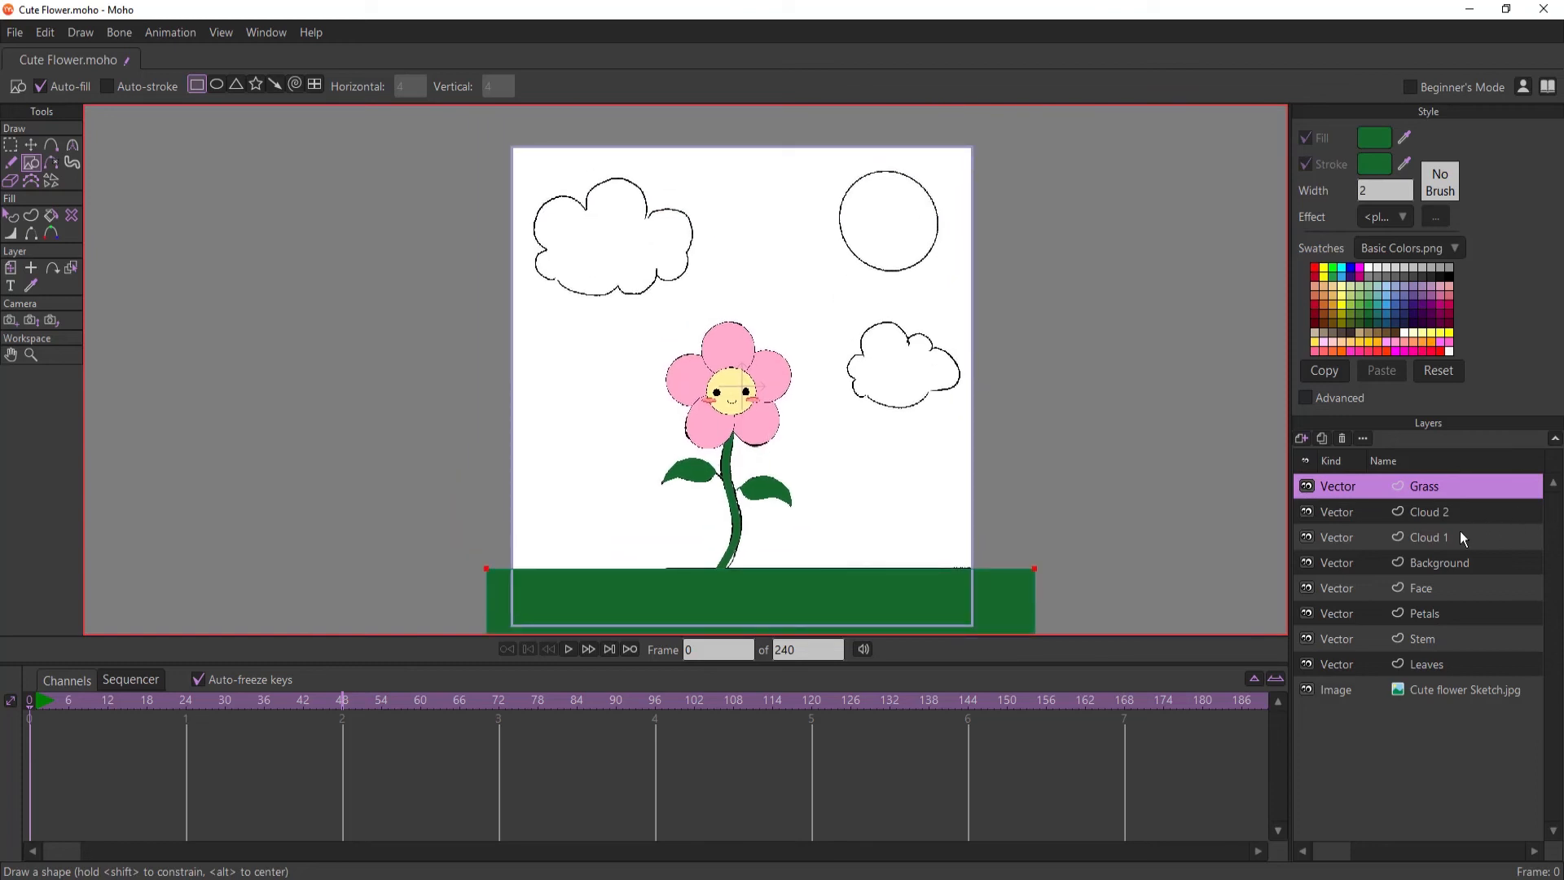
# - Make the Cloud 1 layer active and set the stroke colour to black
pyautogui.scroll(5, 934, 306)
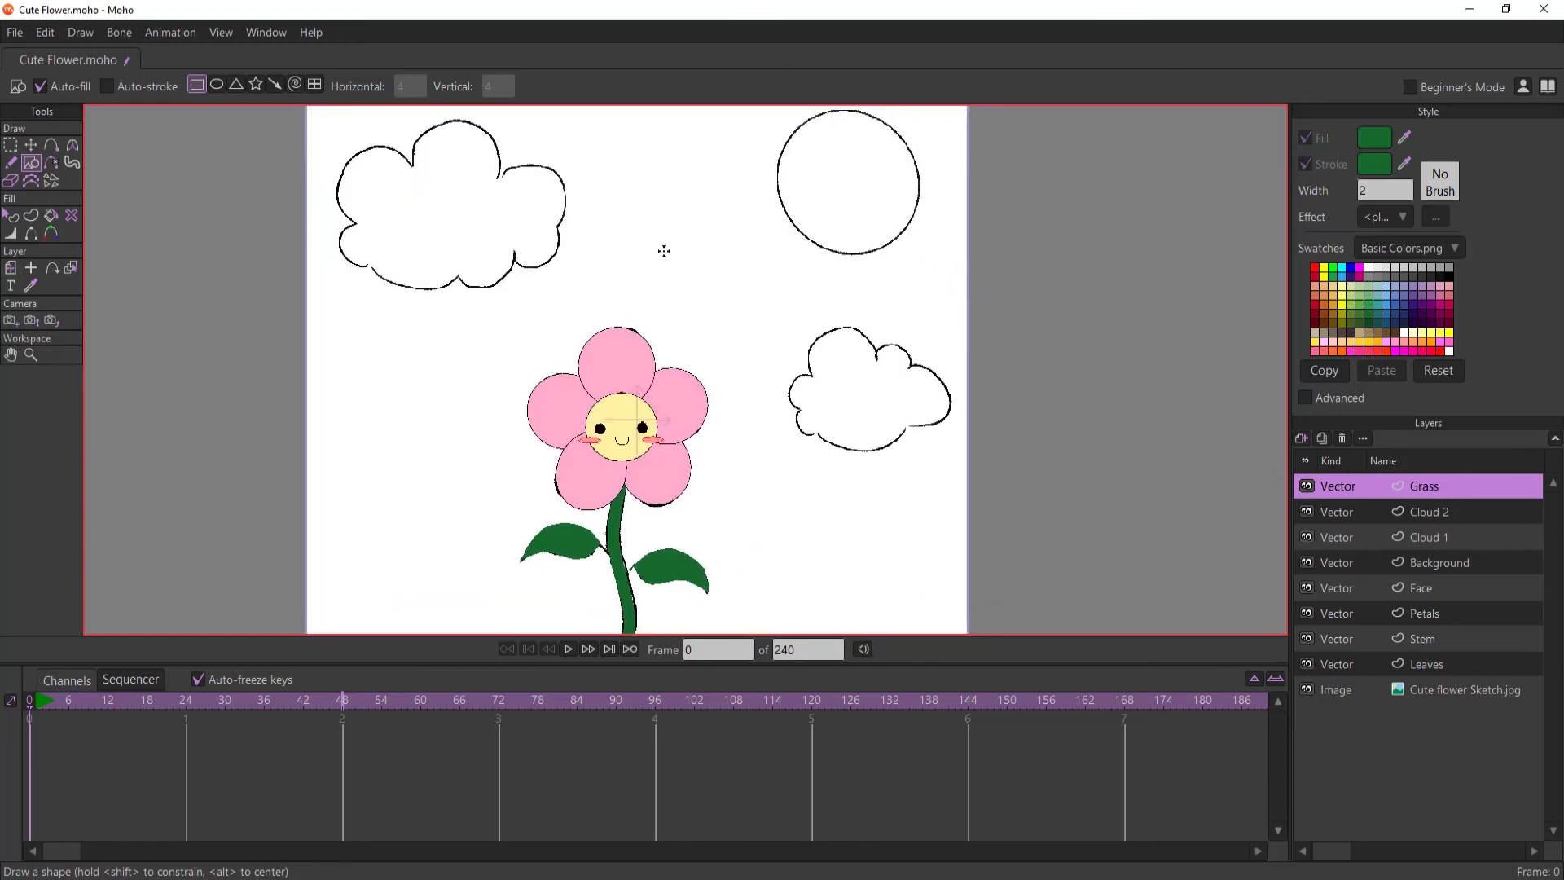
pyautogui.moveTo(626, 220)
pyautogui.mouseDown()
pyautogui.moveTo(709, 255)
pyautogui.moveTo(711, 336)
pyautogui.moveTo(744, 294)
pyautogui.mouseUp()
pyautogui.scroll(-1, 711, 257)
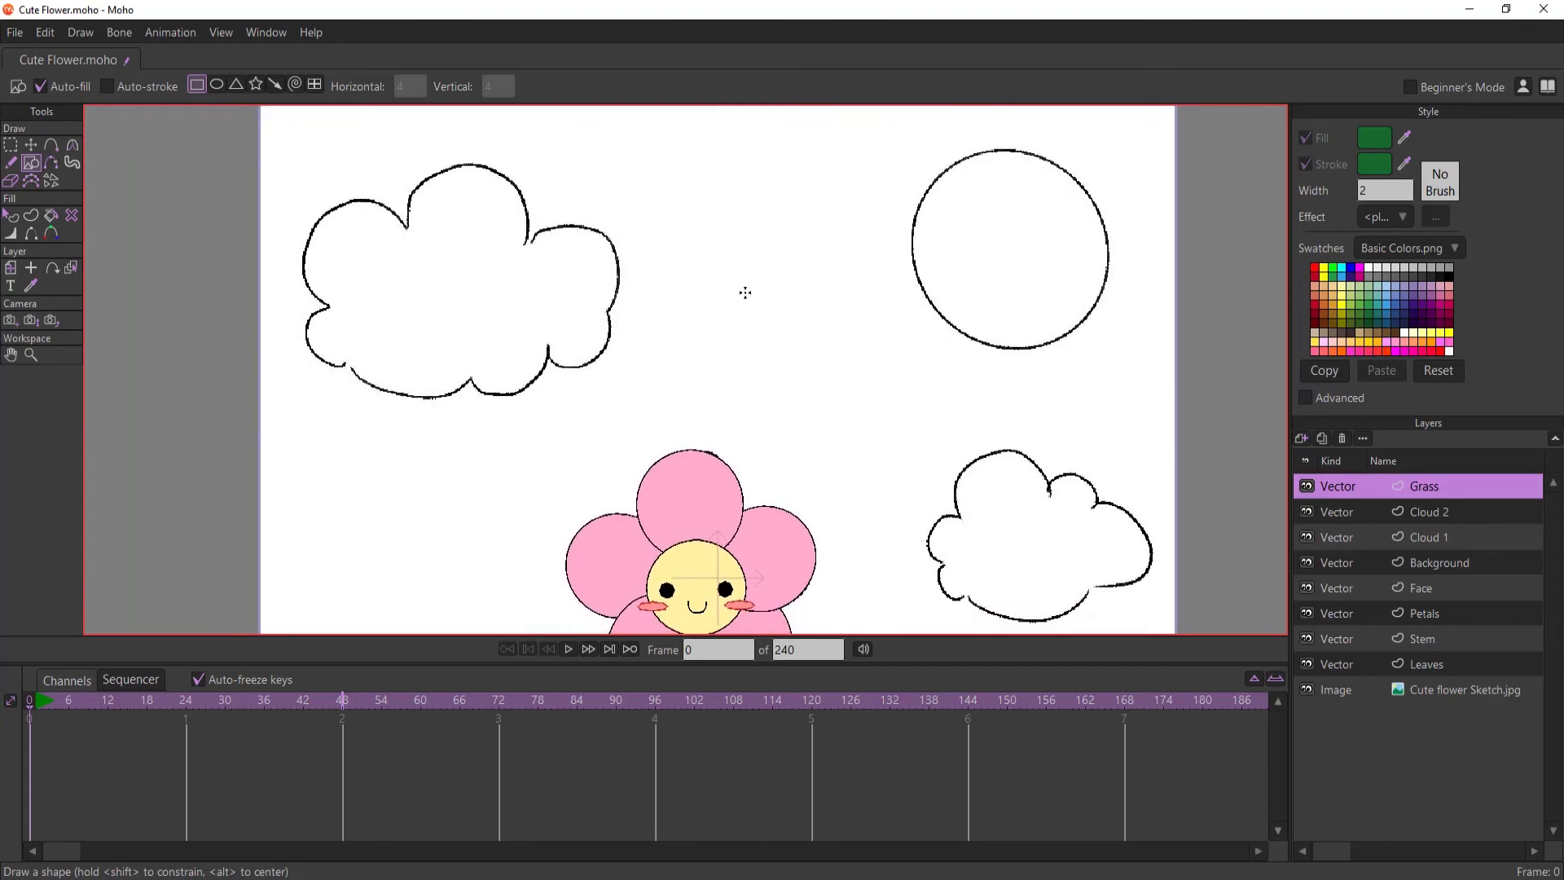
pyautogui.click(1434, 541)
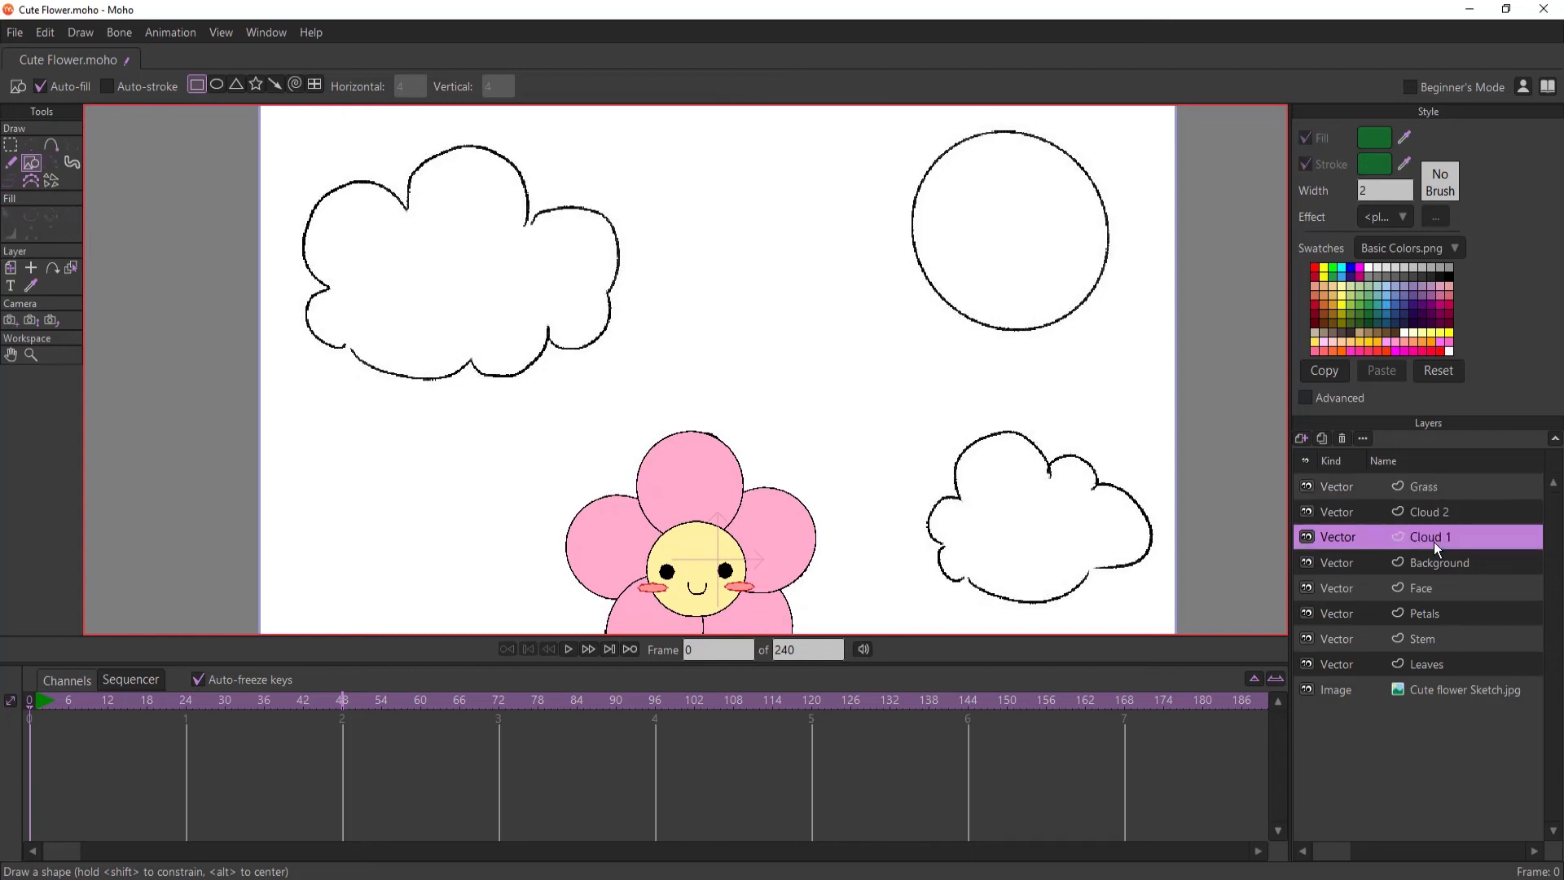
pyautogui.click(1368, 170)
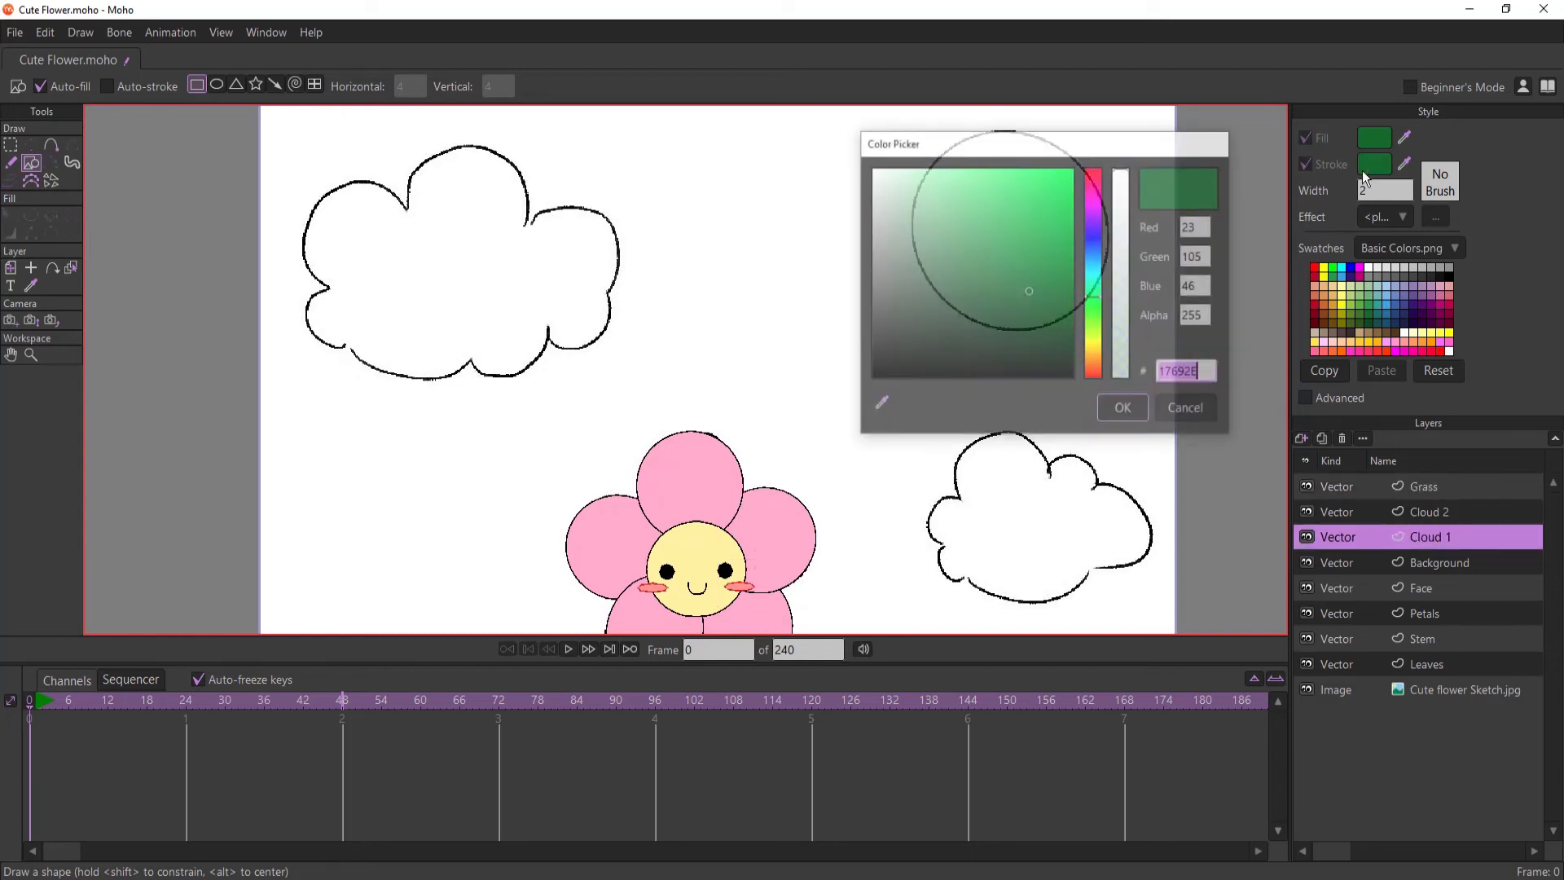
pyautogui.moveTo(917, 328)
pyautogui.mouseDown()
pyautogui.moveTo(872, 351)
pyautogui.moveTo(867, 385)
pyautogui.mouseUp()
pyautogui.click(1124, 409)
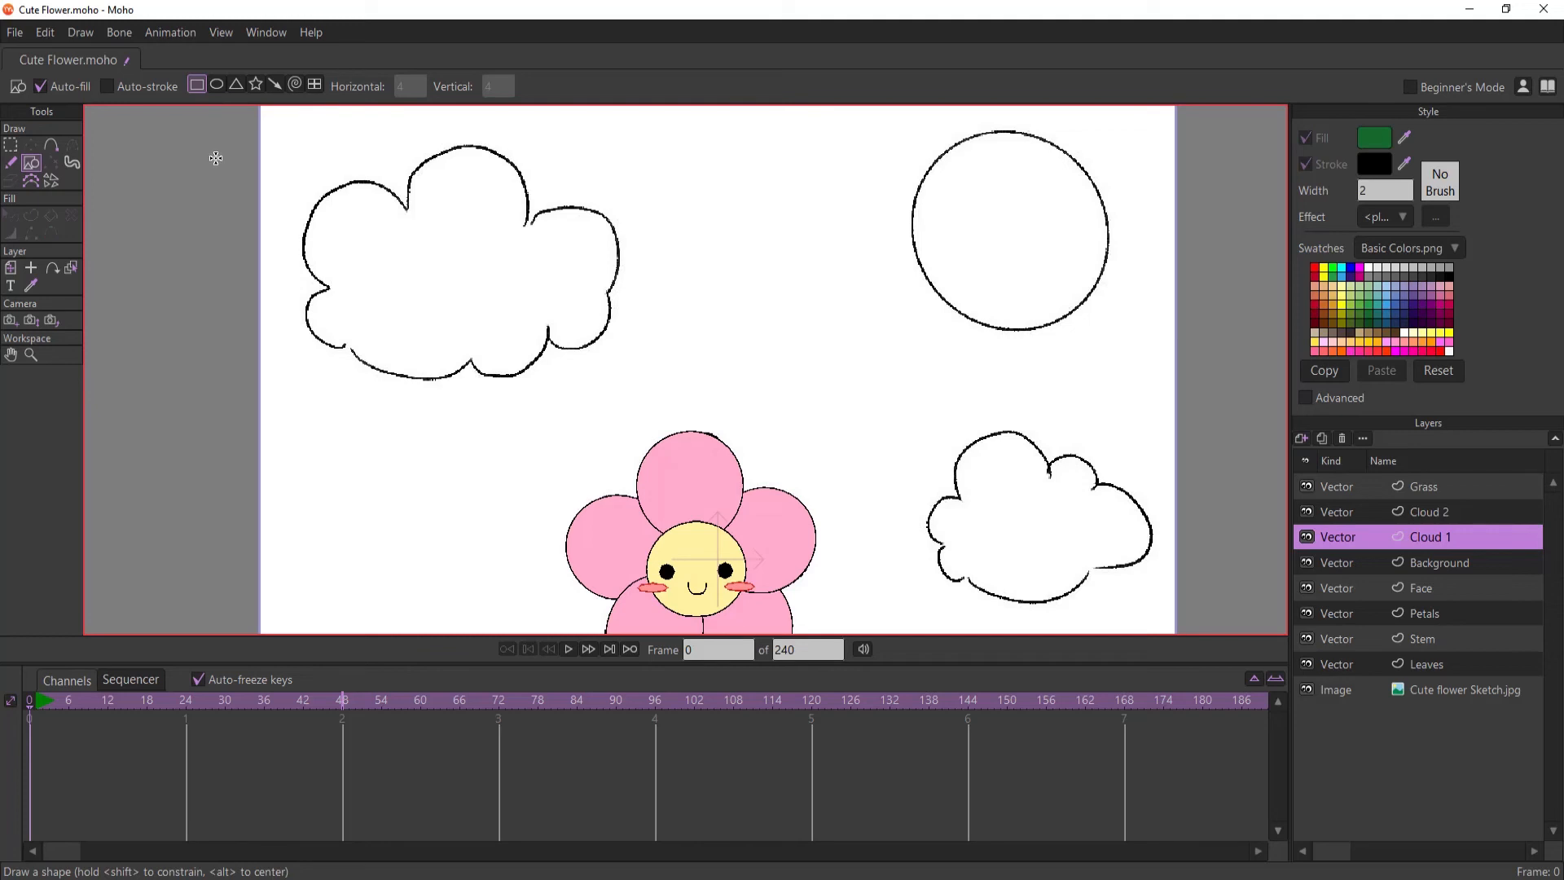
# - Draw eight overlapping stroke-only ellipses, without auto-fill, over the bumps and centre of the large cloud sketch
pyautogui.scroll(3, 402, 173)
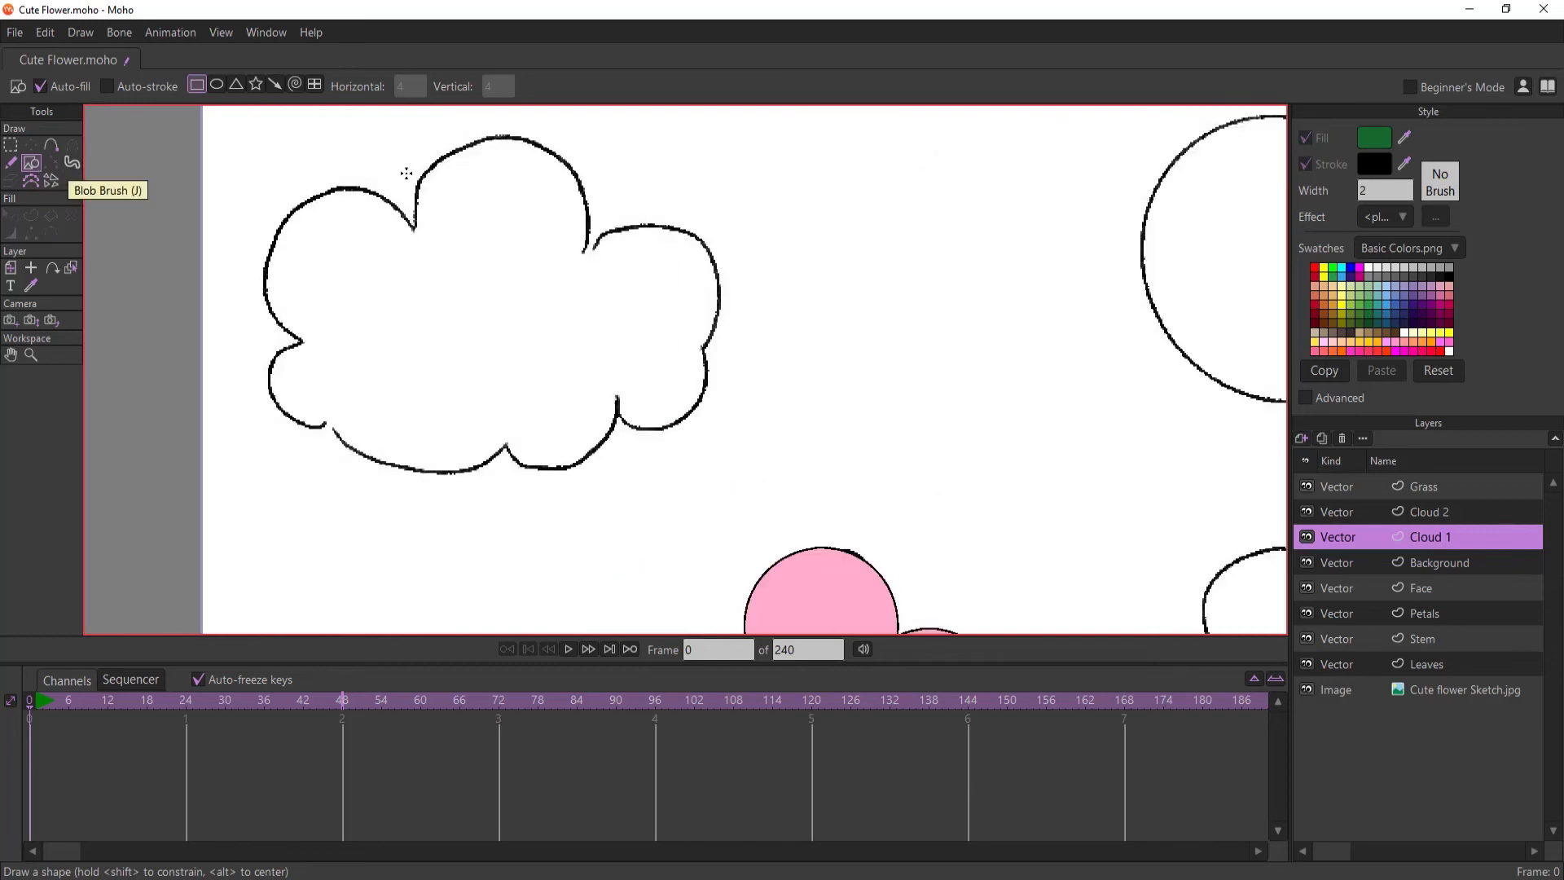
pyautogui.click(221, 84)
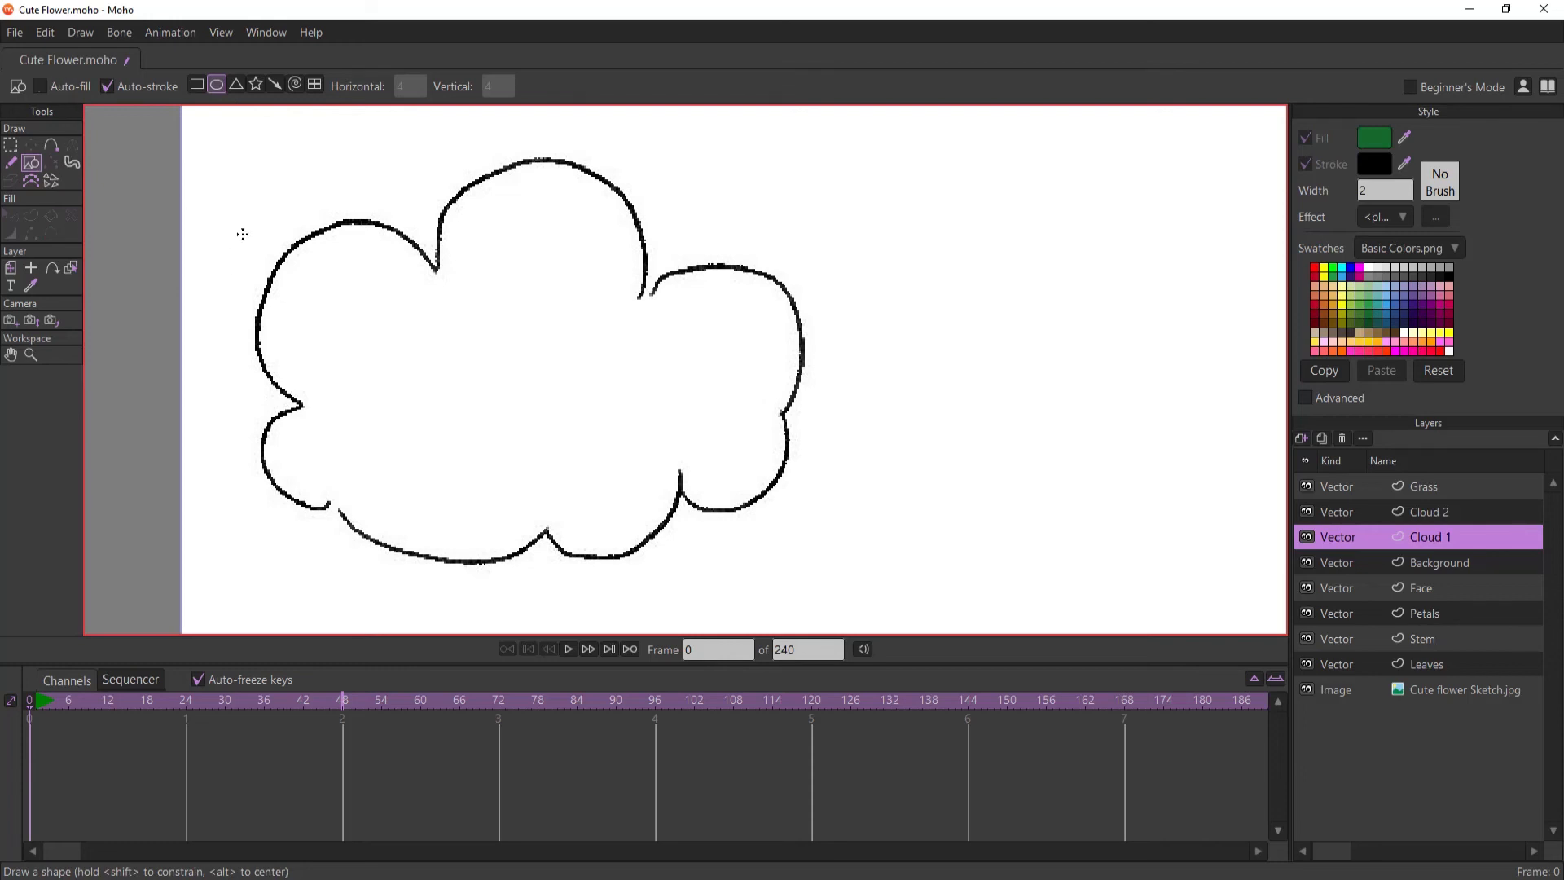
pyautogui.moveTo(241, 234); pyautogui.dragTo(469, 436)
pyautogui.hotkey('ctrl', 'z')
pyautogui.moveTo(398, 379); pyautogui.dragTo(263, 516)
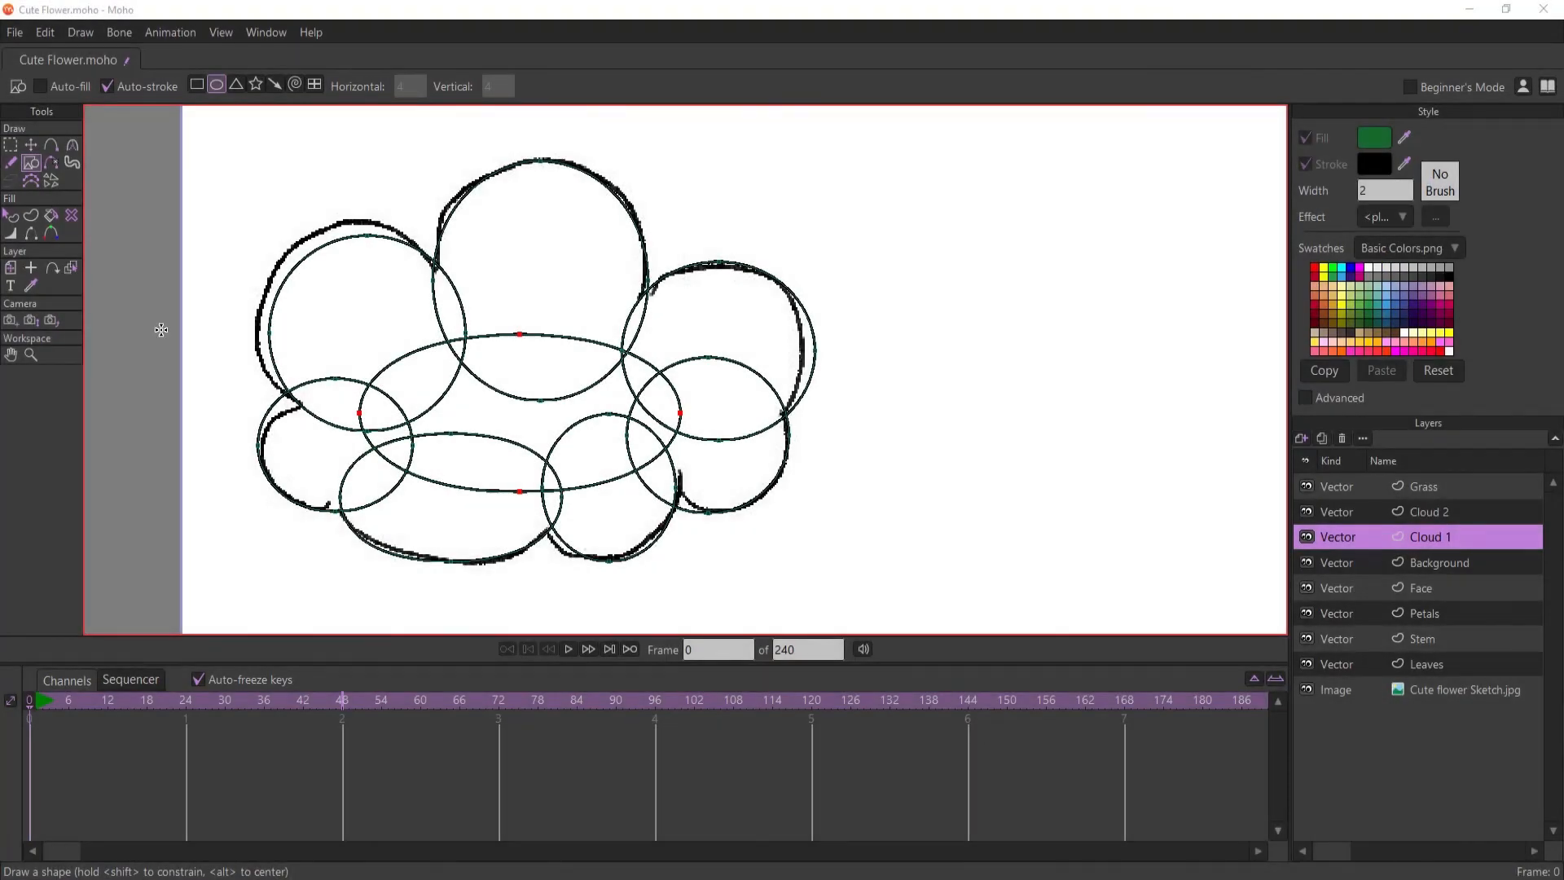
# - Select all points of the cloud's ellipses, weld their crossings, and test one weld by moving the point between the upper-left and top ellipses
pyautogui.click(11, 145)
pyautogui.moveTo(320, 209)
pyautogui.mouseDown()
pyautogui.moveTo(255, 609)
pyautogui.moveTo(635, 630)
pyautogui.moveTo(917, 356)
pyautogui.moveTo(663, 114)
pyautogui.moveTo(325, 161)
pyautogui.moveTo(310, 196)
pyautogui.mouseUp()
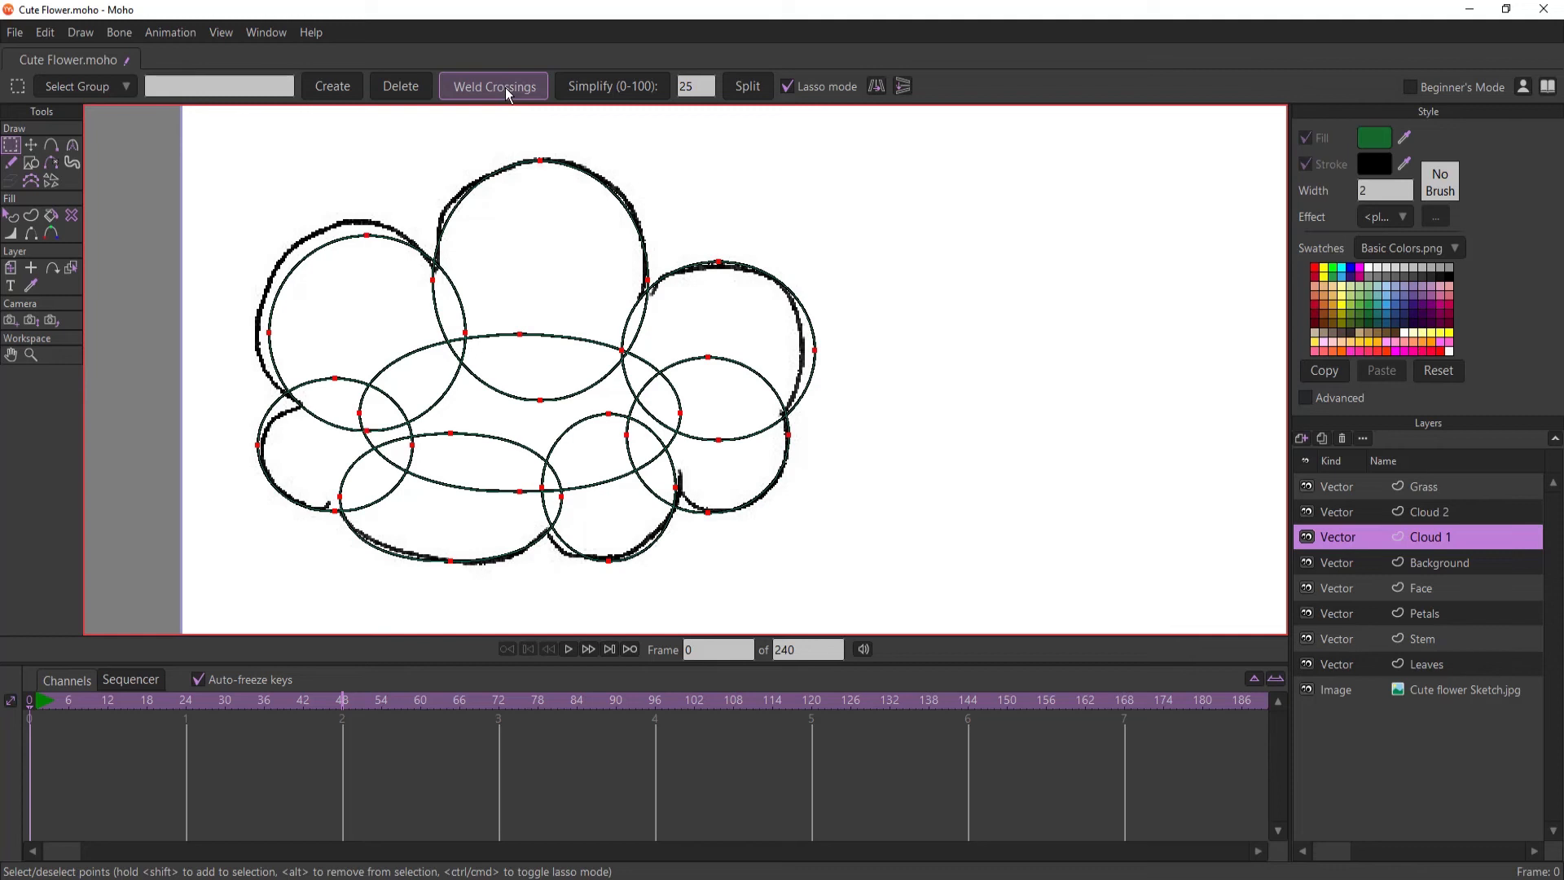
pyautogui.click(508, 94)
pyautogui.click(31, 144)
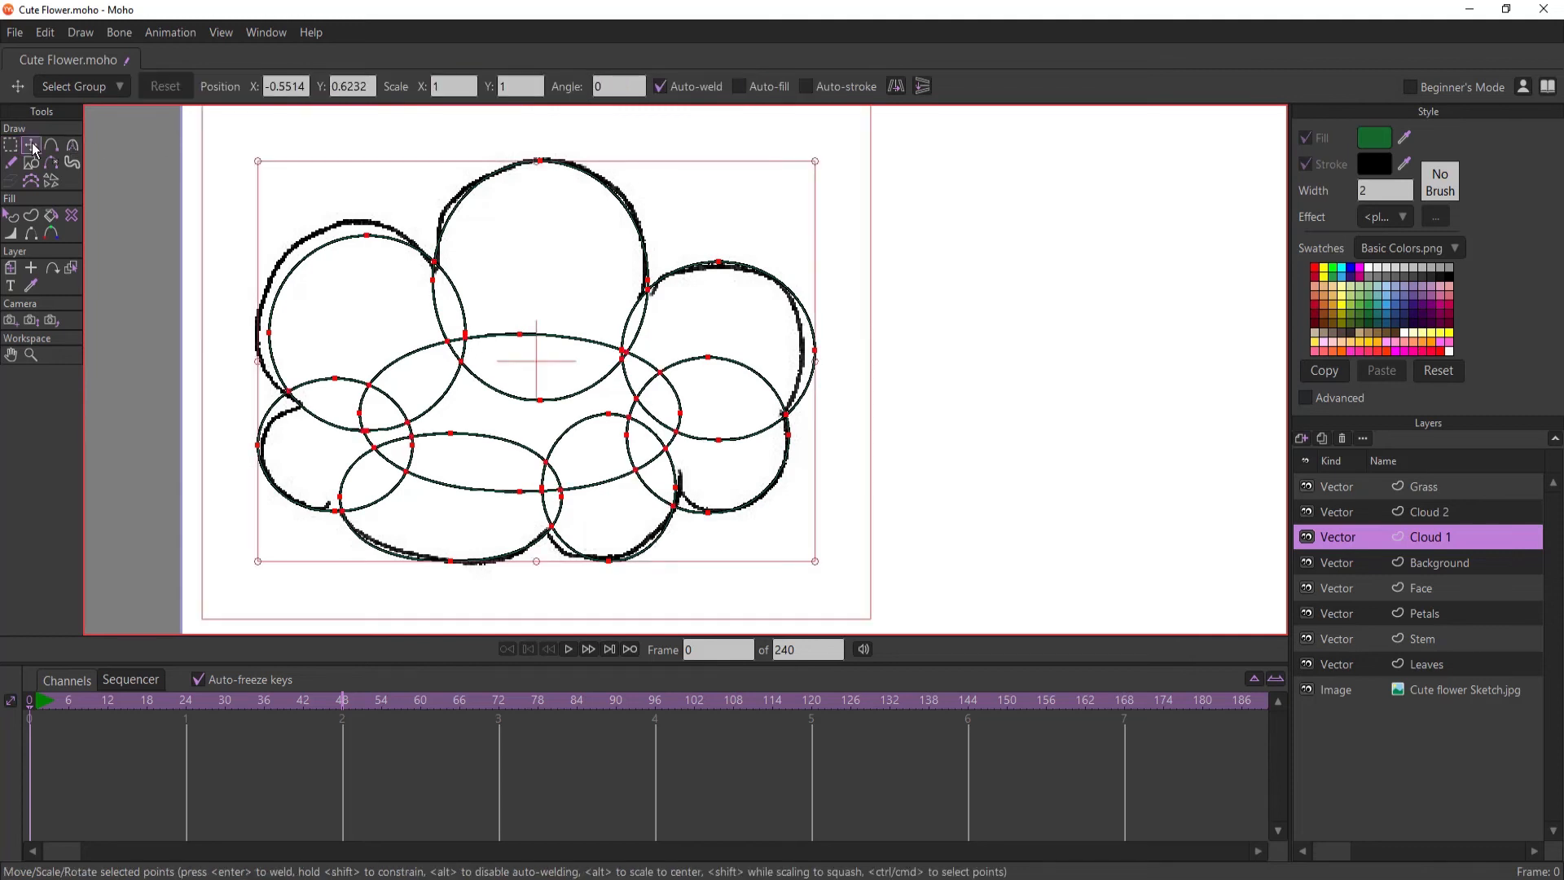
pyautogui.press('Return')
pyautogui.moveTo(469, 337)
pyautogui.mouseDown()
pyautogui.moveTo(494, 319)
pyautogui.moveTo(527, 342)
pyautogui.moveTo(546, 331)
pyautogui.moveTo(426, 359)
pyautogui.moveTo(499, 359)
pyautogui.moveTo(479, 402)
pyautogui.moveTo(481, 356)
pyautogui.mouseUp()
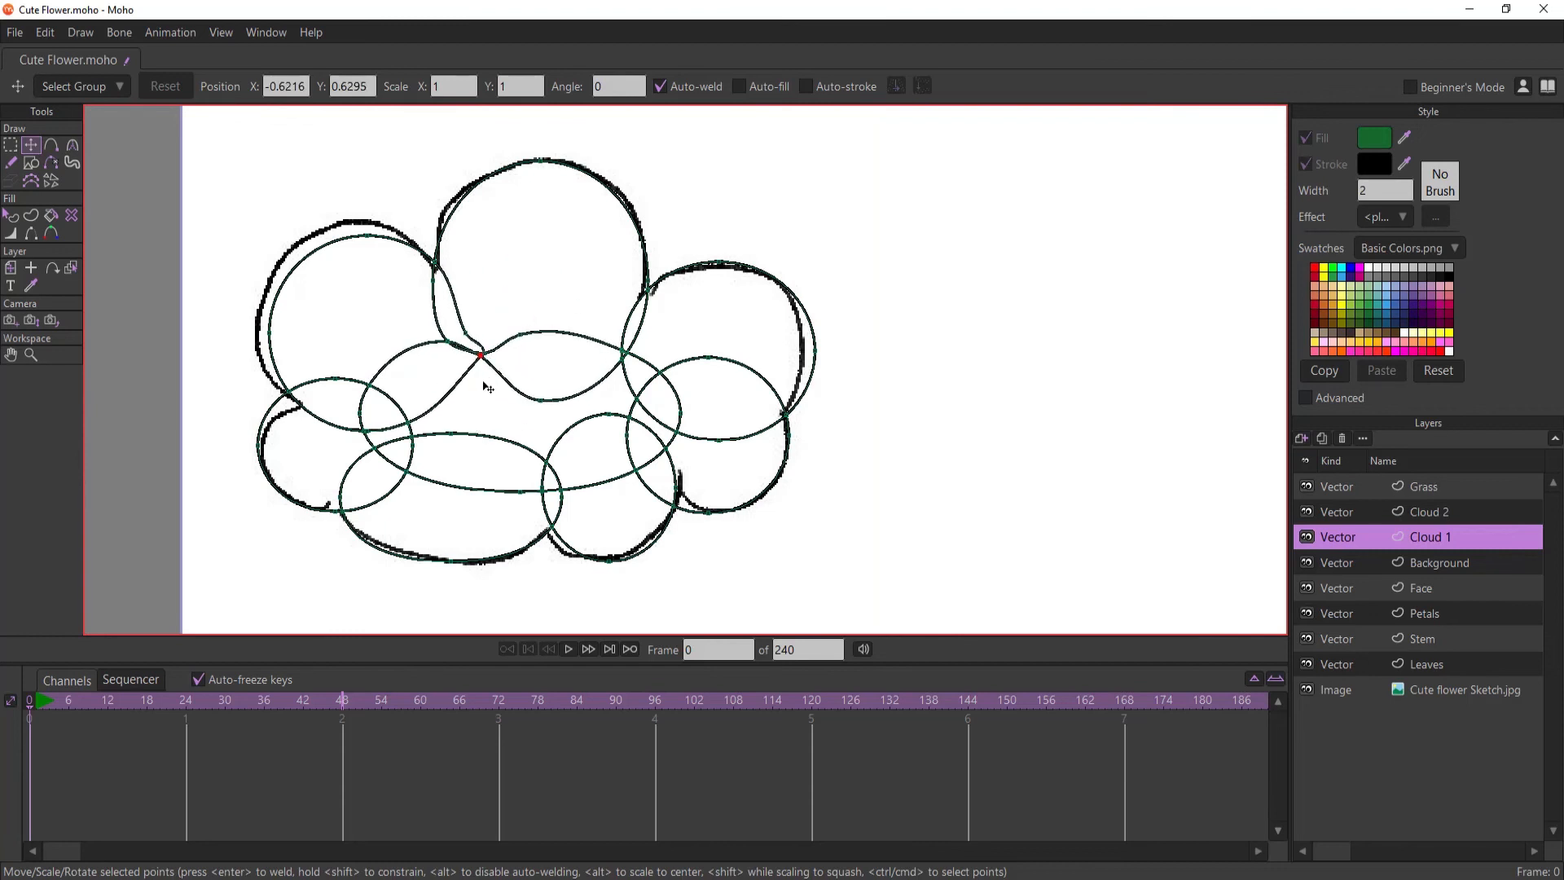
# - Delete the inner curve segments where the cloud's top, upper-left and centre ellipses overlap
pyautogui.click(56, 165)
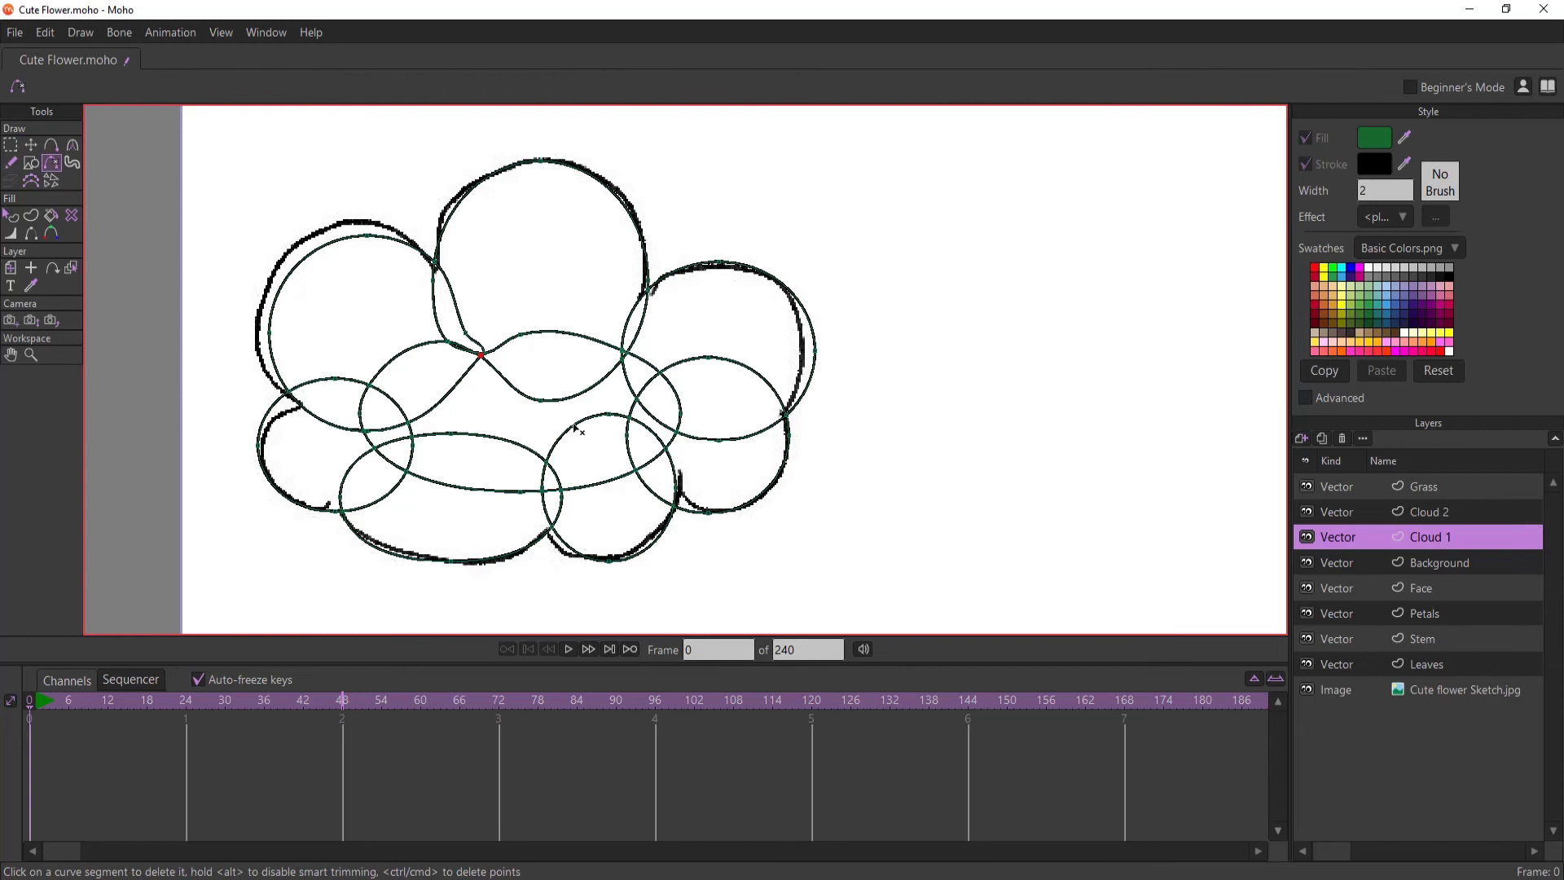
pyautogui.click(527, 397)
pyautogui.click(513, 337)
pyautogui.click(436, 316)
pyautogui.click(462, 348)
pyautogui.click(472, 339)
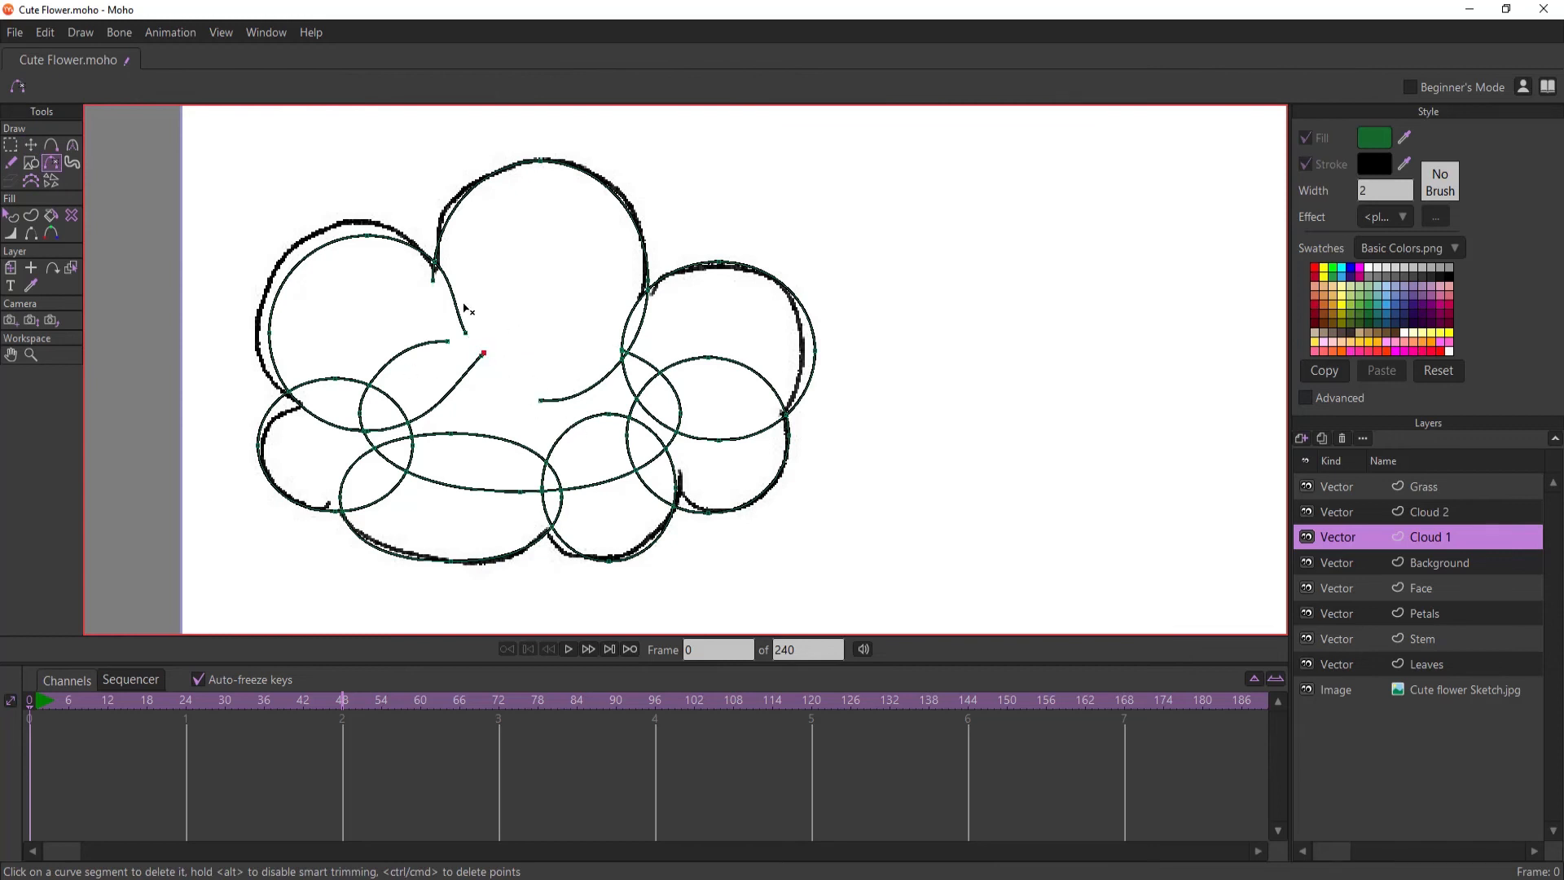
pyautogui.click(459, 306)
pyautogui.click(433, 276)
pyautogui.click(413, 345)
pyautogui.click(465, 378)
pyautogui.click(391, 399)
pyautogui.click(350, 379)
pyautogui.click(316, 380)
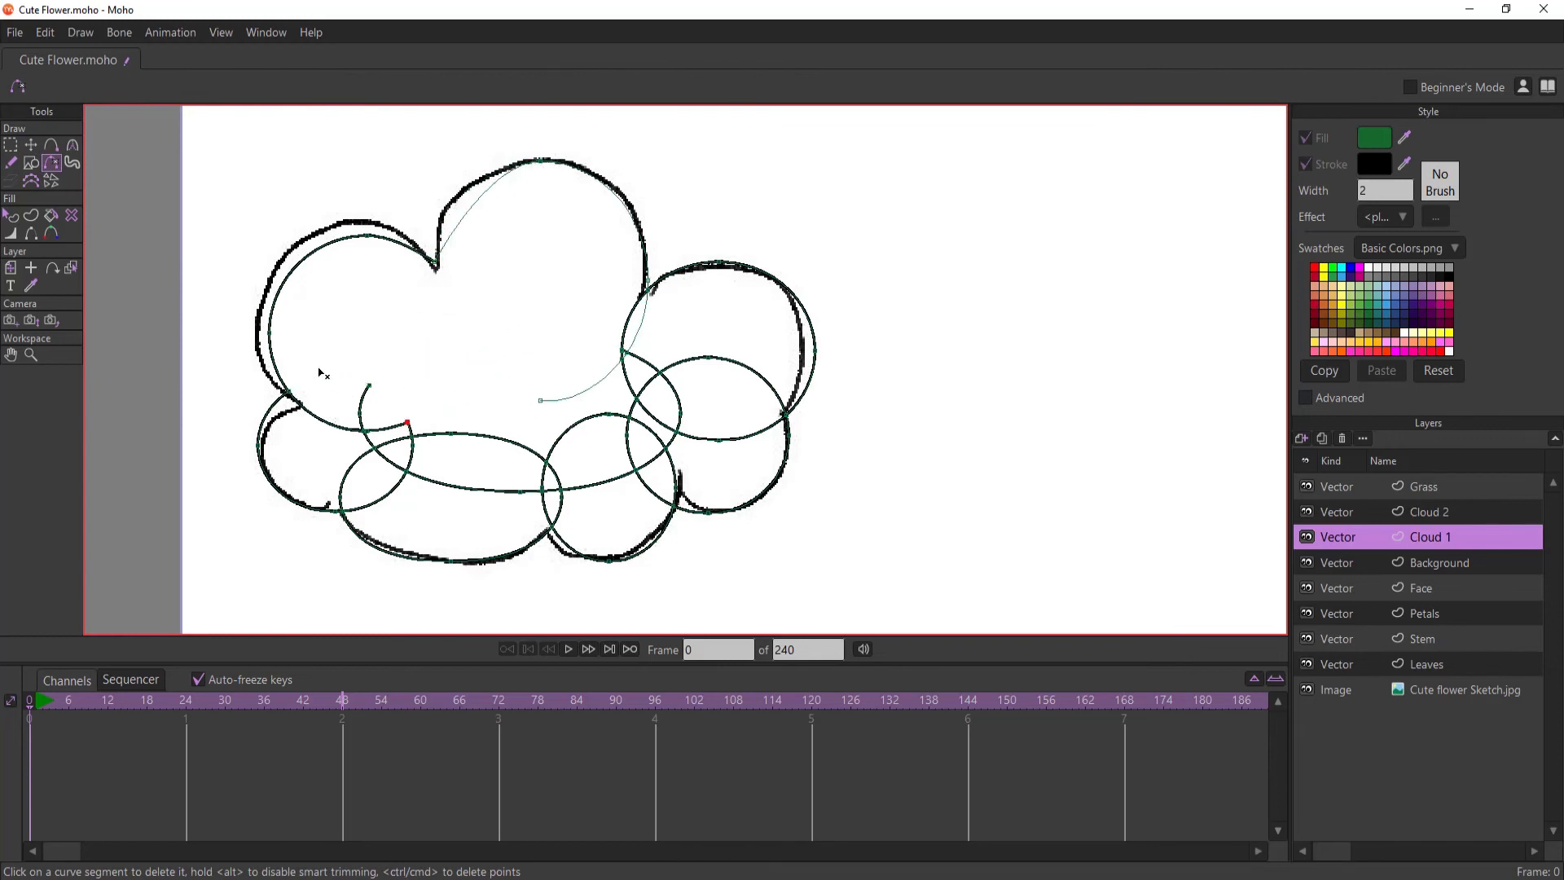
# - Delete the inner curve segments and the stray point around the cloud's lower-left lobe
pyautogui.click(327, 419)
pyautogui.click(391, 428)
pyautogui.click(360, 414)
pyautogui.click(392, 440)
pyautogui.click(388, 460)
pyautogui.click(357, 462)
pyautogui.click(409, 458)
pyautogui.click(367, 441)
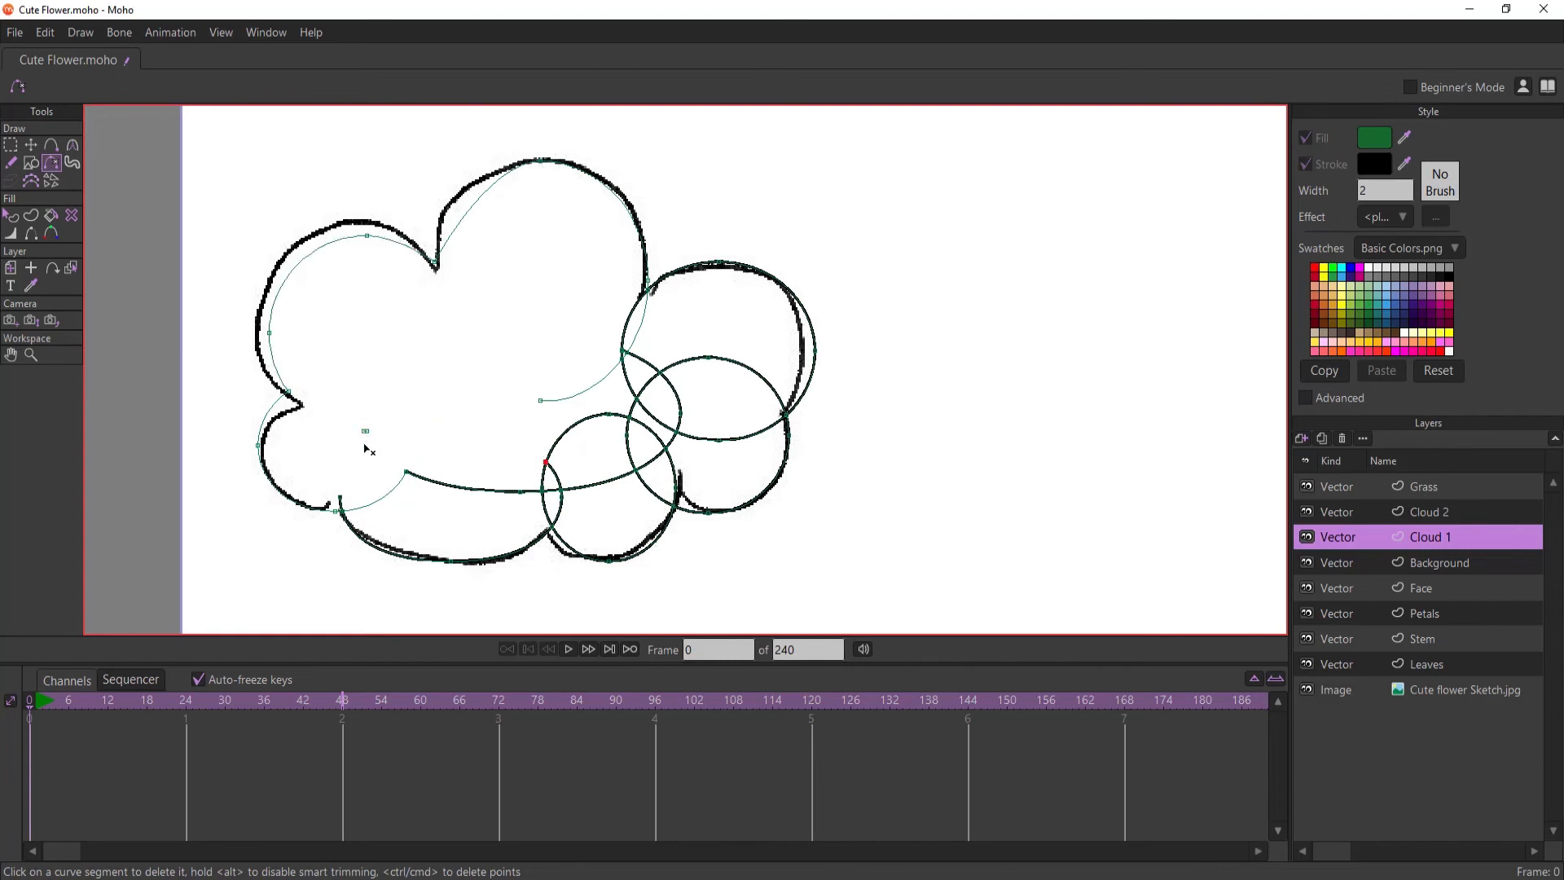
pyautogui.keyDown('ctrl'); pyautogui.click(368, 429); pyautogui.keyUp('ctrl')
# - Delete the overlapping inner curve segments along the cloud's two bottom lobes
pyautogui.click(362, 505)
pyautogui.click(422, 480)
pyautogui.click(544, 506)
pyautogui.click(558, 479)
pyautogui.click(546, 464)
pyautogui.click(598, 484)
# - Delete the overlapping inner curve segments of the cloud's right, lower-right and bottom-right lobes
pyautogui.click(653, 420)
pyautogui.click(630, 453)
pyautogui.click(675, 438)
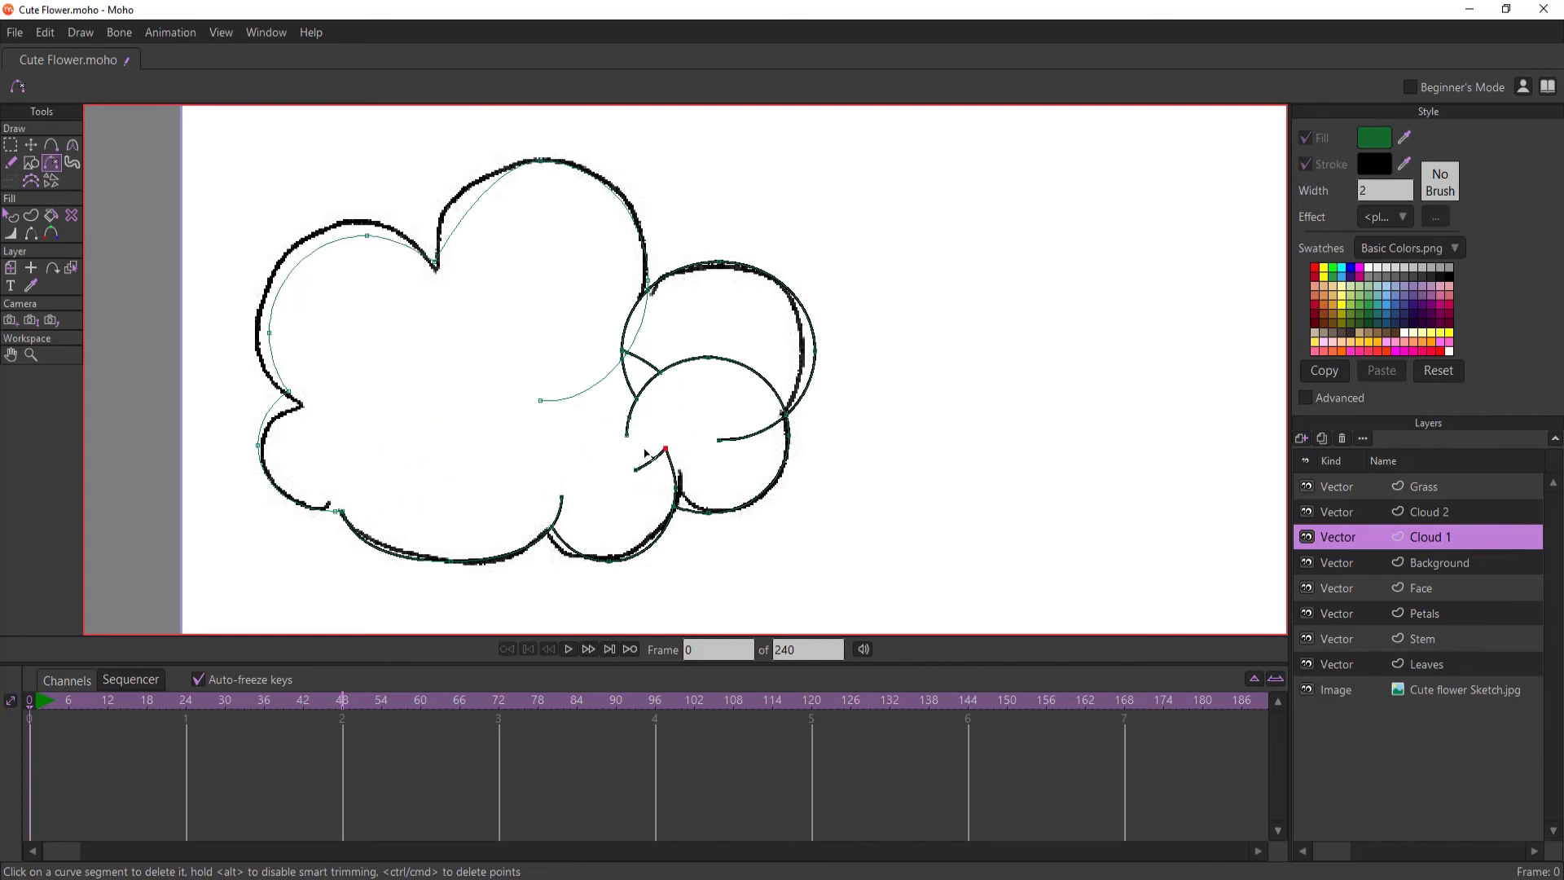
pyautogui.moveTo(644, 450)
pyautogui.mouseDown()
pyautogui.moveTo(682, 470)
pyautogui.moveTo(754, 394)
pyautogui.moveTo(718, 353)
pyautogui.moveTo(612, 382)
pyautogui.moveTo(687, 362)
pyautogui.moveTo(637, 347)
pyautogui.moveTo(606, 312)
pyautogui.mouseUp()
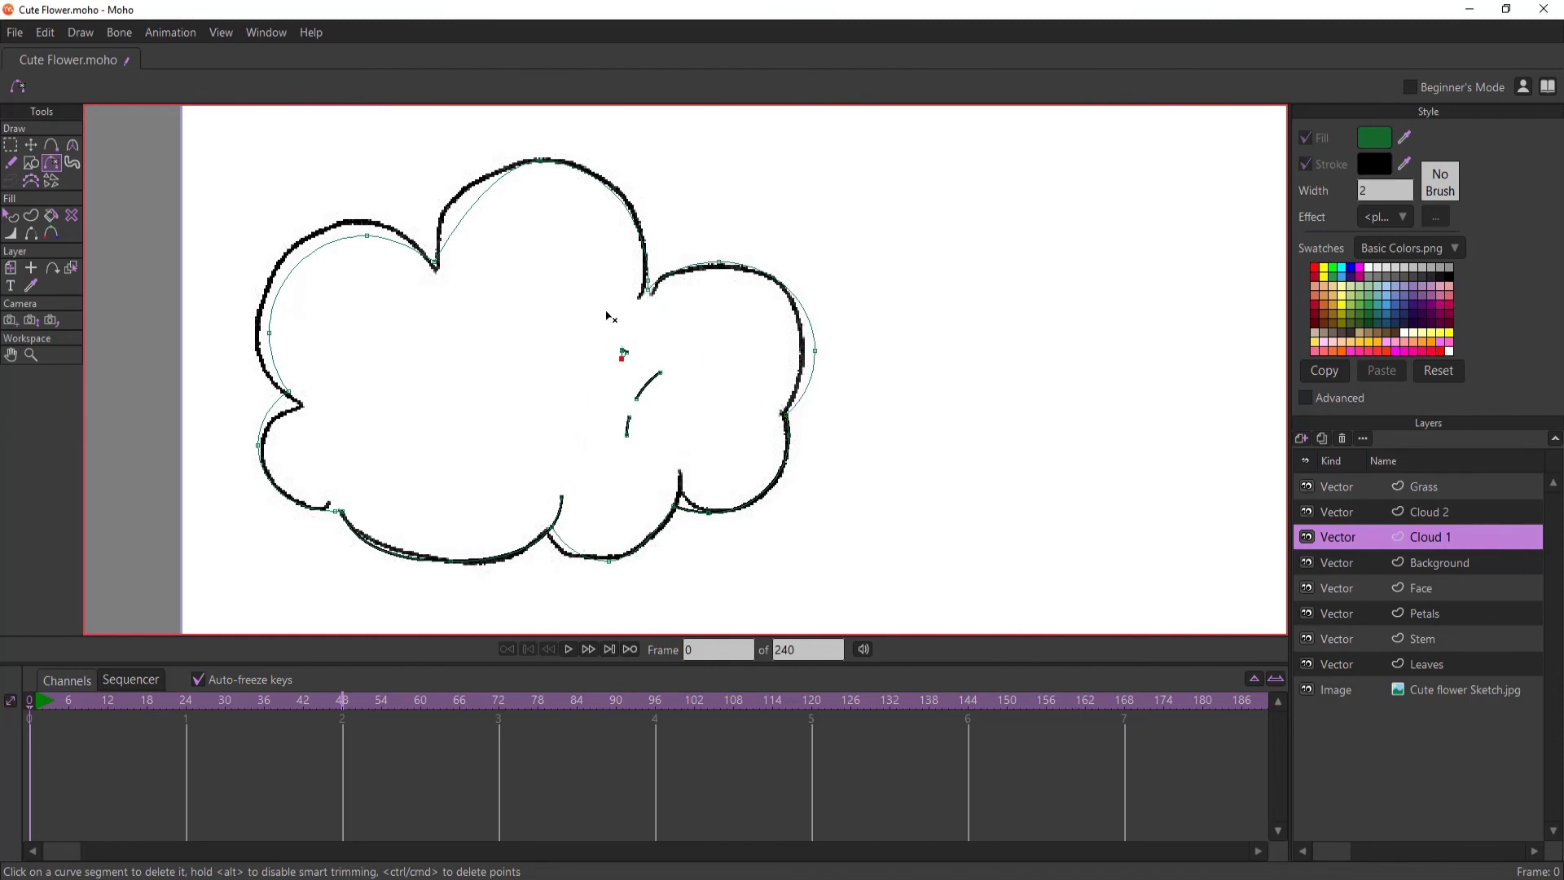
# - Delete the leftover curve fragments inside the cloud and the stray tail between its bottom lobes
pyautogui.click(624, 355)
pyautogui.click(647, 386)
pyautogui.click(628, 425)
pyautogui.click(559, 513)
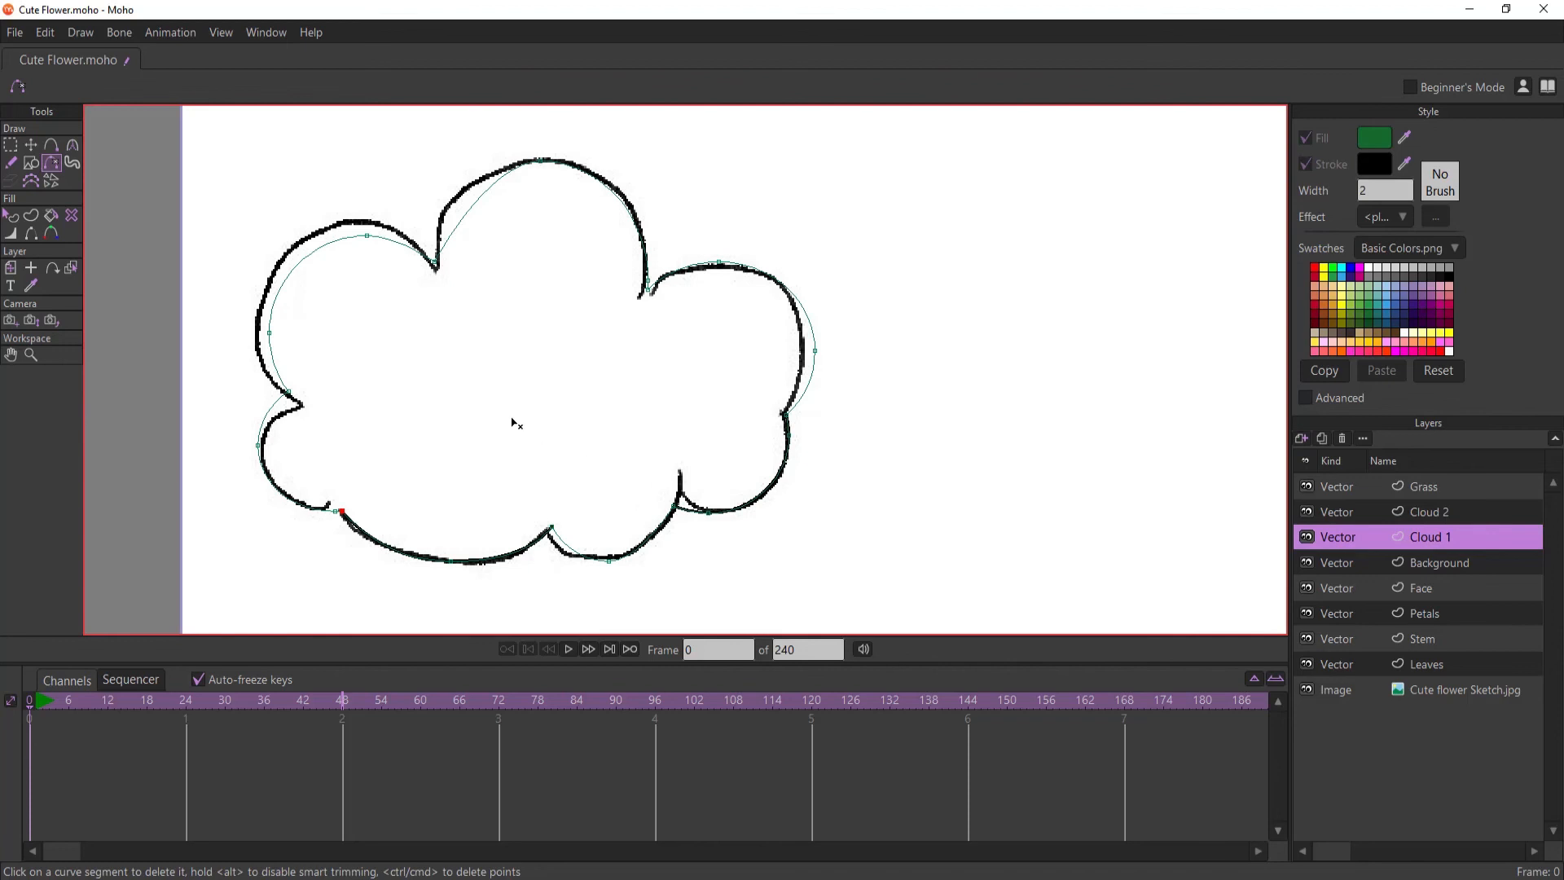
# - Select the whole cloud outline and create a shape from it with both fill and stroke
pyautogui.scroll(-2, 468, 370)
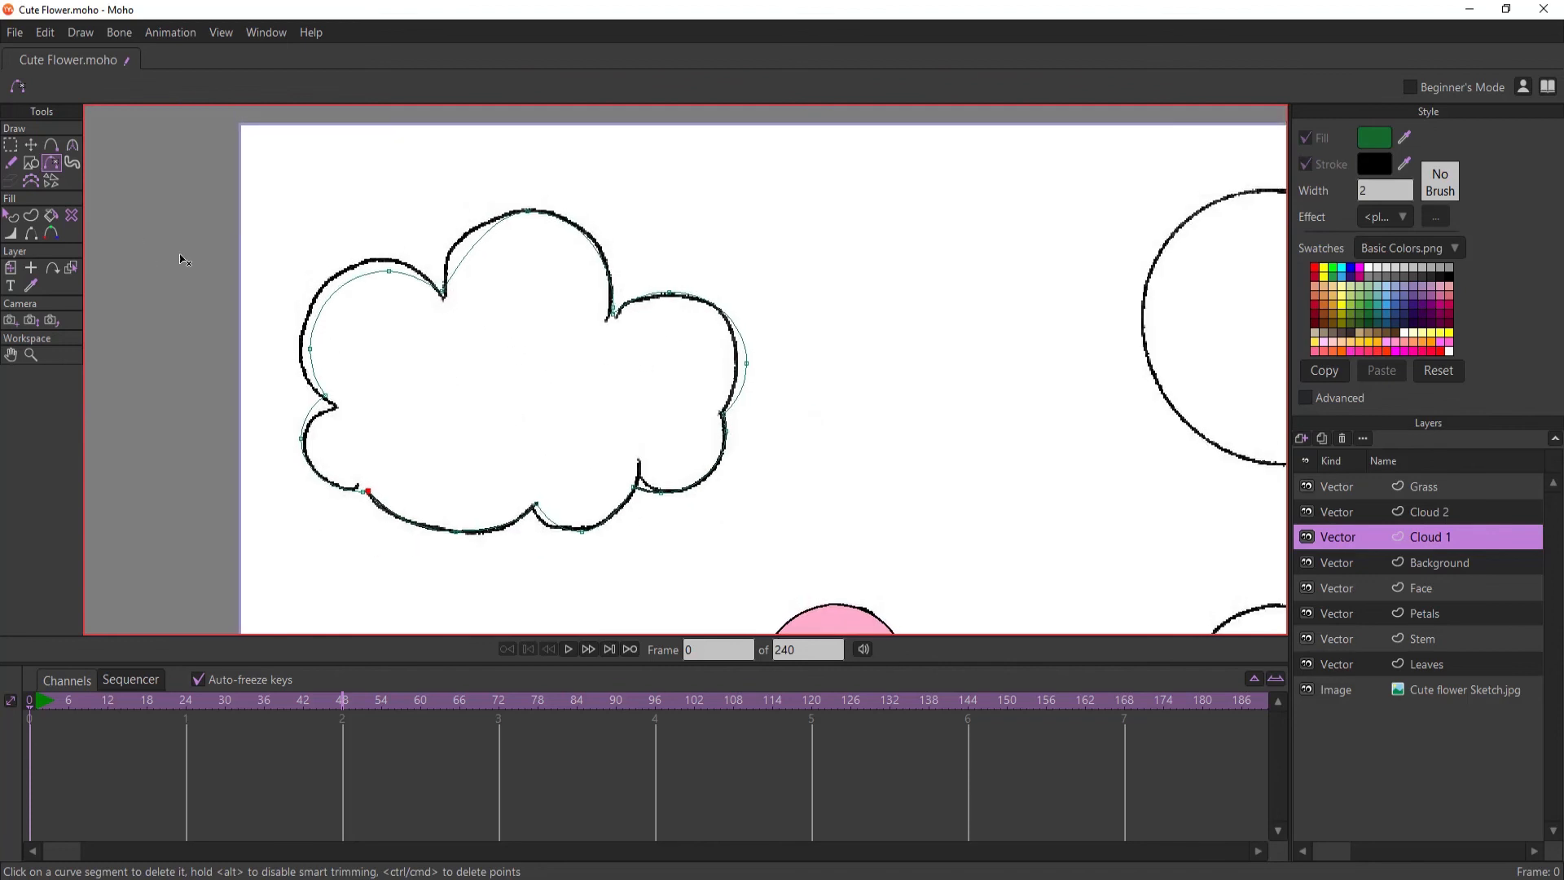
pyautogui.click(34, 218)
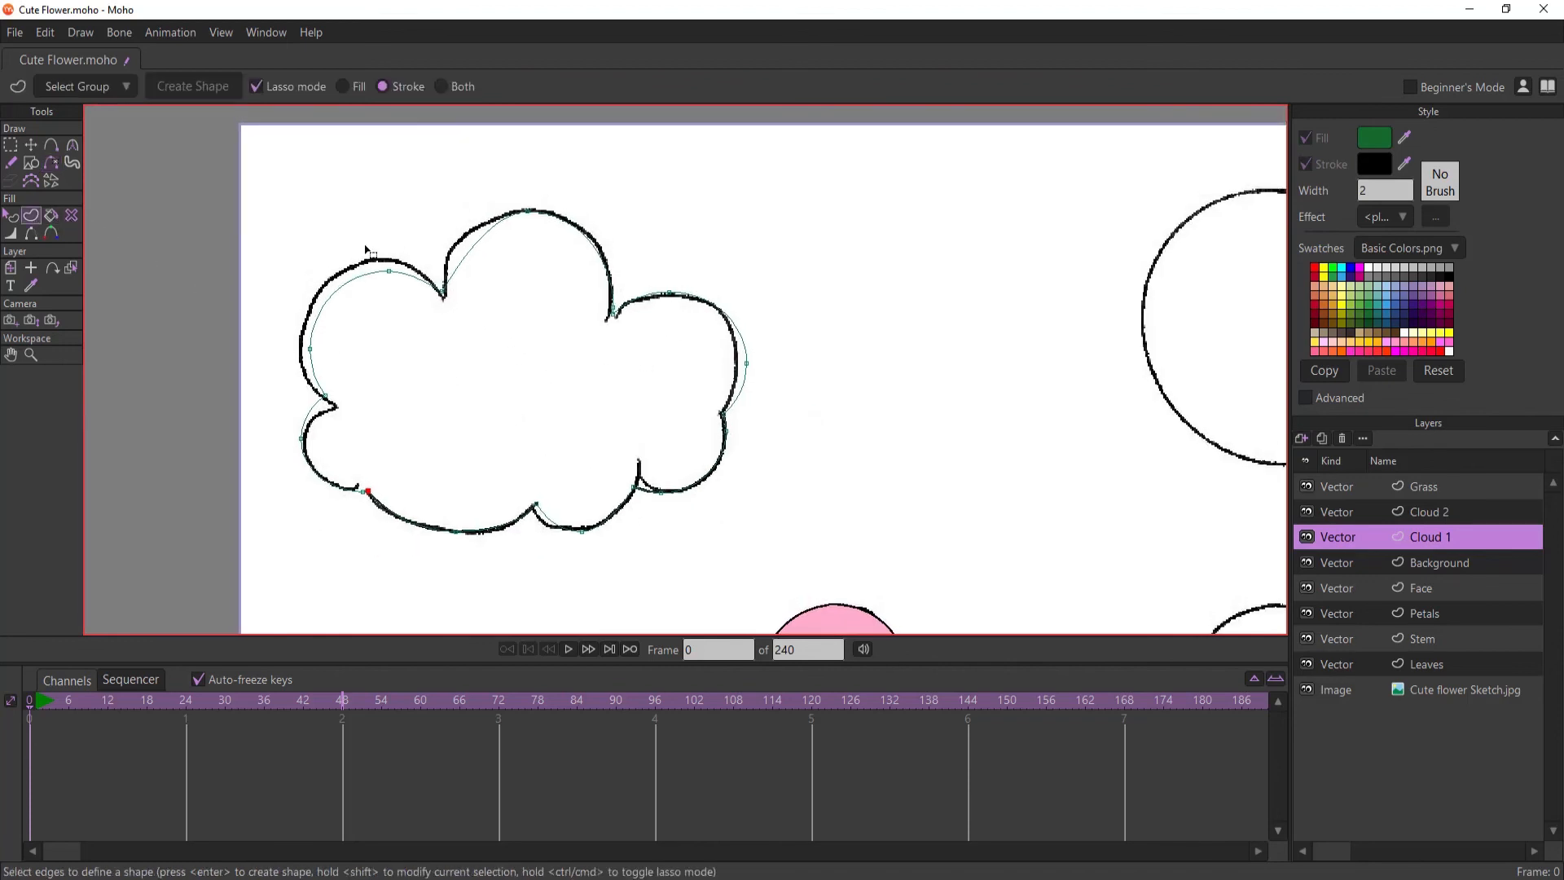
pyautogui.click(406, 276)
pyautogui.hotkey('ctrl', 'a')
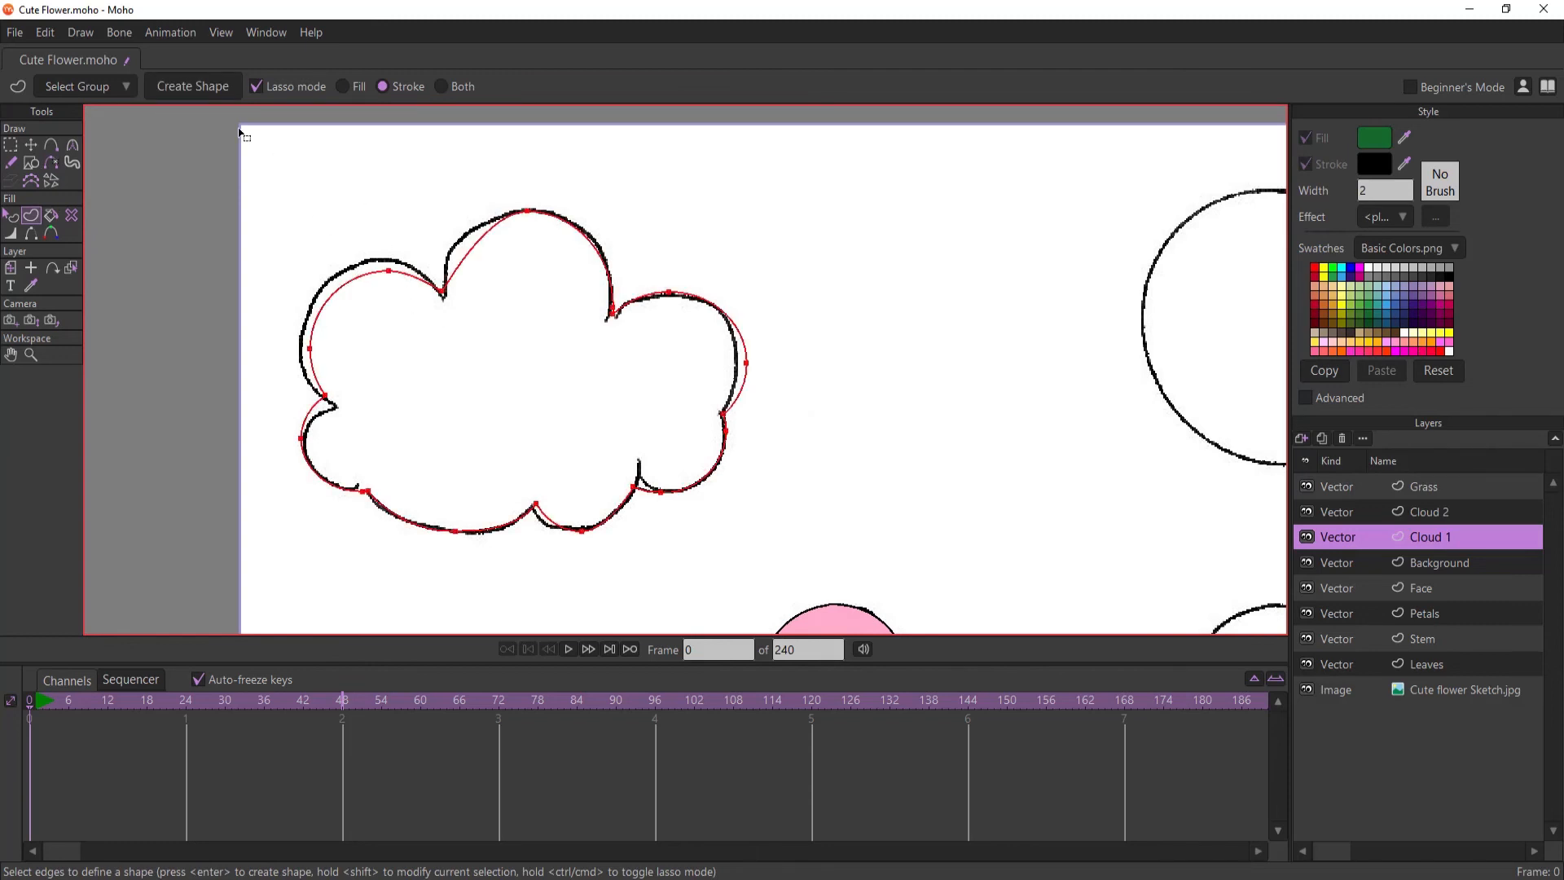
pyautogui.click(457, 88)
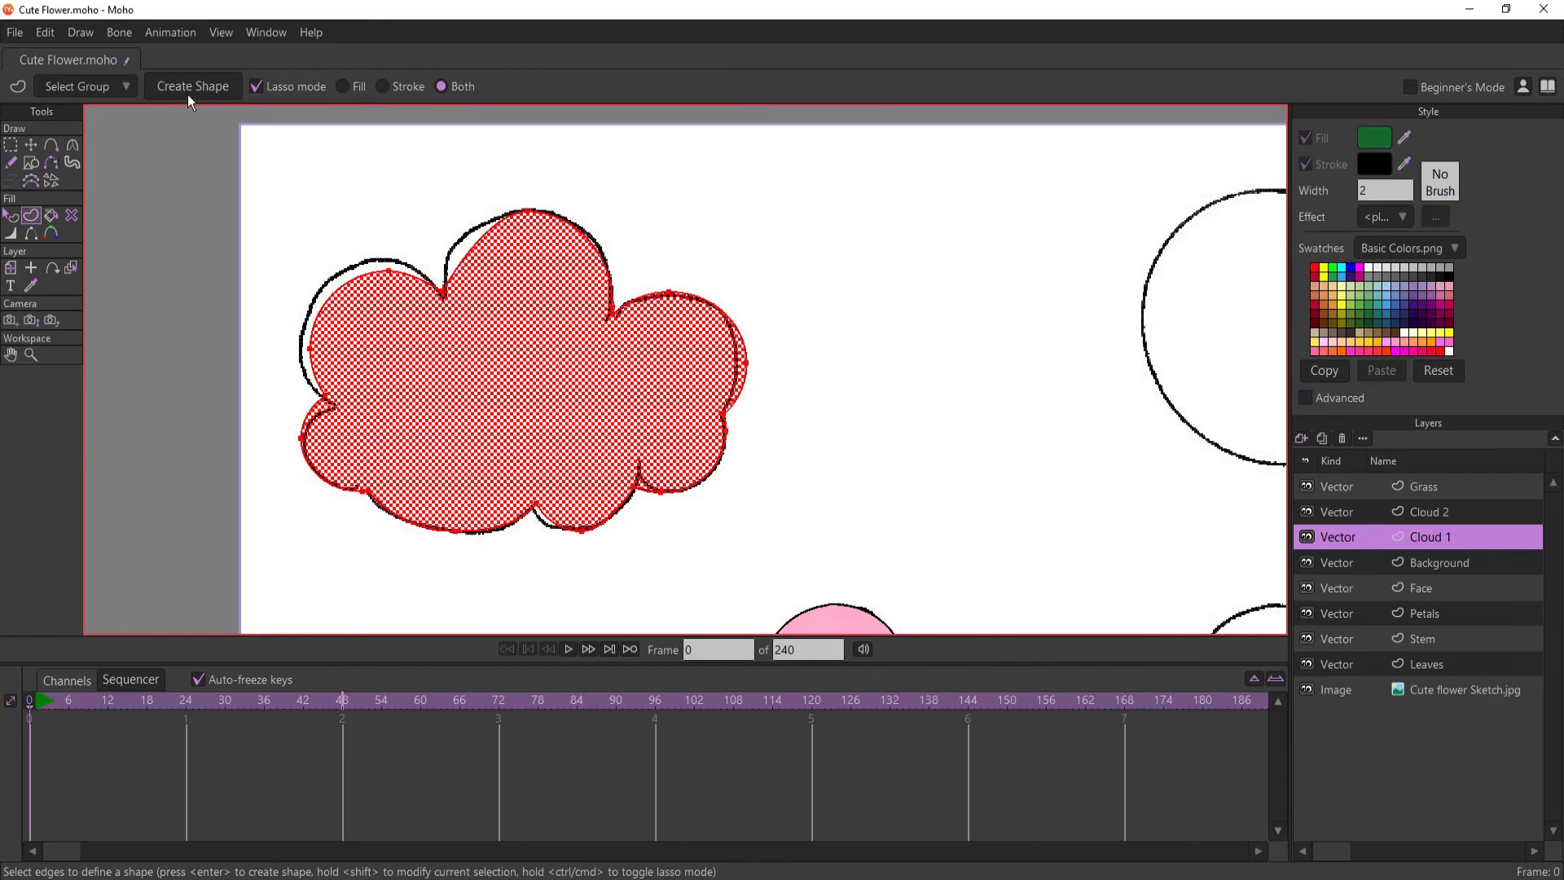
pyautogui.click(192, 88)
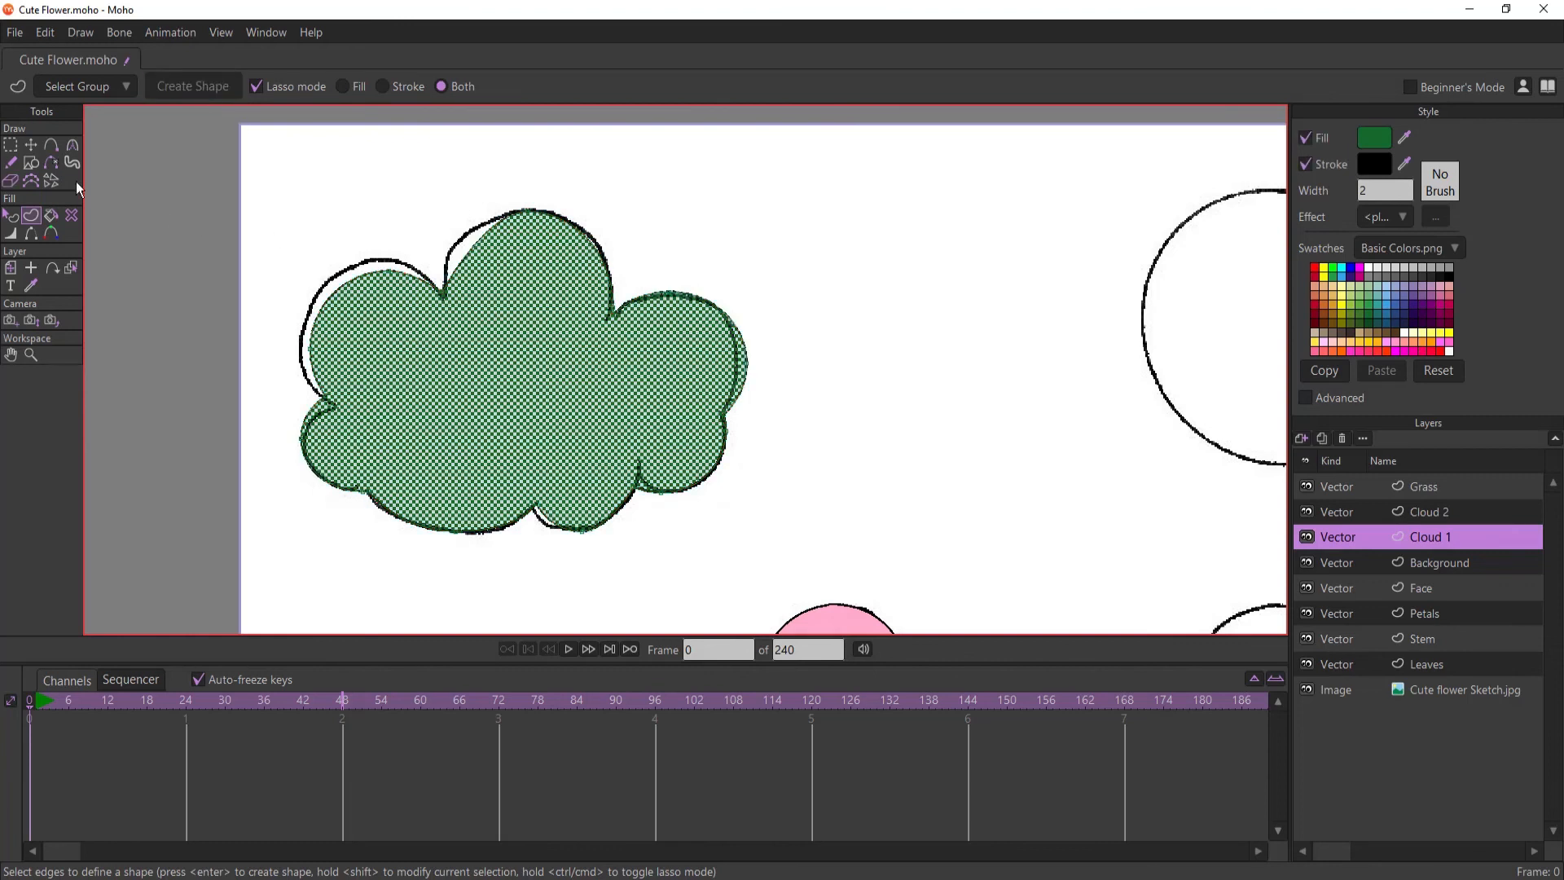
# - Select the cloud shape and change its fill colour to white
pyautogui.click(11, 216)
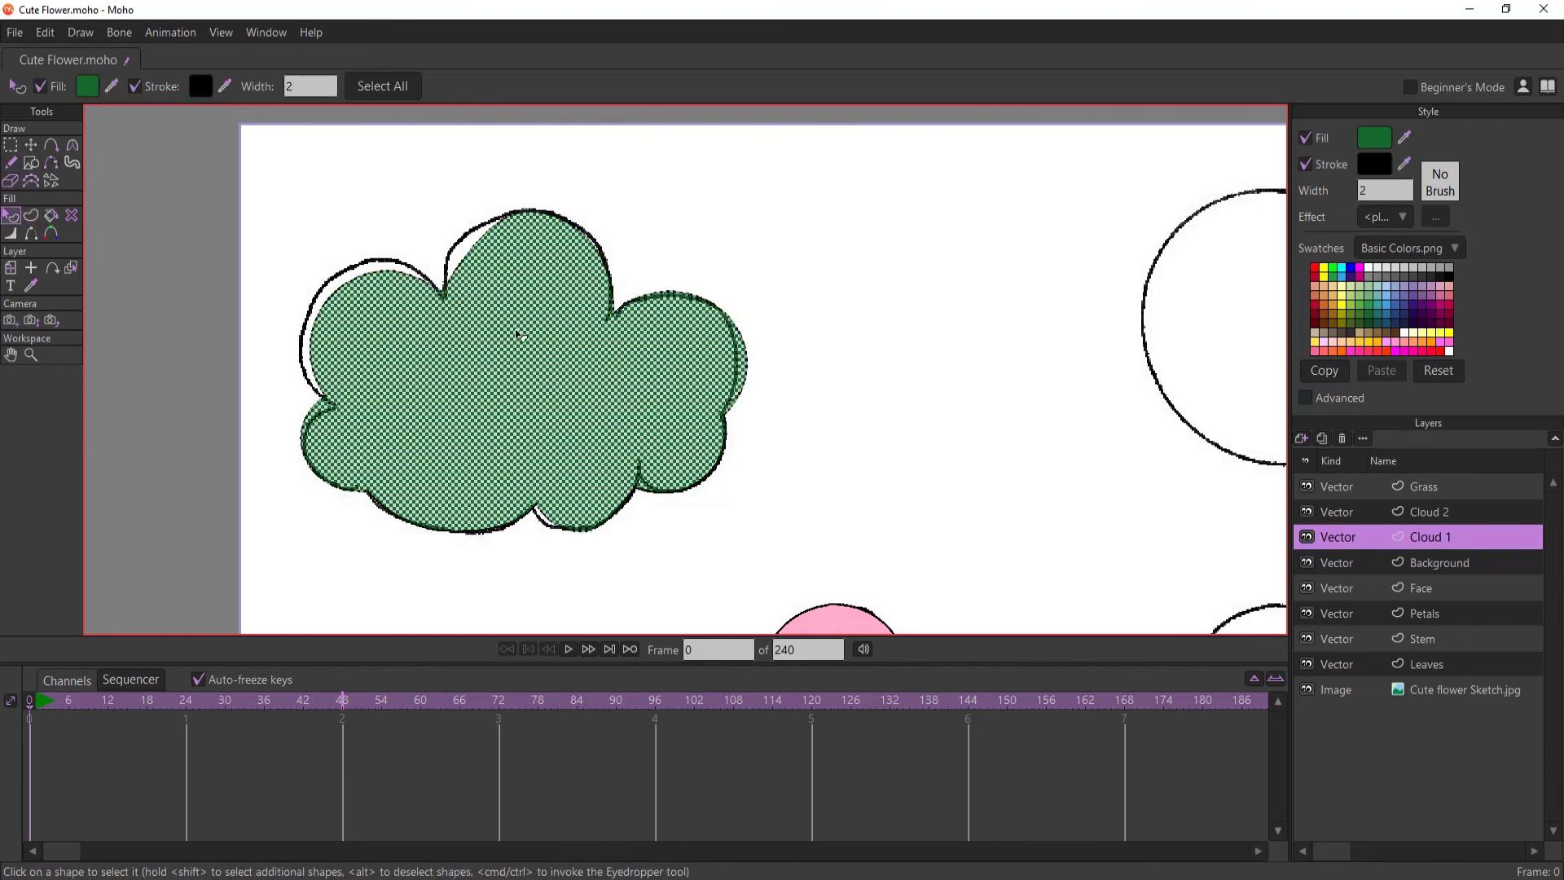
pyautogui.click(1374, 138)
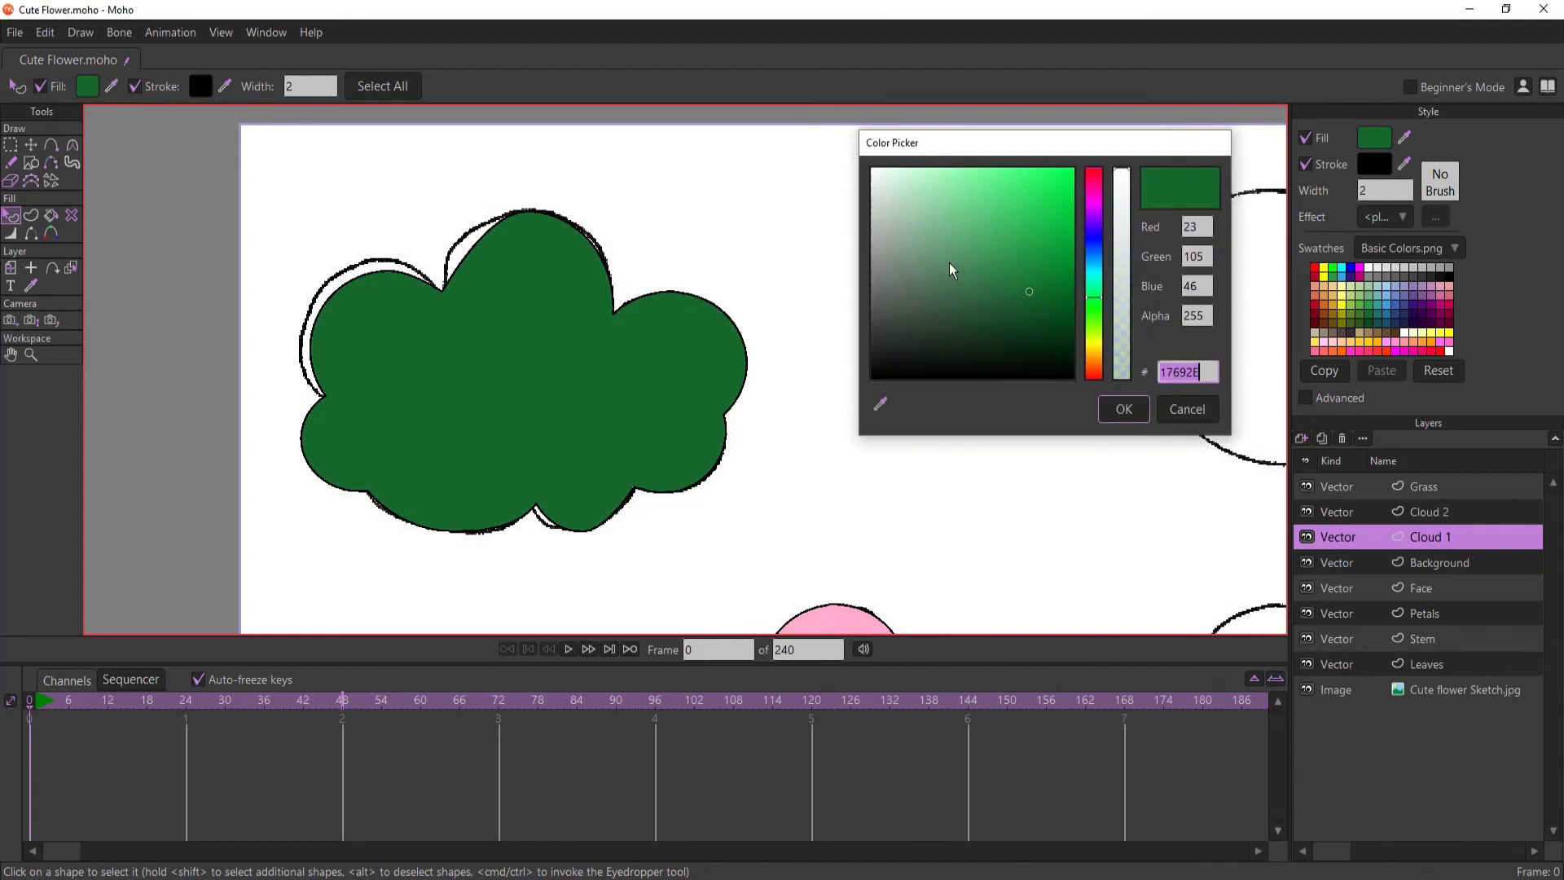
pyautogui.click(873, 175)
pyautogui.click(1132, 407)
# - Fit the cloud's top lobe to the sketch by moving its points, adding one near the crest and adjusting the curvature
pyautogui.click(31, 145)
pyautogui.scroll(3, 458, 249)
pyautogui.moveTo(436, 320); pyautogui.dragTo(434, 320)
pyautogui.moveTo(577, 180); pyautogui.dragTo(785, 203)
pyautogui.click(51, 145)
pyautogui.click(599, 181)
pyautogui.click(72, 145)
pyautogui.hotkey('ctrl', 'a')
pyautogui.press('Return')
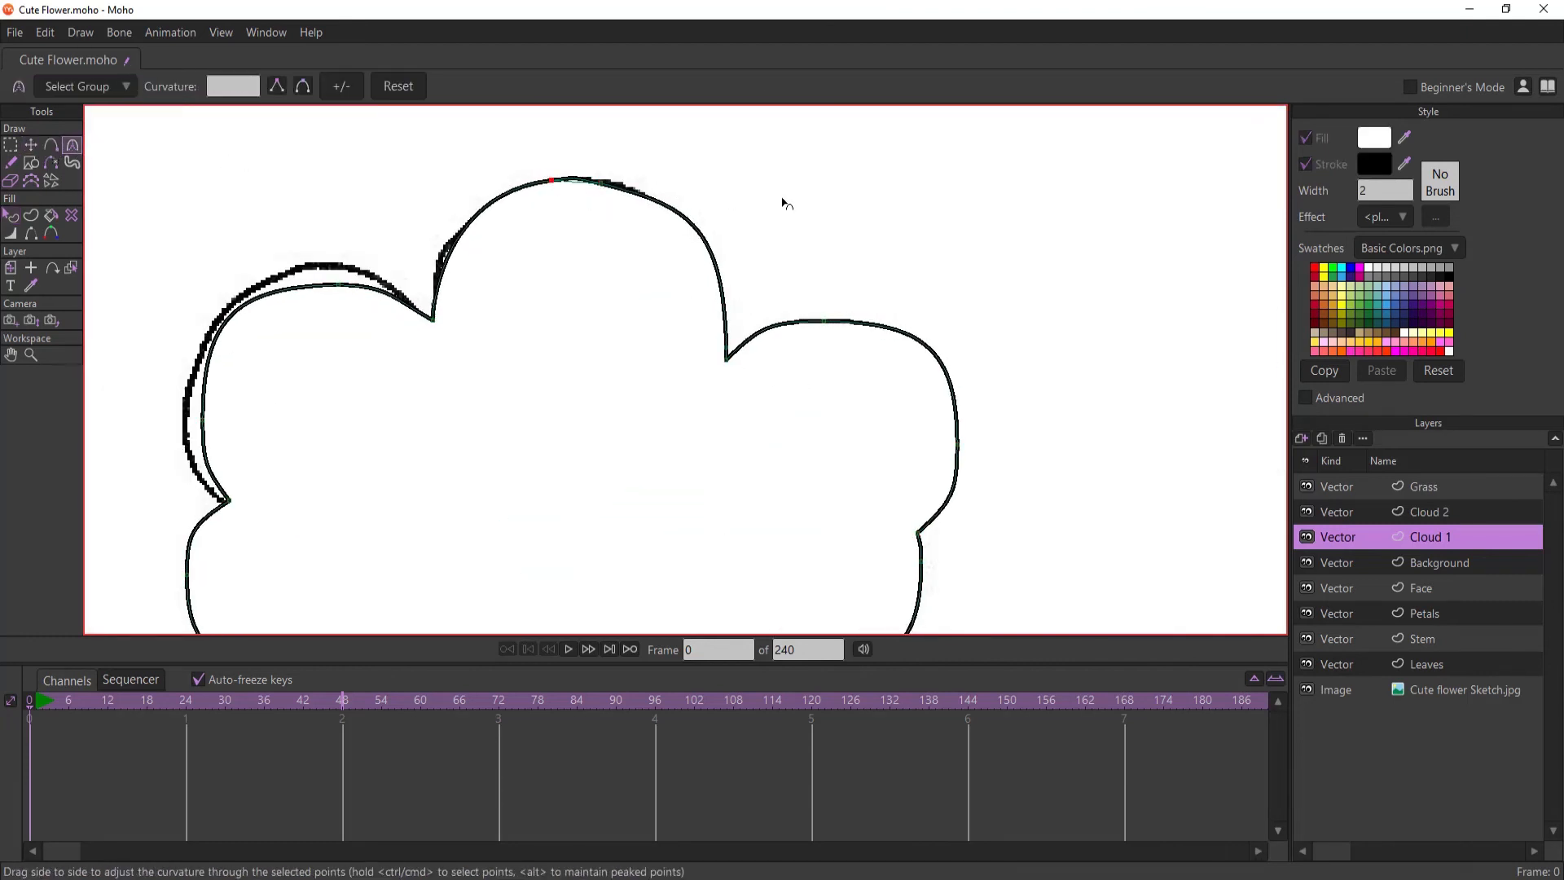
# - Move the points of the cloud's upper-left lobe outward onto the sketched outline
pyautogui.scroll(-3, 787, 269)
pyautogui.scroll(3, 360, 250)
pyautogui.click(31, 145)
pyautogui.moveTo(389, 233)
pyautogui.mouseDown()
pyautogui.moveTo(393, 209)
pyautogui.moveTo(372, 208)
pyautogui.mouseUp()
pyautogui.moveTo(217, 397); pyautogui.dragTo(201, 444)
# - Trace the smaller right-hand cloud of the sketch as a closed freehand outline on the Cloud 2 layer
pyautogui.scroll(-3, 200, 285)
pyautogui.scroll(-3, 384, 416)
pyautogui.press('g')
pyautogui.click(1462, 516)
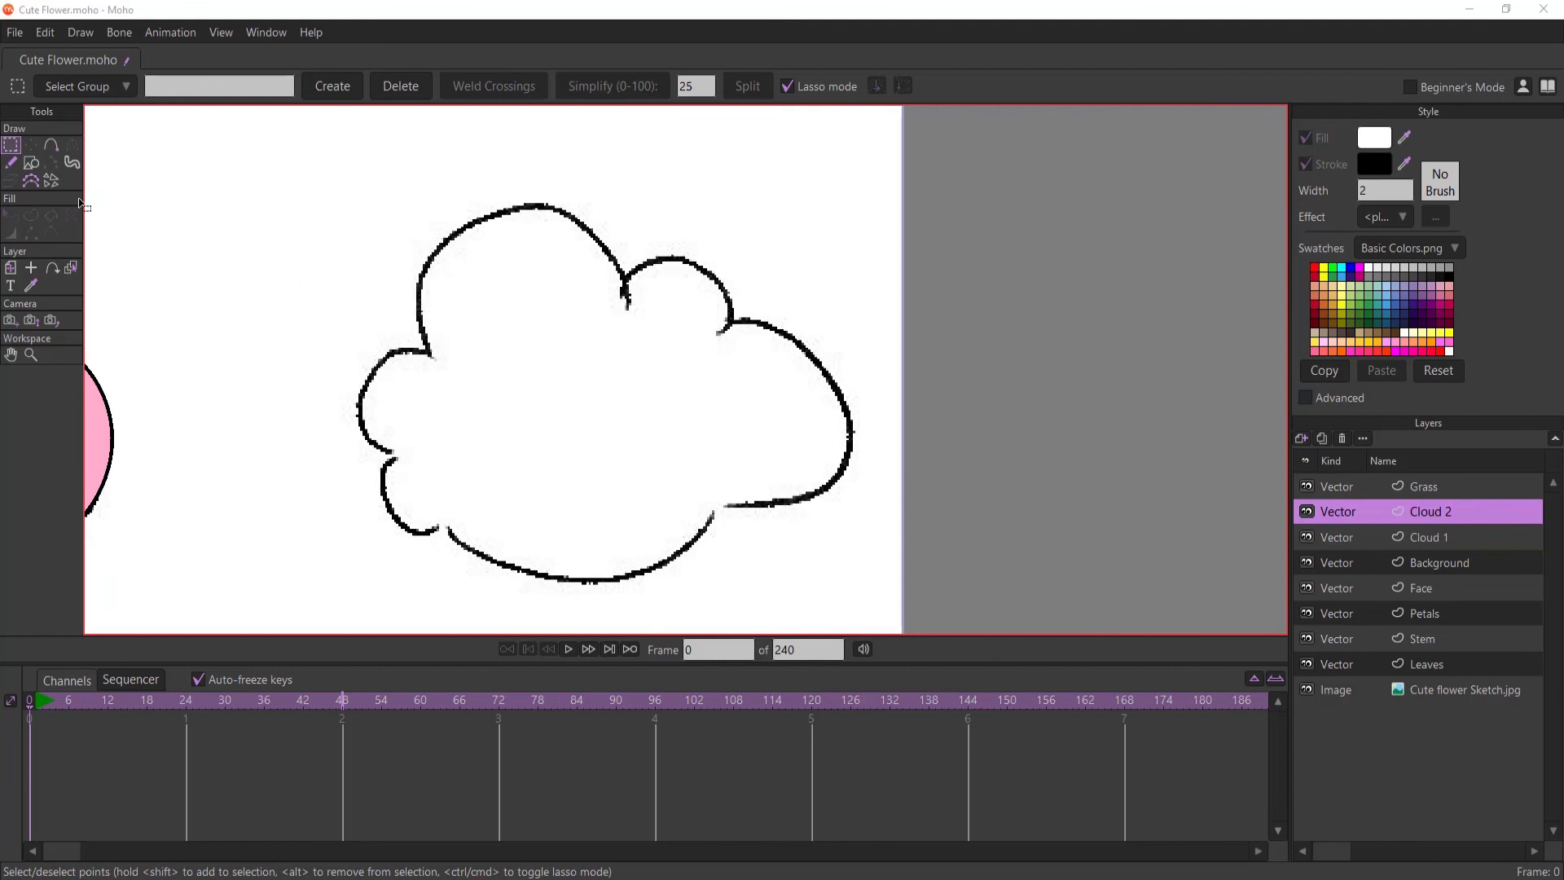
pyautogui.click(15, 163)
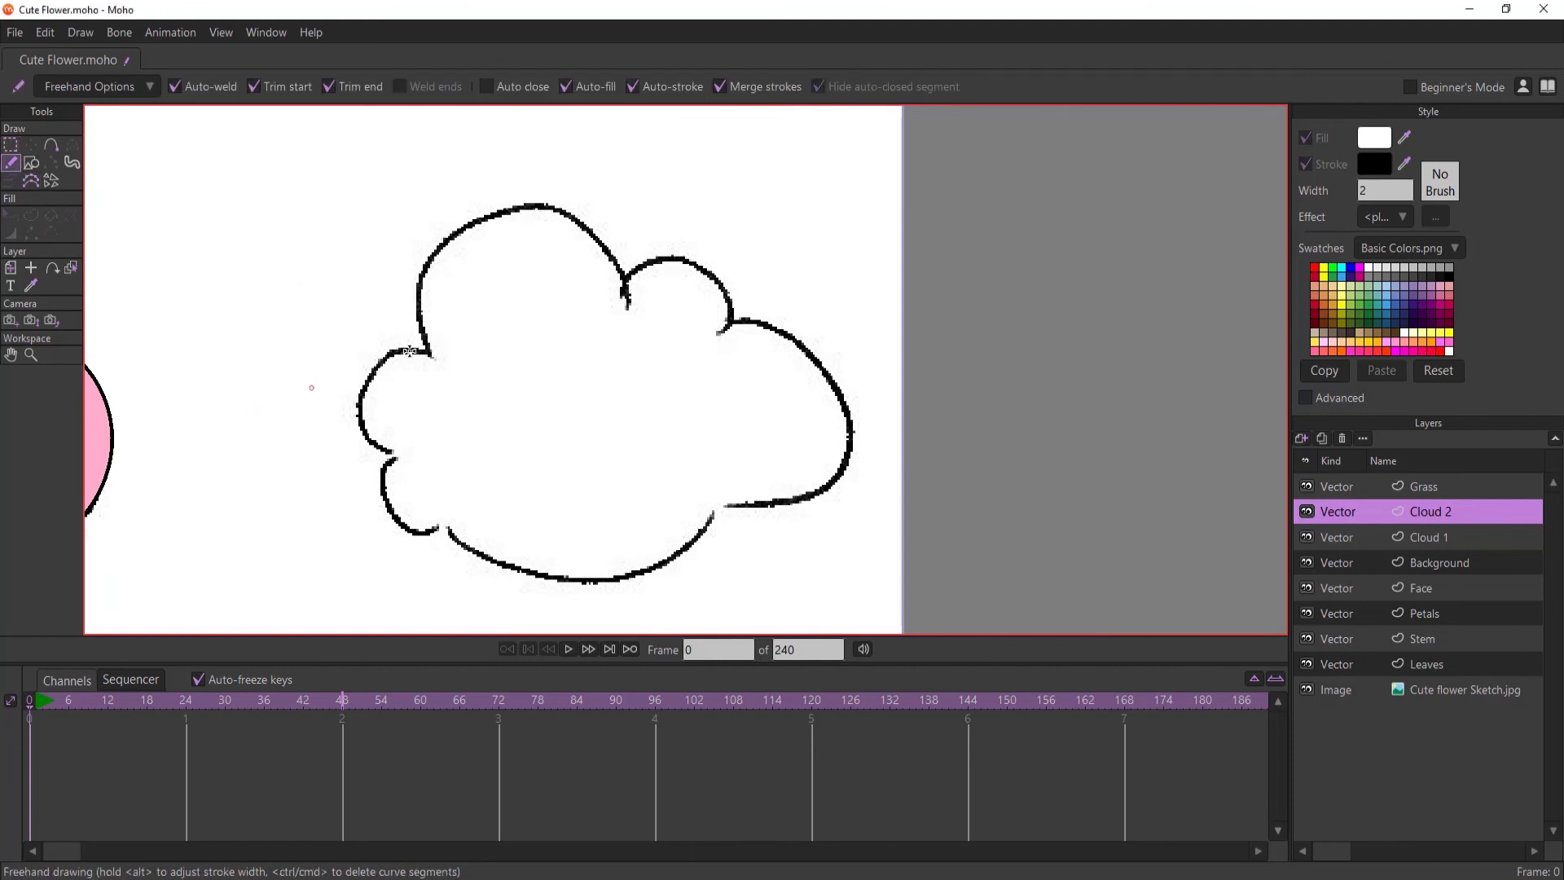
pyautogui.moveTo(622, 279)
pyautogui.mouseDown()
pyautogui.moveTo(593, 230)
pyautogui.moveTo(538, 207)
pyautogui.moveTo(468, 226)
pyautogui.moveTo(434, 261)
pyautogui.moveTo(425, 351)
pyautogui.moveTo(362, 430)
pyautogui.moveTo(391, 449)
pyautogui.moveTo(387, 517)
pyautogui.moveTo(548, 585)
pyautogui.moveTo(694, 558)
pyautogui.moveTo(721, 501)
pyautogui.moveTo(752, 518)
pyautogui.moveTo(854, 466)
pyautogui.moveTo(779, 340)
pyautogui.moveTo(719, 332)
pyautogui.moveTo(622, 280)
pyautogui.mouseUp()
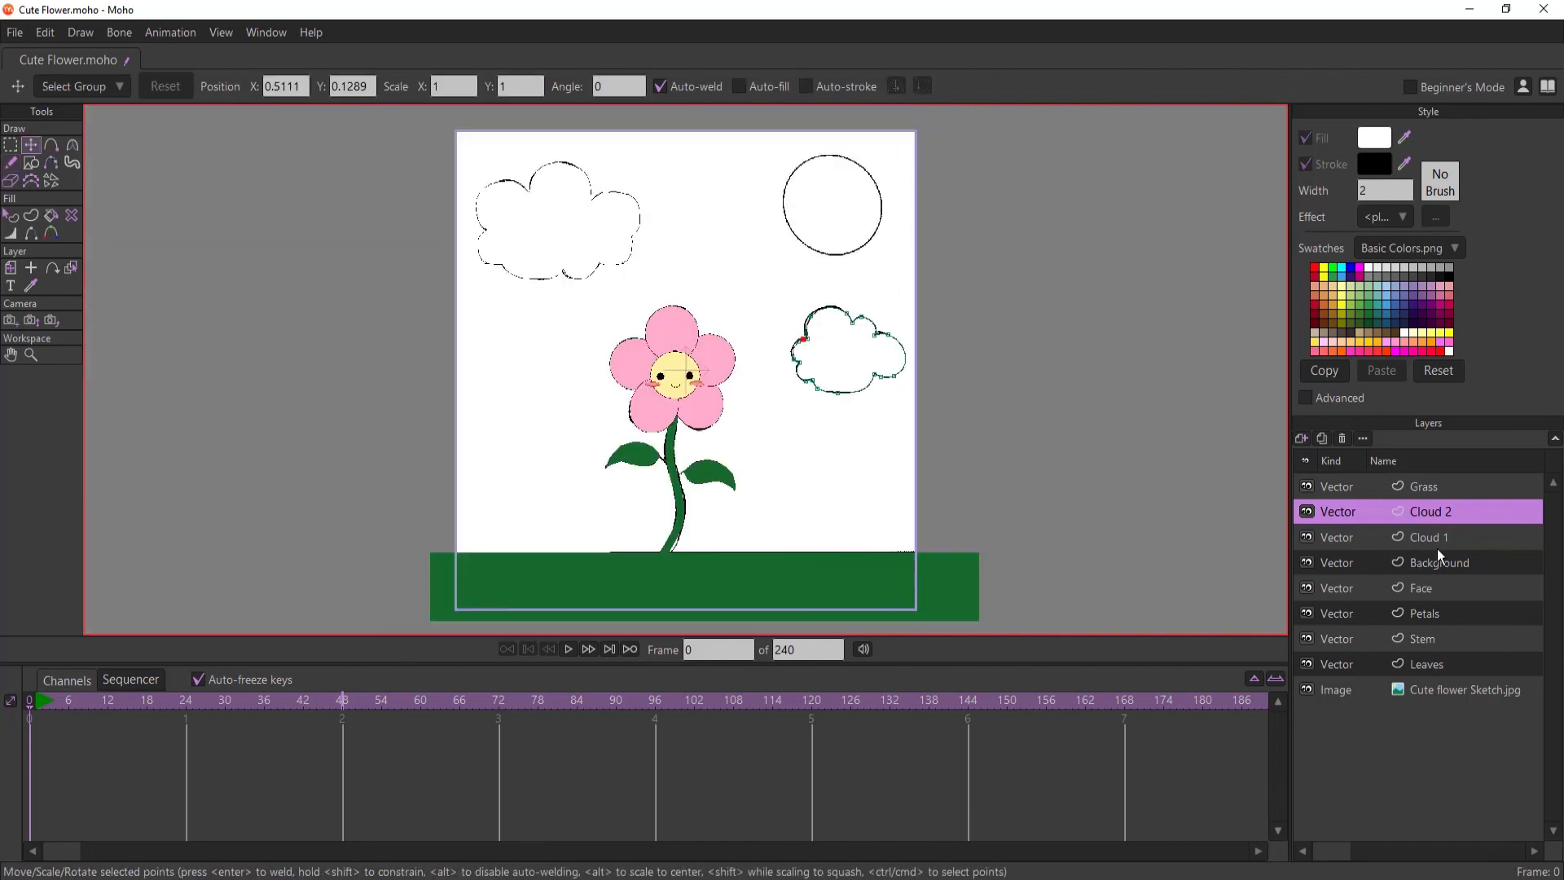
# - Draw a circle with automatic fill and stroke on the Background layer and fit it over the sketched sun
pyautogui.click(1443, 556)
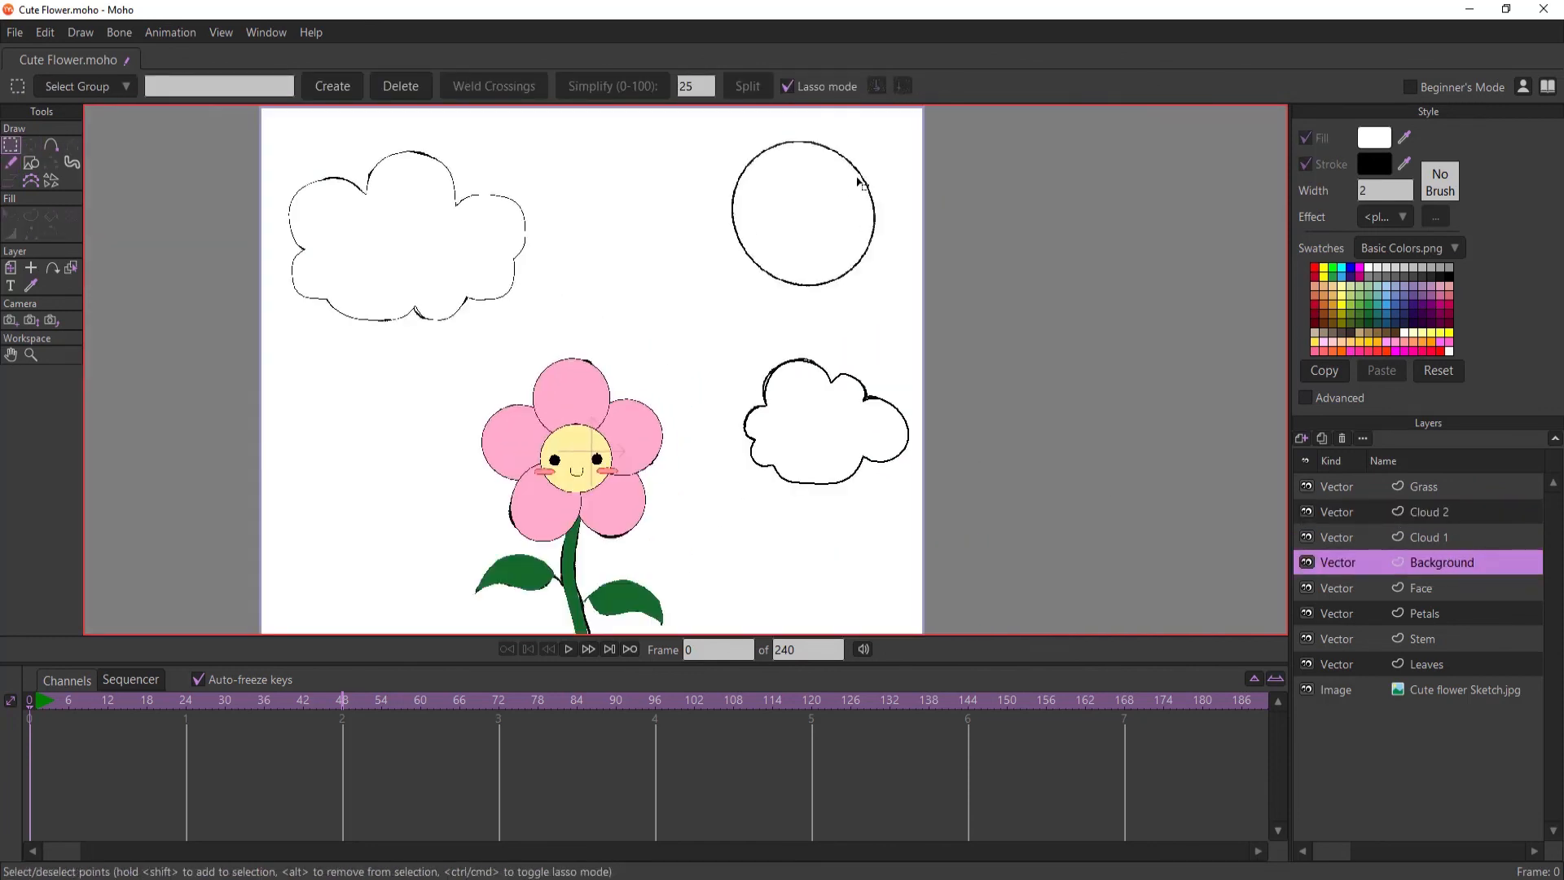
pyautogui.scroll(2, 827, 207)
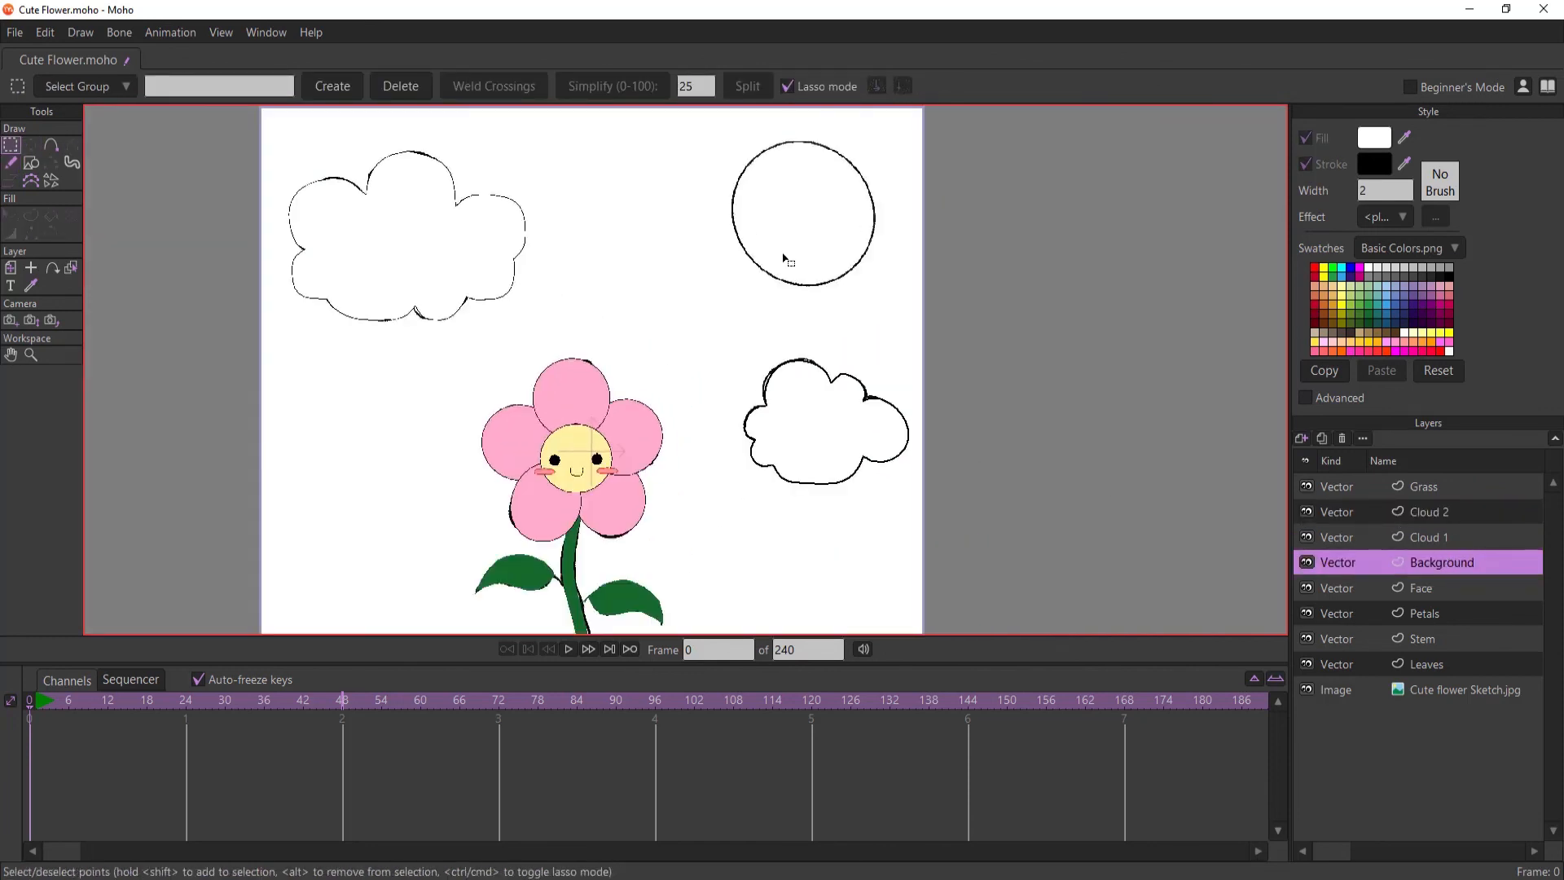
pyautogui.click(33, 168)
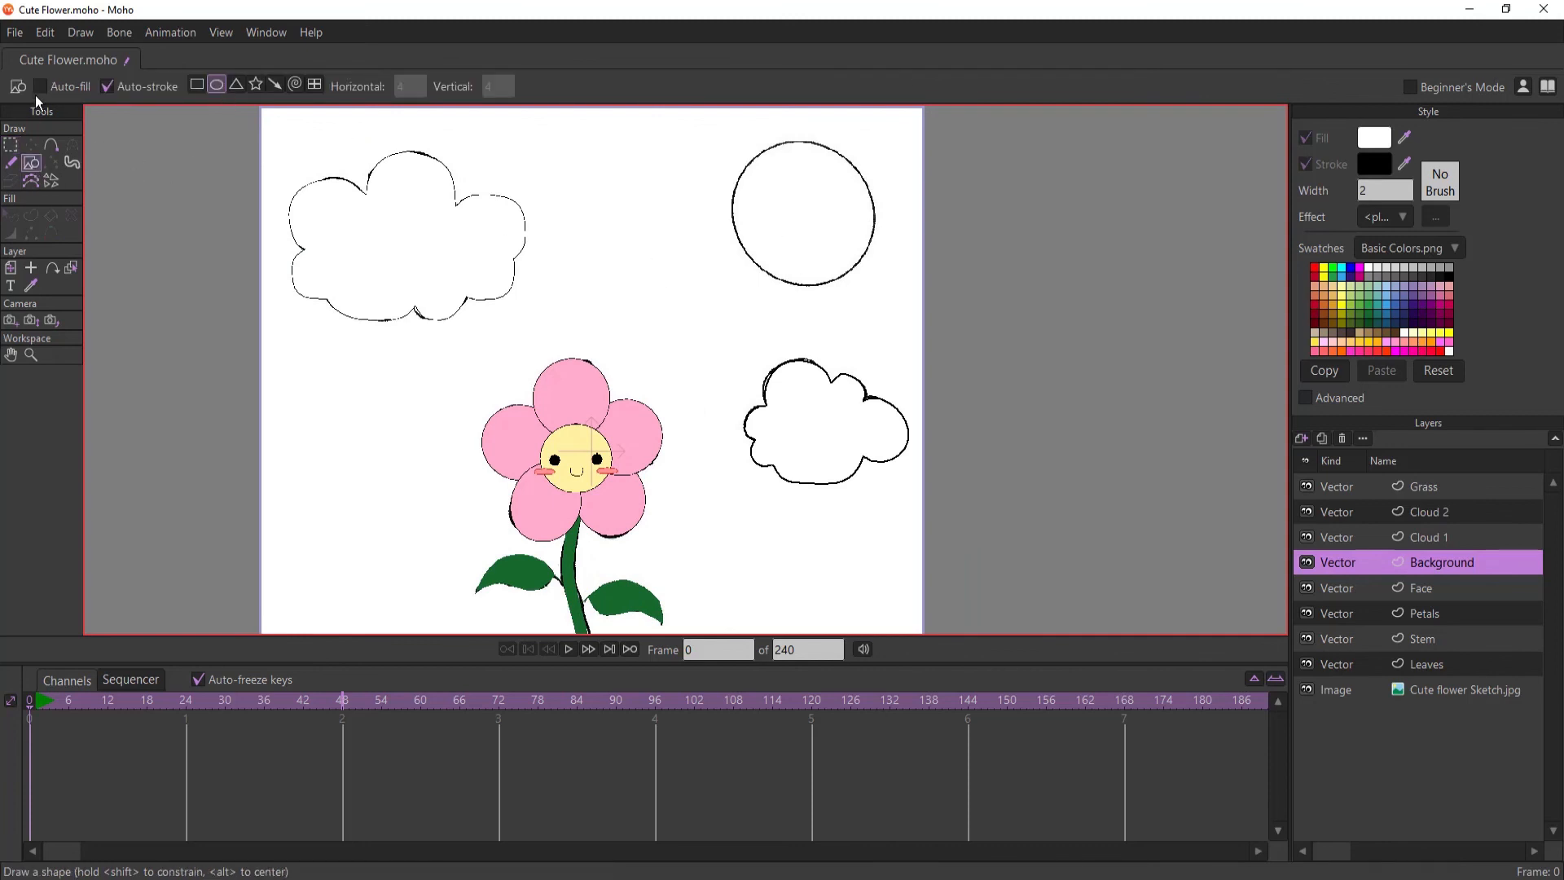
pyautogui.scroll(2, 835, 243)
pyautogui.moveTo(638, 214); pyautogui.dragTo(852, 429)
pyautogui.press('t')
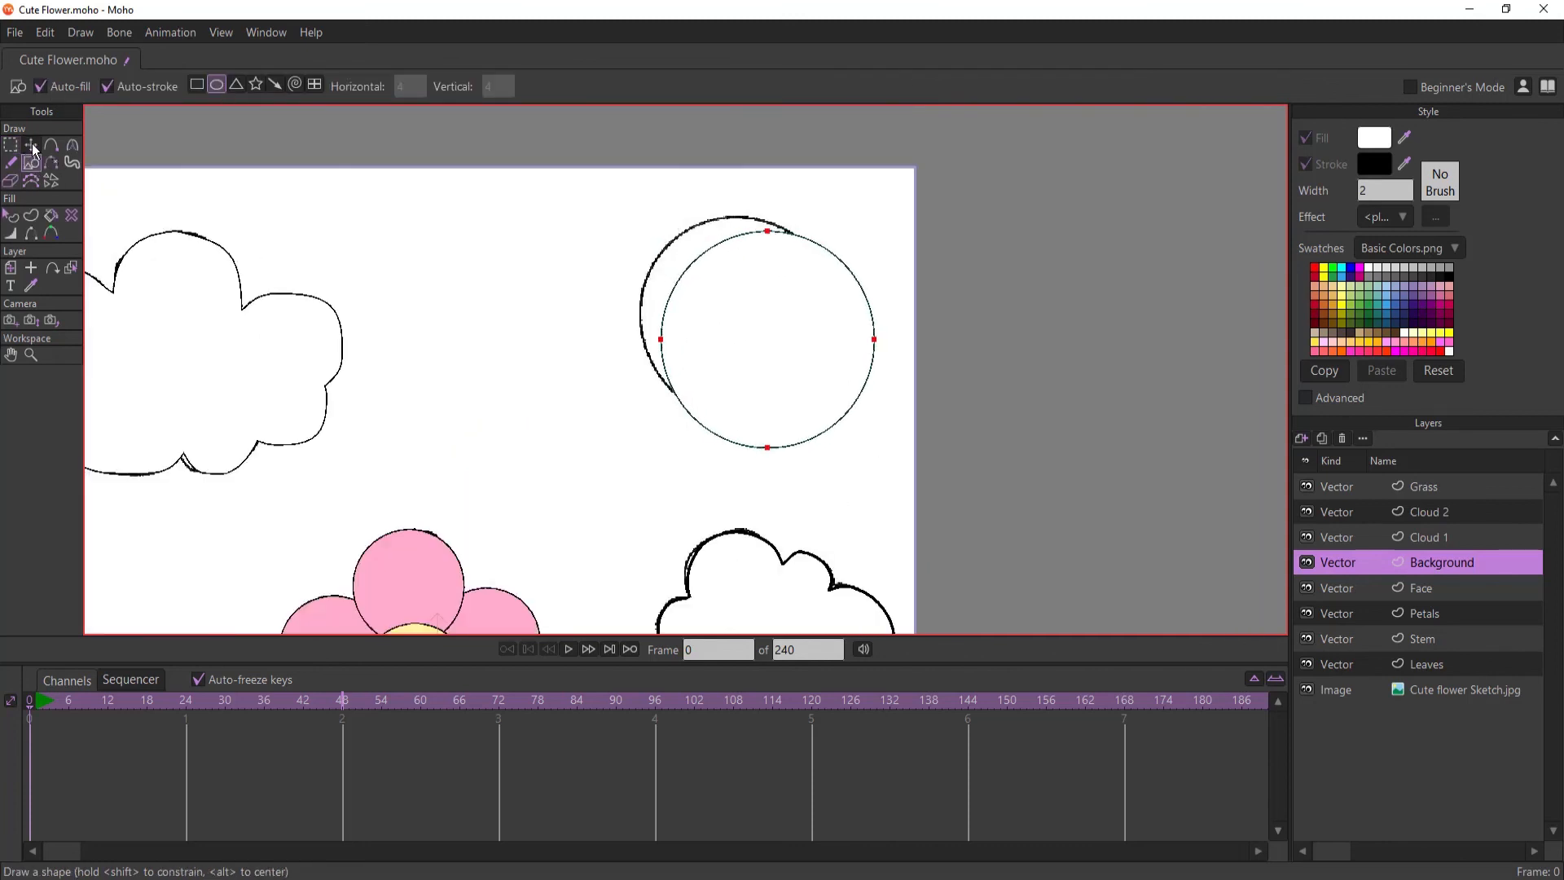
# - Select the sun shape and set its fill to pale yellow
pyautogui.click(11, 215)
pyautogui.click(1358, 341)
pyautogui.scroll(-3, 754, 195)
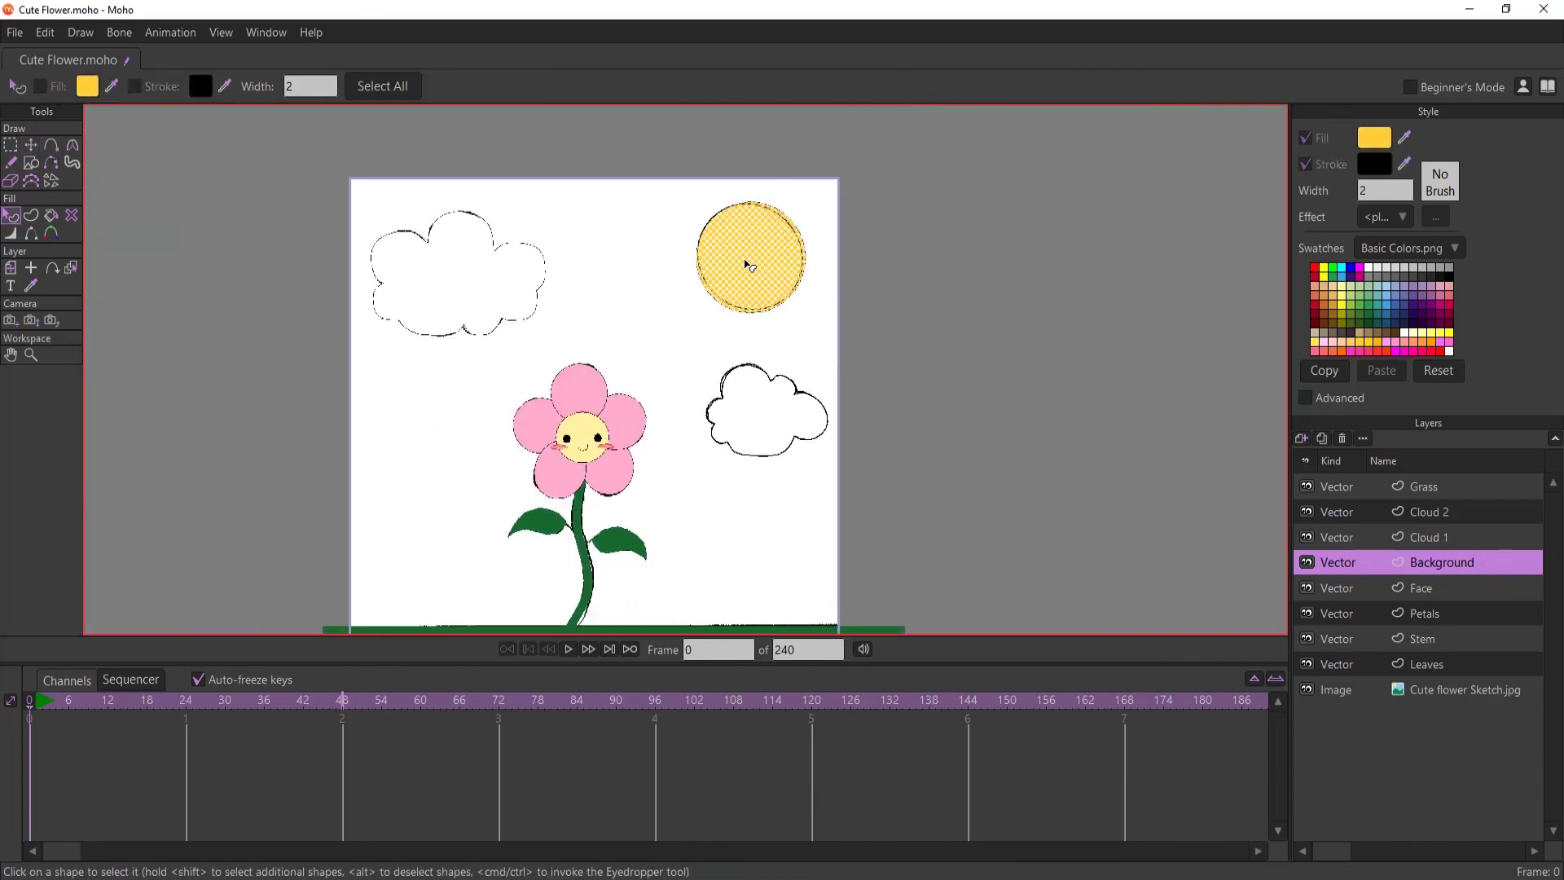
pyautogui.click(1422, 333)
pyautogui.click(616, 266)
# - Draw a filled rectangle on the Background layer that extends past all sides of the canvas frame
pyautogui.scroll(-2, 627, 257)
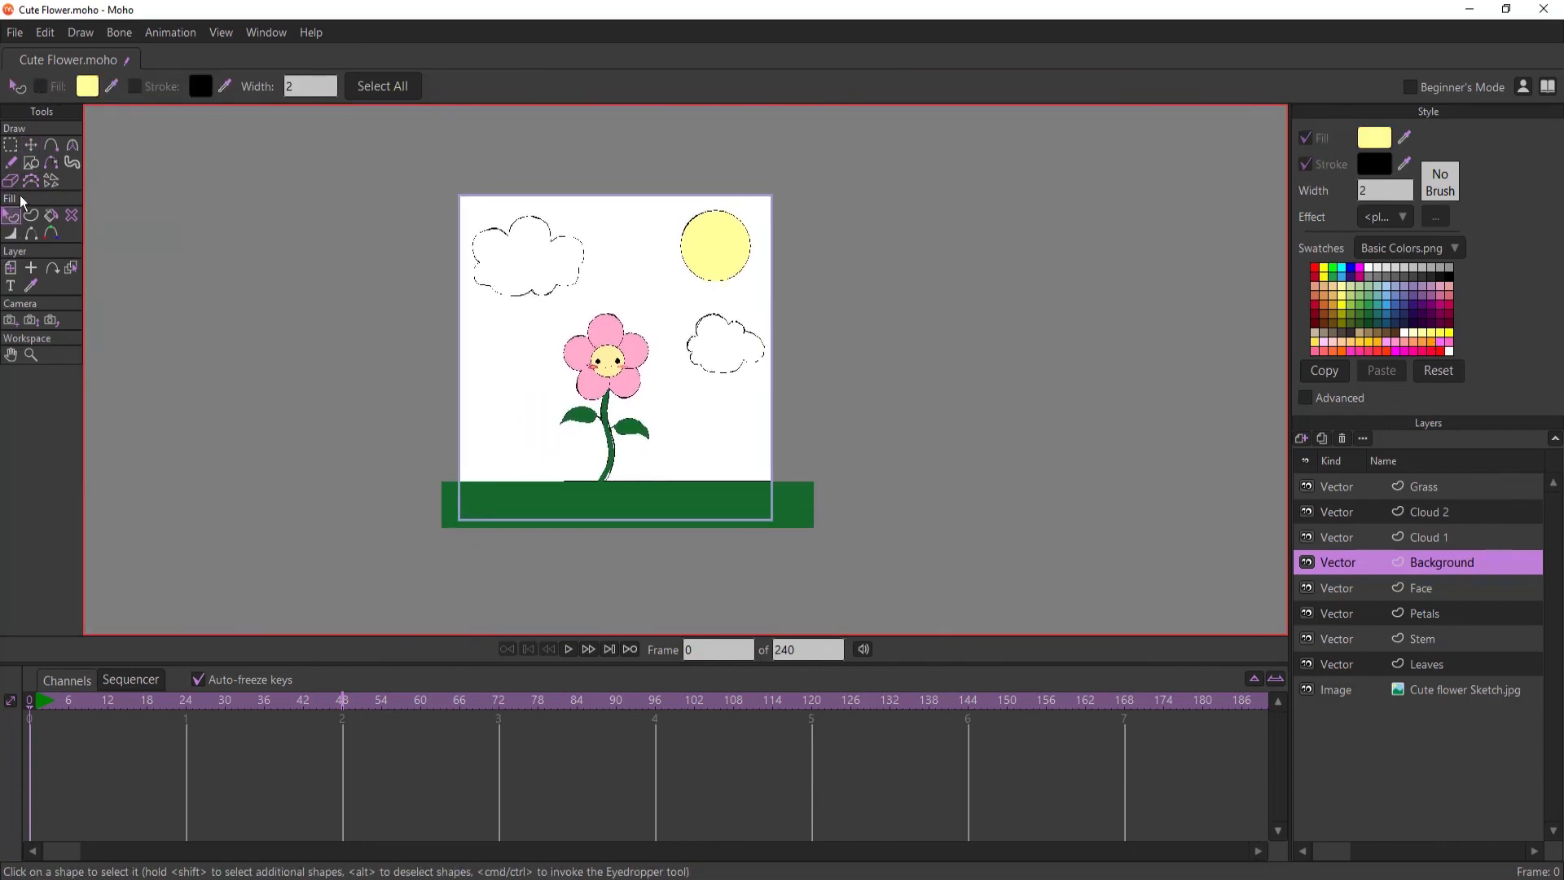
pyautogui.click(32, 164)
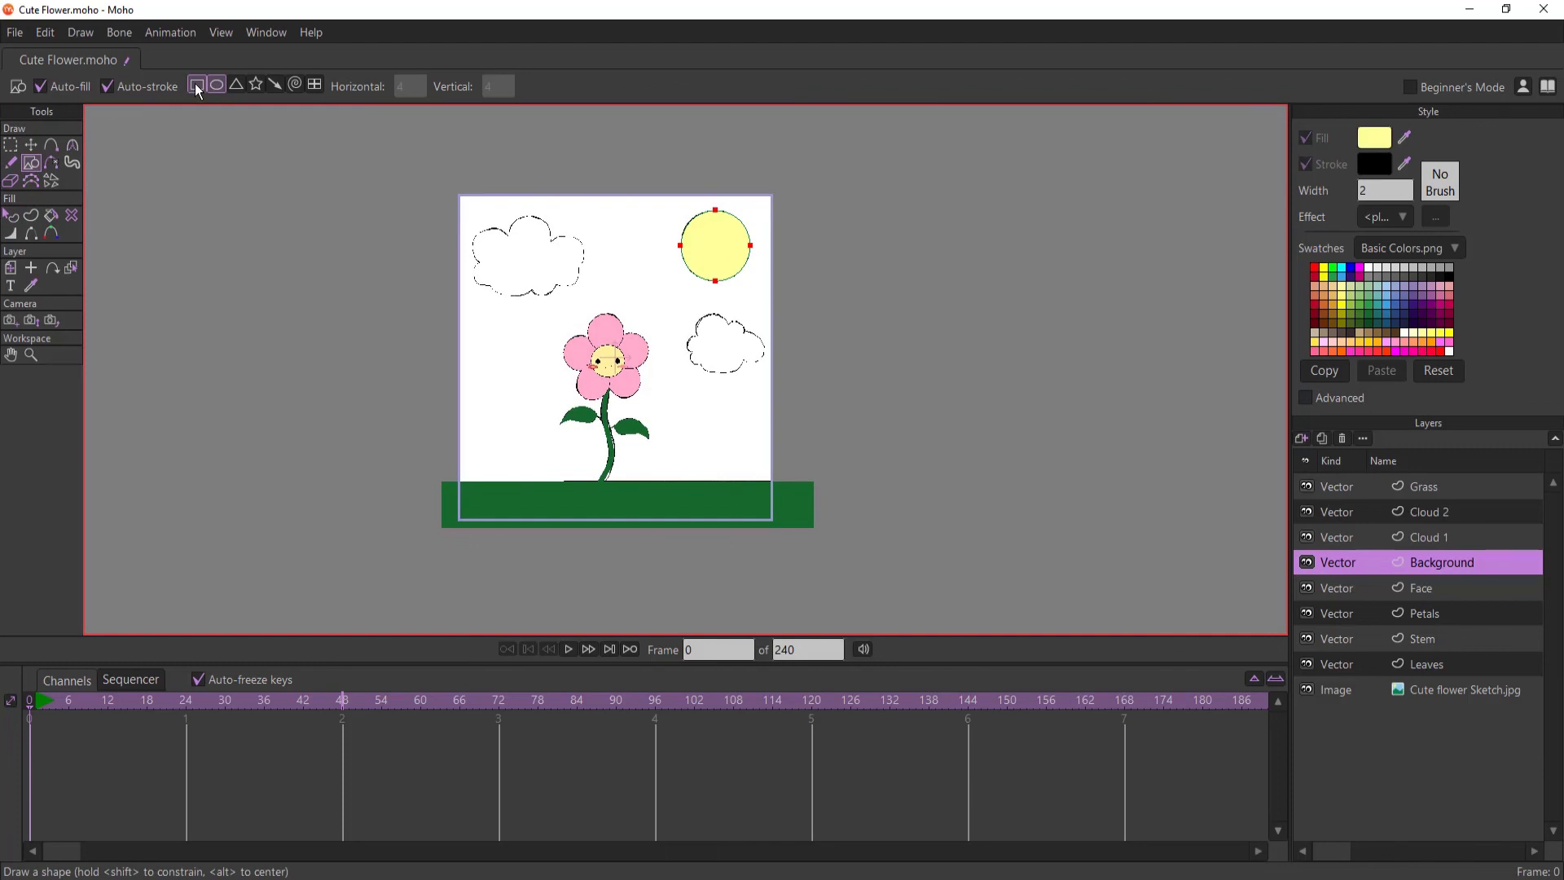
pyautogui.click(195, 86)
pyautogui.moveTo(302, 143); pyautogui.dragTo(858, 532)
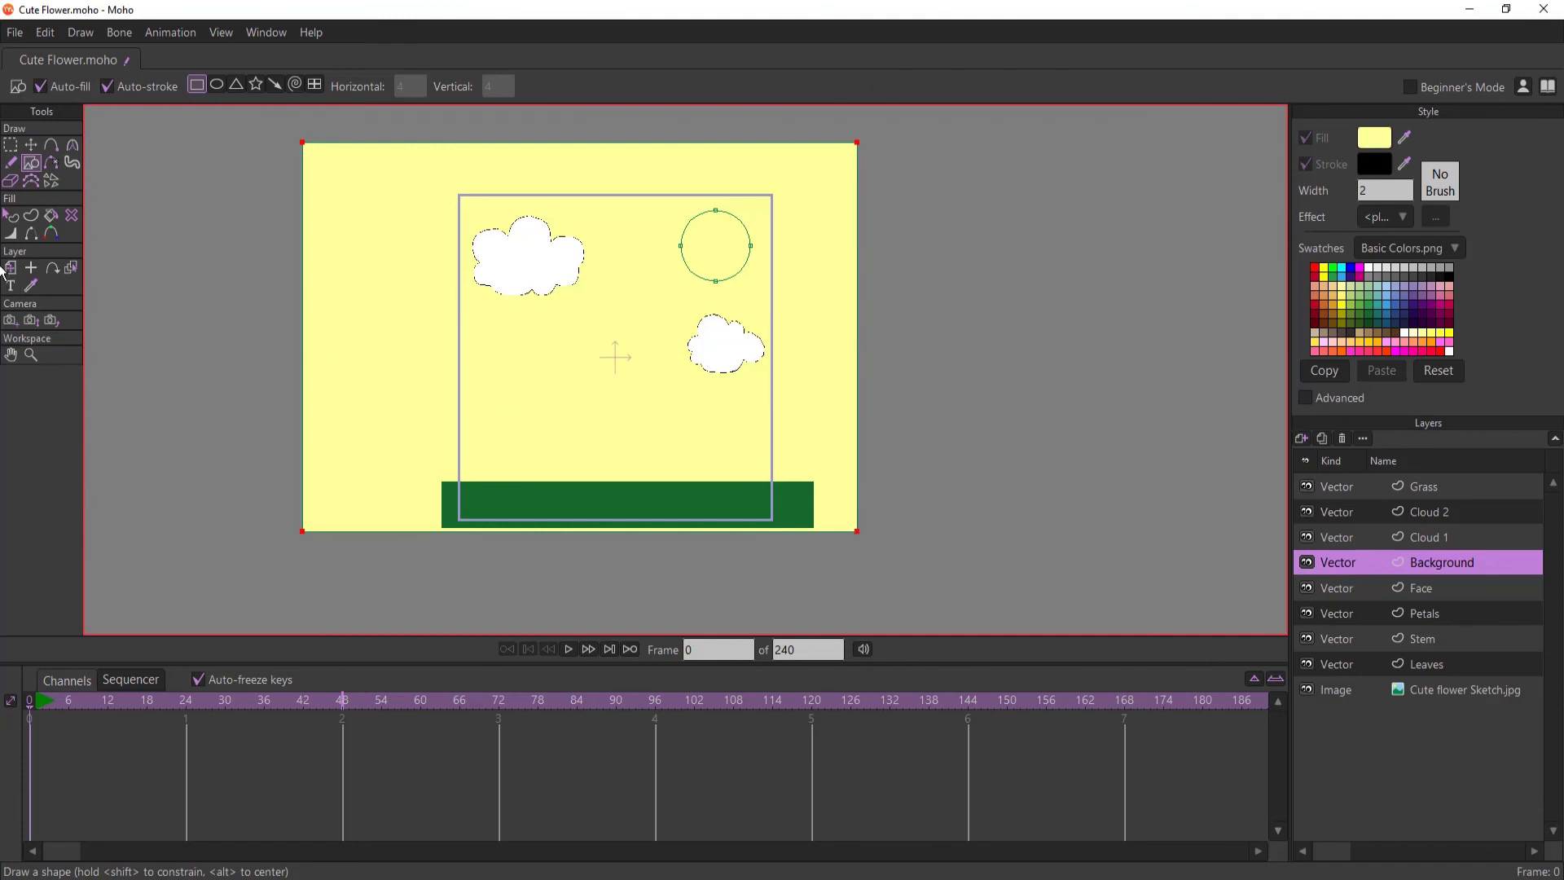
# - Select the large rectangle and set its fill to light blue for the sky
pyautogui.click(10, 216)
pyautogui.click(515, 326)
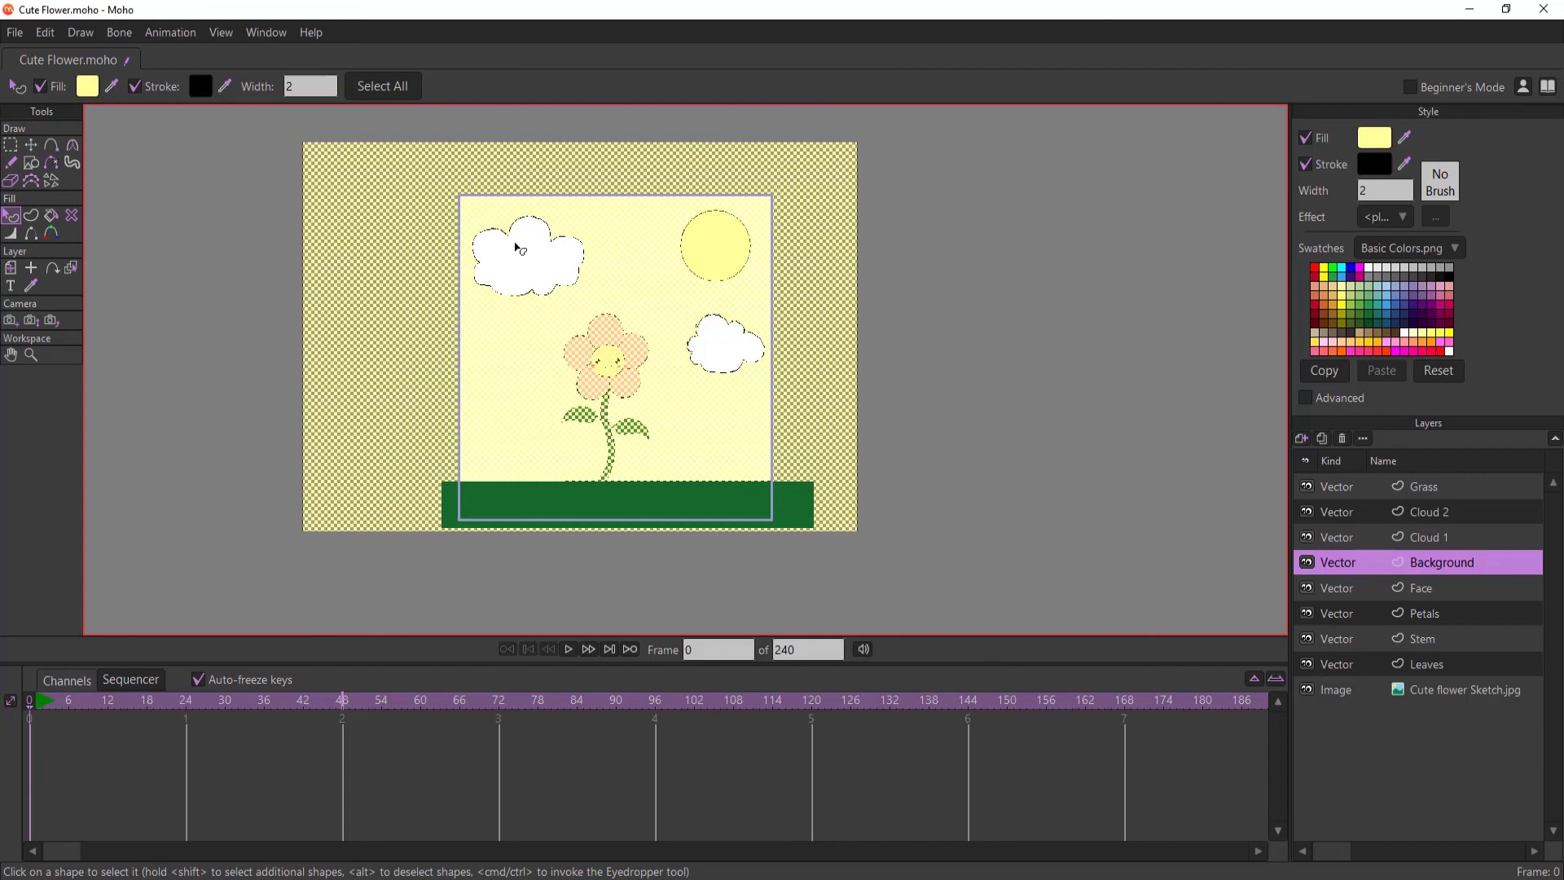
pyautogui.click(1385, 301)
pyautogui.click(1128, 317)
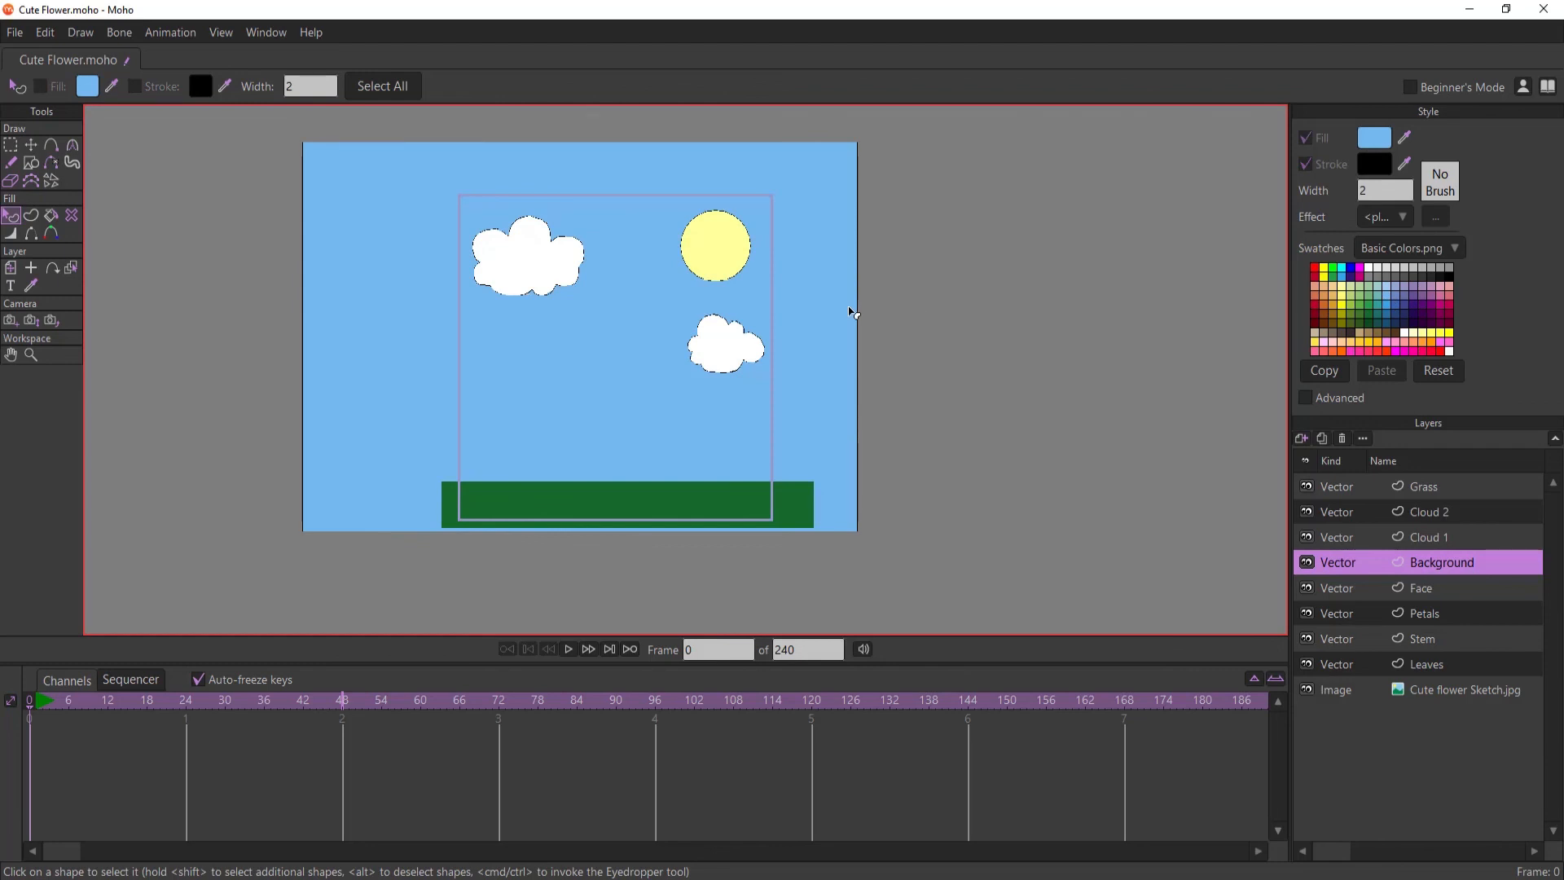
# - Move the Background layer below the Leaves layer, directly above the sketch image, and clear the shape selection
pyautogui.click(784, 339)
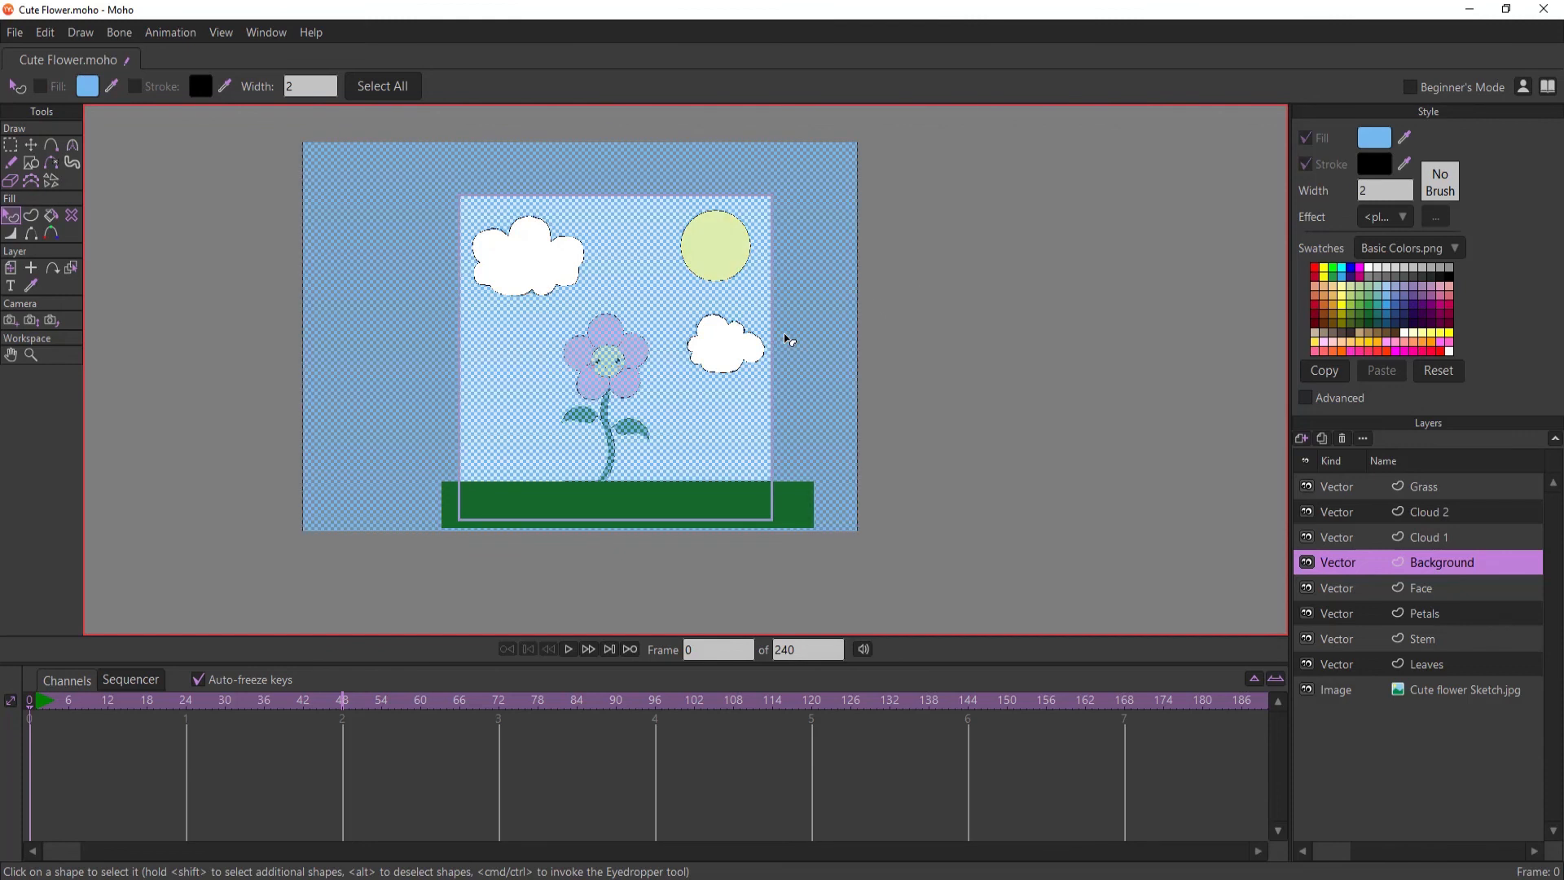
pyautogui.moveTo(1417, 562); pyautogui.dragTo(1431, 676)
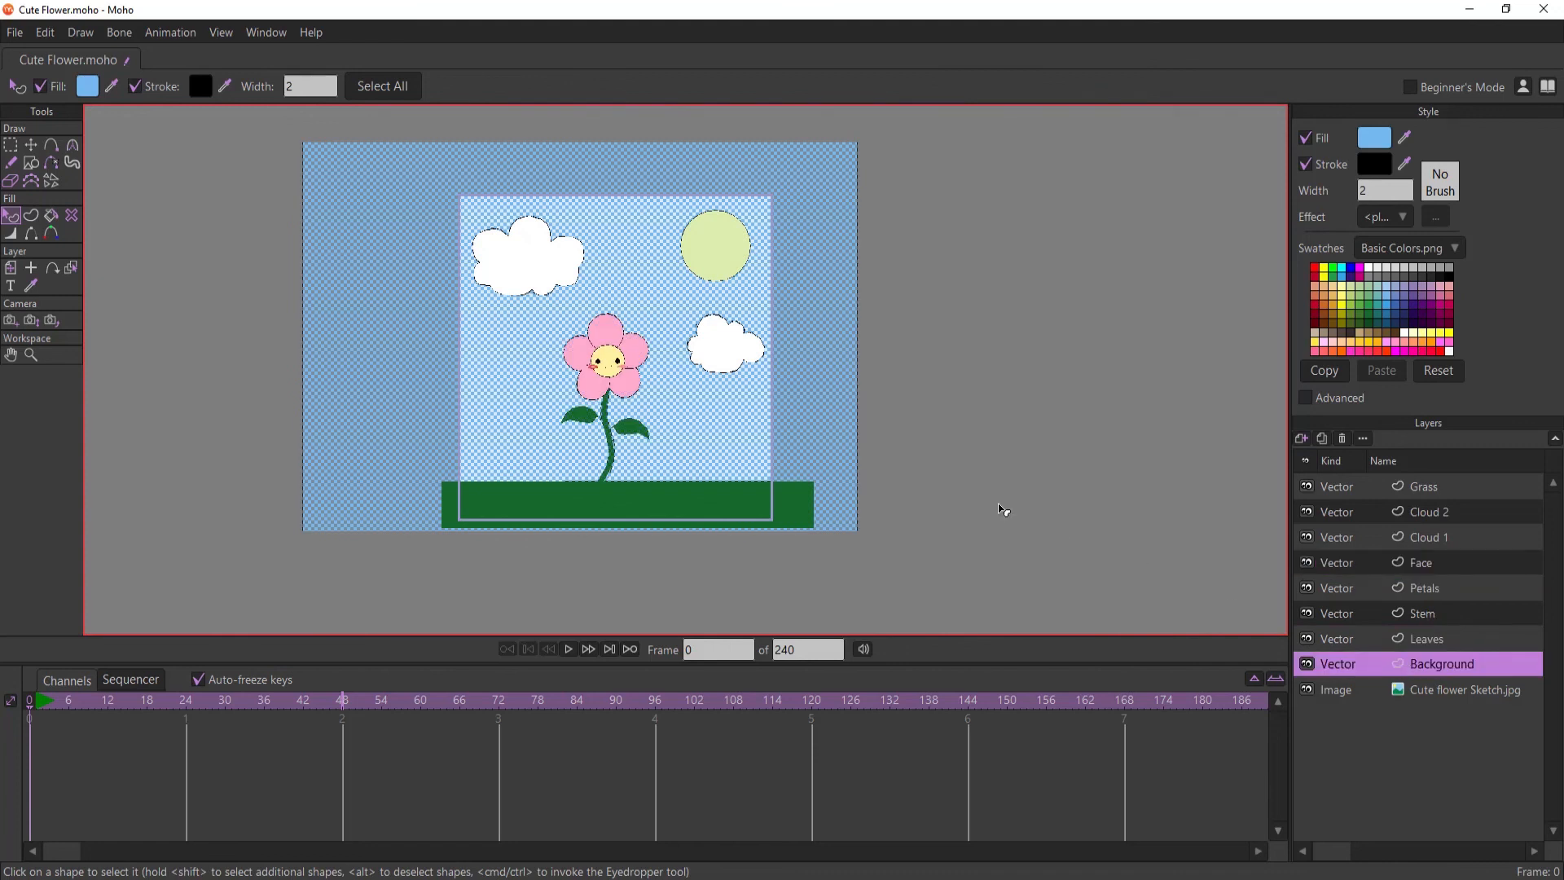
pyautogui.click(888, 464)
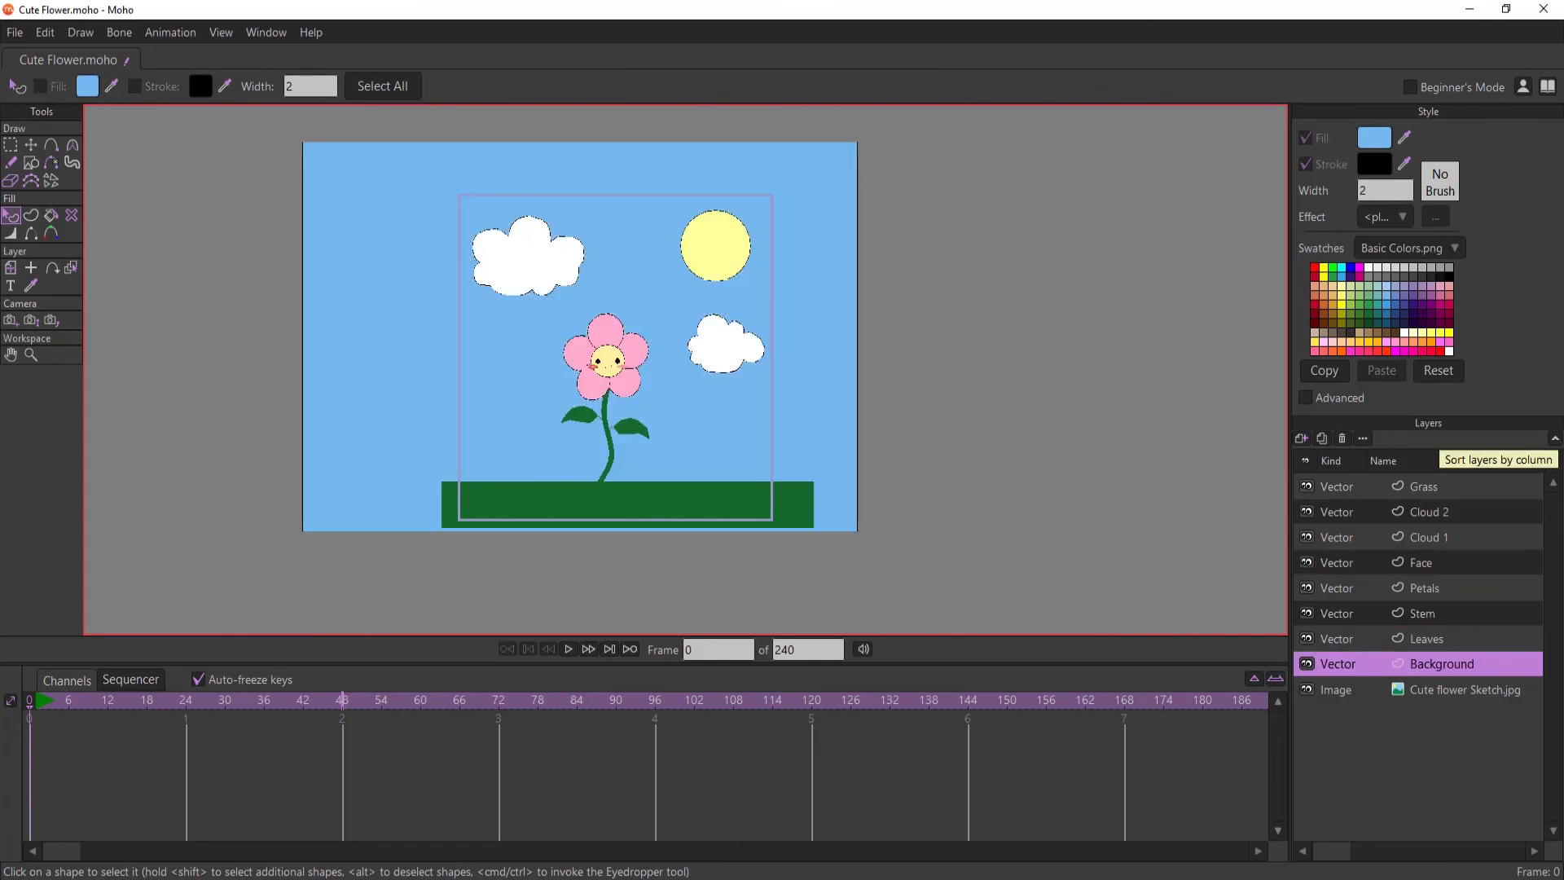